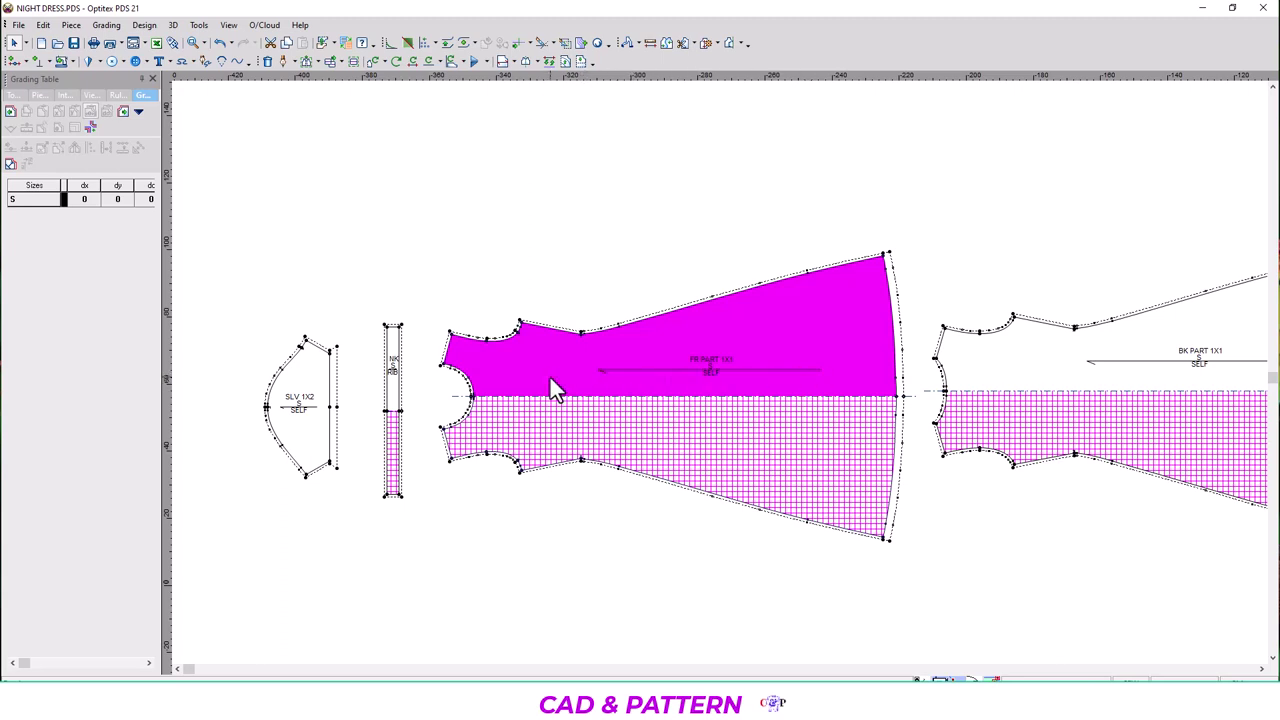
Select the front dress piece on the canvas.
left_click(615, 370)
scroll(728, 385, "up", 2)
scroll(728, 387, "up", 2)
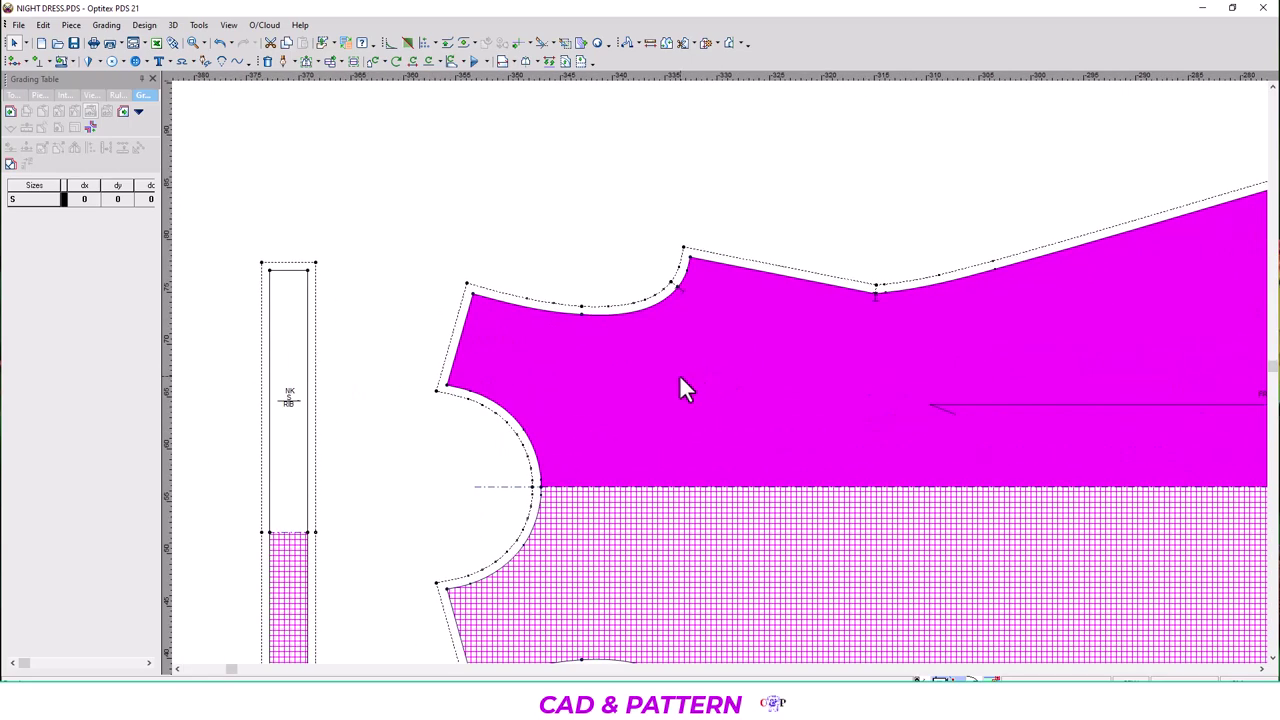
scroll(676, 378, "down", 1)
scroll(680, 390, "down", 1)
scroll(760, 390, "down", 1)
scroll(722, 378, "up", 1)
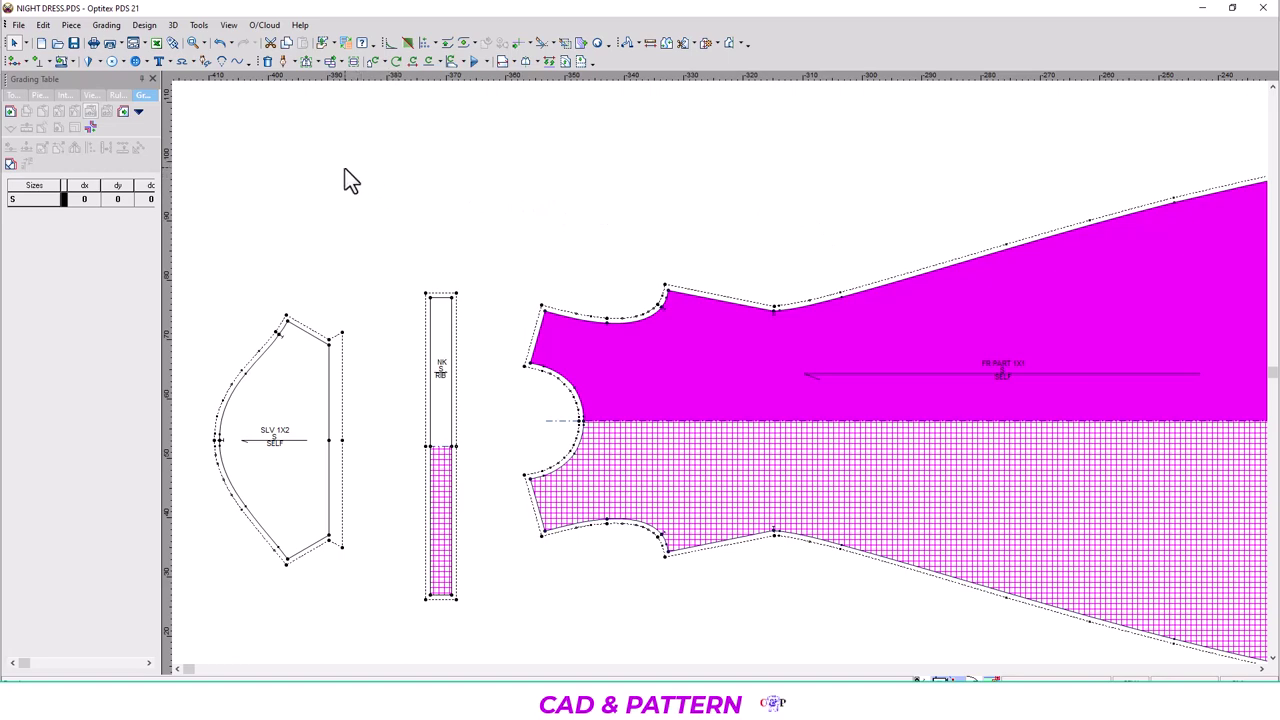
In the Sizes Table, insert one size before the base size and append three after it.
left_click(108, 25)
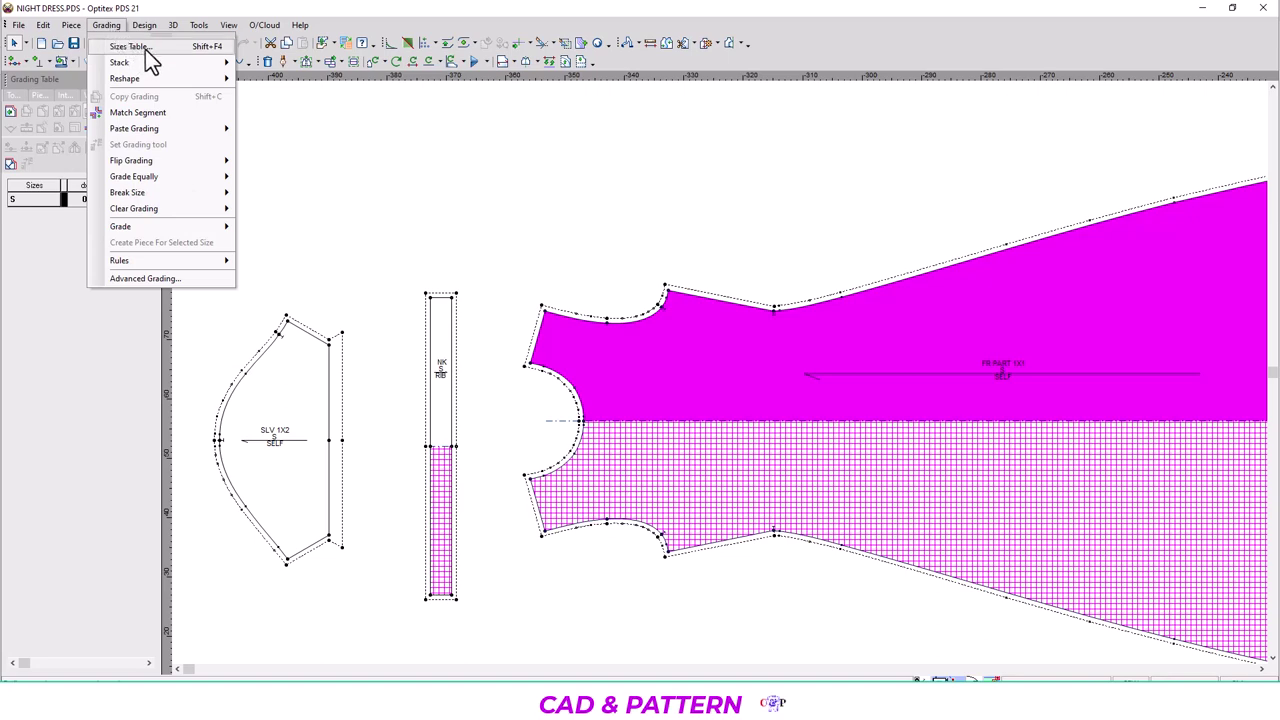
left_click(130, 47)
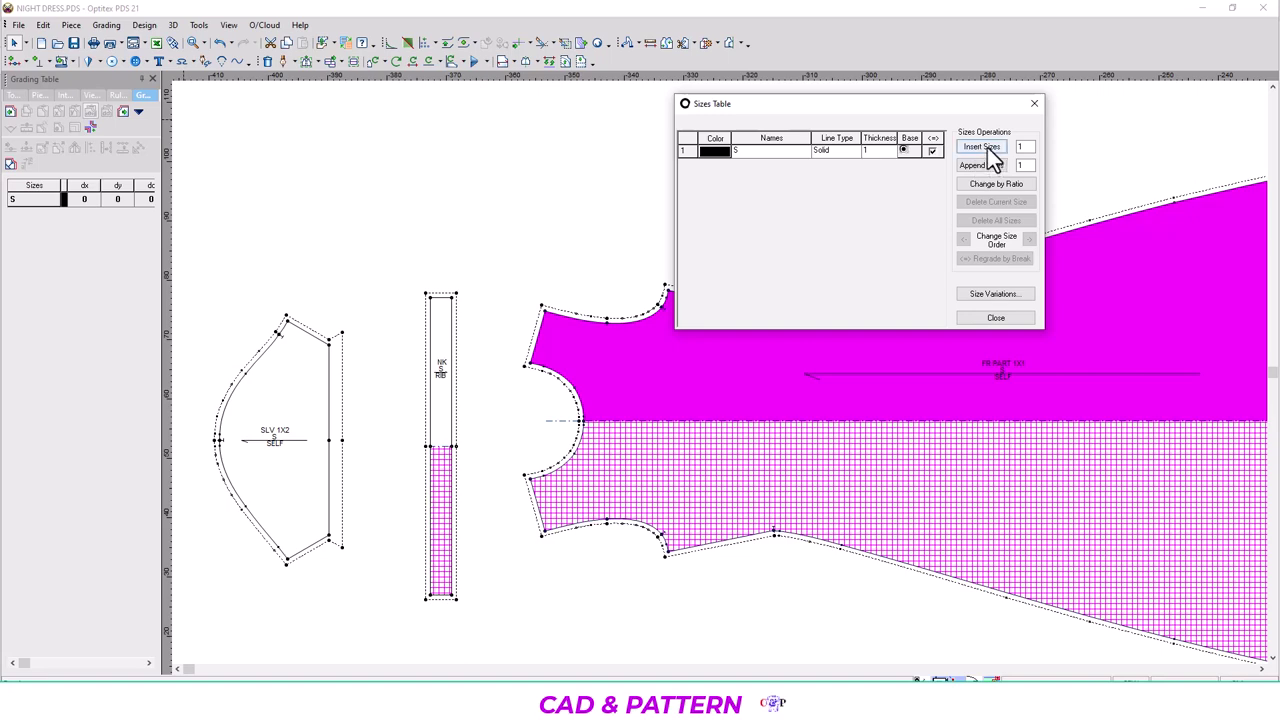
double_click(1020, 166)
type("3")
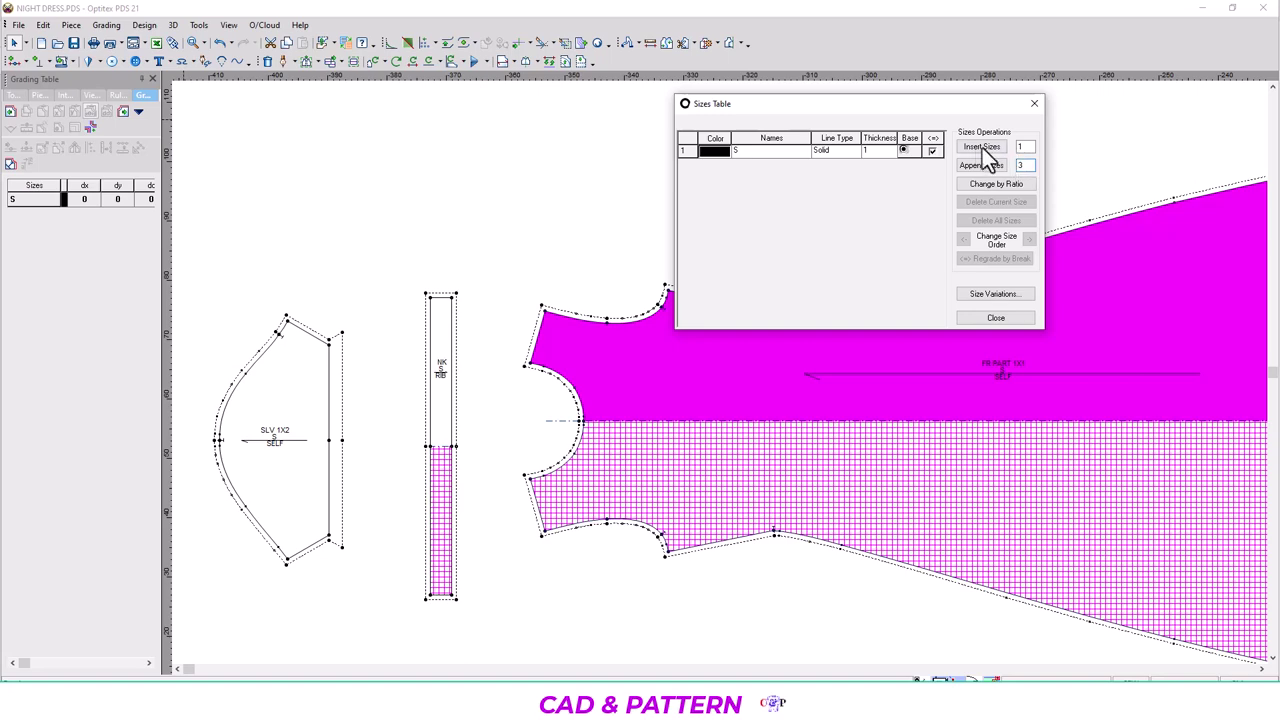
left_click(985, 148)
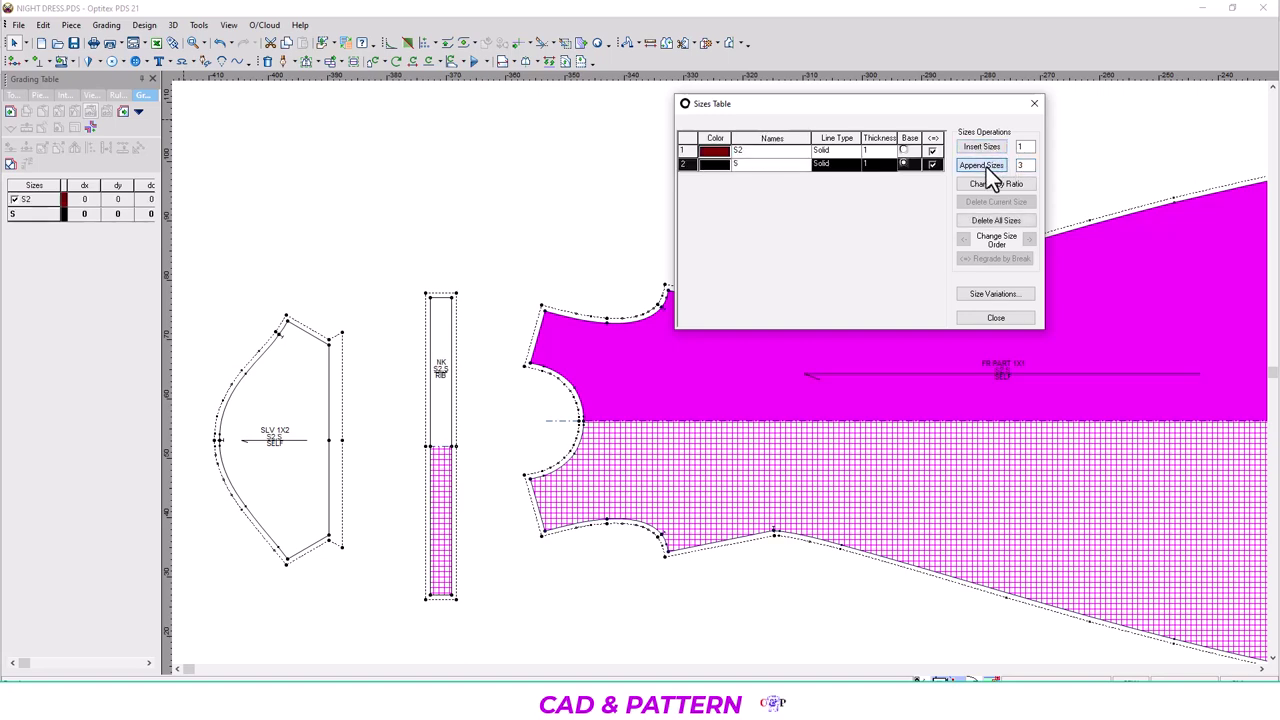
left_click(985, 166)
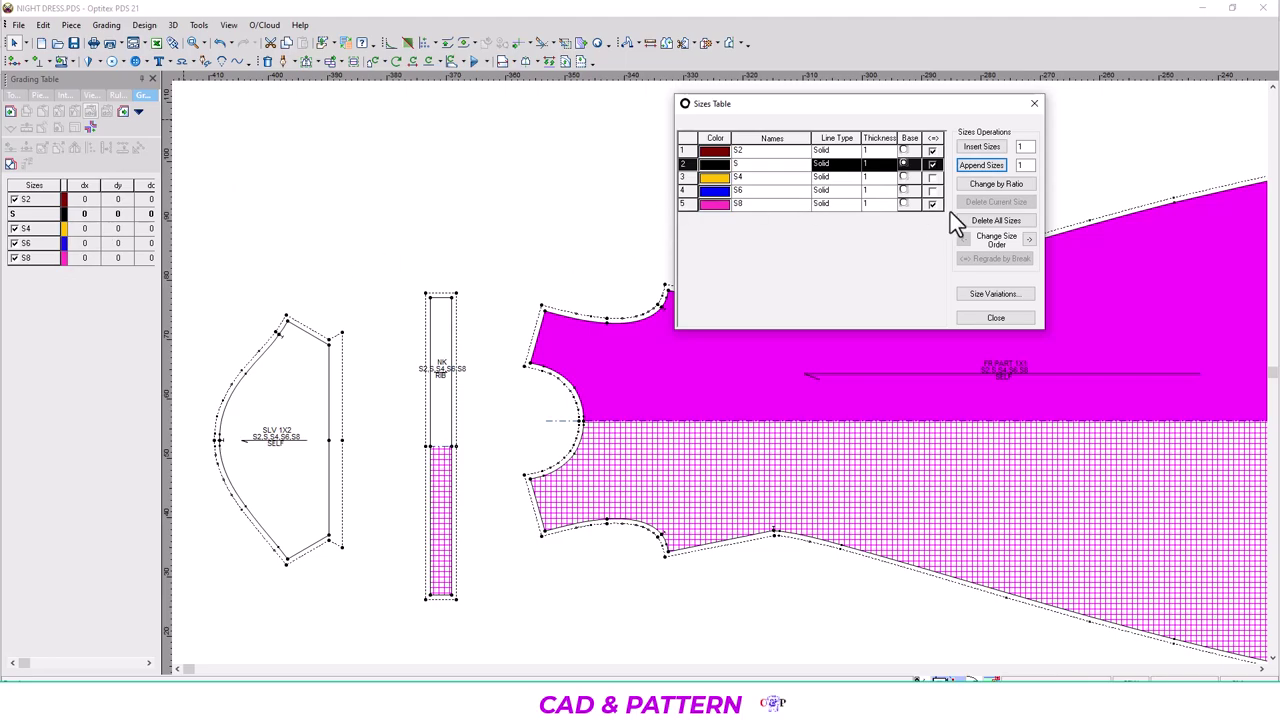
Rename the five sizes to SX, S, M, L and XL.
left_click(758, 150)
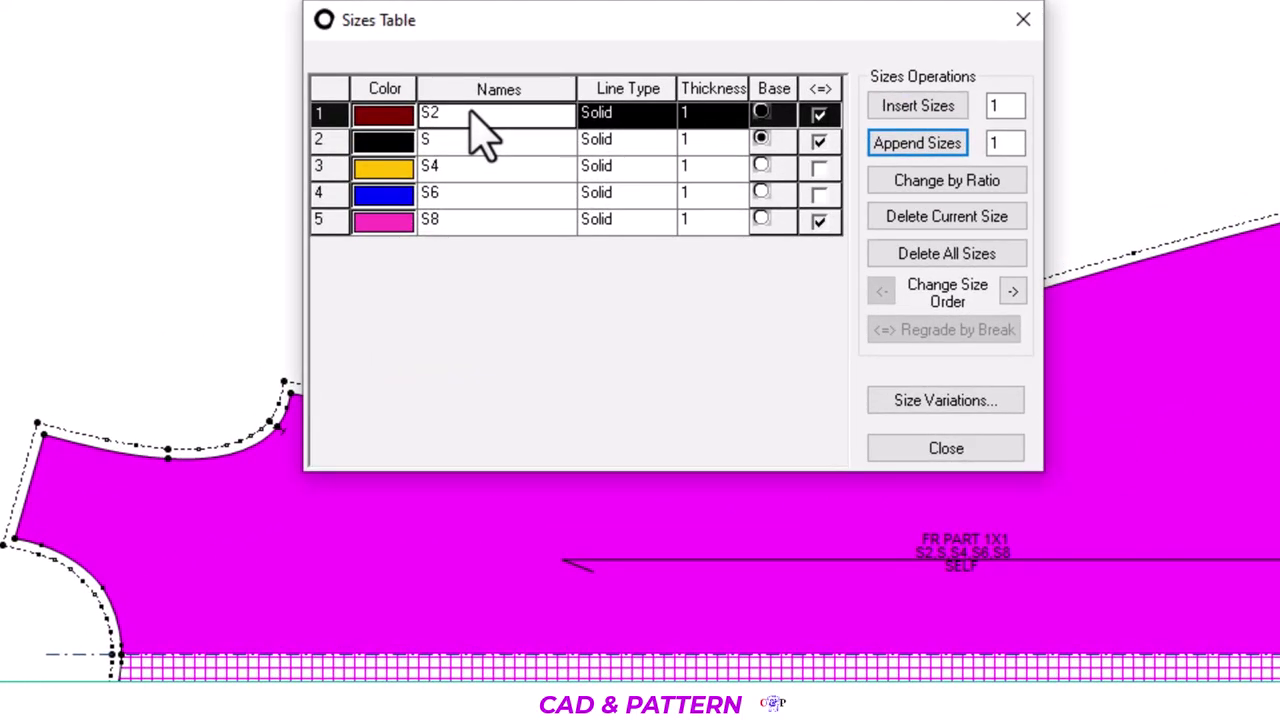
key("BackSpace")
type("X")
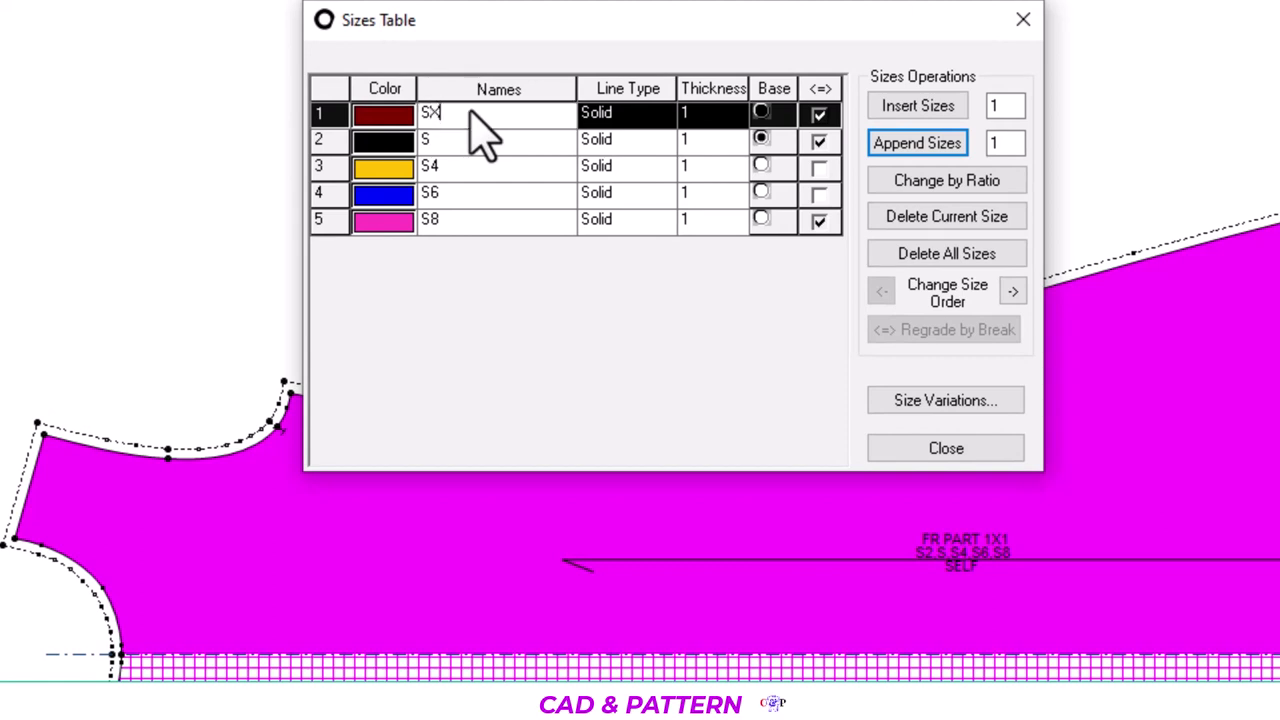
left_click(497, 166)
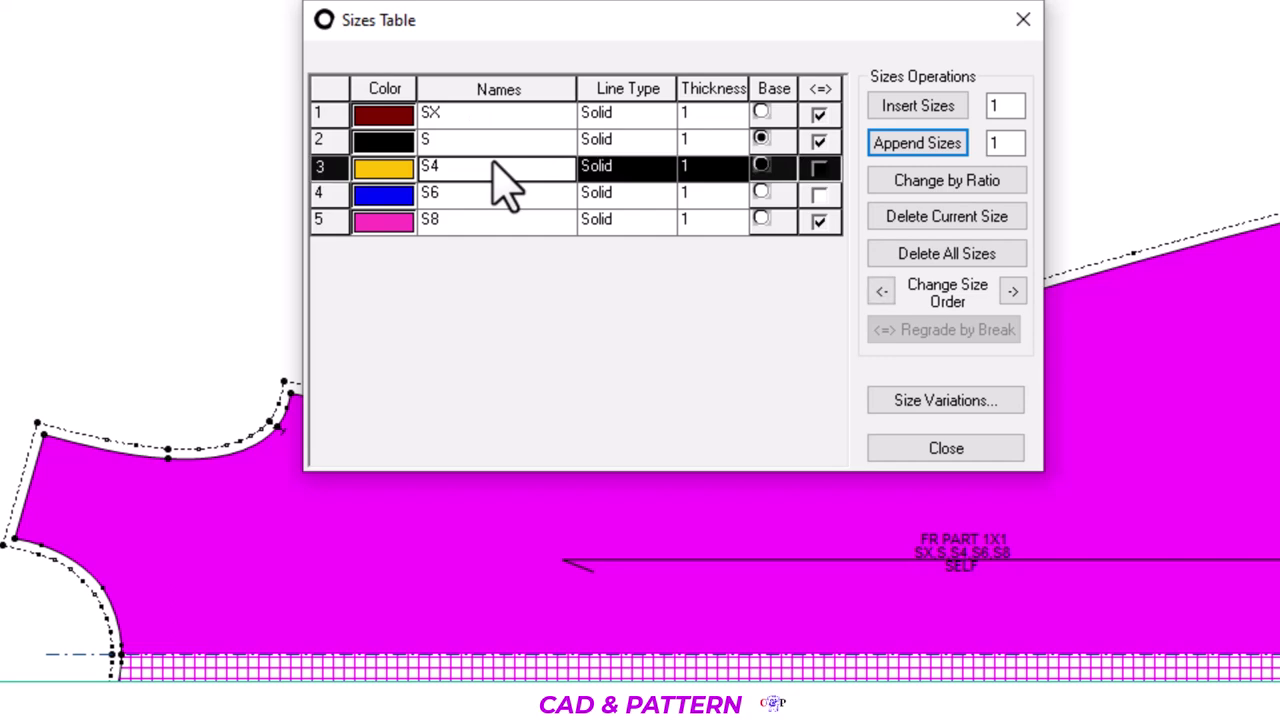
left_click(493, 165)
type("M")
left_click(471, 193)
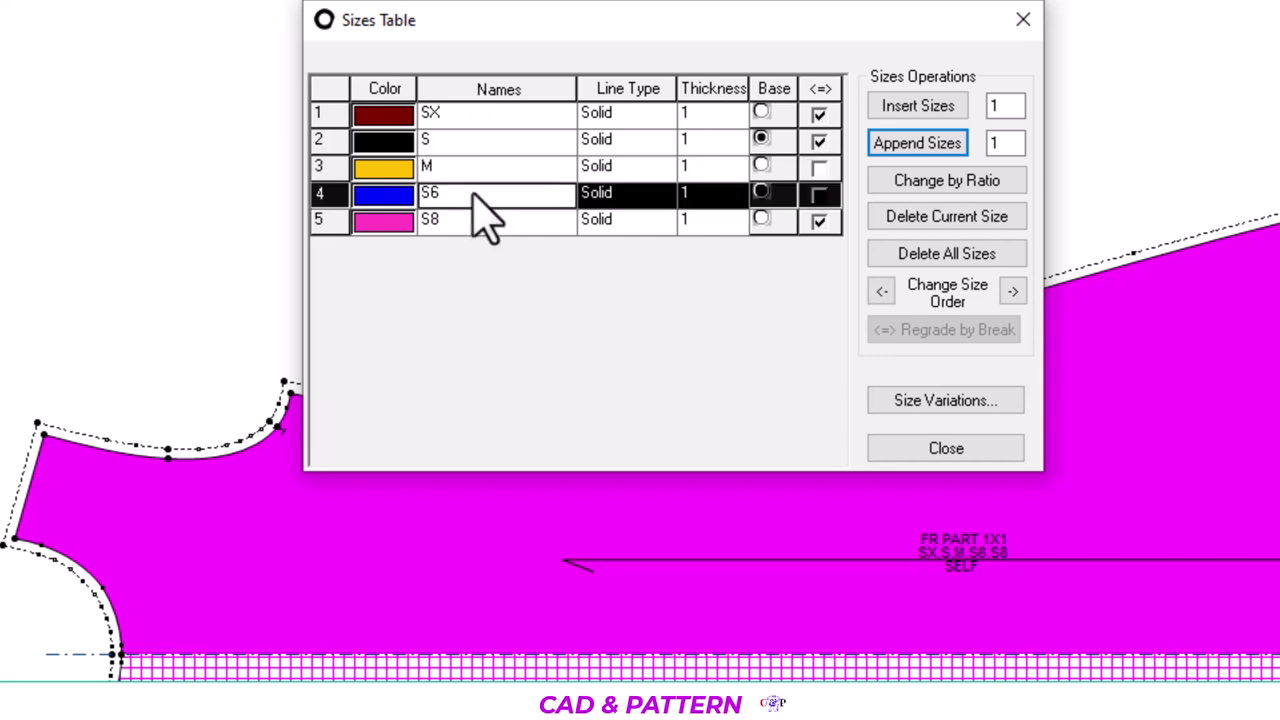
left_click(478, 192)
type("L")
left_click(483, 222)
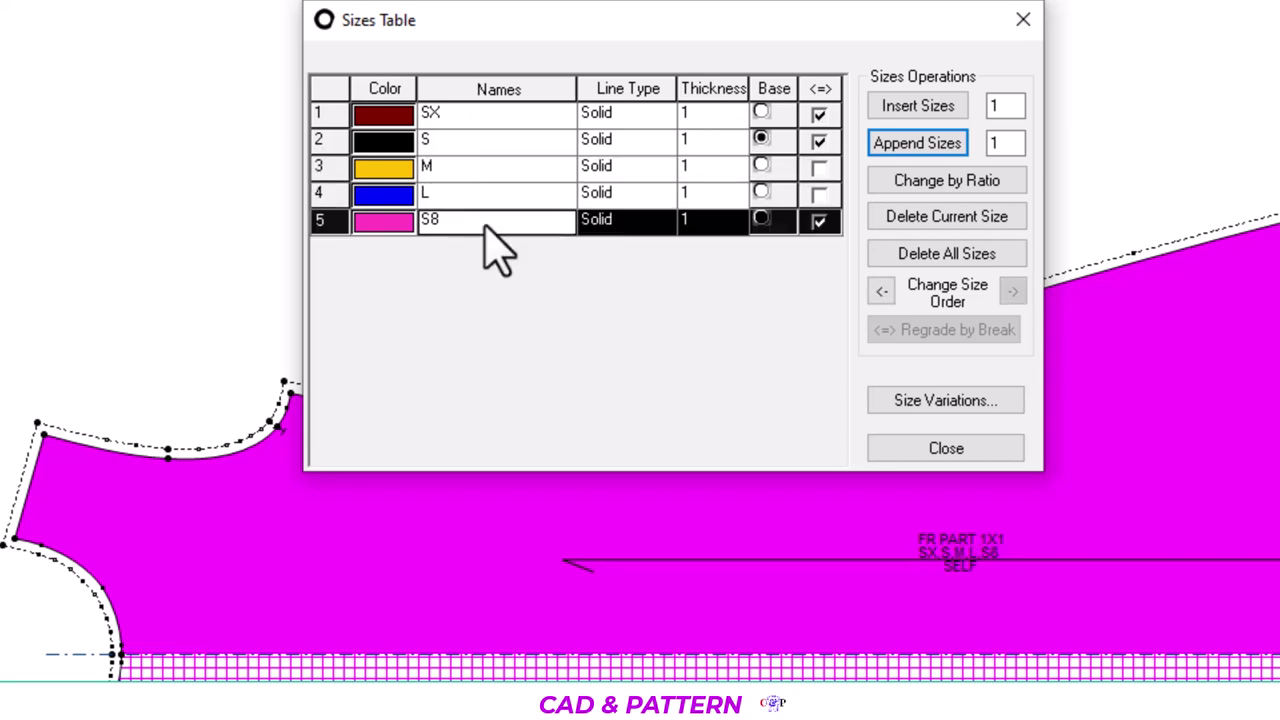
type("XL")
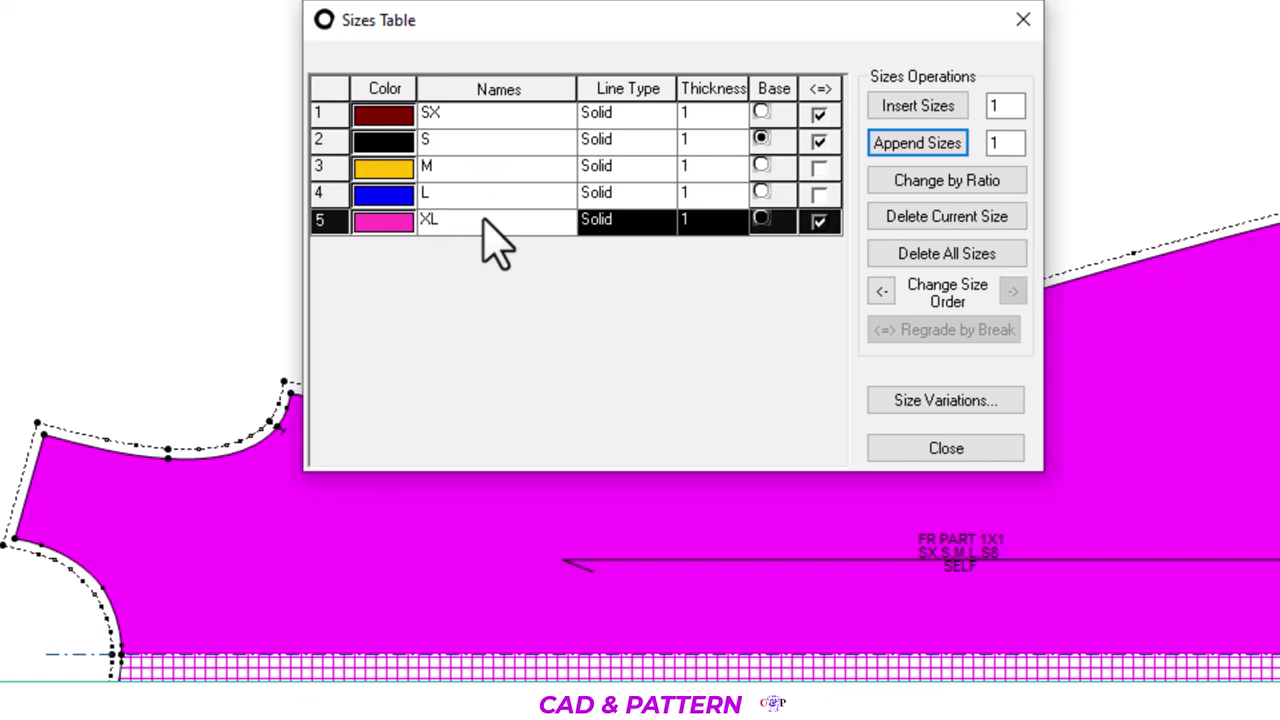
key("Tab")
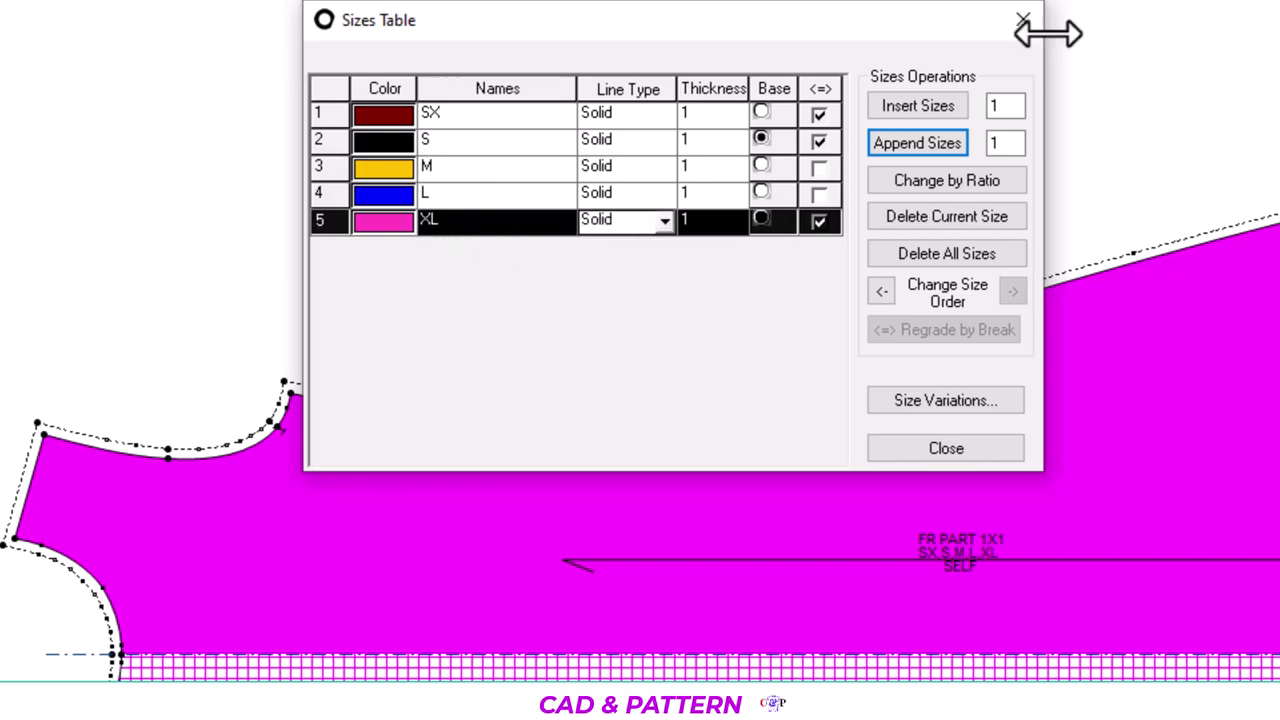
Close the Sizes Table and zoom in to inspect the neckline.
left_click(1017, 35)
scroll(720, 383, "up", 3)
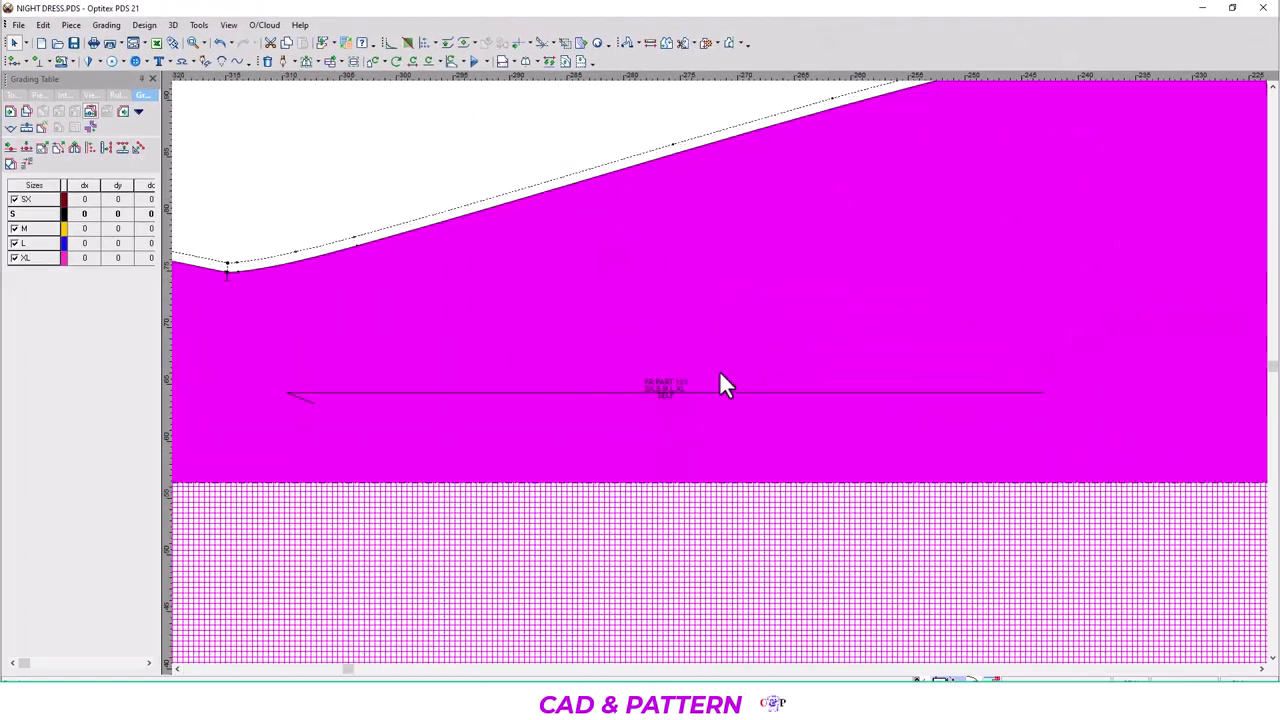
scroll(725, 385, "up", 2)
scroll(594, 355, "up", 1)
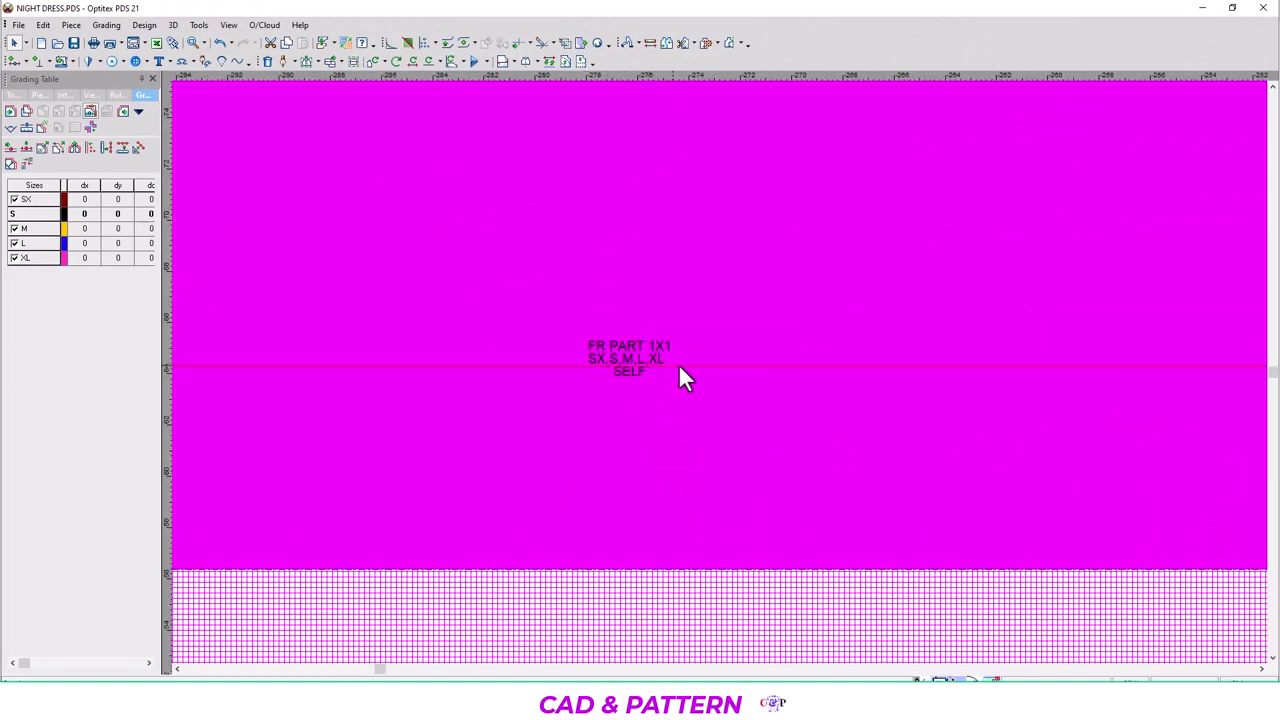
scroll(609, 374, "down", 2)
scroll(719, 370, "down", 3)
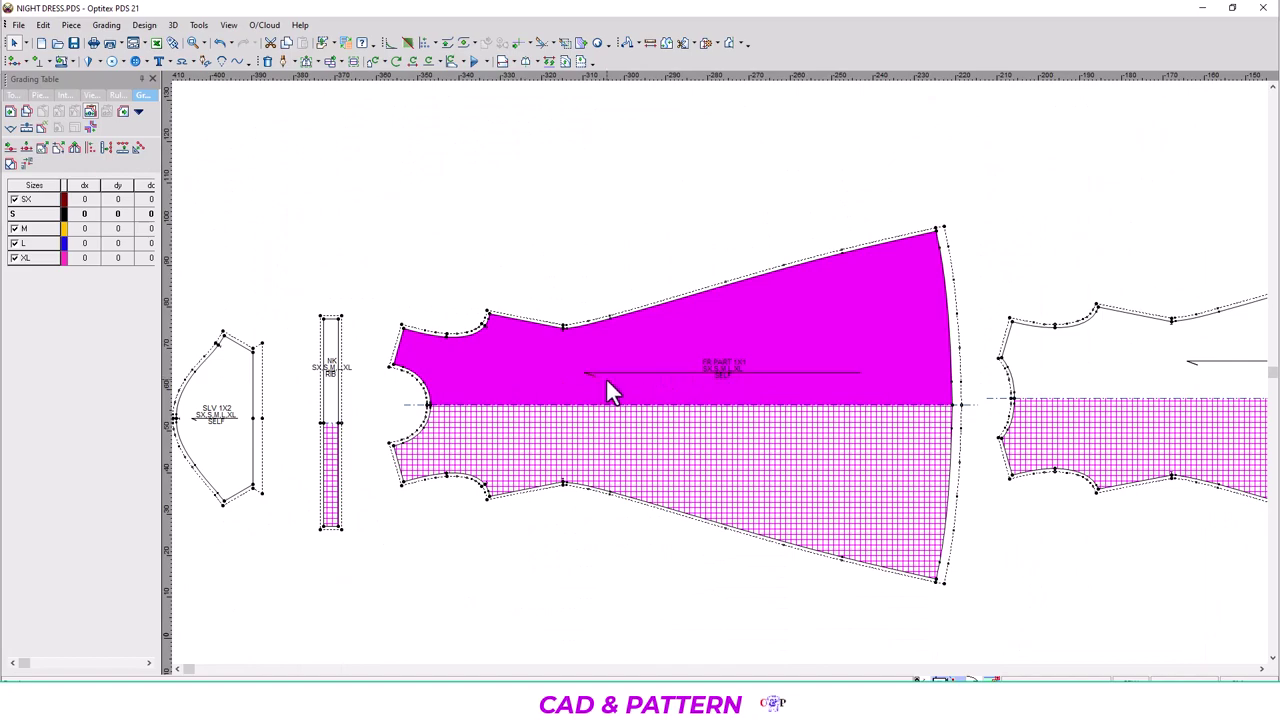
scroll(640, 380, "up", 2)
scroll(650, 377, "up", 2)
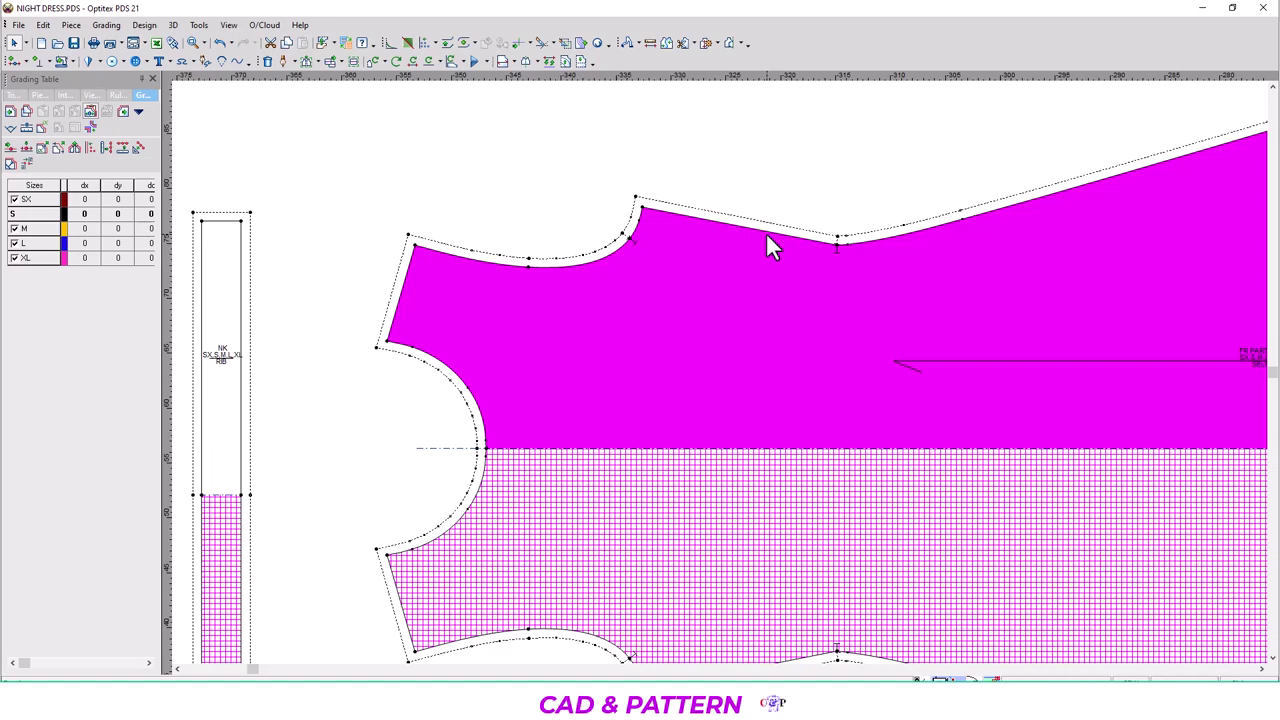
scroll(699, 299, "up", 2)
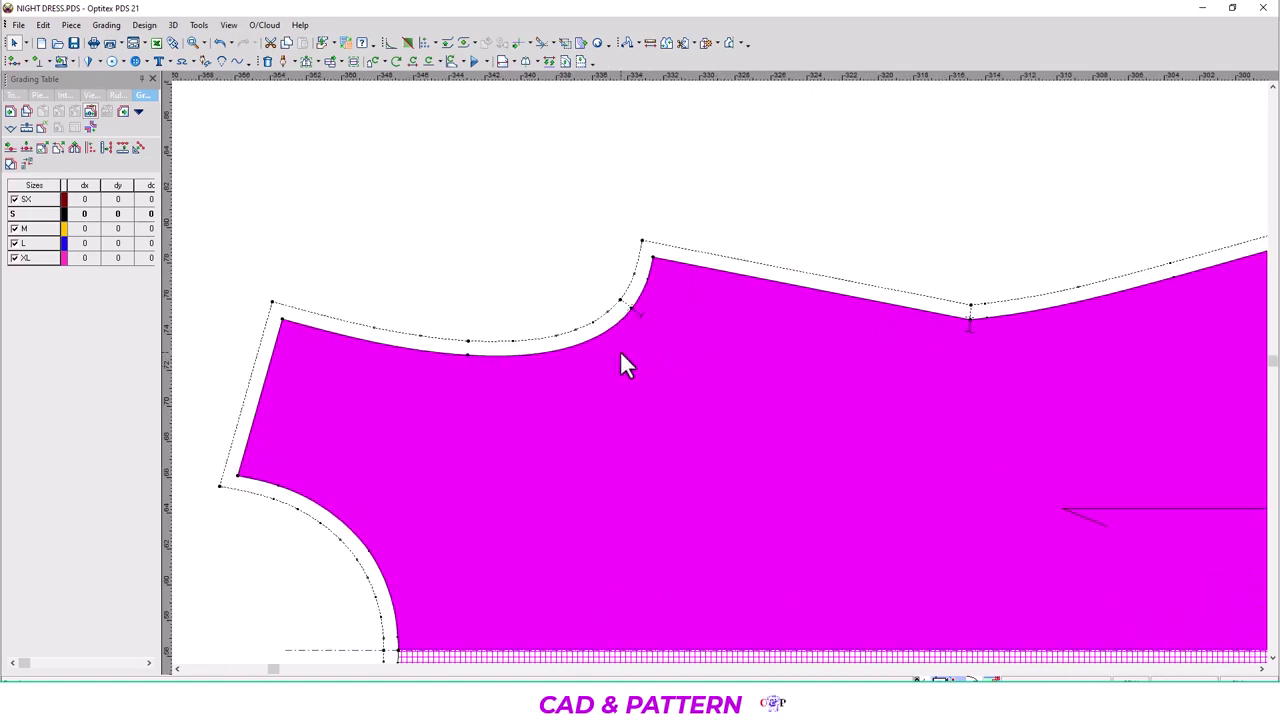
scroll(630, 395, "down", 2)
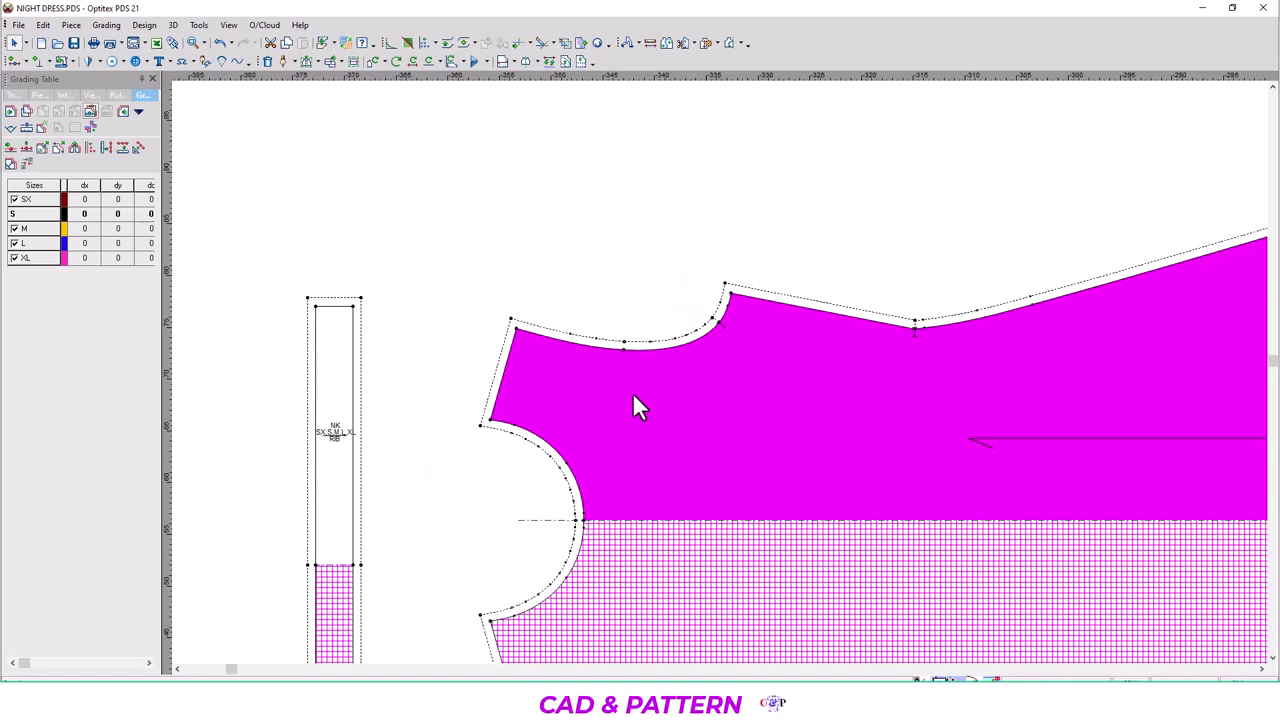
scroll(1166, 368, "down", 1)
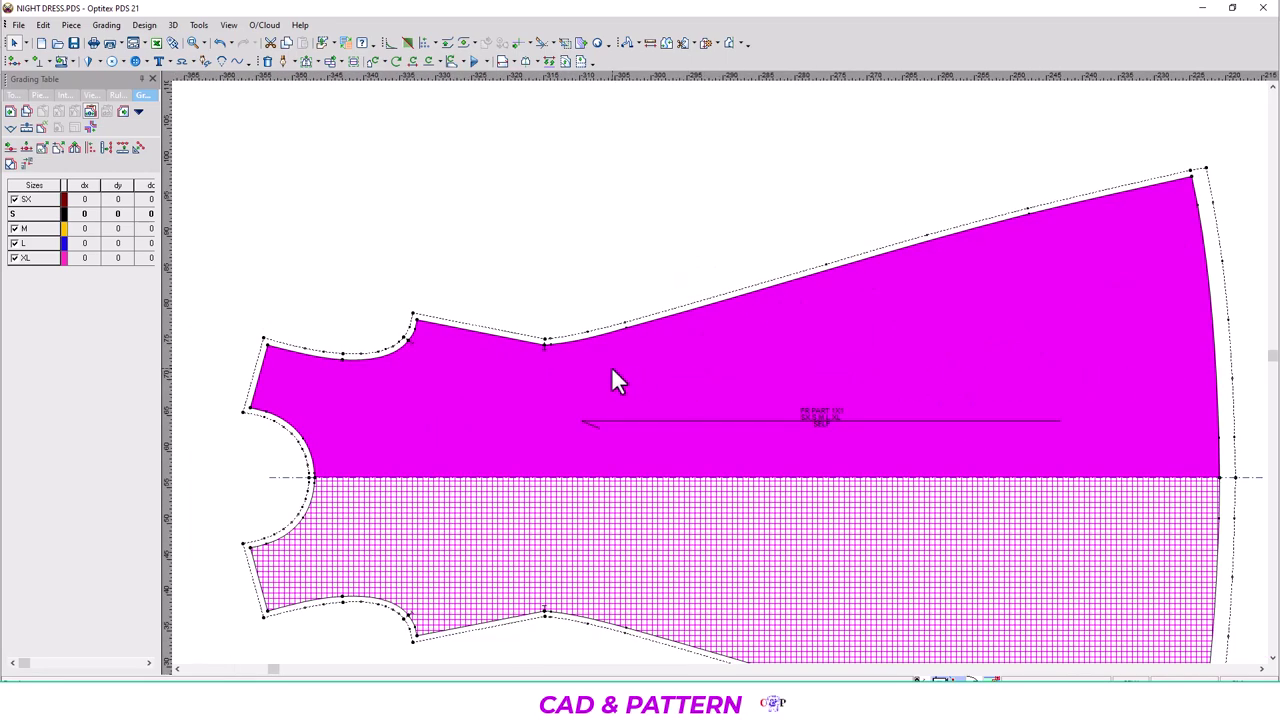
scroll(400, 400, "up", 1)
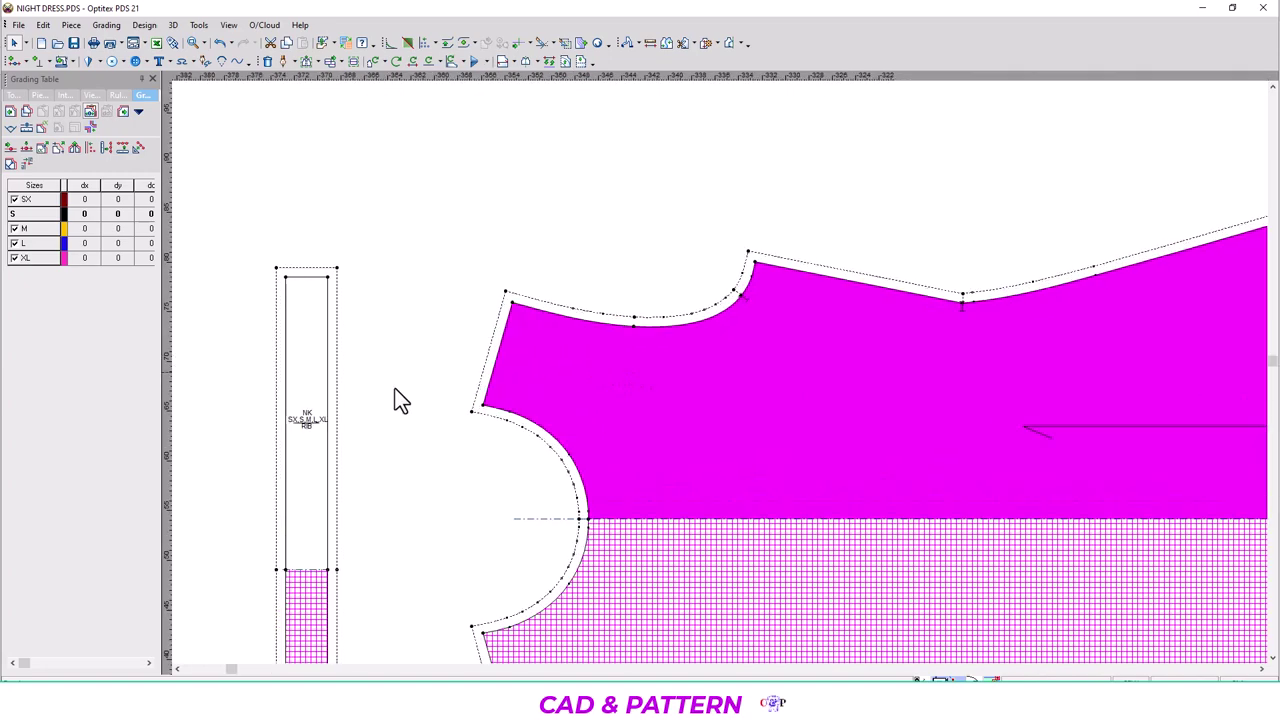
scroll(720, 380, "up", 1)
scroll(425, 258, "up", 1)
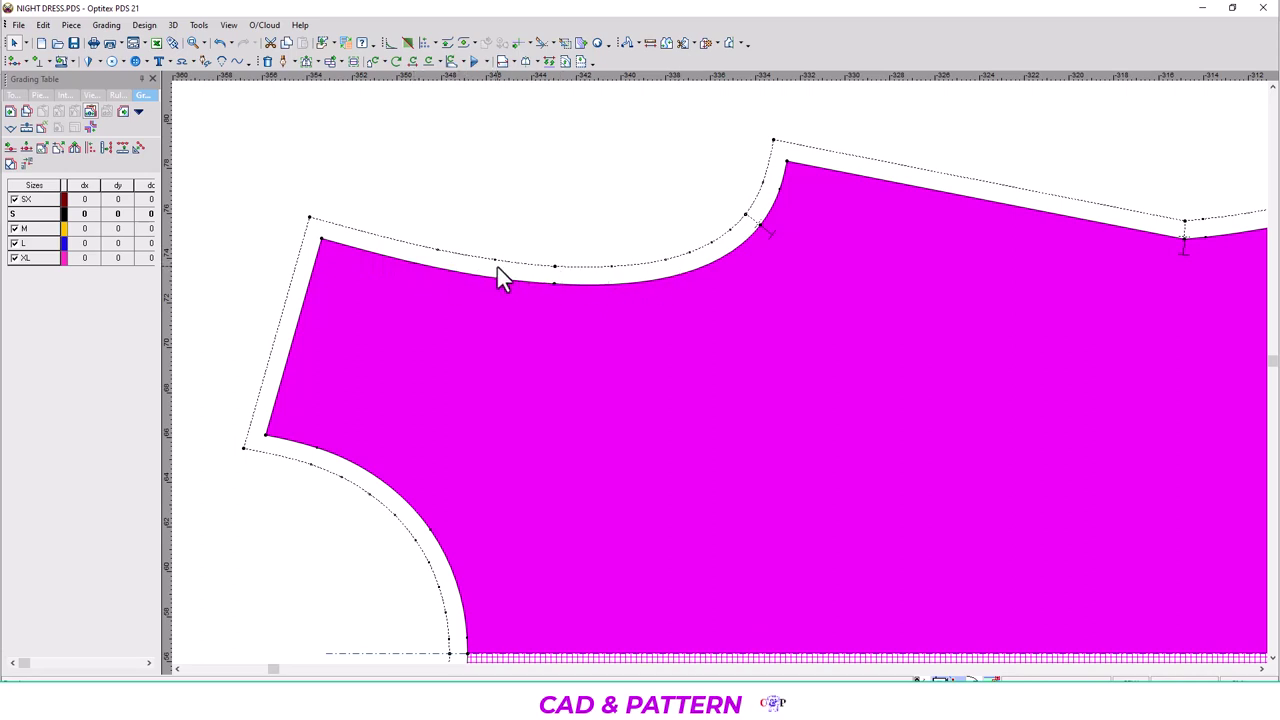
Hide the seam allowances with Ctrl+F6 so only net outlines show.
key("ctrl+F6")
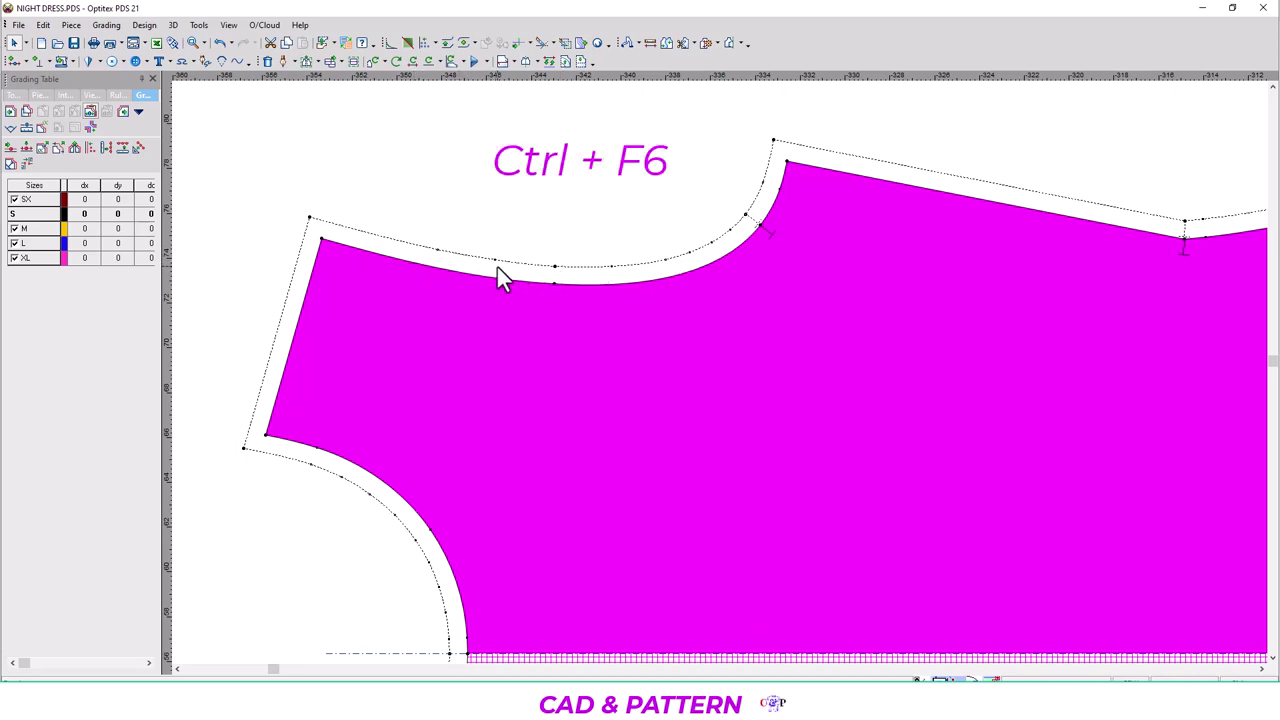
key("ctrl+F6")
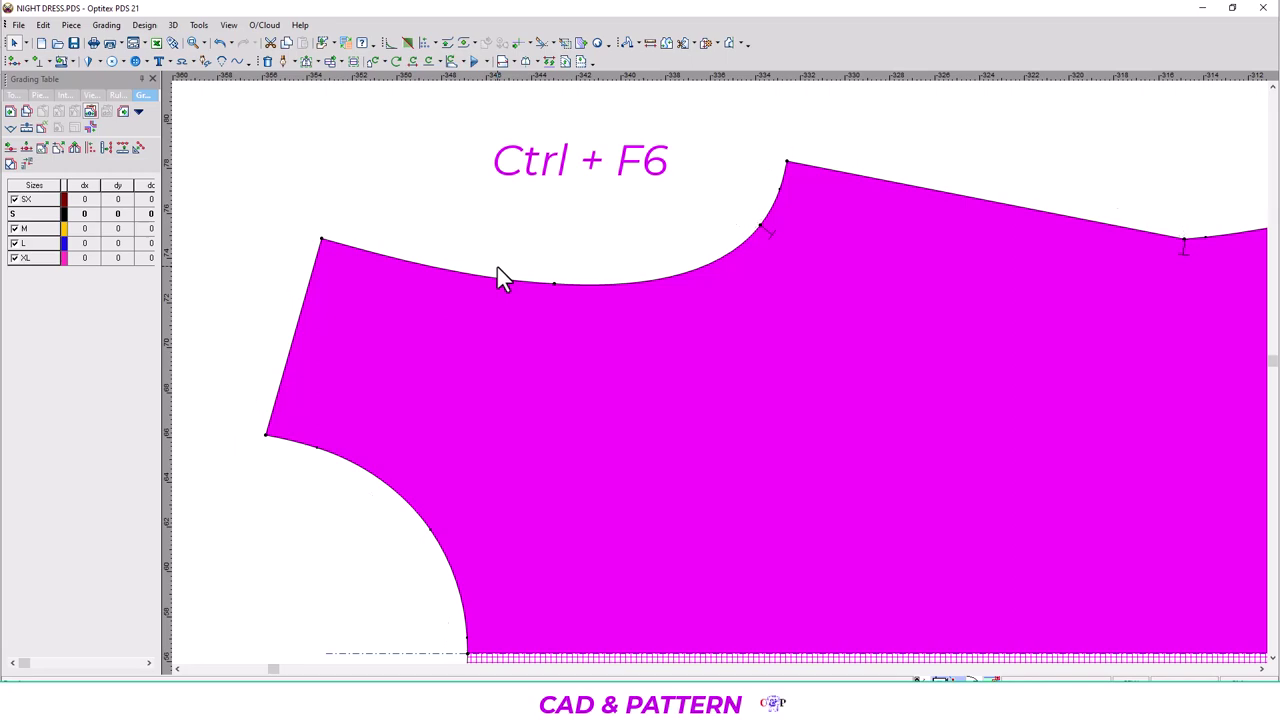
scroll(725, 382, "down", 2)
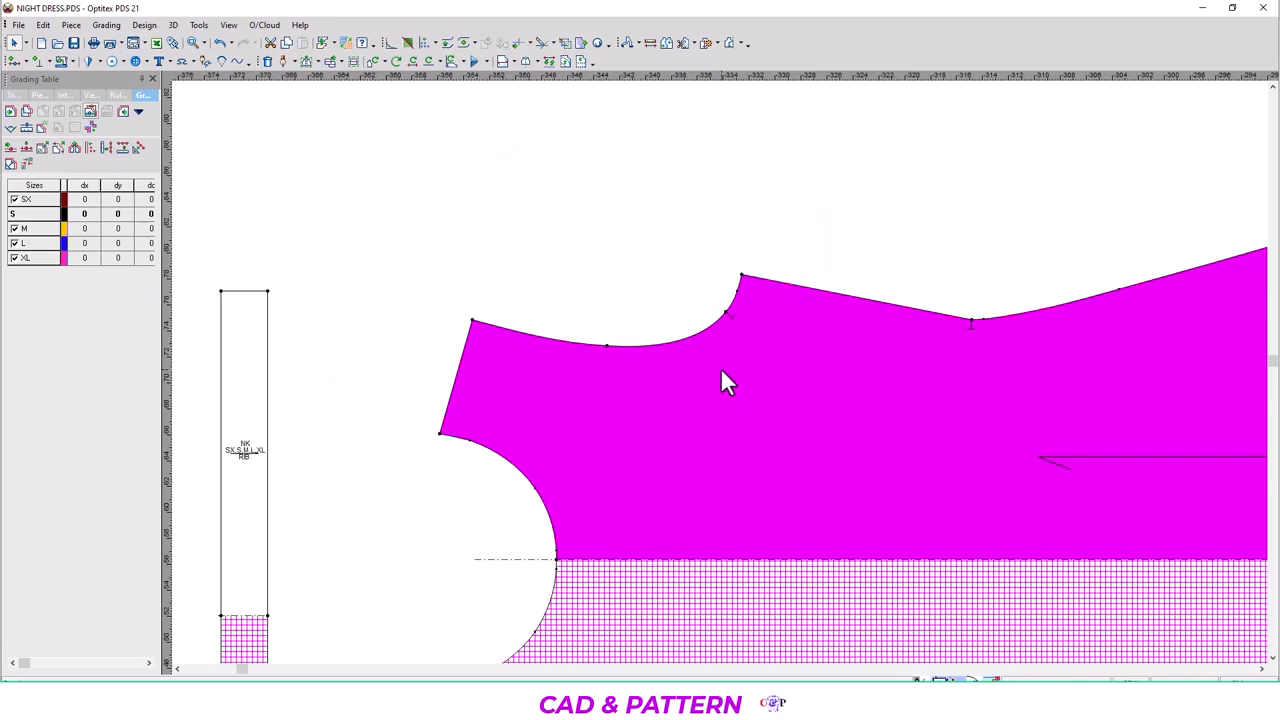
scroll(848, 390, "down", 1)
scroll(1060, 410, "down", 1)
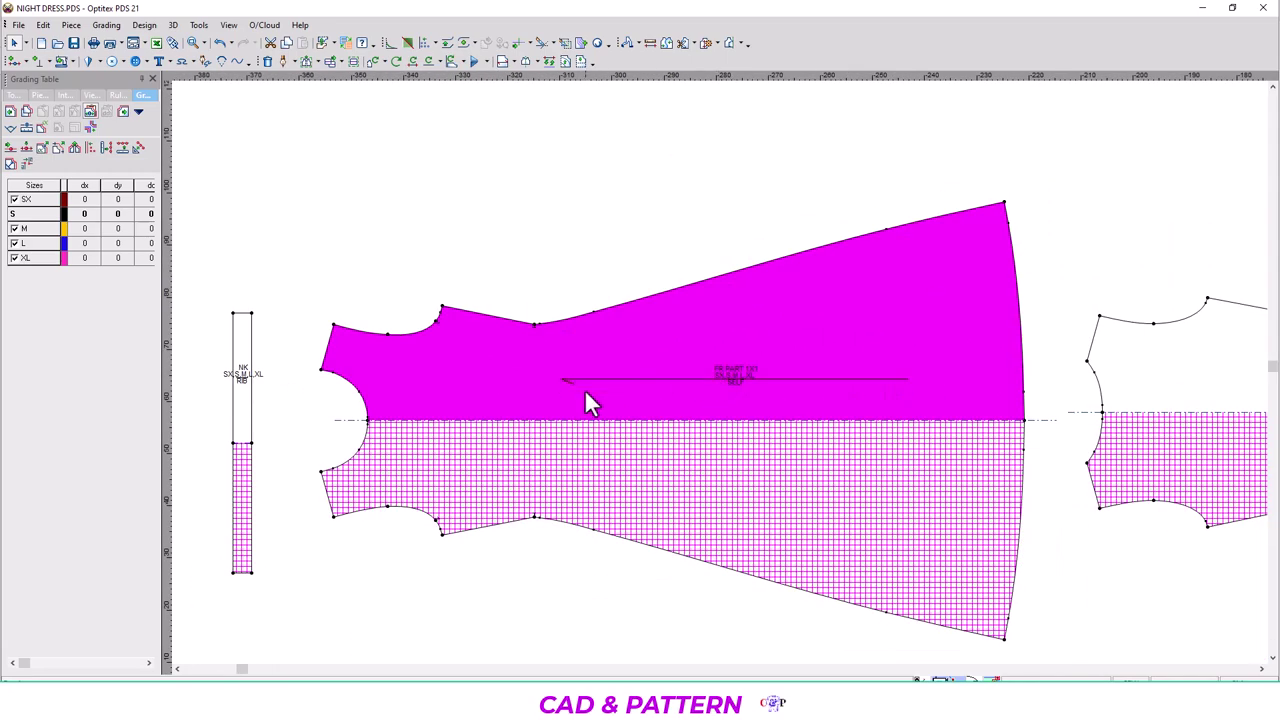
Review the spec sheet's XS–XL Points of Measurements chart in Edge, then return to Optitex.
key("alt+Tab")
left_click(344, 700)
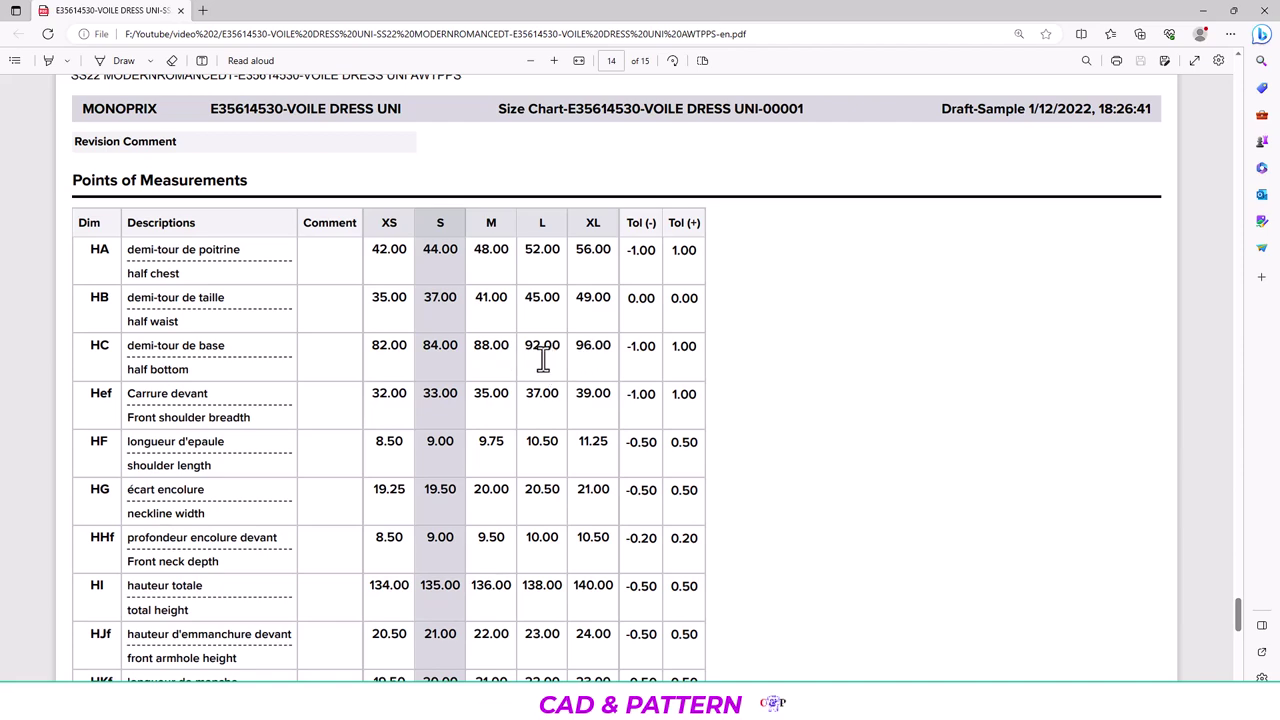
key("alt+Tab")
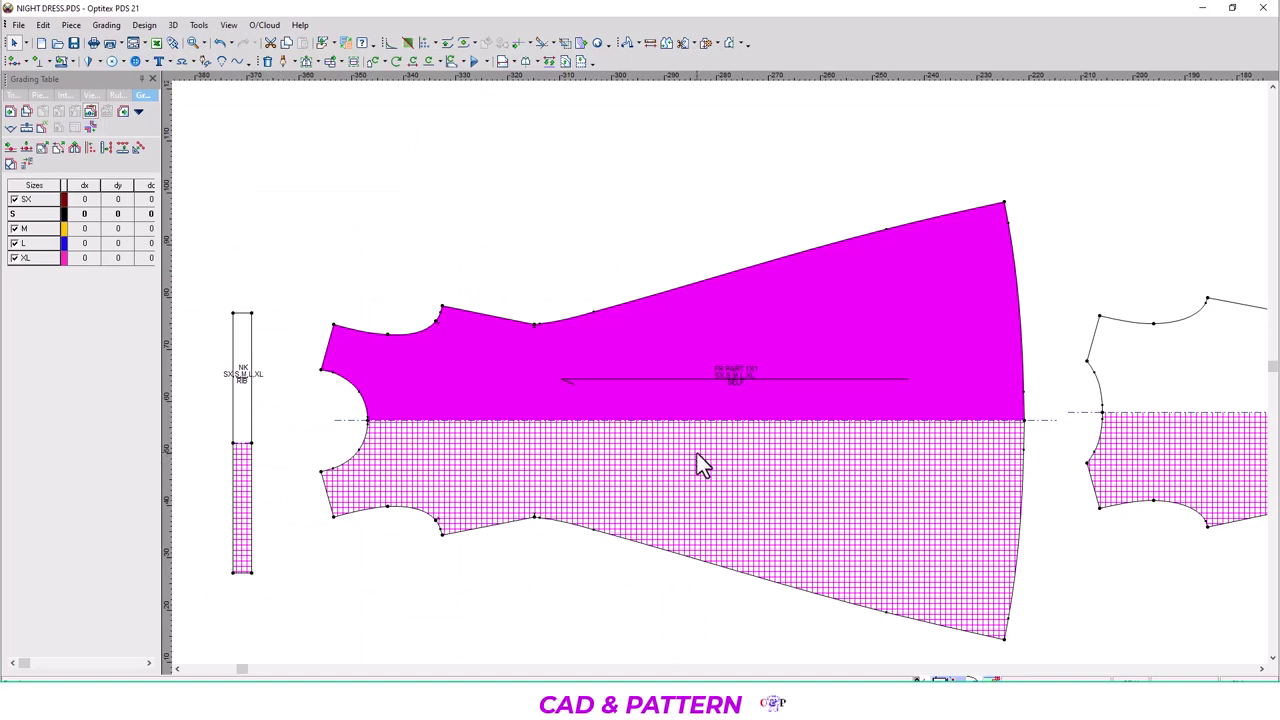
Select the neck point, shoulder point and top-right corner point on the front piece.
scroll(594, 398, "up", 2)
scroll(729, 380, "up", 1)
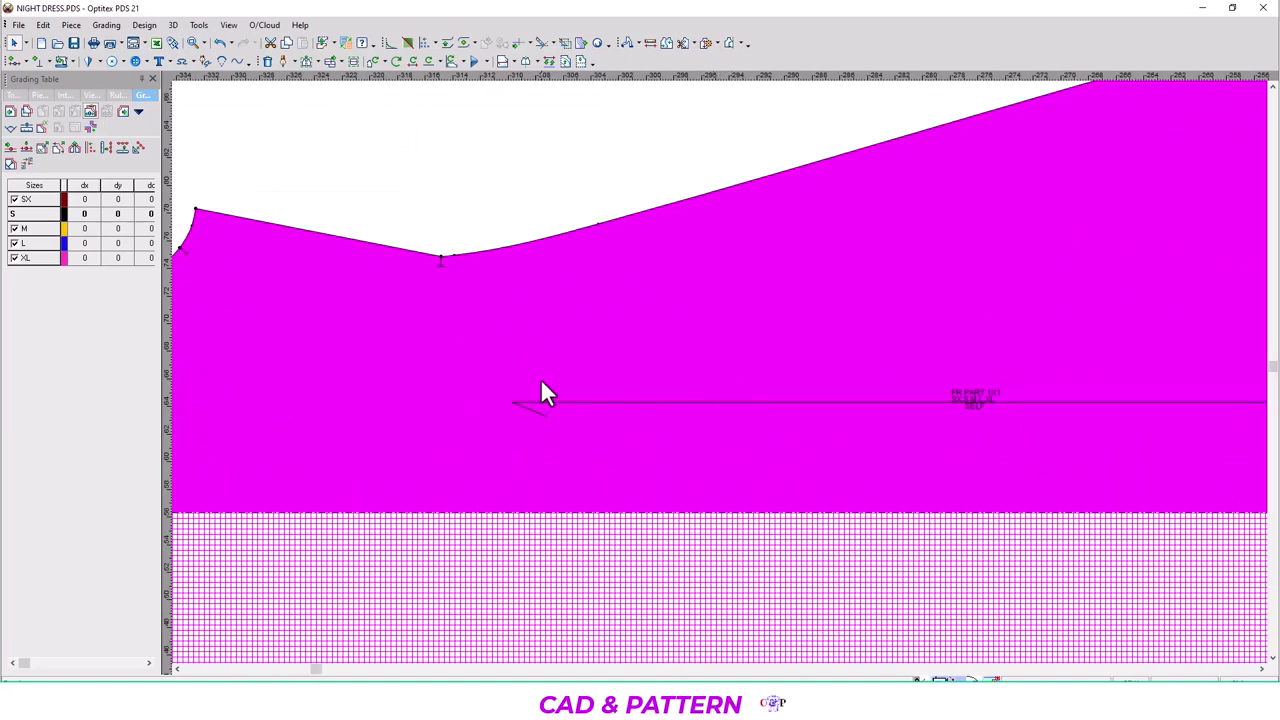
left_click(195, 209)
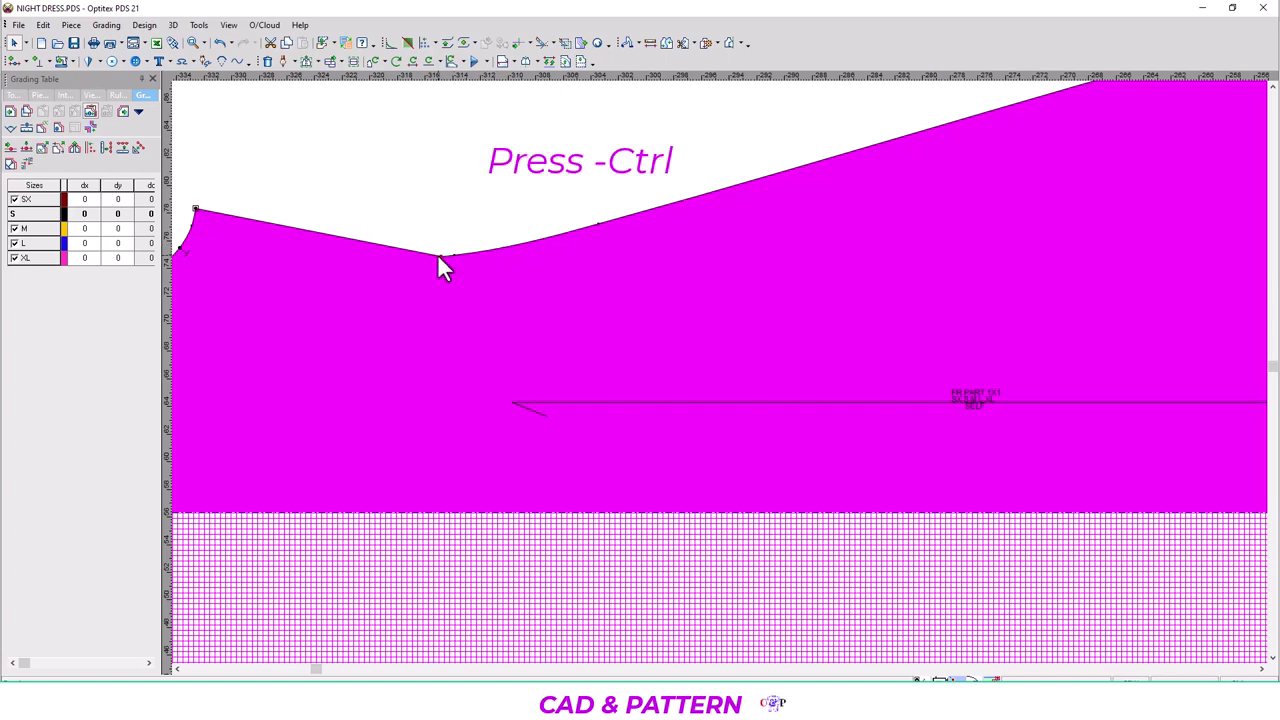
left_click(440, 256, "ctrl")
scroll(790, 334, "down", 3)
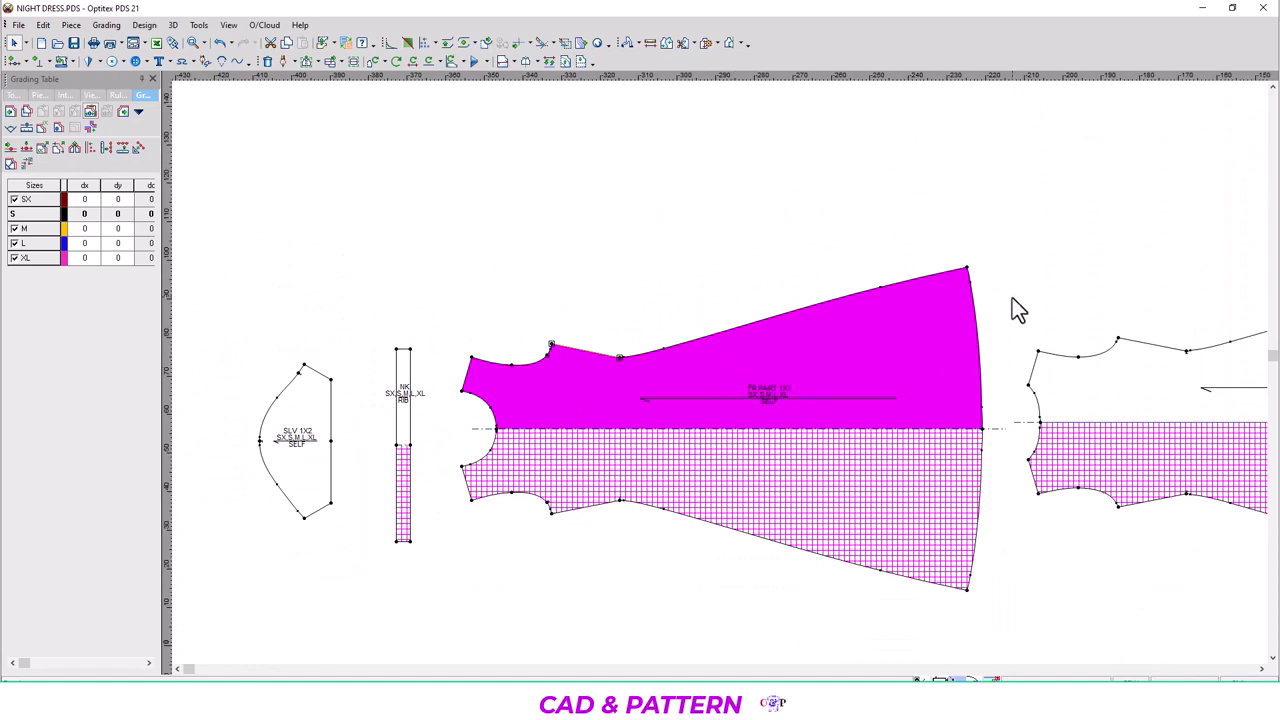
scroll(718, 382, "up", 3)
scroll(718, 380, "up", 1)
scroll(716, 384, "up", 1)
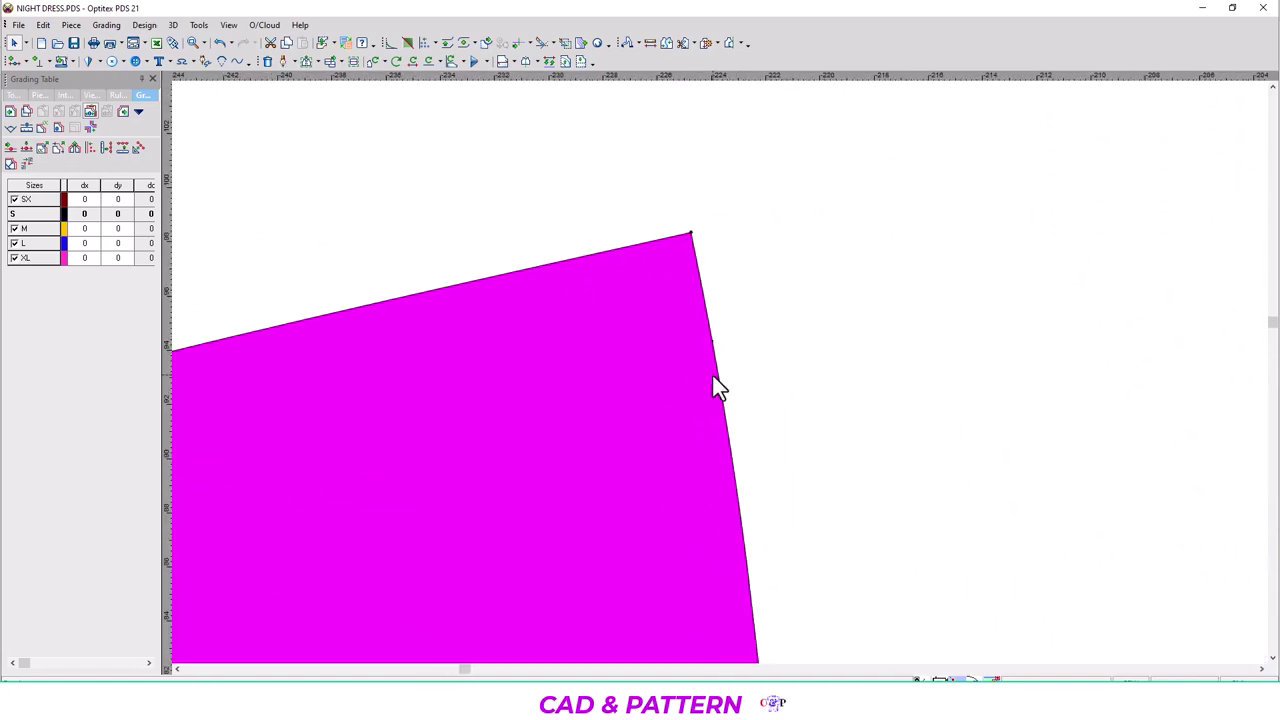
left_click(690, 234)
scroll(716, 372, "down", 2)
scroll(718, 370, "down", 2)
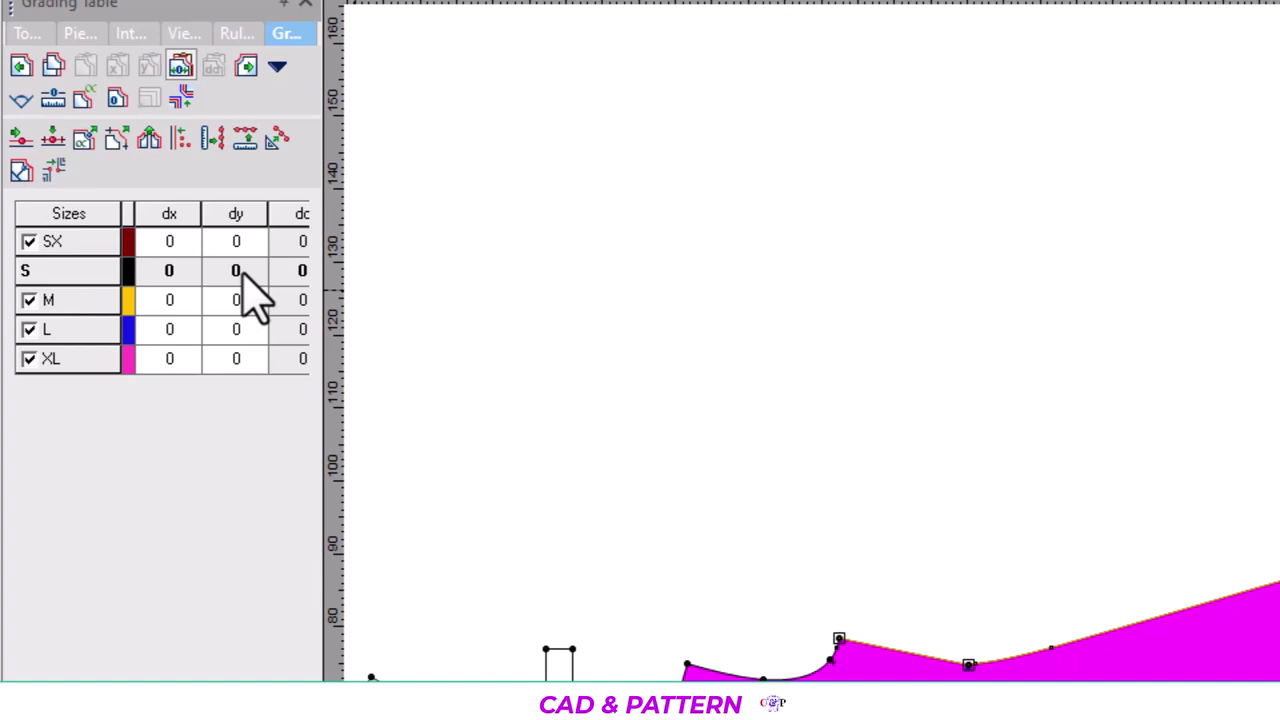
Reselect the neck-shoulder corner and shoulder end points on the front piece.
left_click_drag(246, 240, 246, 371)
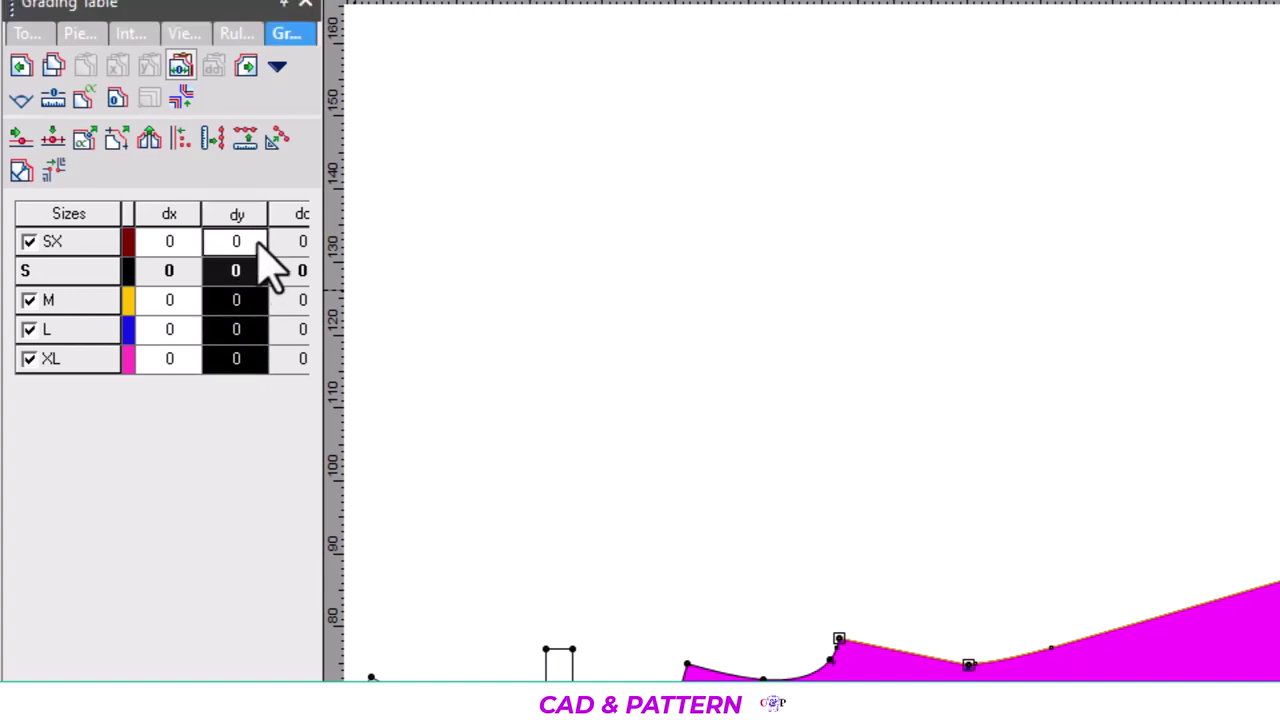
left_click(494, 277)
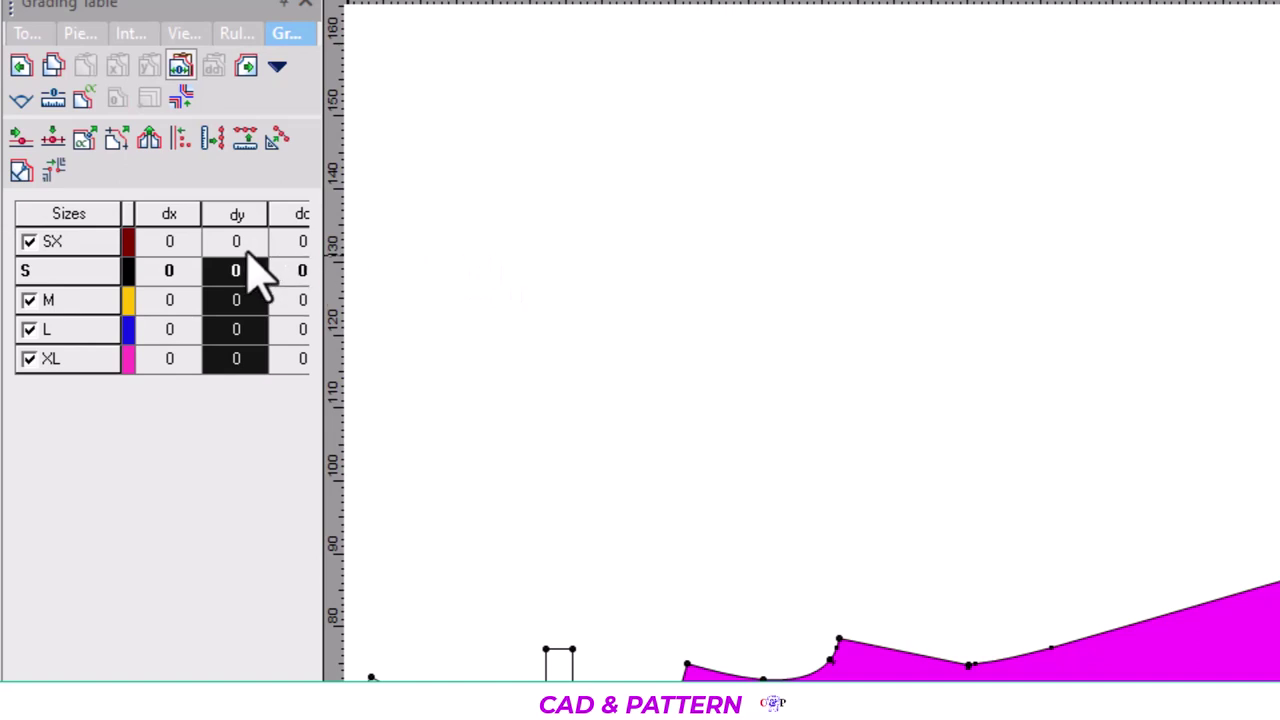
scroll(760, 675, "up", 2)
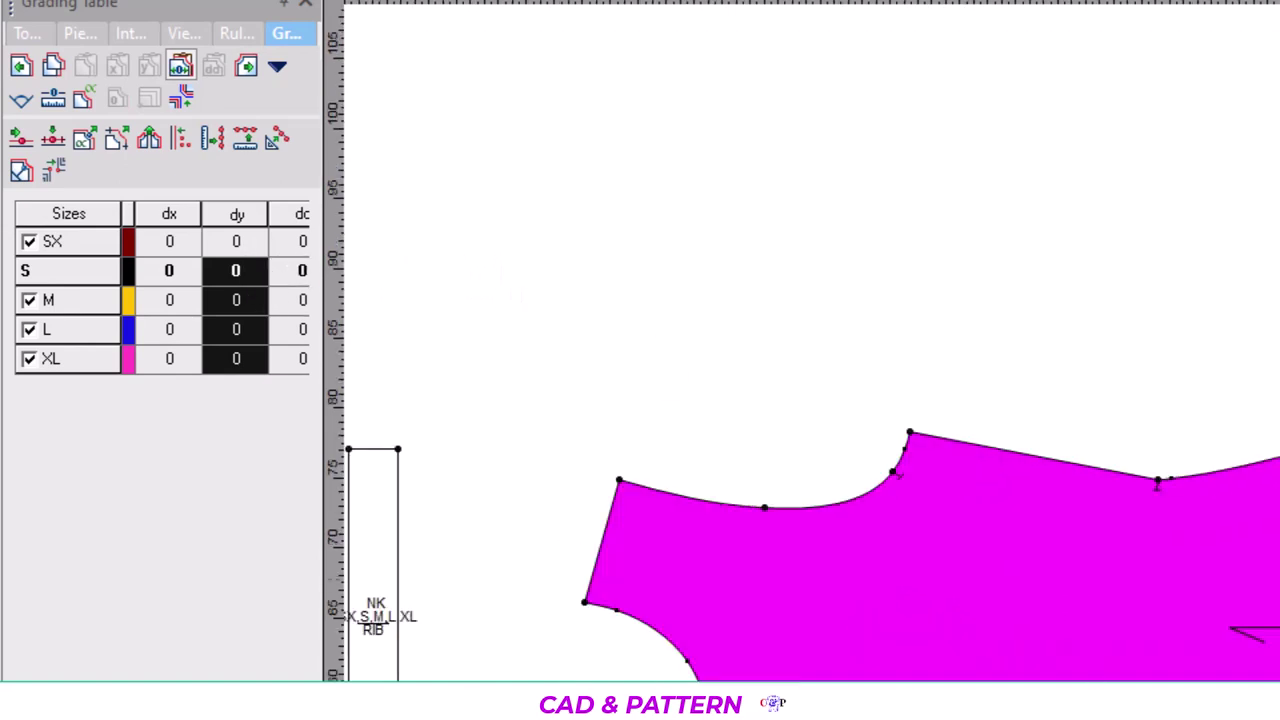
left_click(909, 433)
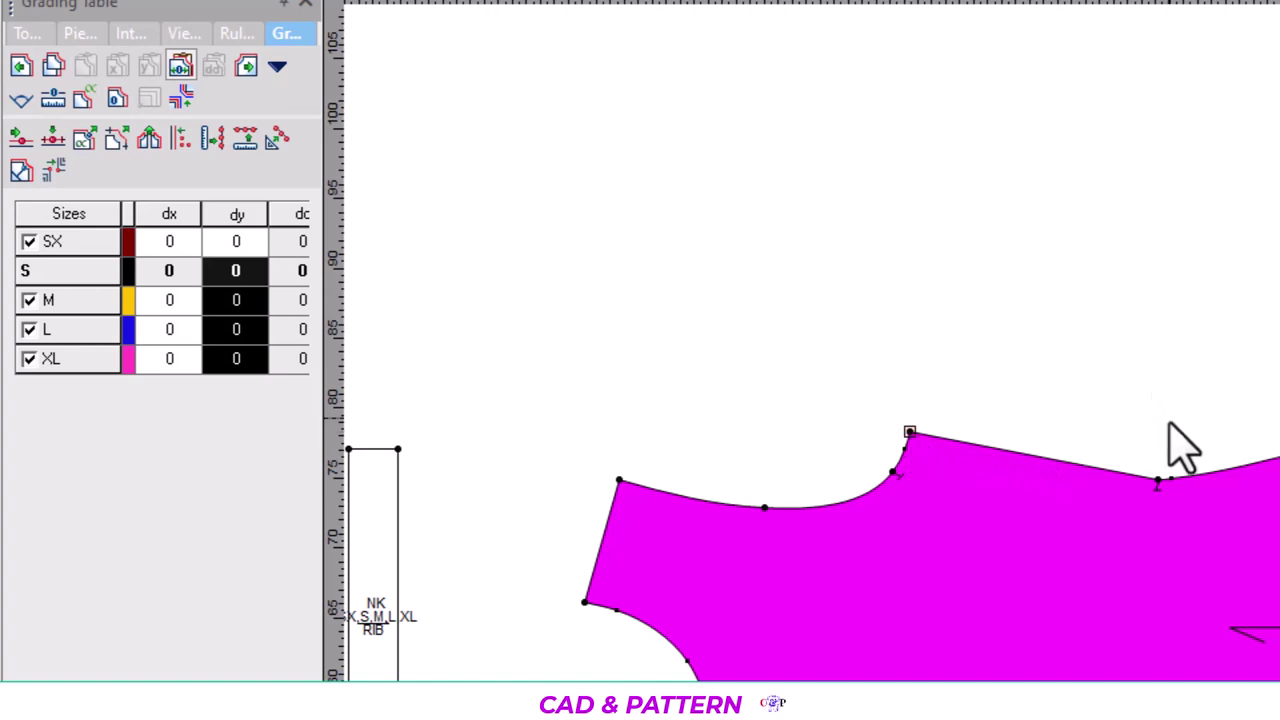
left_click(1157, 480)
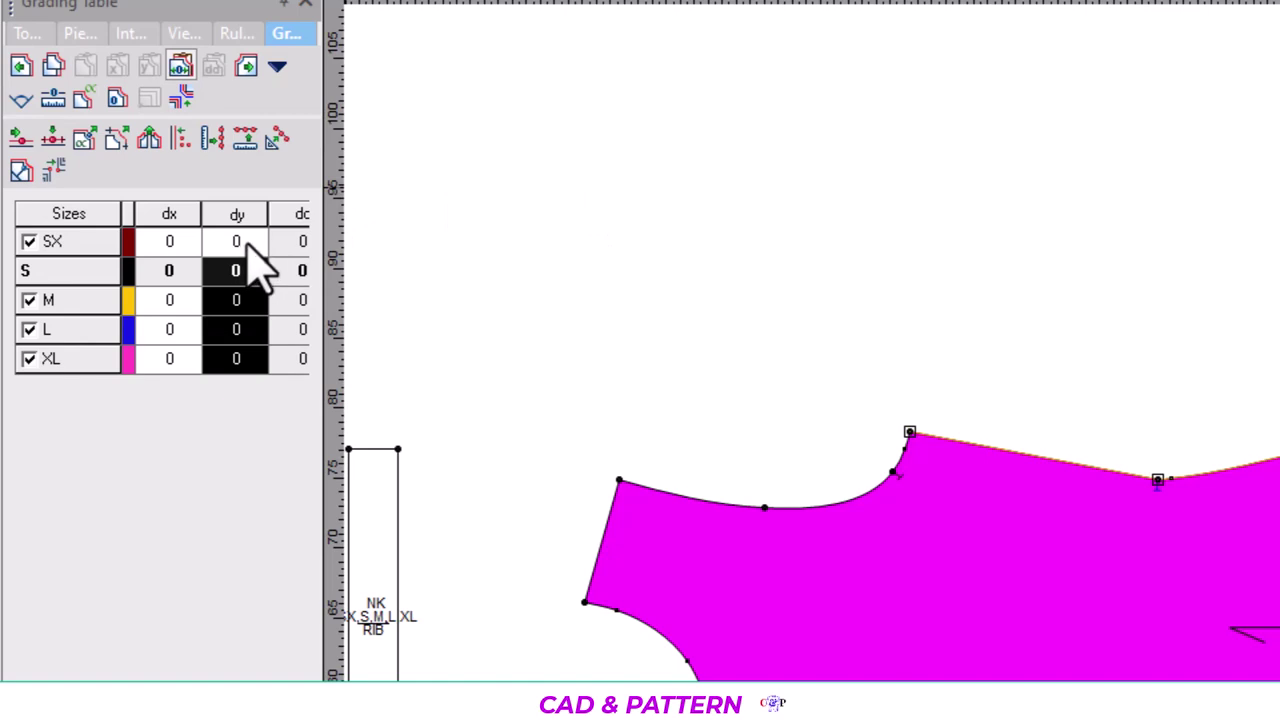
Enter dy -1 for SX and 2 for M, L and XL in the Grading Table.
left_click_drag(247, 241, 247, 366)
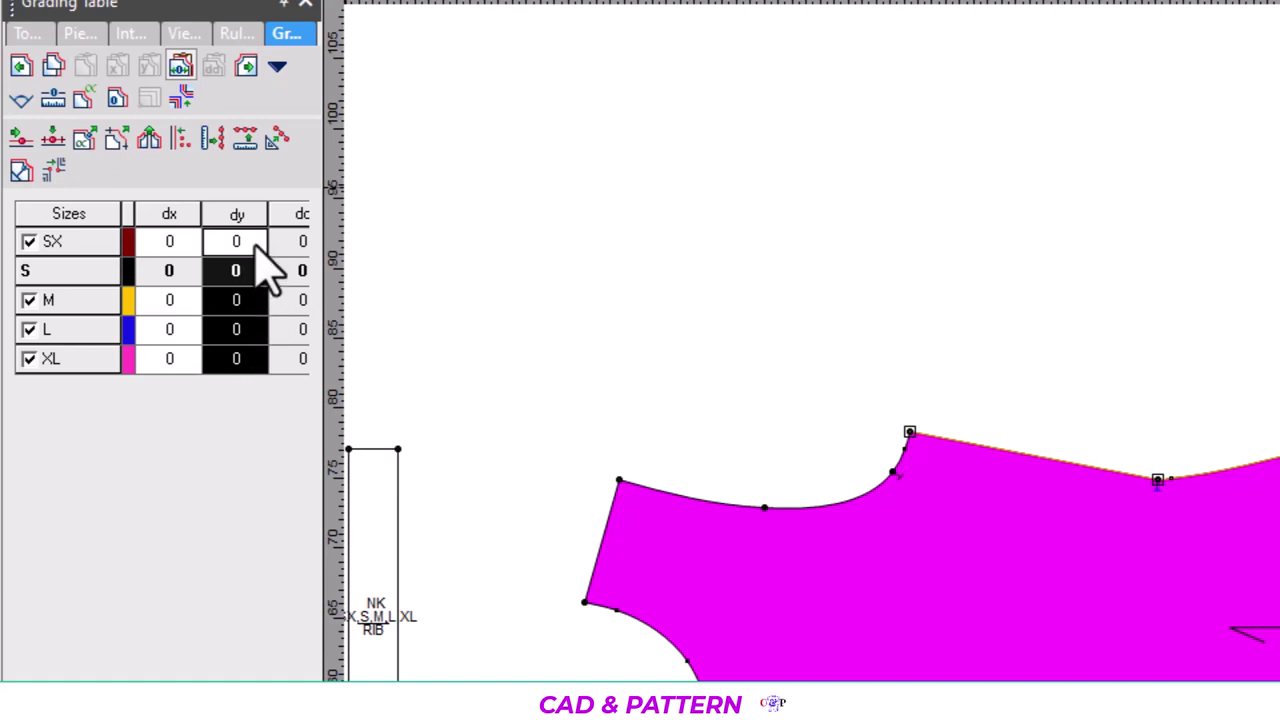
type("1")
left_click(249, 329)
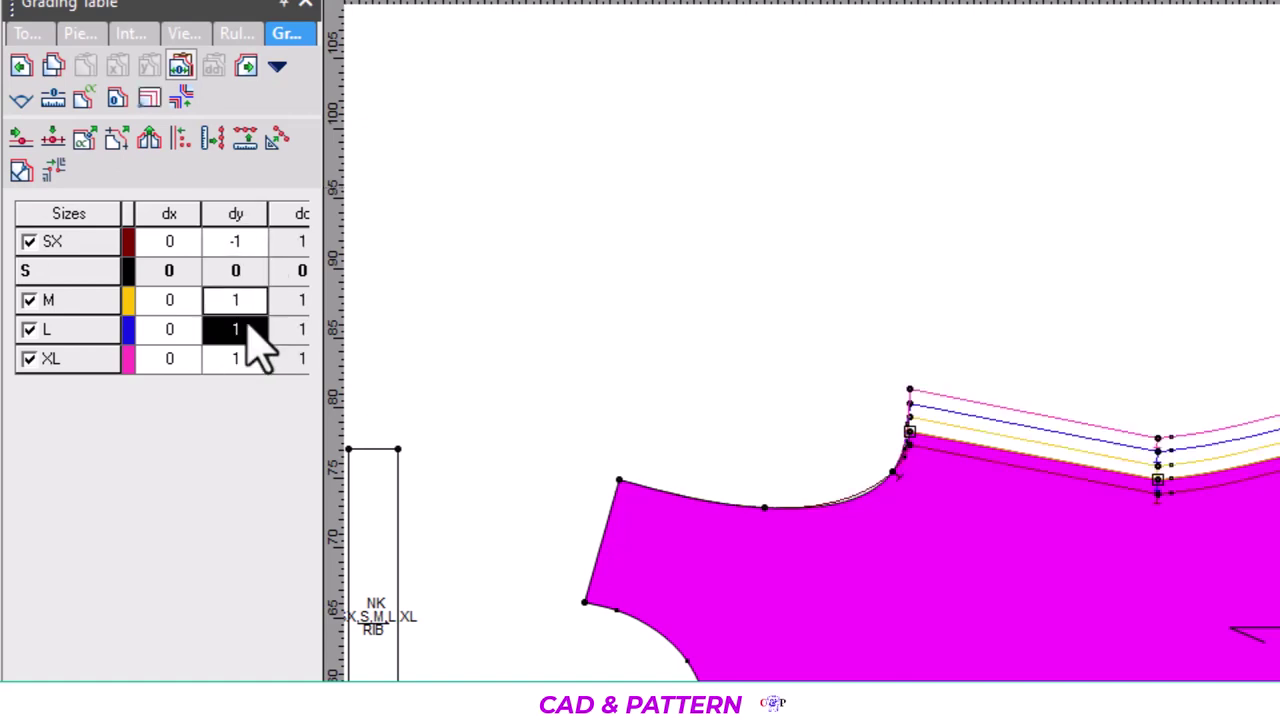
left_click_drag(249, 330, 251, 358)
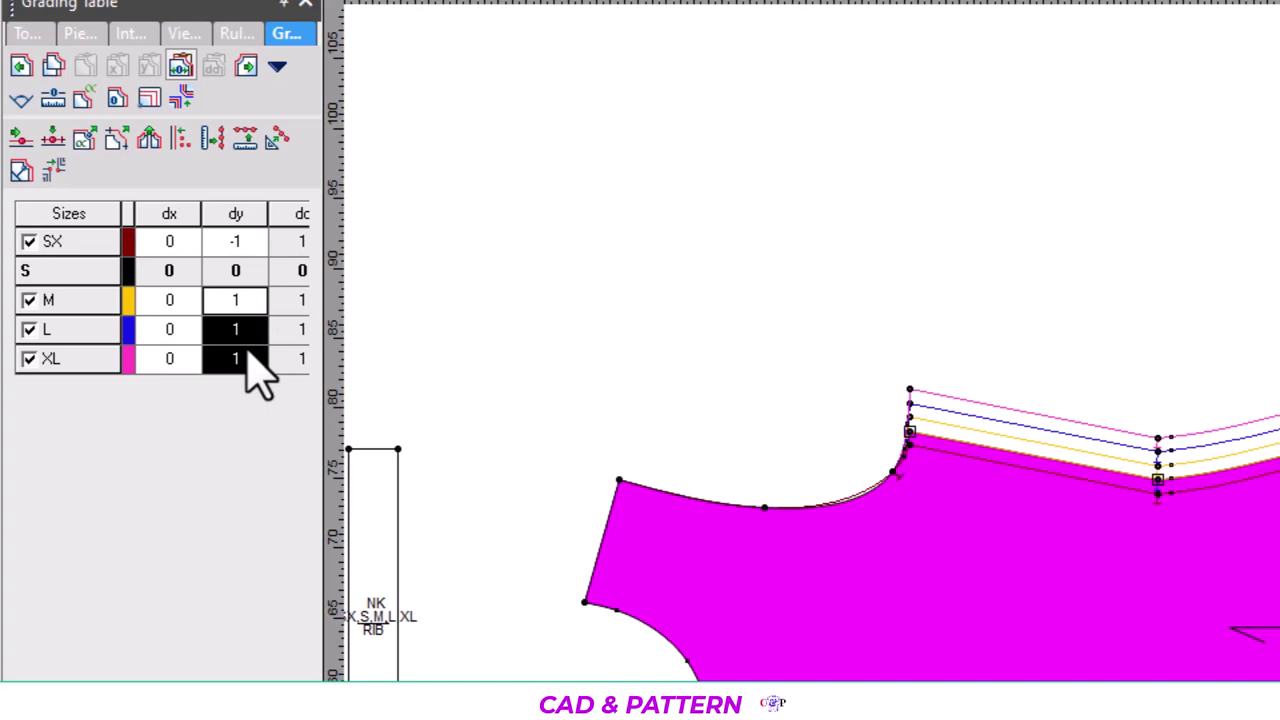
type("2")
key("Return")
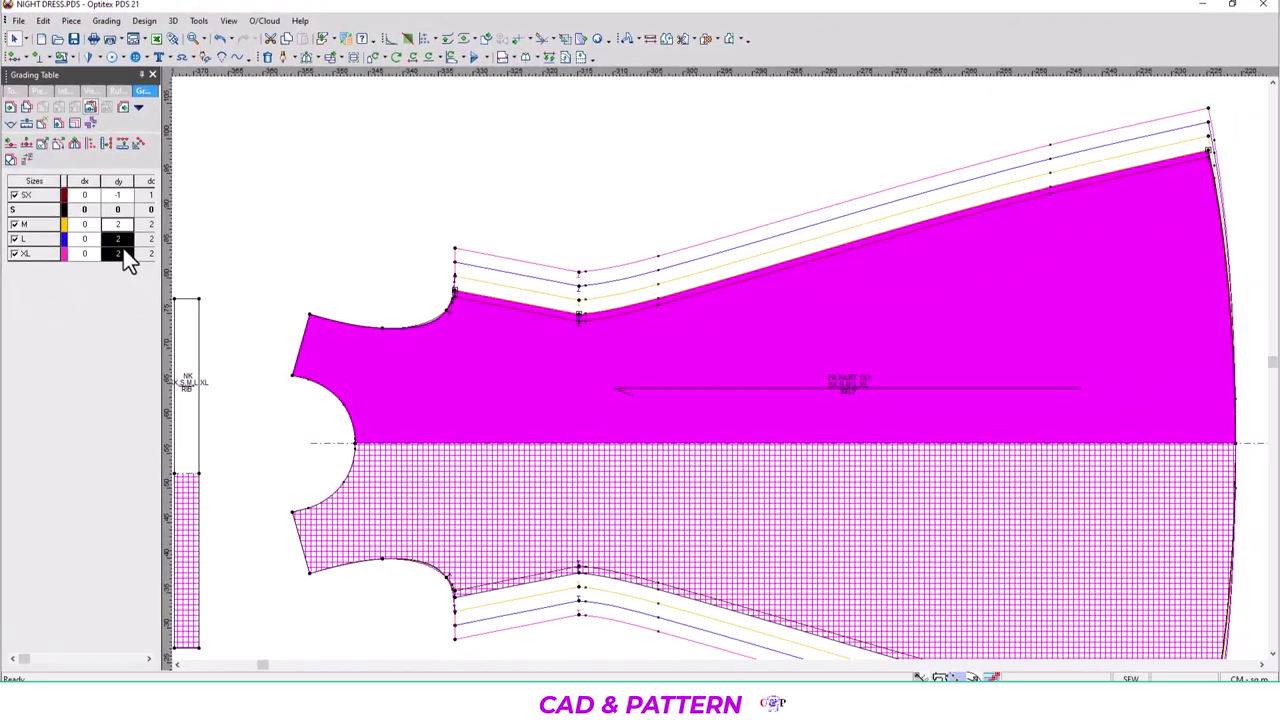
scroll(714, 366, "up", 2)
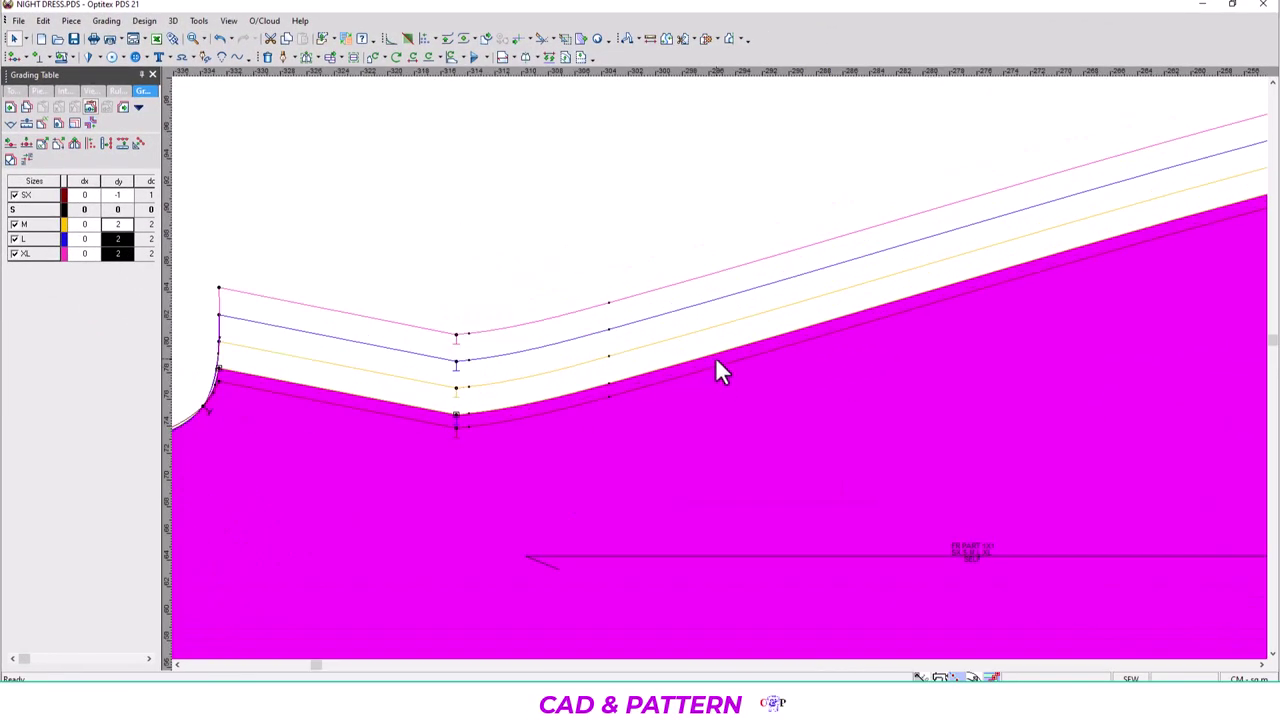
scroll(714, 380, "up", 1)
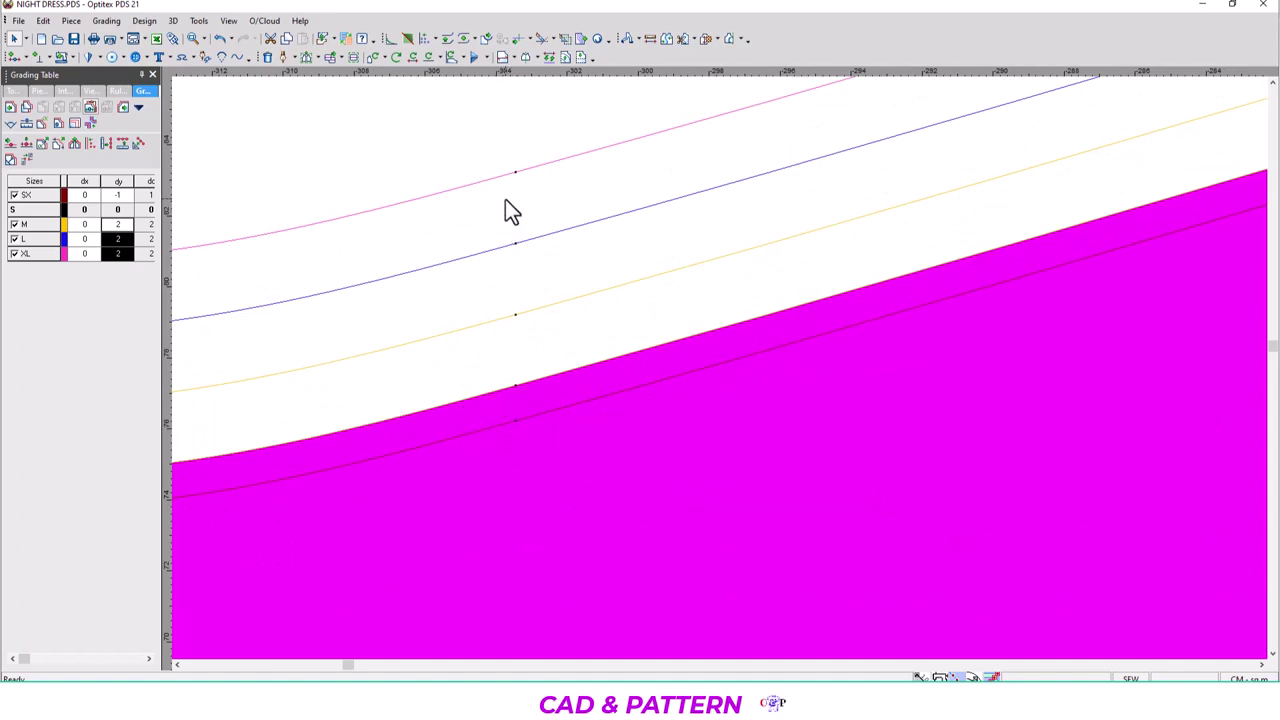
Measure the front waist width across sizes: 35, 37, 41, 45 and 49.
scroll(719, 368, "down", 2)
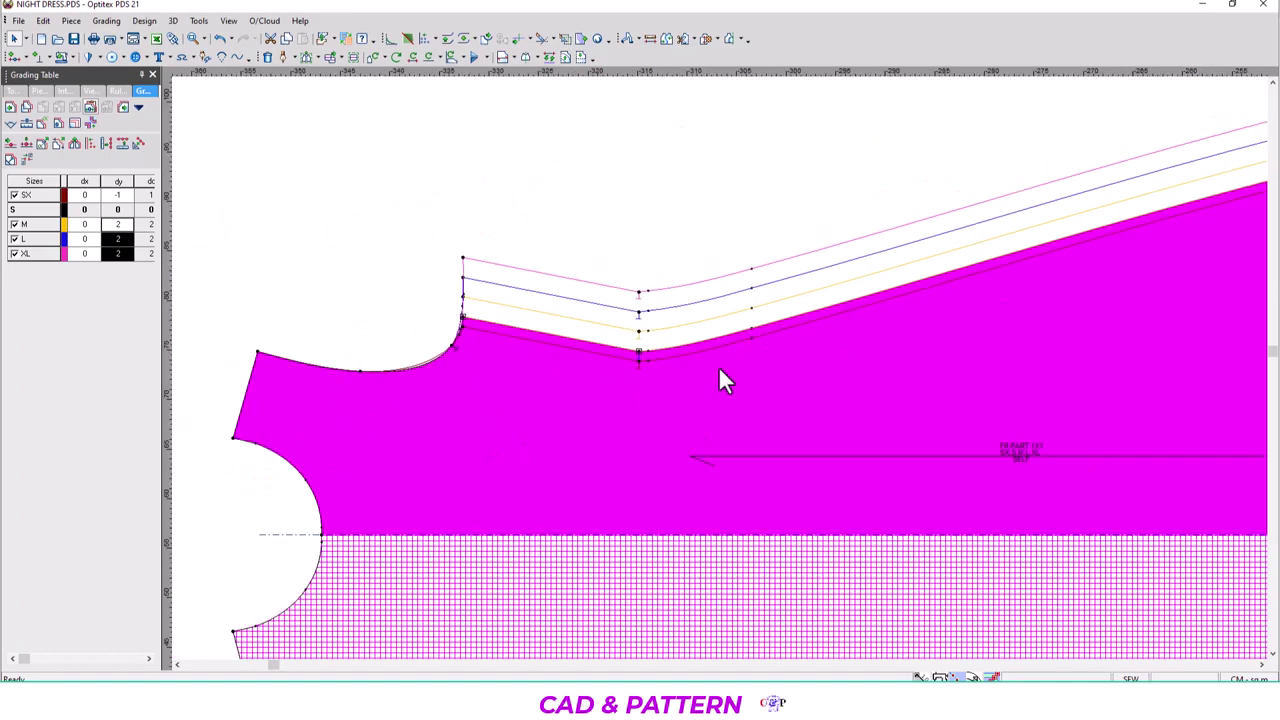
scroll(678, 445, "down", 2)
scroll(712, 380, "up", 2)
scroll(715, 364, "up", 1)
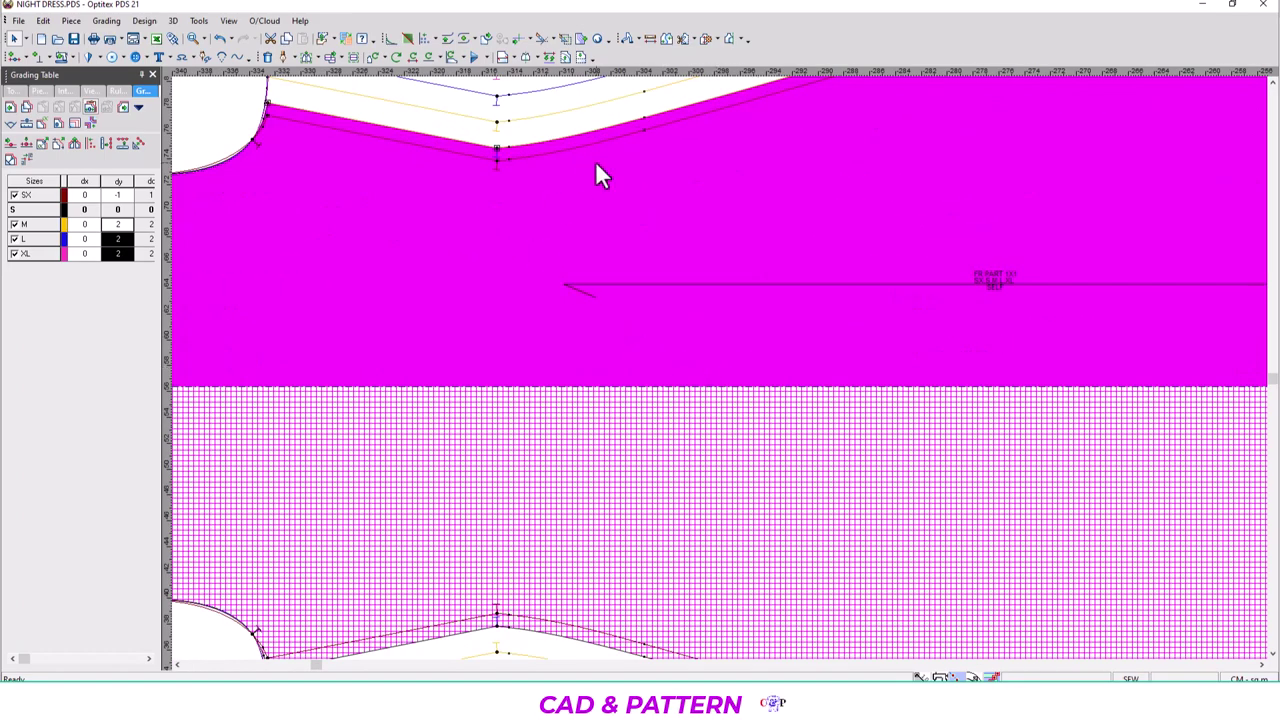
left_click(650, 39)
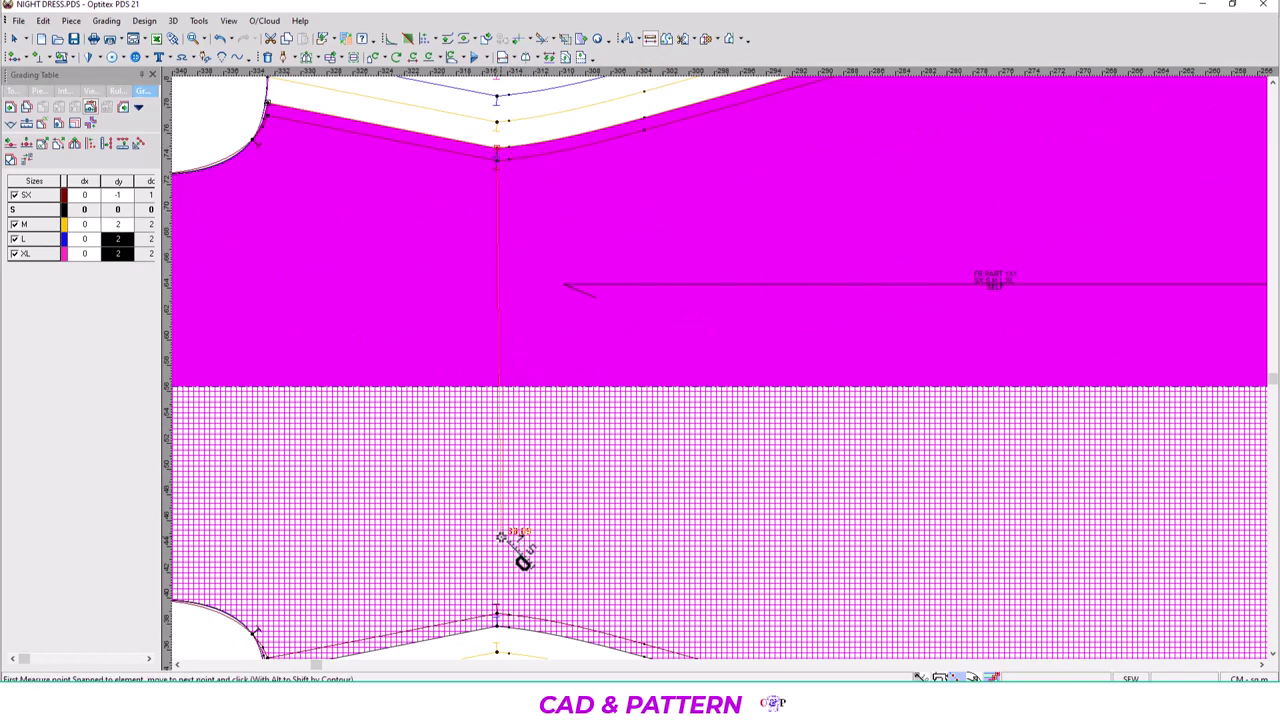
left_click(497, 615)
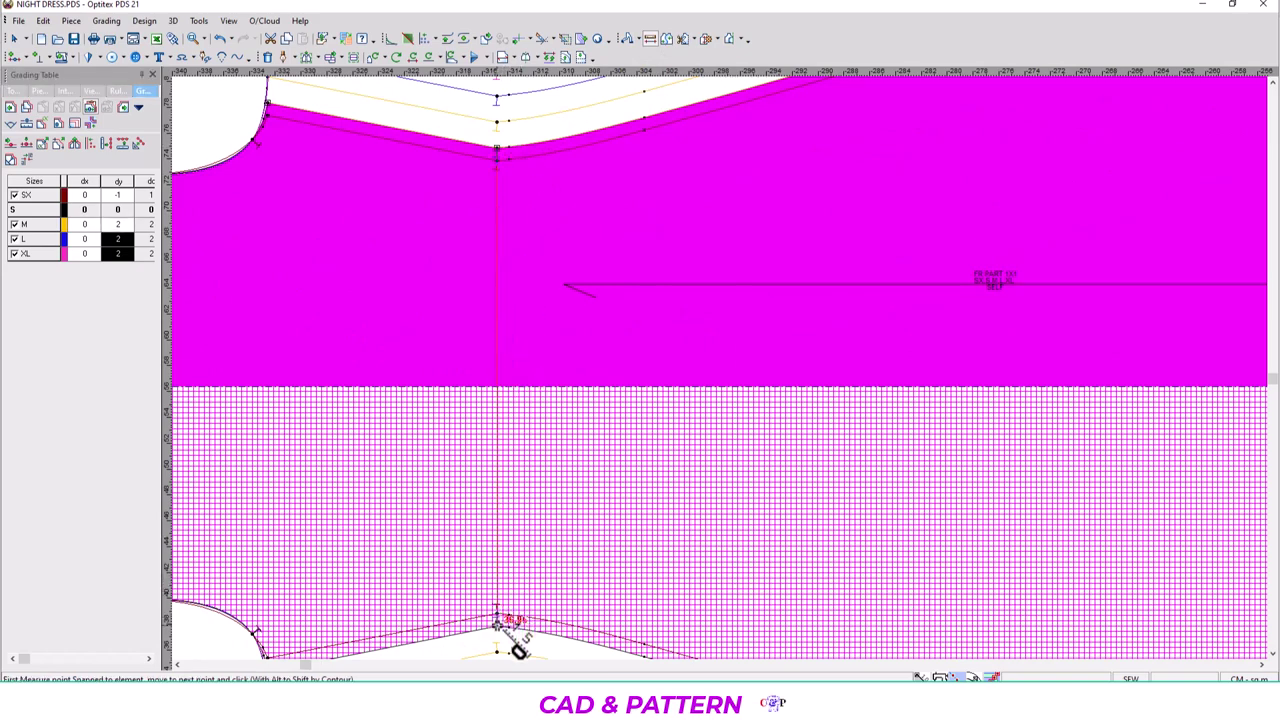
left_click(497, 651)
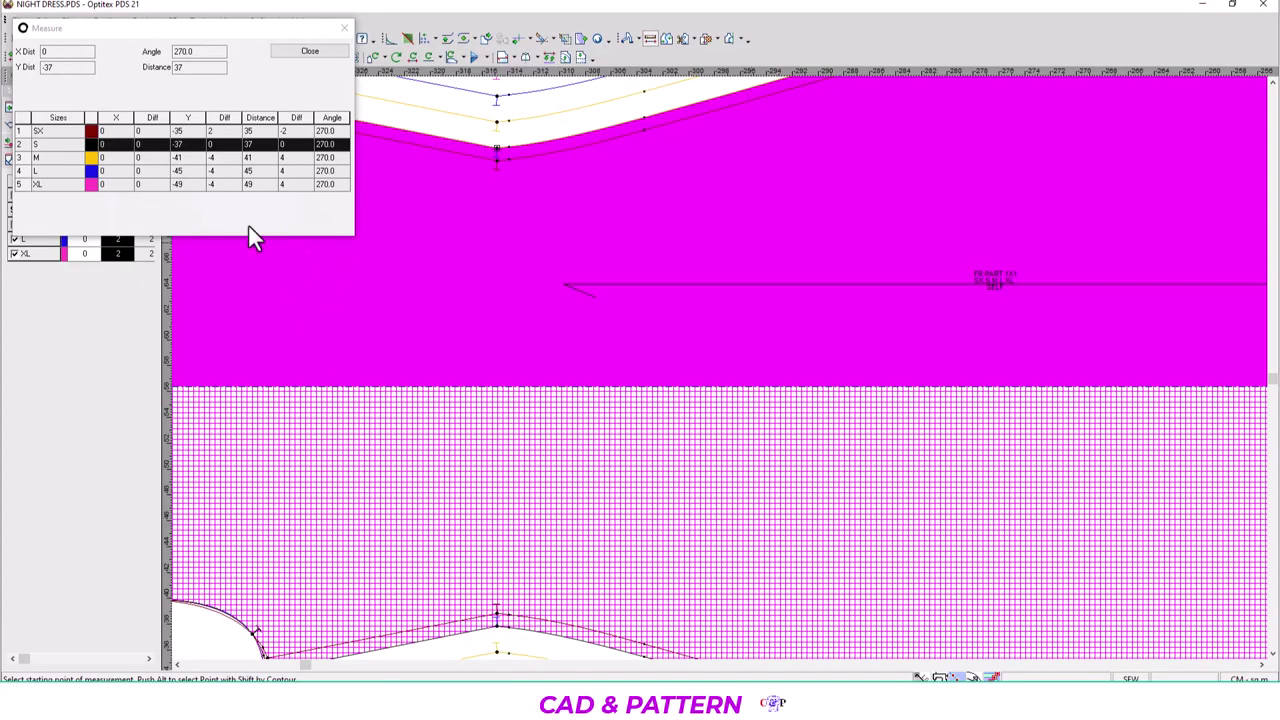
left_click(326, 50)
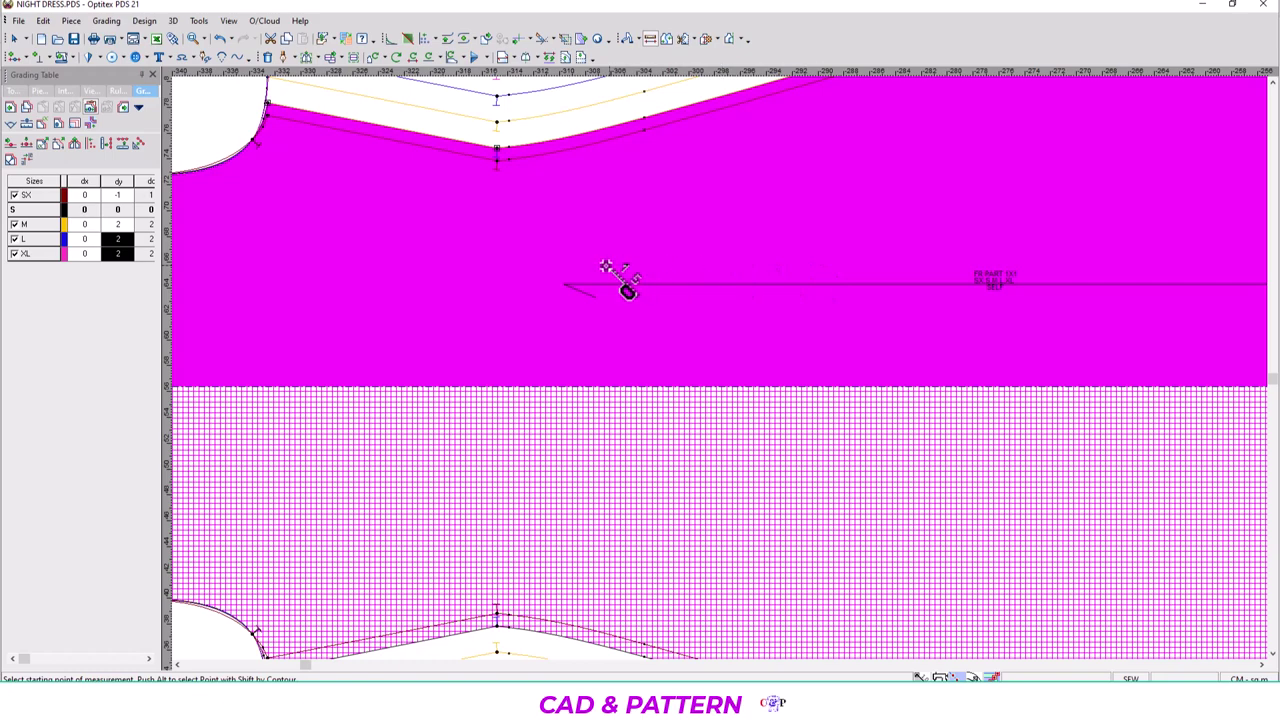
Return from the Measure tool to Select and switch to the spec sheet PDF.
scroll(605, 270, "down", 2)
right_click(517, 188)
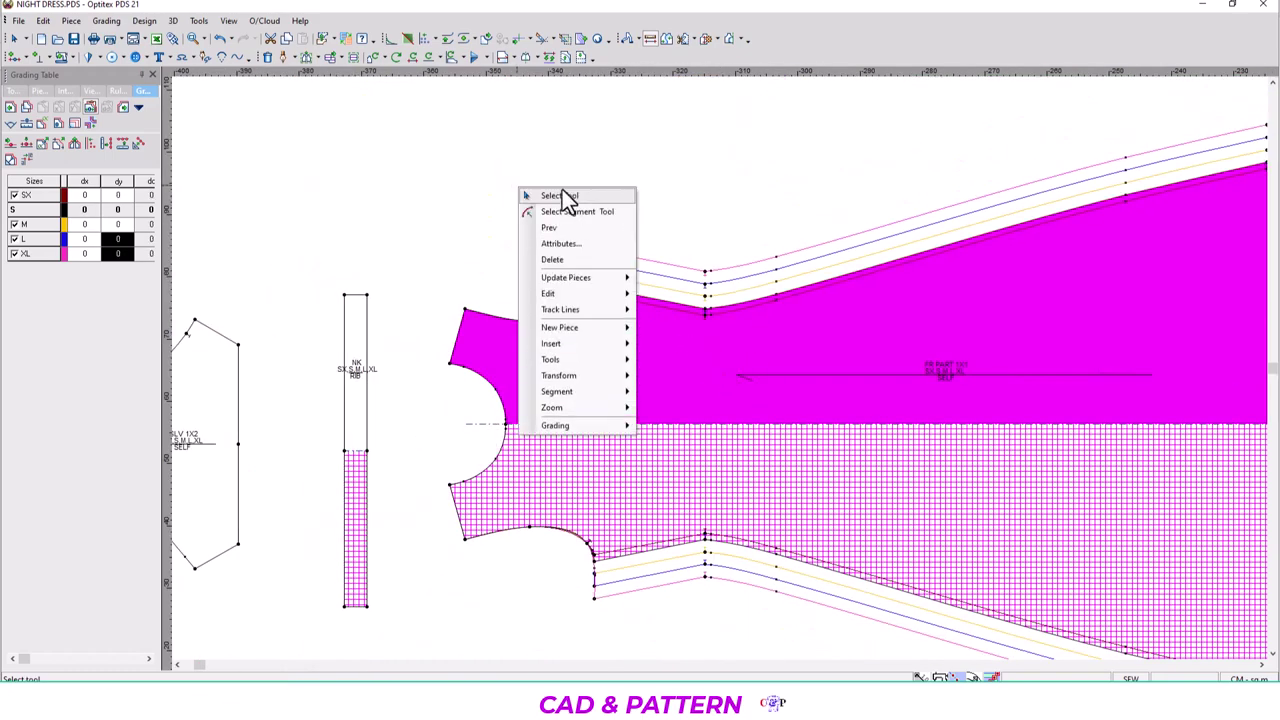
left_click(563, 196)
scroll(1061, 462, "down", 2)
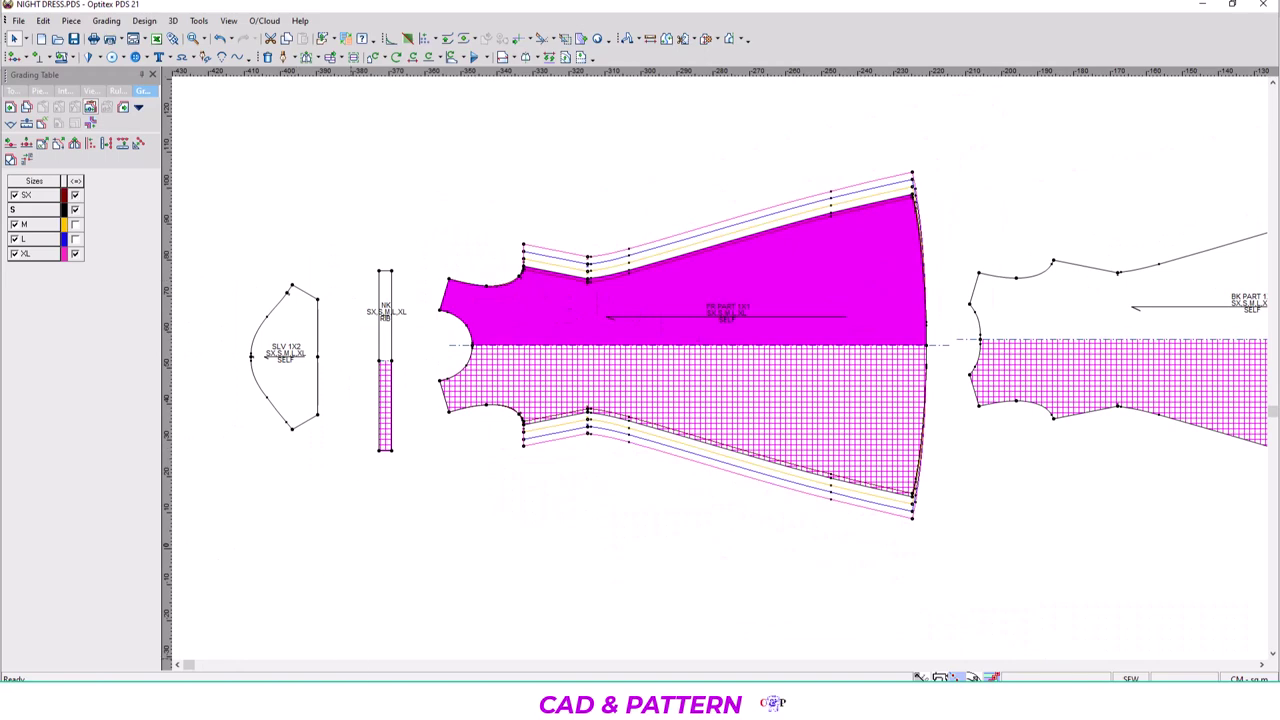
left_click(358, 674)
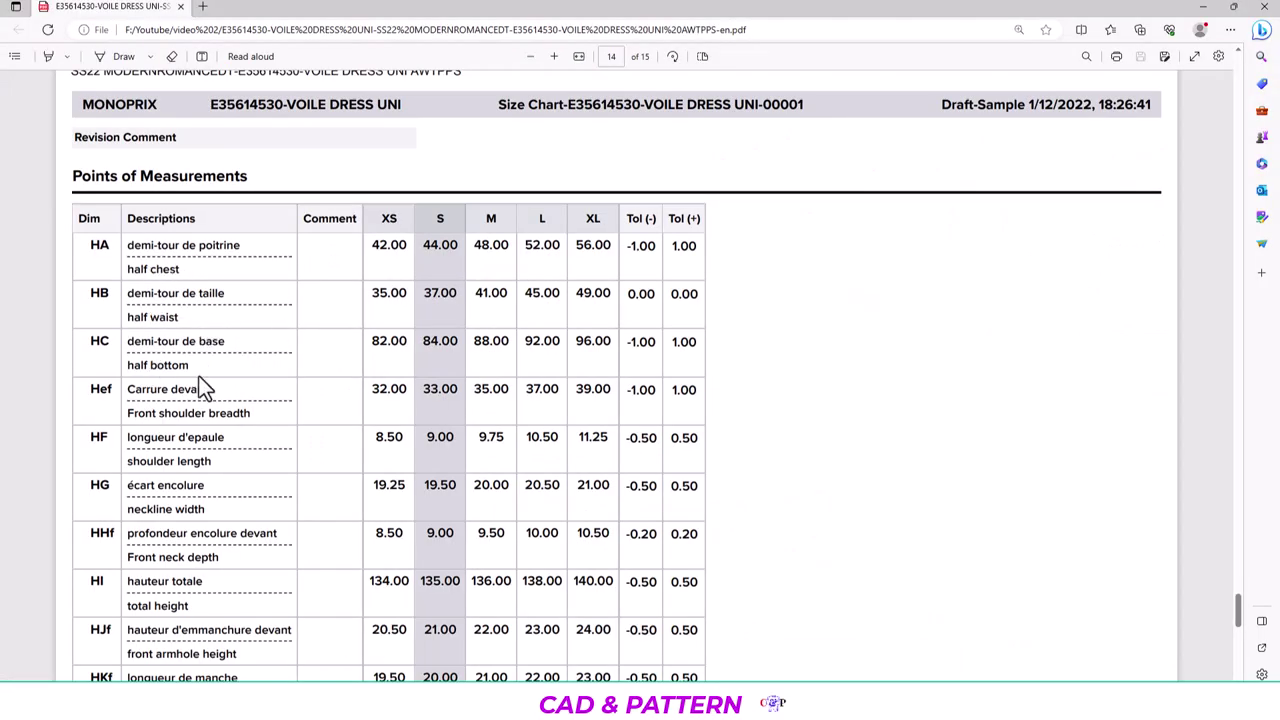
Scroll the PDF to the Points of Measurements table to compare XS–XL values.
scroll(202, 377, "down", 2)
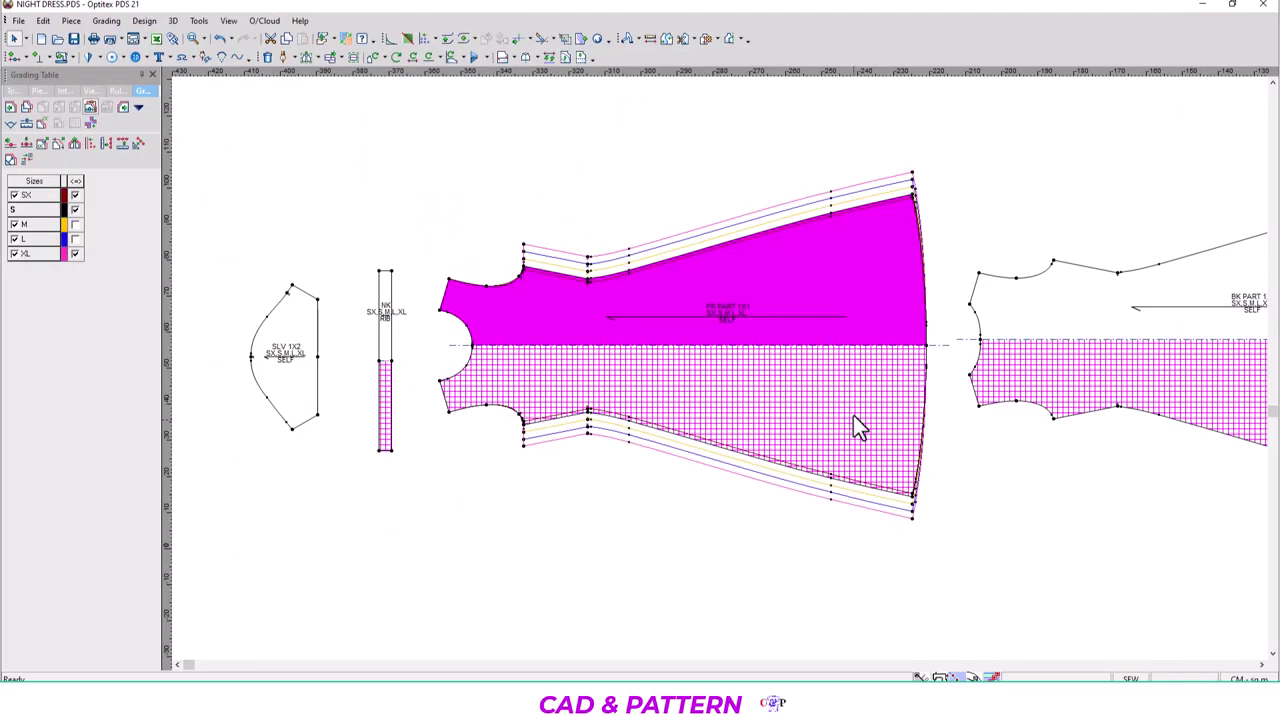
Select the front neckline point and enter -0.5 as its SX vertical grade.
scroll(719, 367, "up", 3)
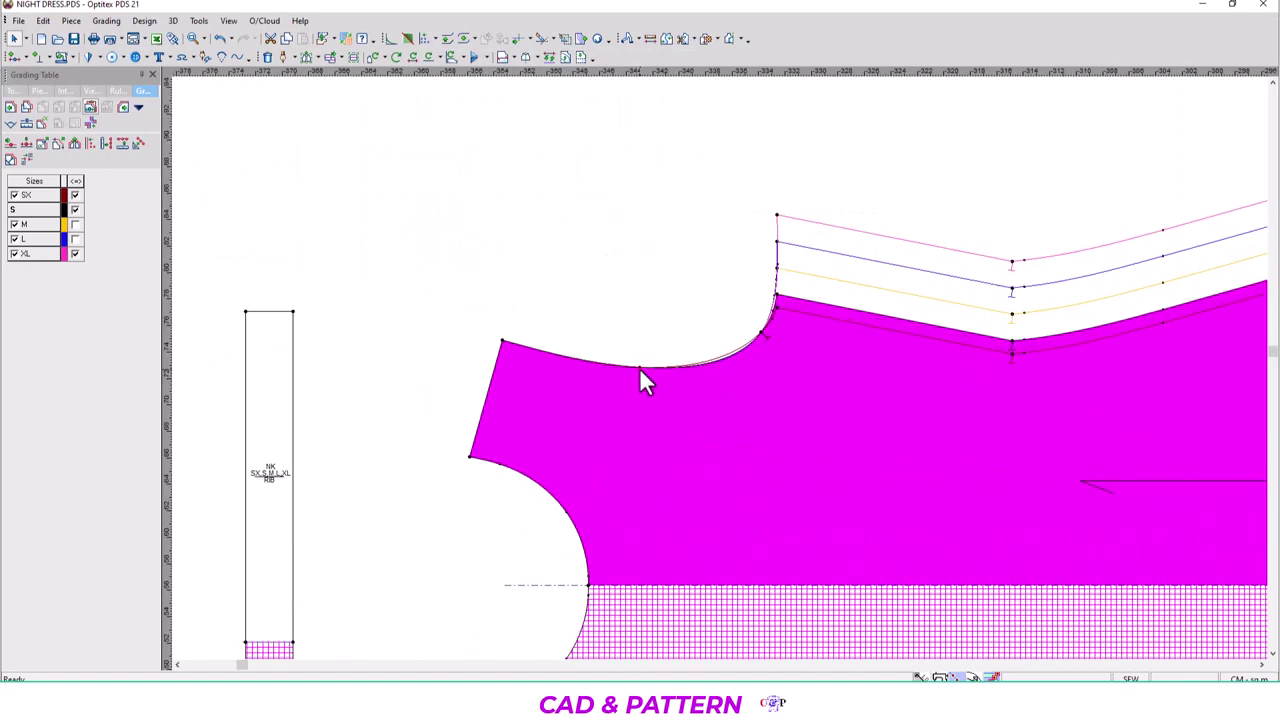
left_click(639, 367)
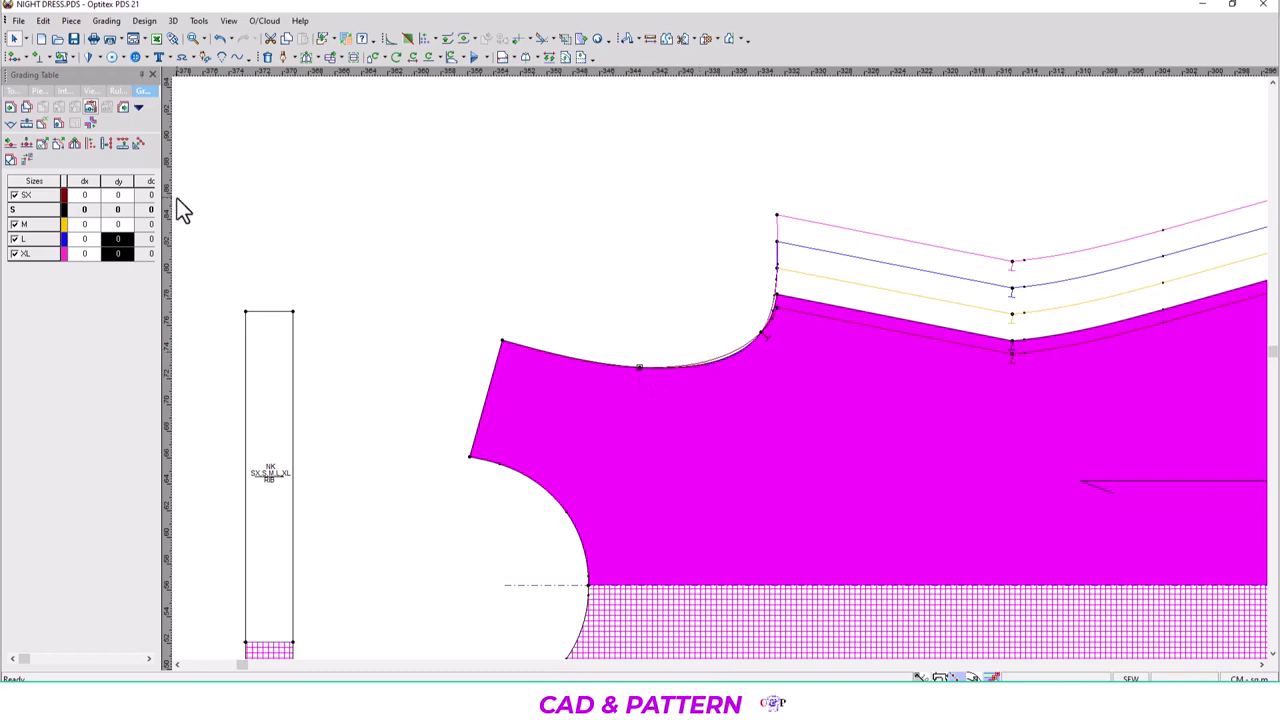
left_click_drag(118, 209, 122, 264)
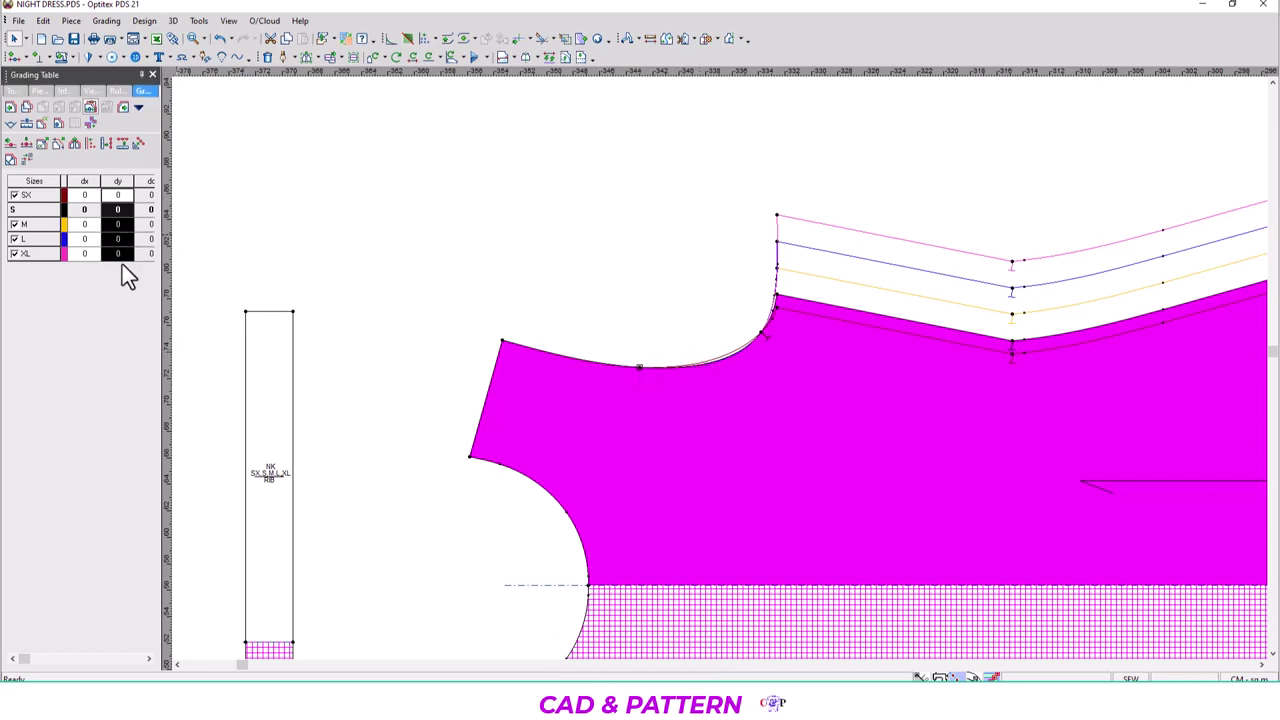
key("BackSpace")
type("-.5")
Set the neckline point's dy to 1 for M, L and XL.
scroll(805, 562, "down", 3)
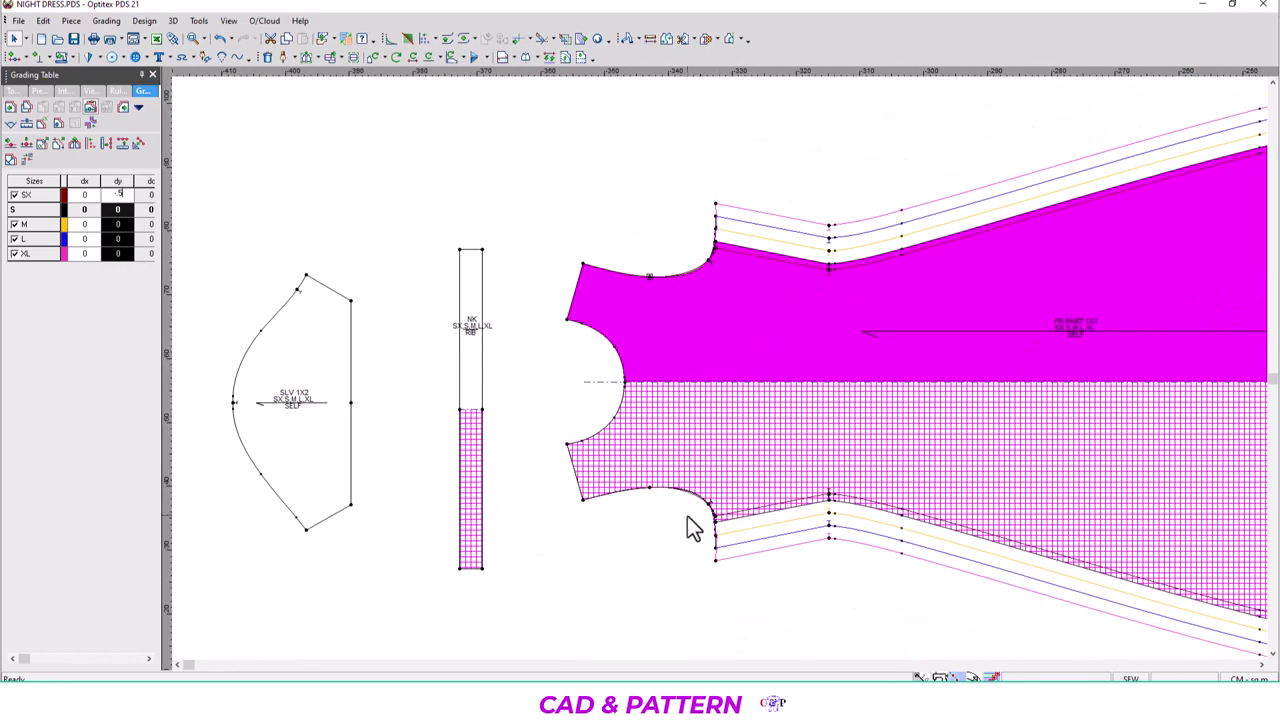
scroll(720, 378, "up", 2)
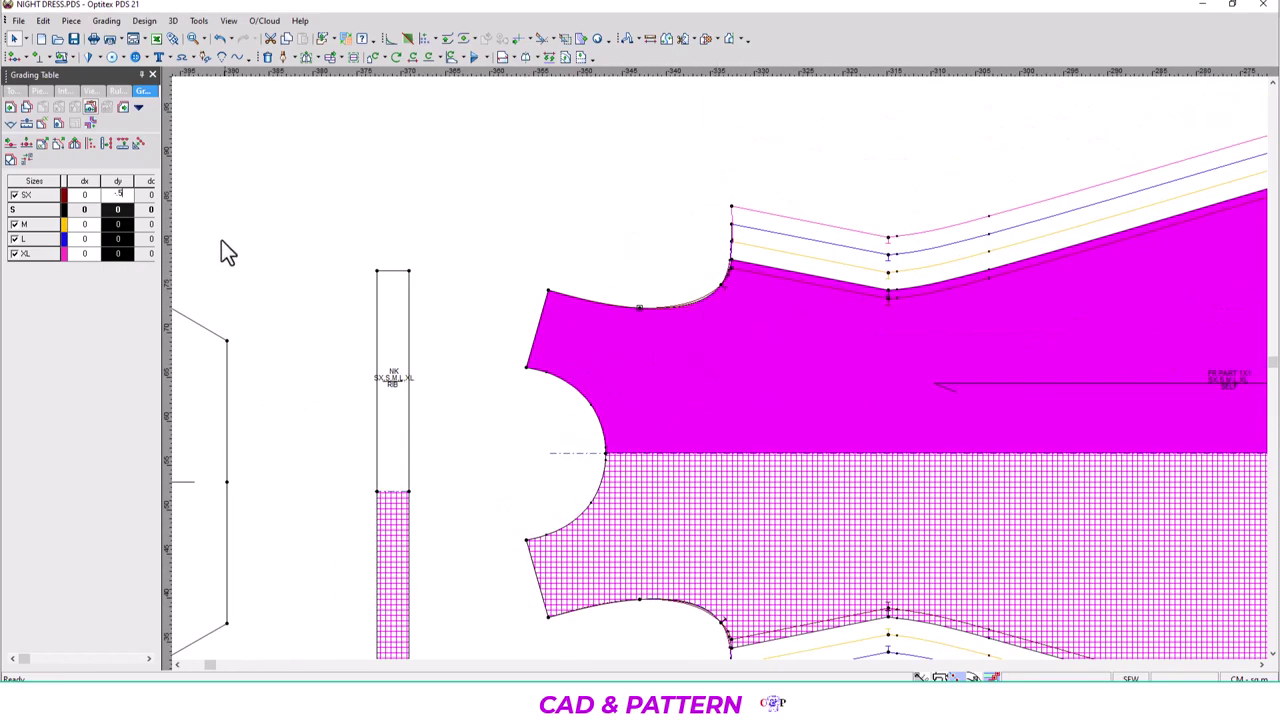
left_click(120, 240)
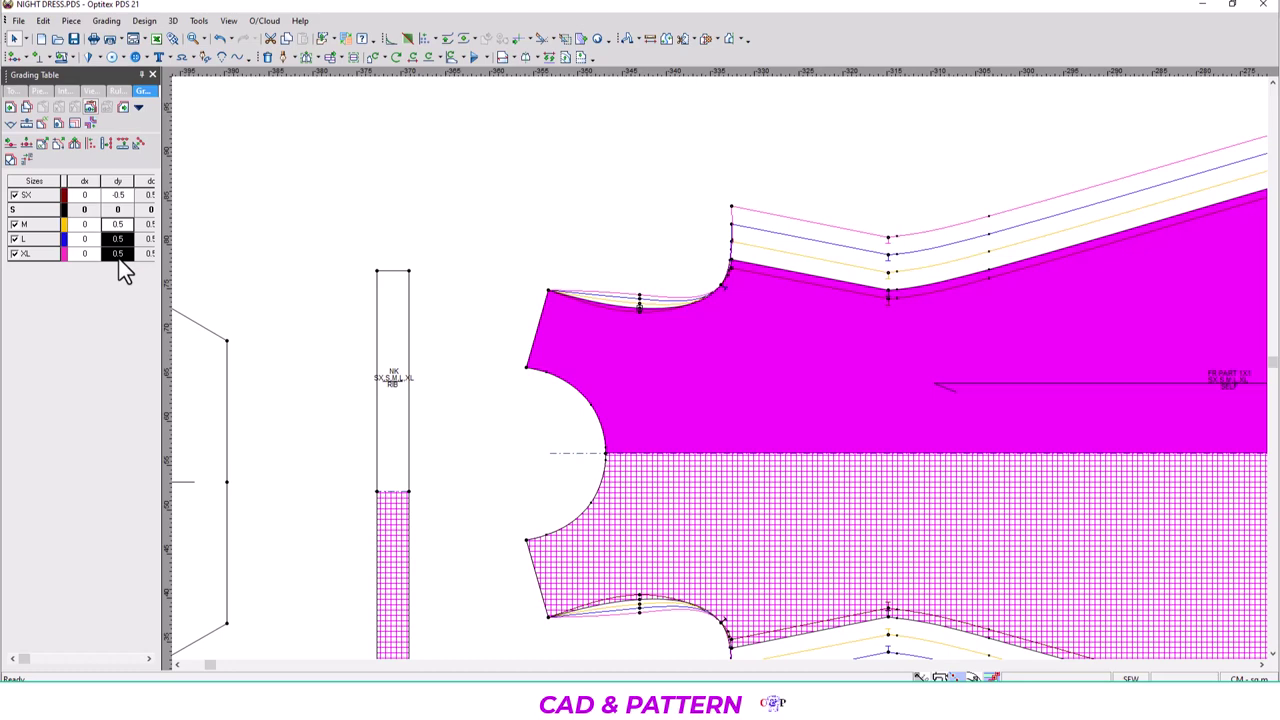
type("1")
key("Return")
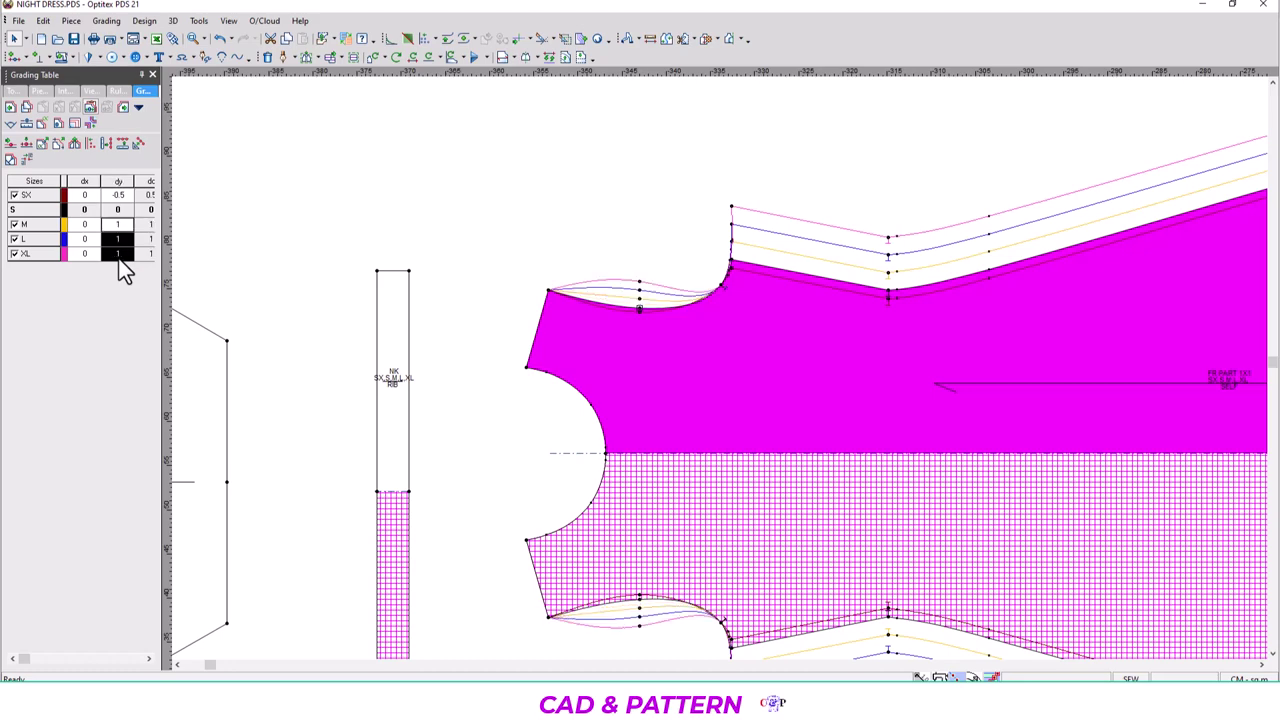
scroll(660, 294, "up", 1)
scroll(723, 380, "up", 2)
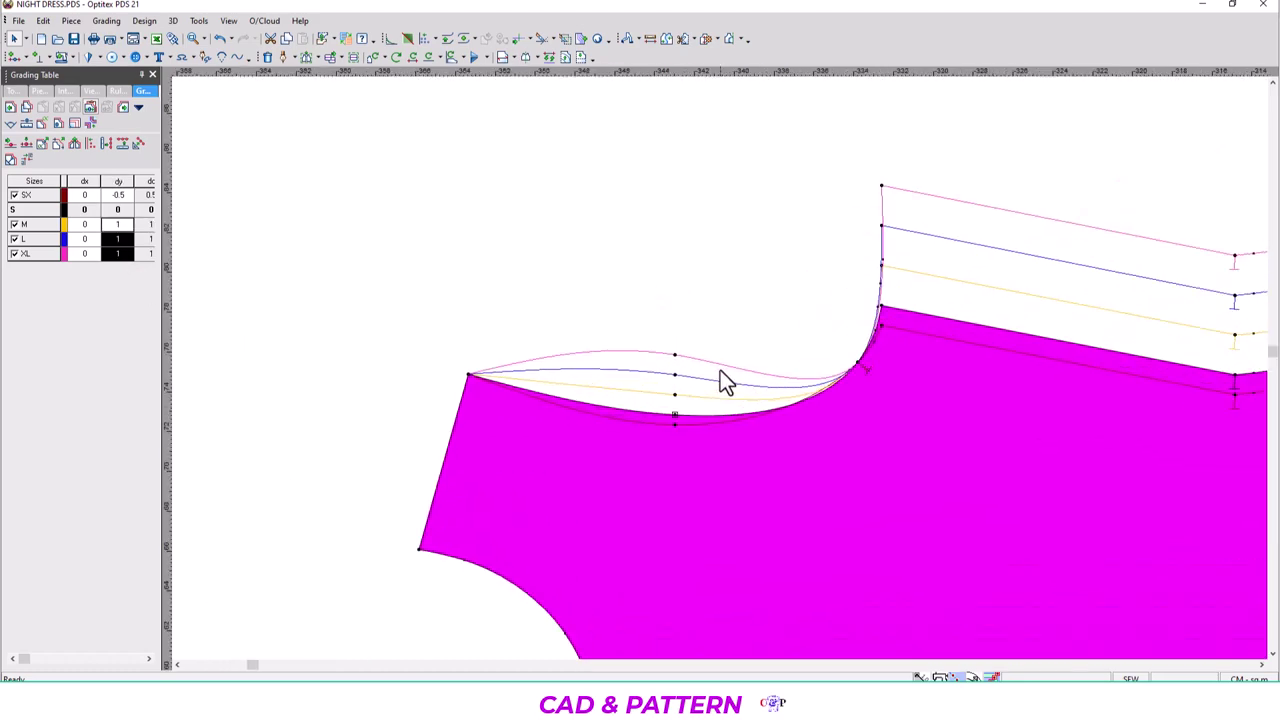
scroll(645, 405, "up", 2)
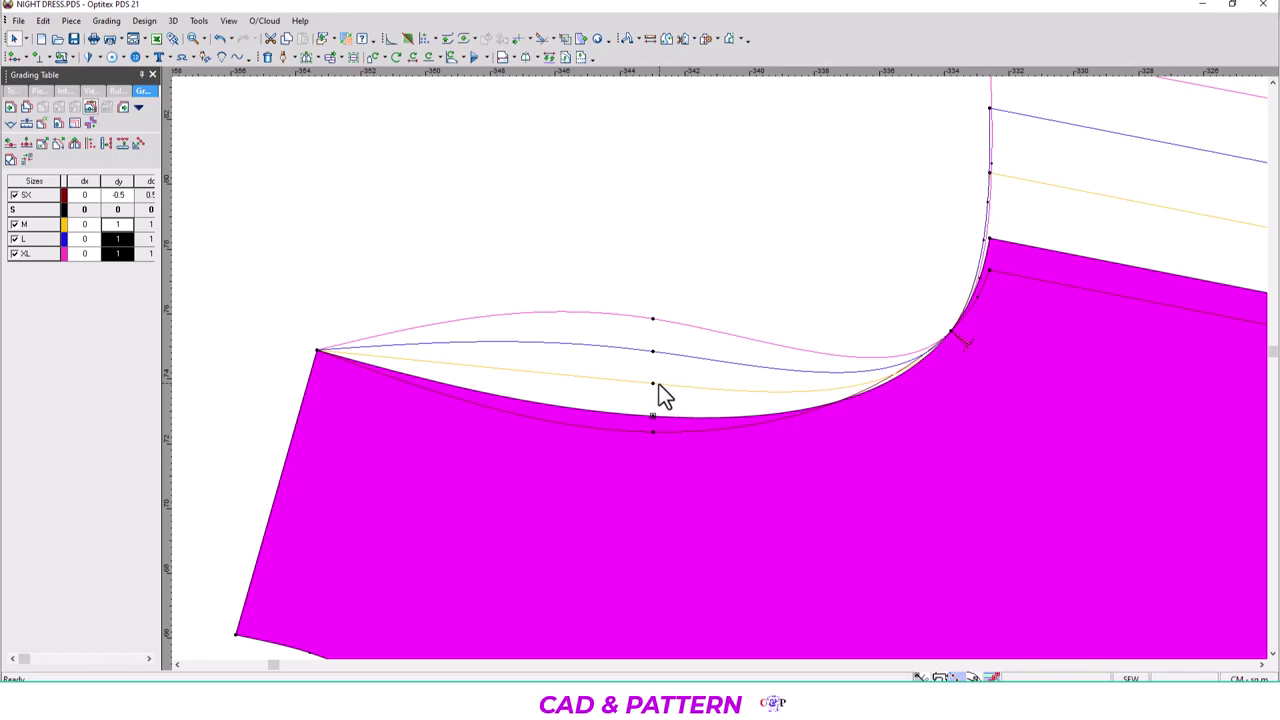
scroll(651, 392, "down", 2)
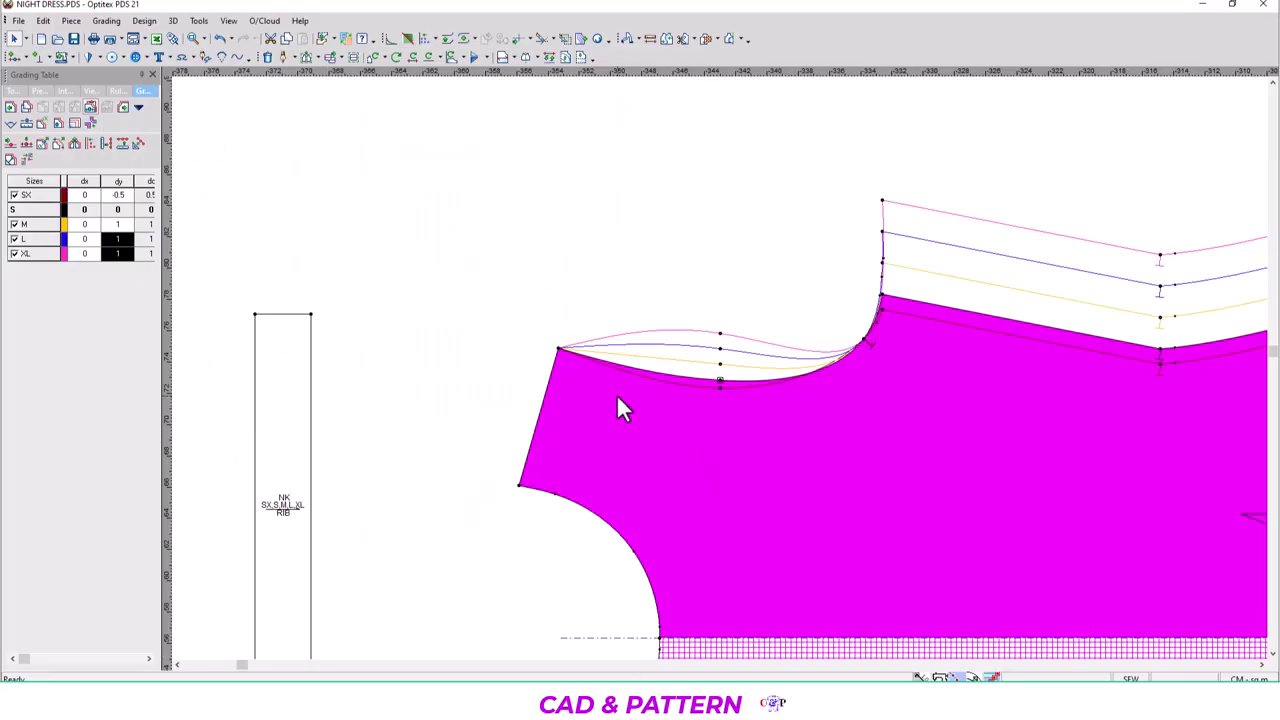
Measure between the two neckline corners: 37.06 for every size.
scroll(620, 408, "down", 2)
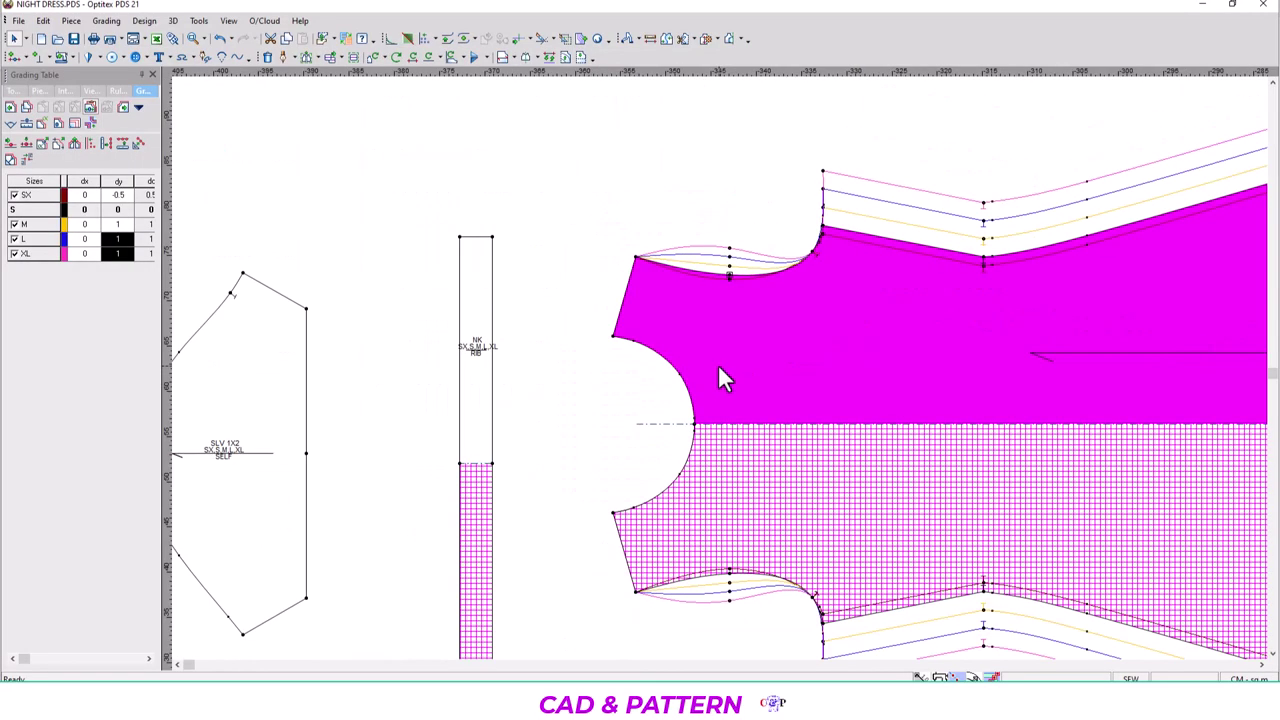
left_click(650, 38)
left_click(645, 262)
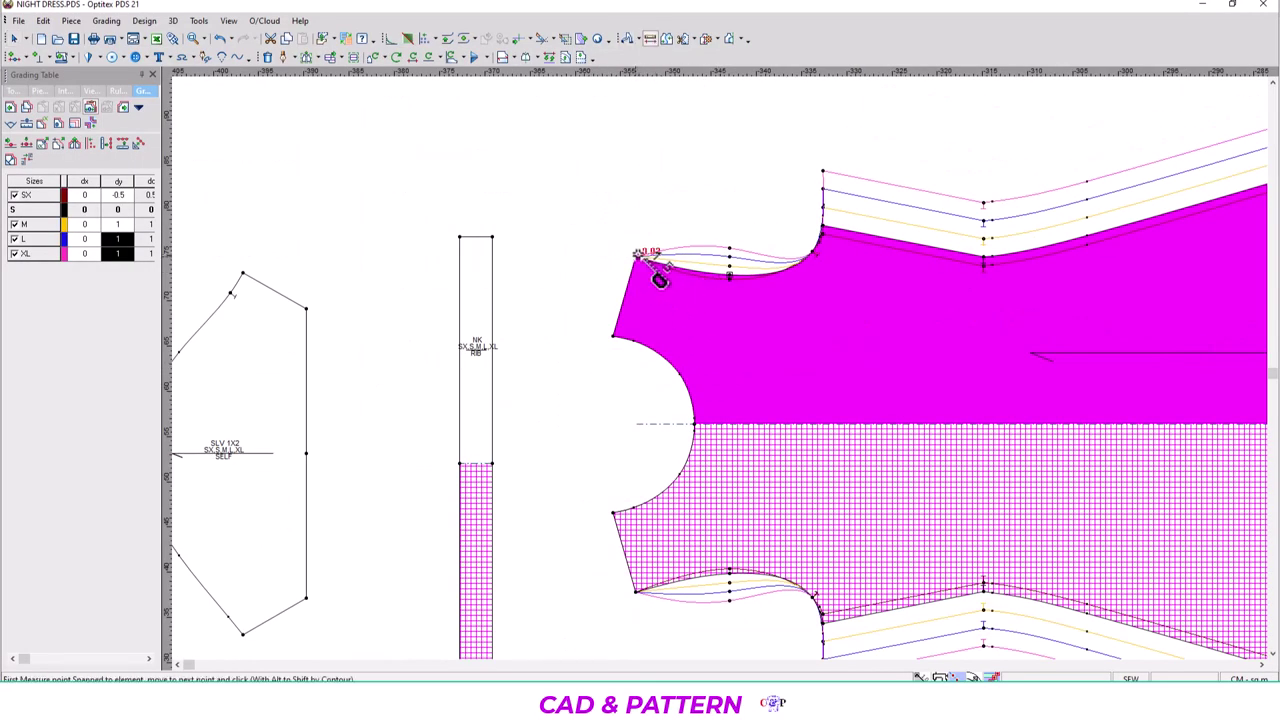
left_click(637, 591)
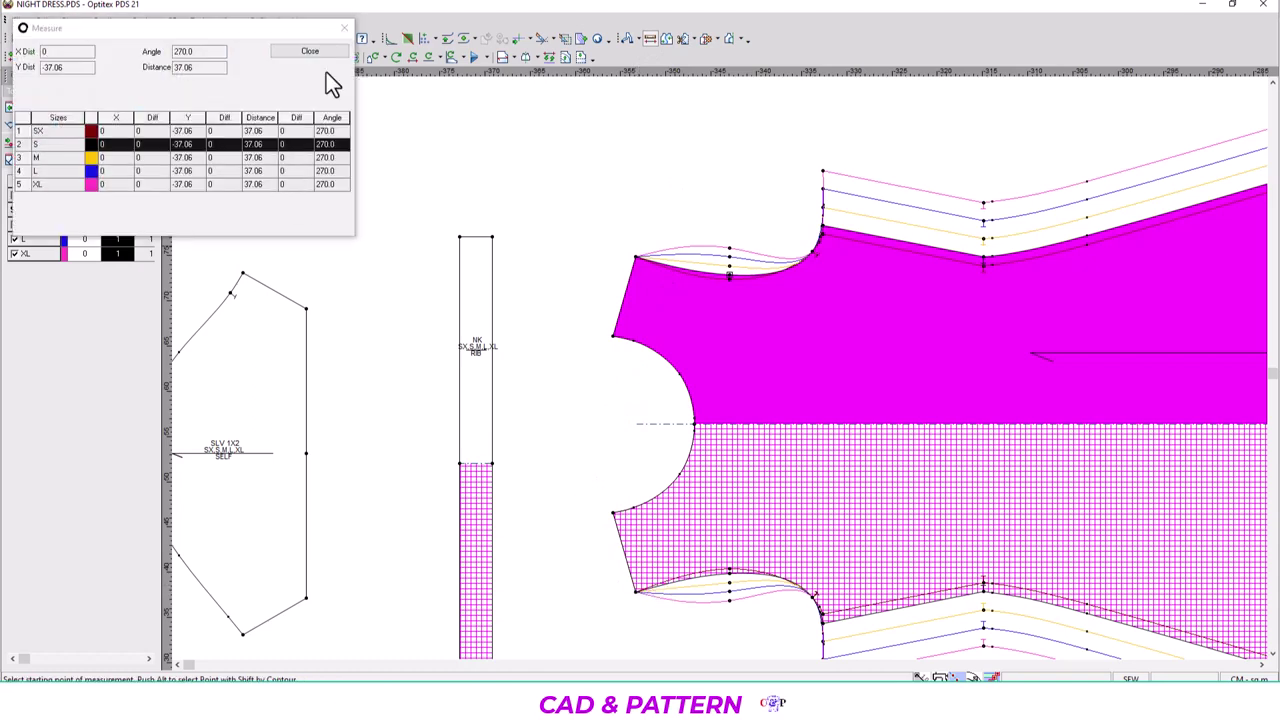
left_click(345, 28)
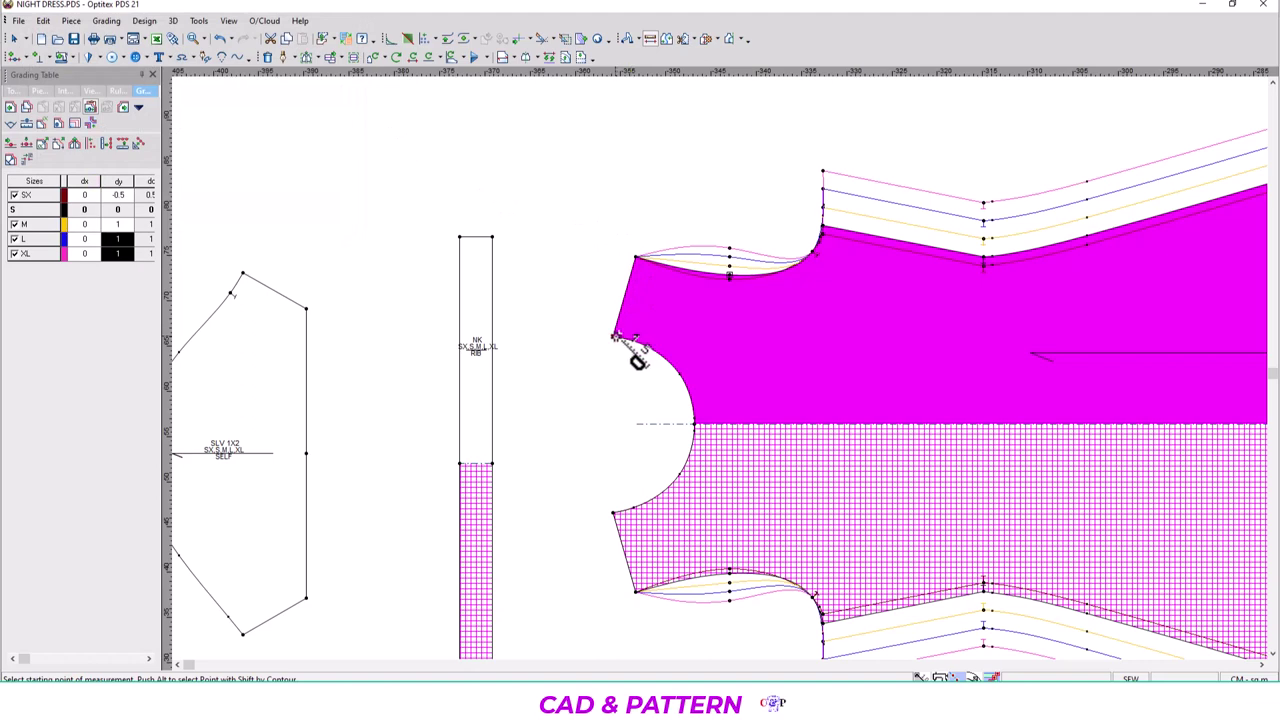
Measure the shoulder length: 9.13 for every size.
left_click(636, 259)
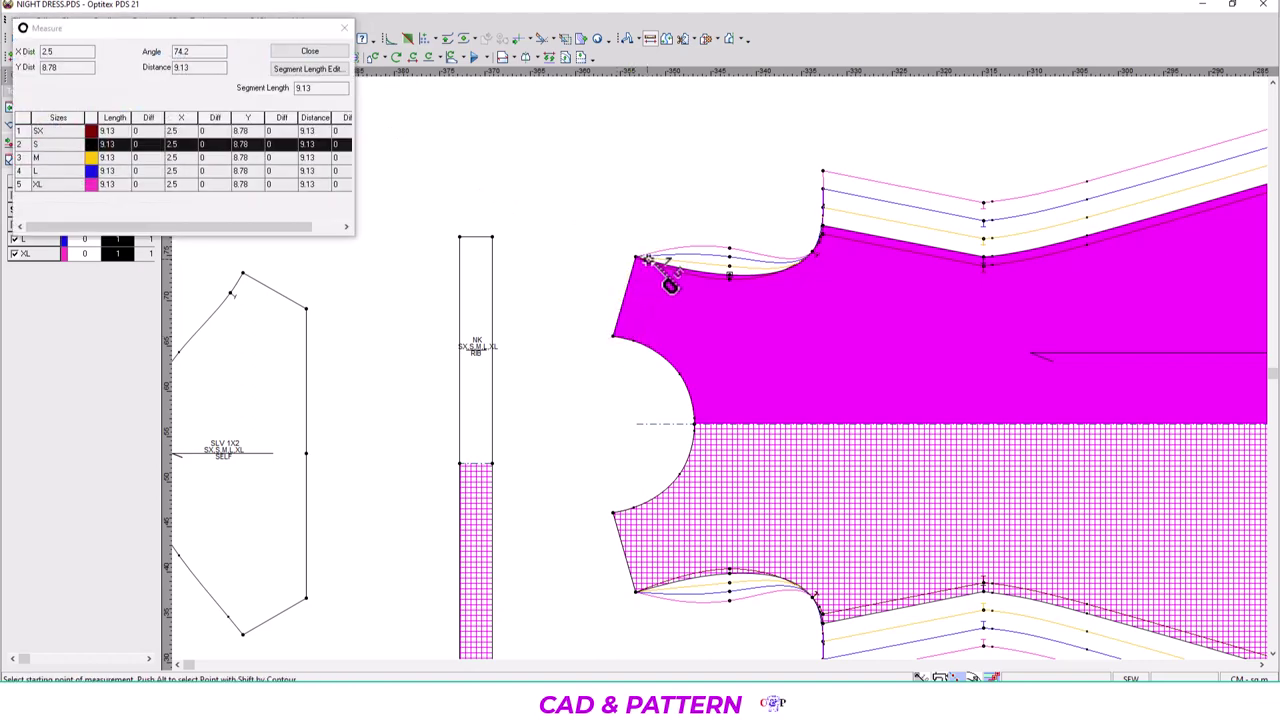
left_click(348, 30)
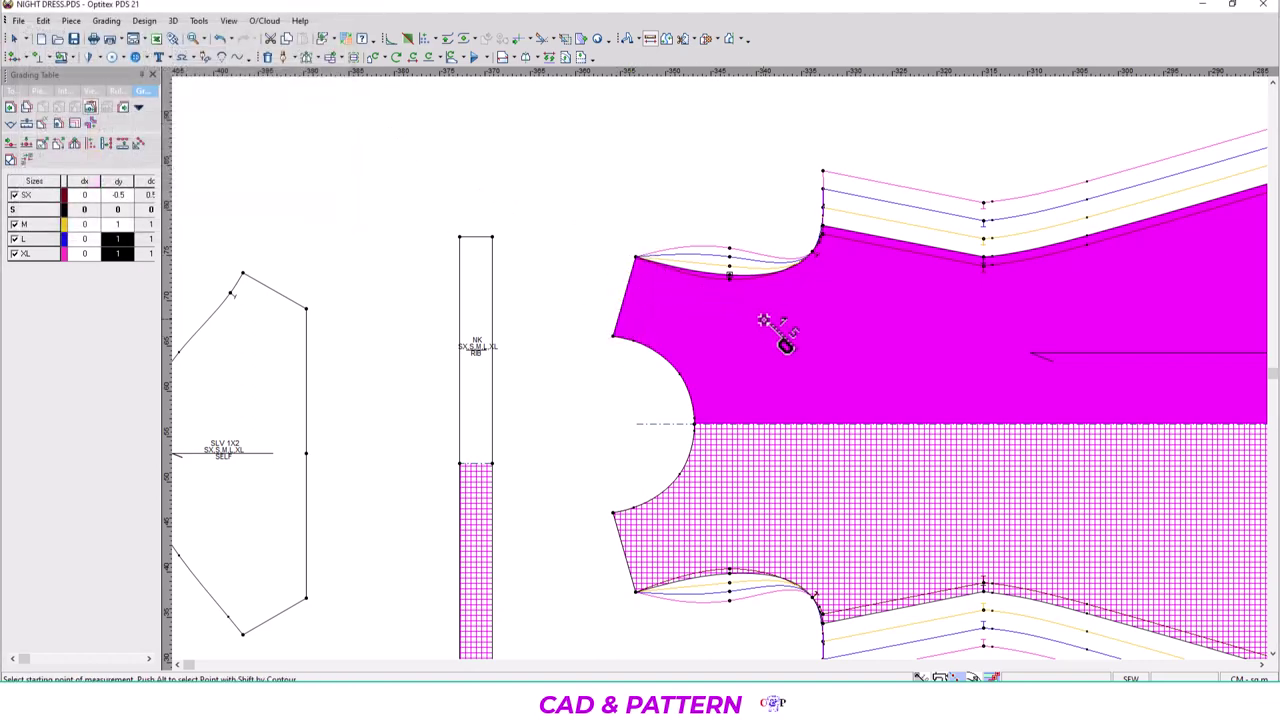
scroll(760, 360, "up", 2)
scroll(718, 366, "up", 1)
scroll(528, 363, "up", 1)
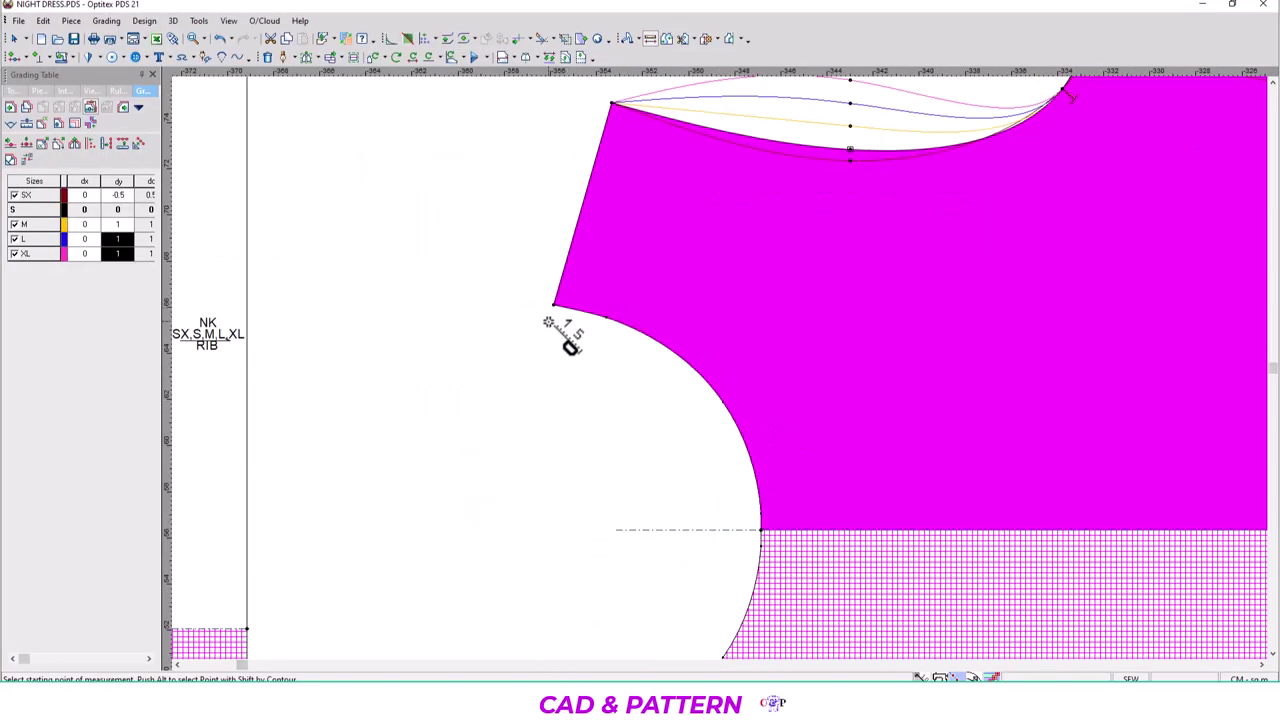
Select the shoulder's armhole corner point and set its SX dy to -0.125.
scroll(543, 323, "down", 2)
scroll(790, 268, "up", 1)
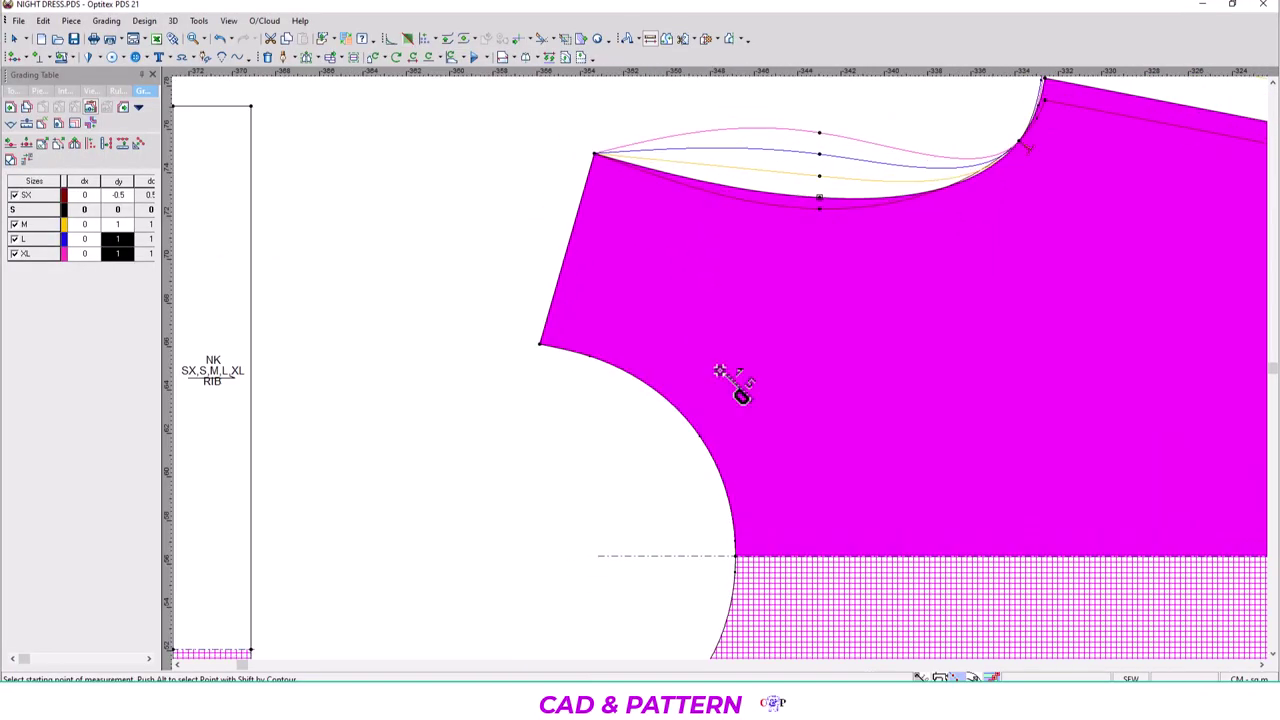
scroll(708, 378, "up", 1)
scroll(535, 307, "down", 1)
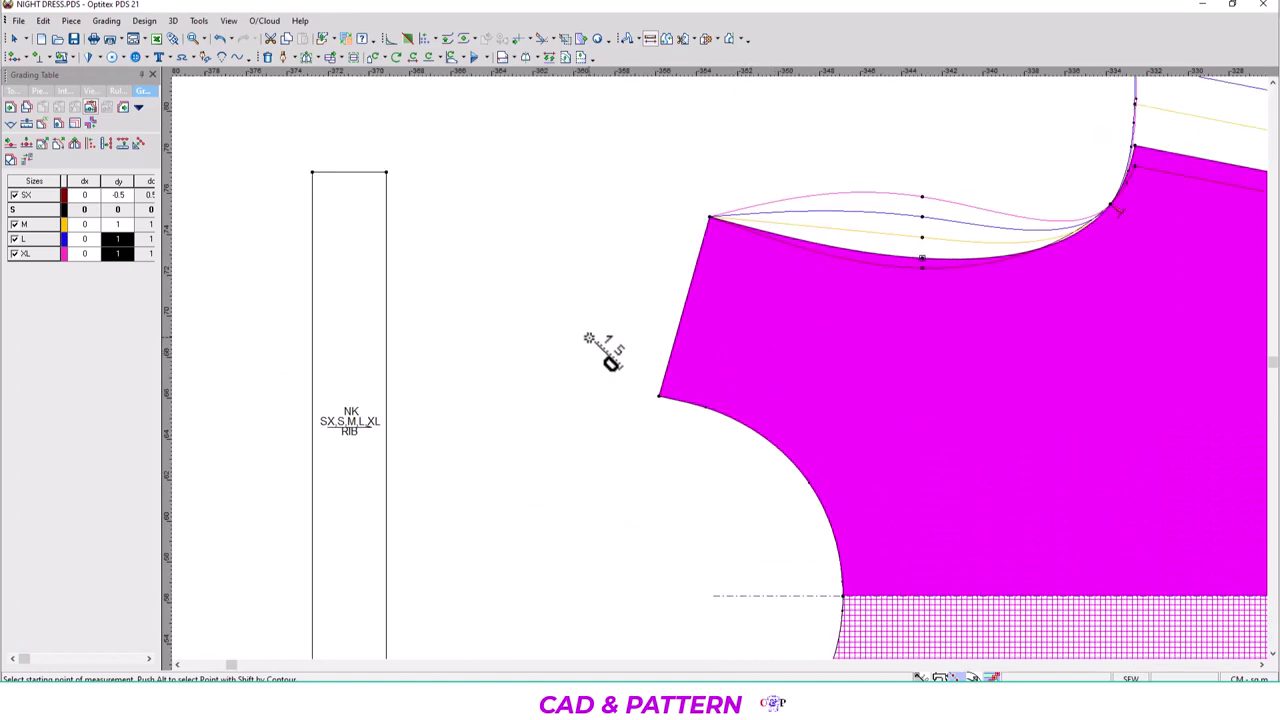
key("Escape")
left_click(659, 397)
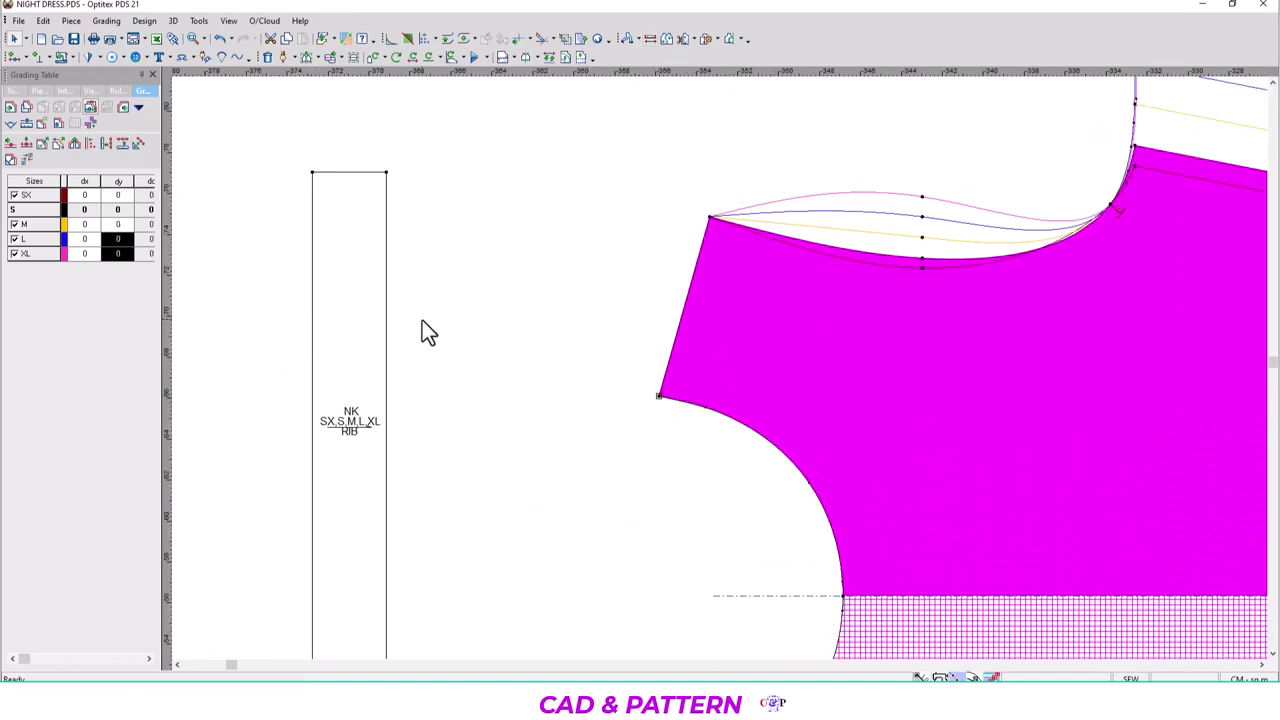
left_click_drag(119, 210, 118, 257)
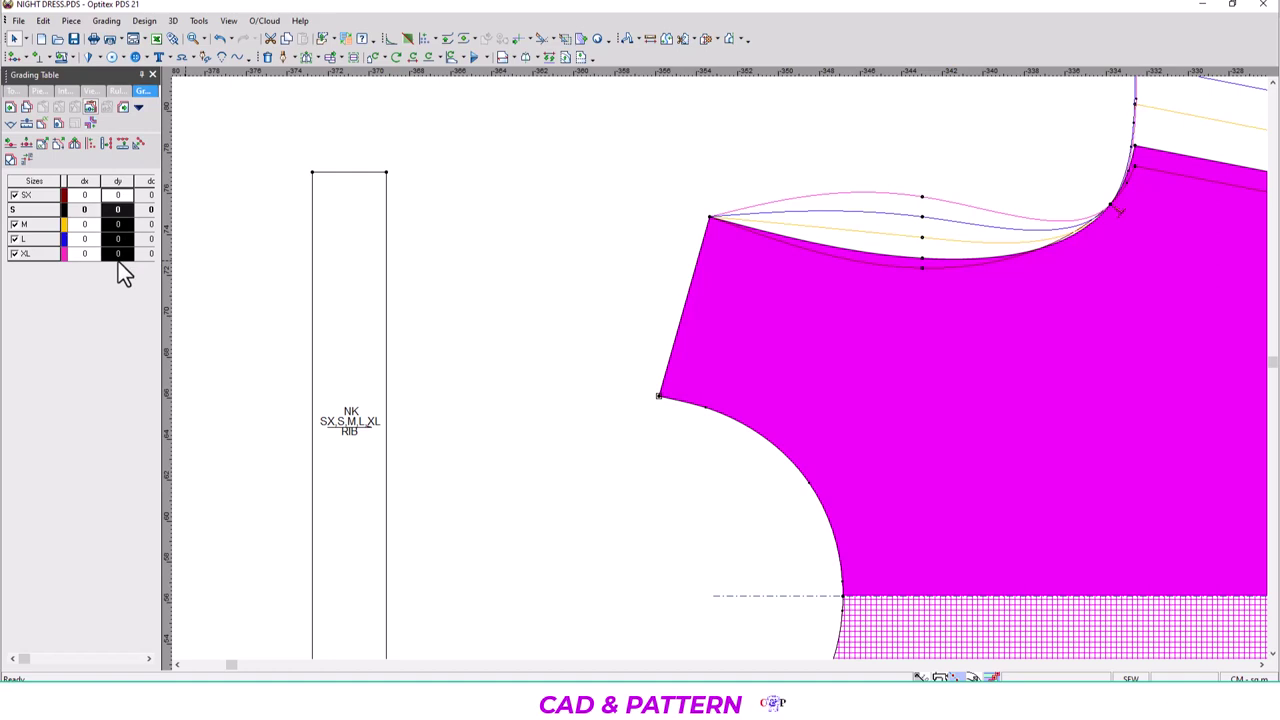
key("BackSpace")
type("-.125")
key("Return")
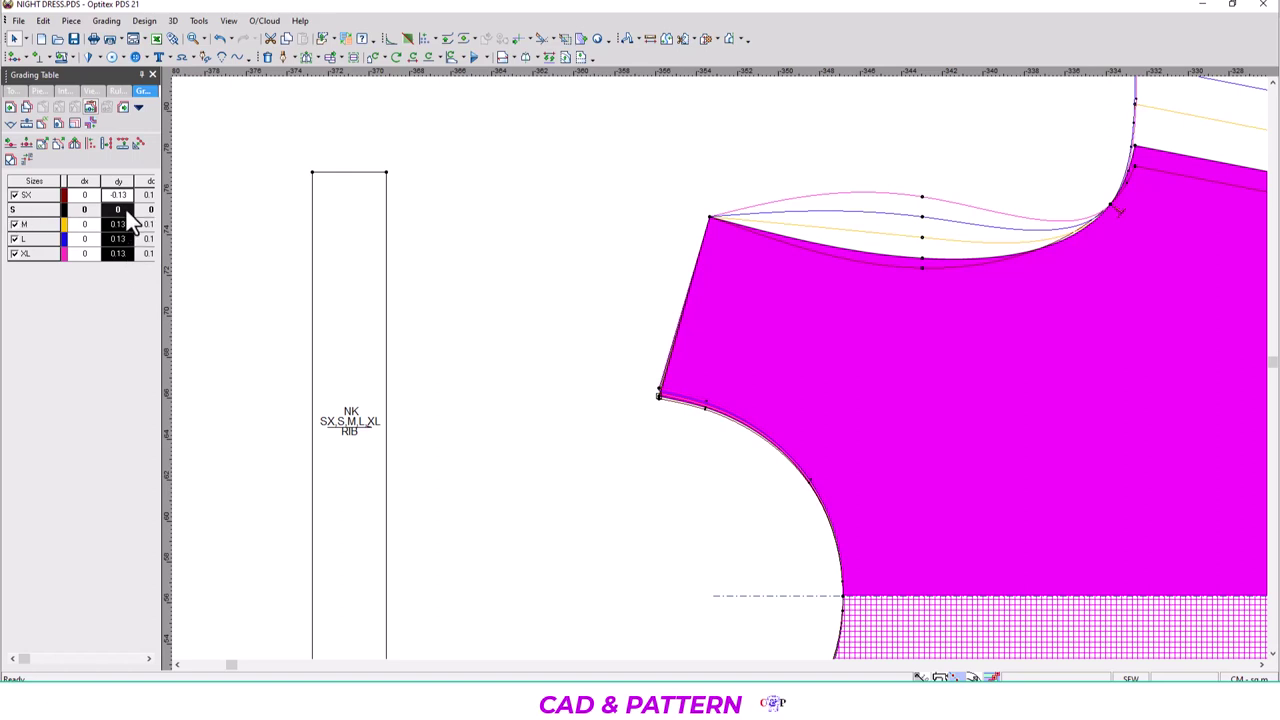
Set the armhole corner's dy to 0.25 for M, L and XL.
left_click_drag(118, 238, 120, 254)
type("25")
key("Return")
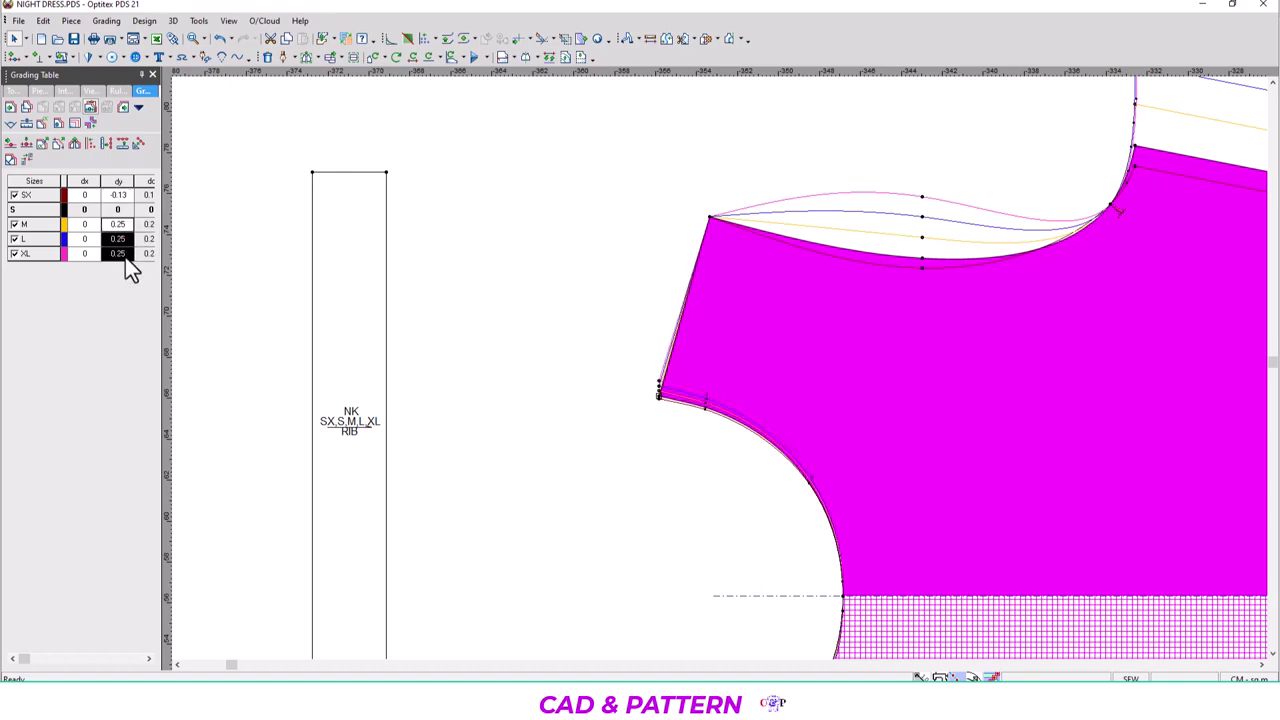
scroll(720, 380, "up", 2)
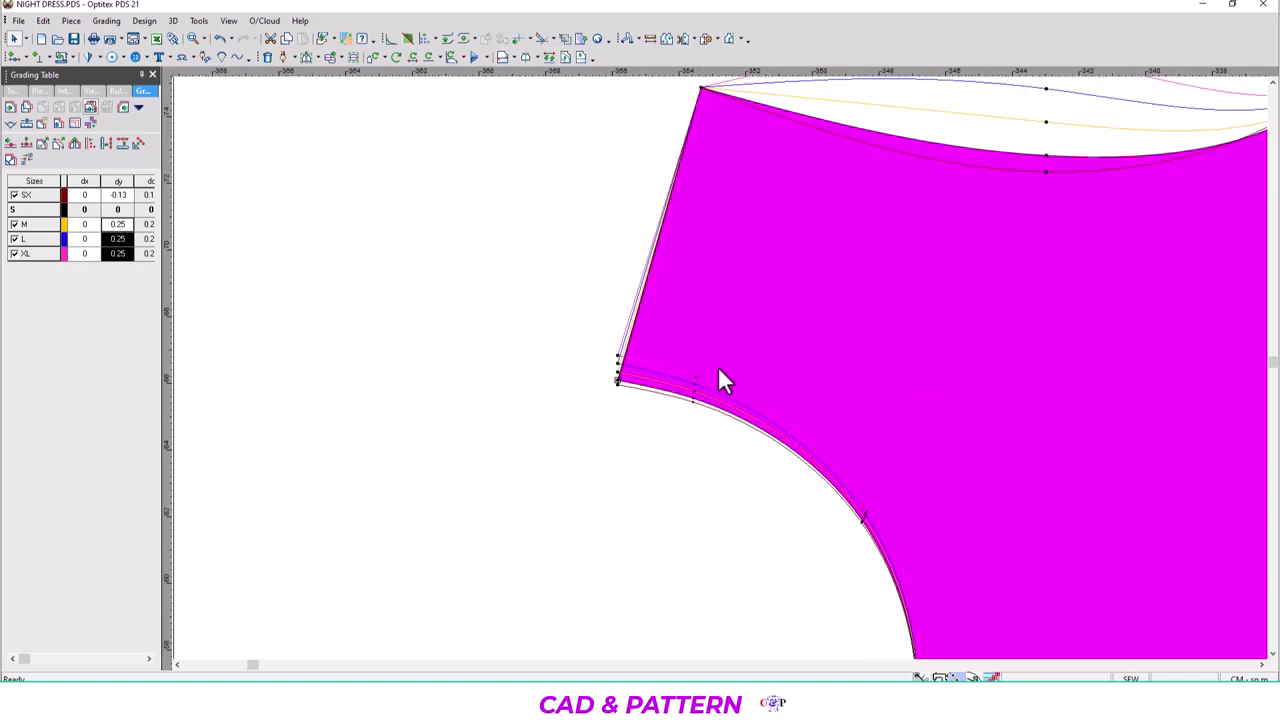
scroll(680, 380, "up", 2)
scroll(713, 362, "up", 2)
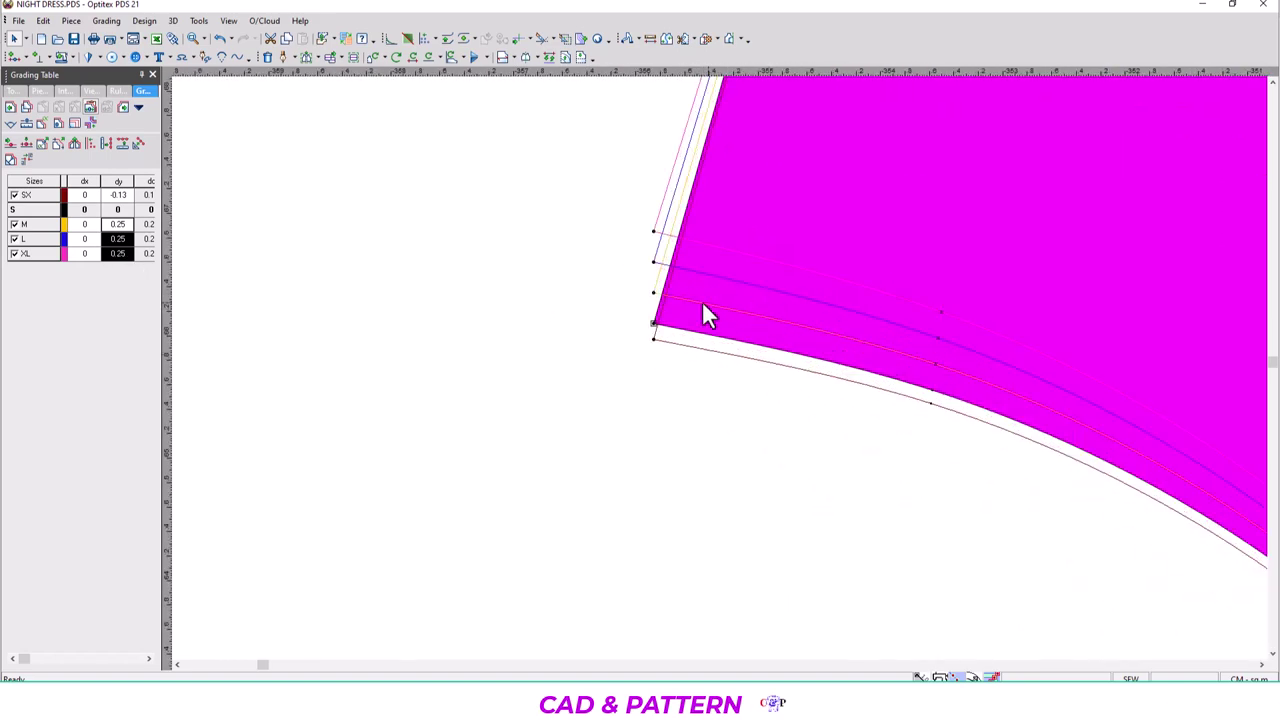
left_click(791, 286)
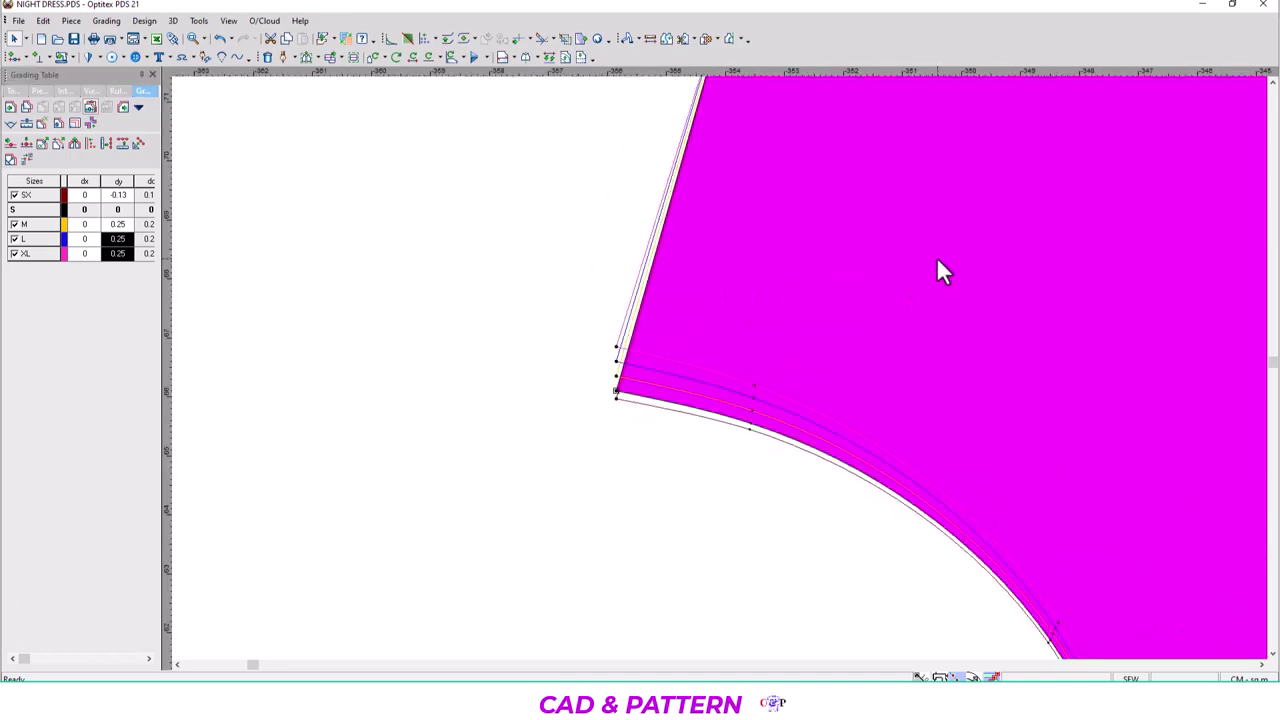
scroll(711, 403, "down", 2)
scroll(728, 385, "up", 2)
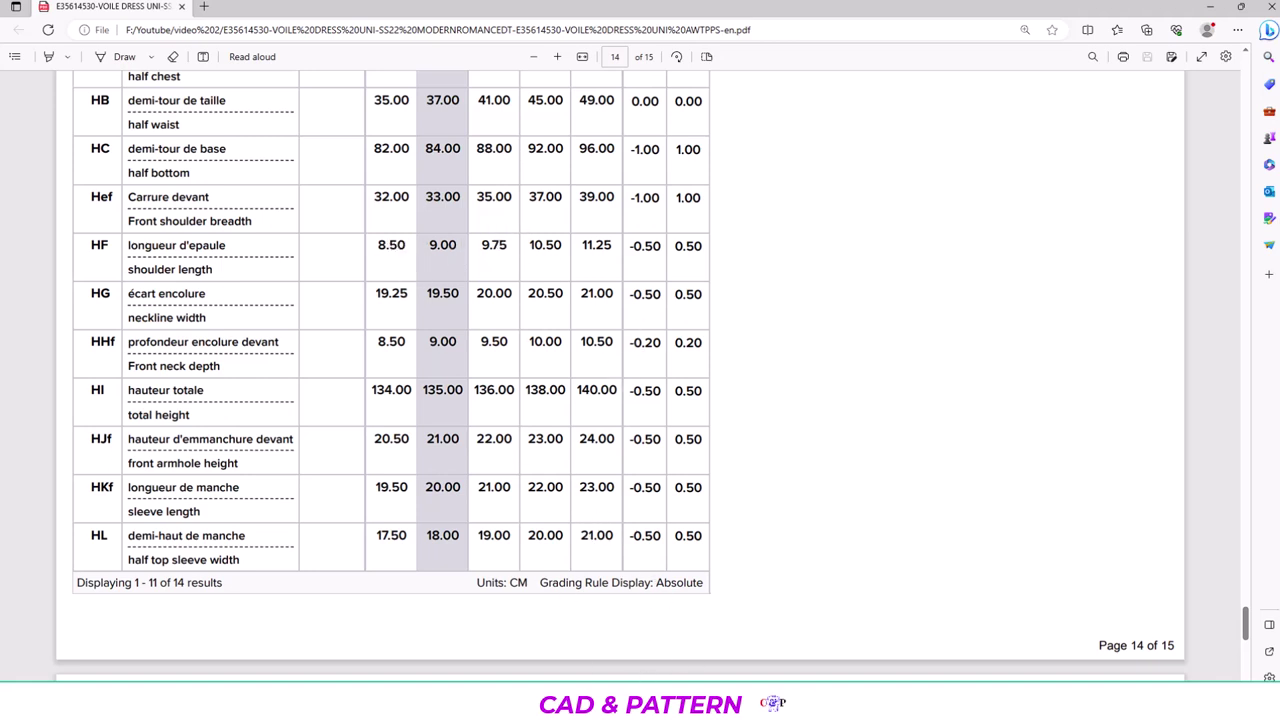
Enter an SX vertical grade of -0.625 for the shoulder's top neck corner point.
scroll(810, 333, "up", 2)
scroll(755, 357, "up", 2)
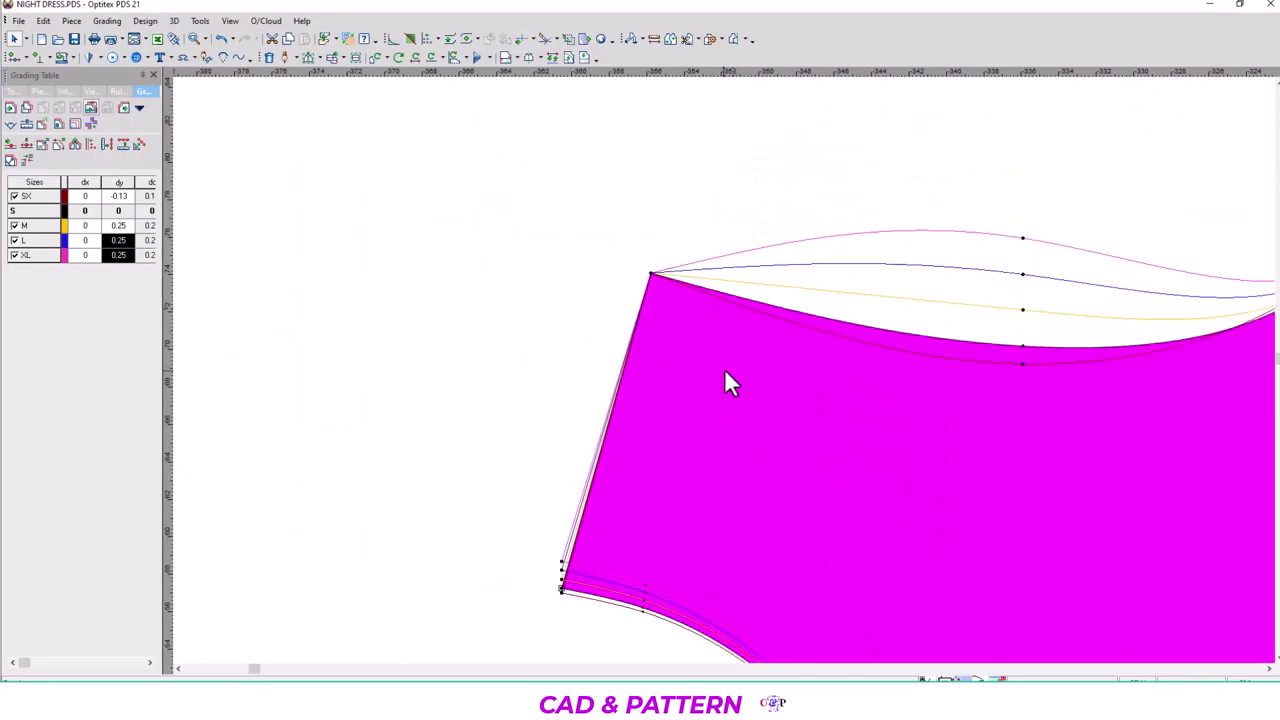
scroll(724, 368, "up", 1)
left_click(636, 257)
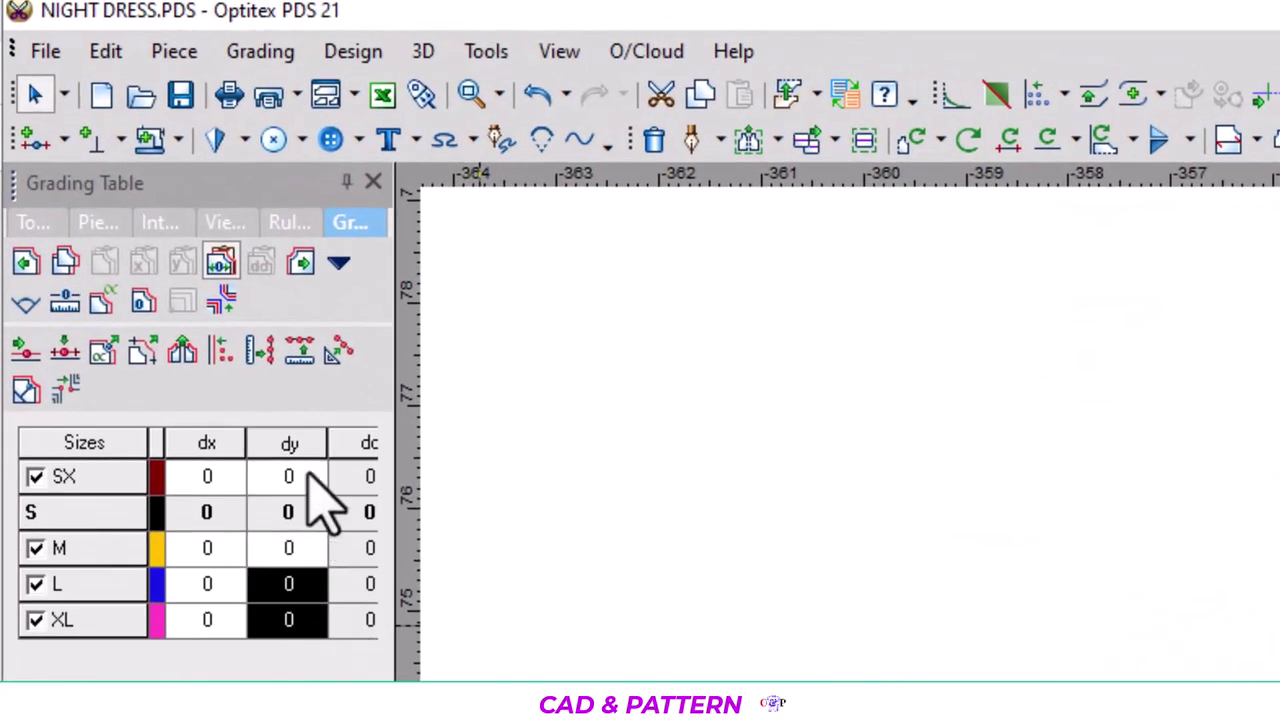
left_click_drag(300, 478, 300, 615)
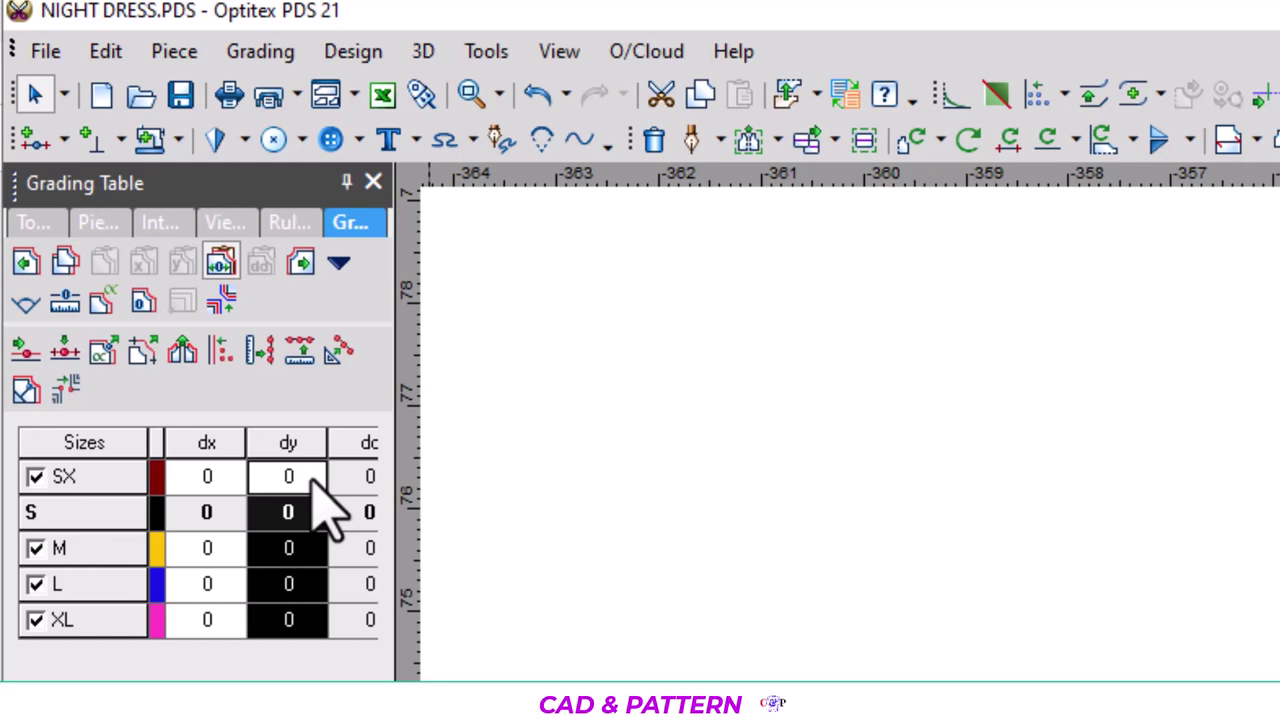
type("-.")
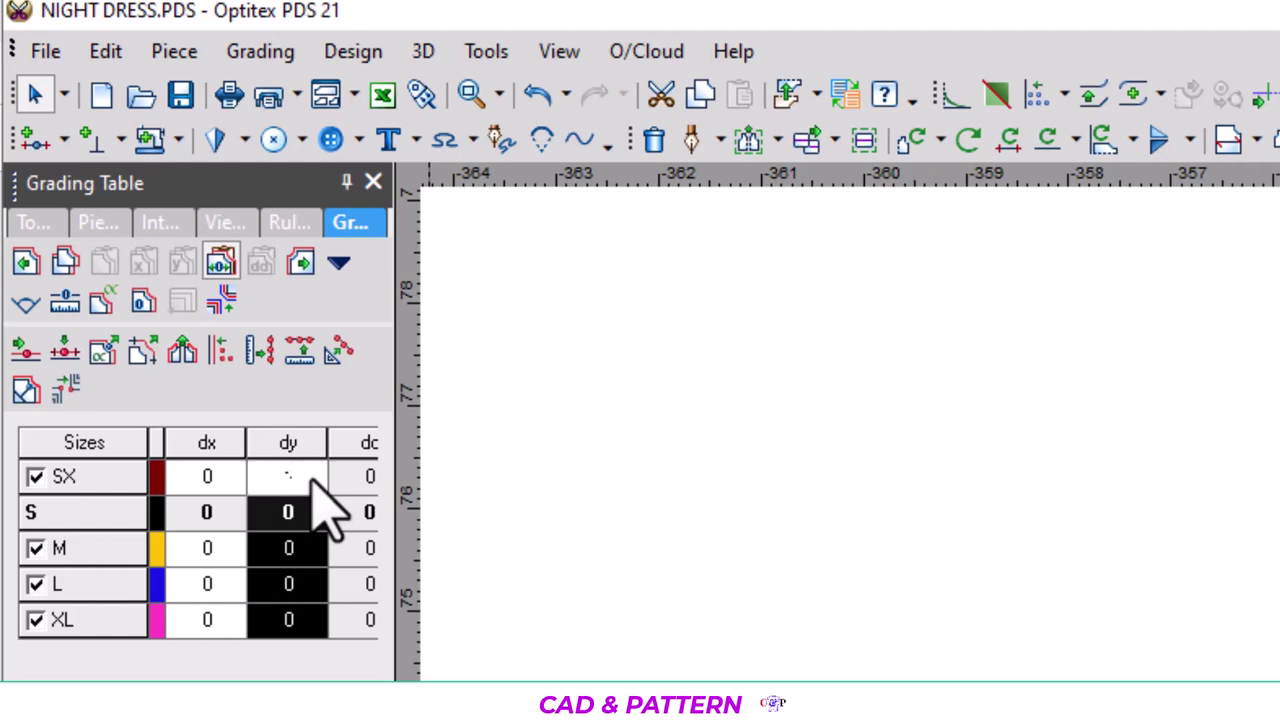
type("625")
key("Return")
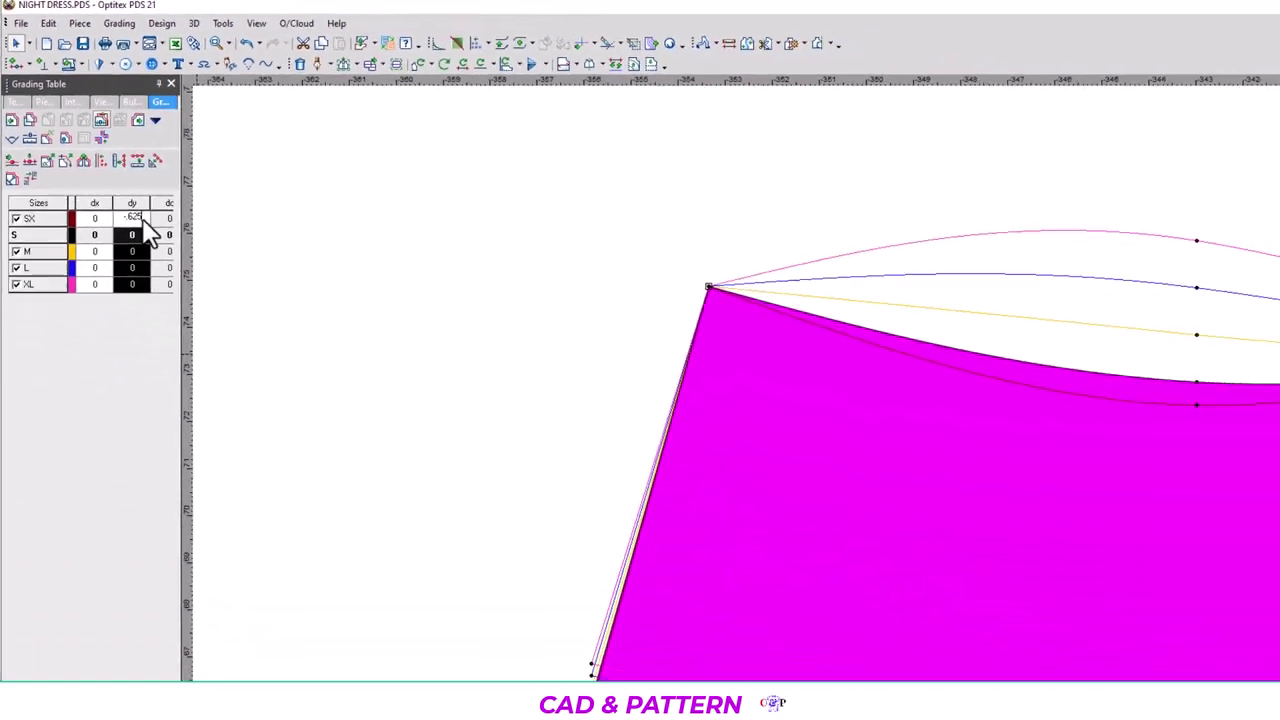
key("super")
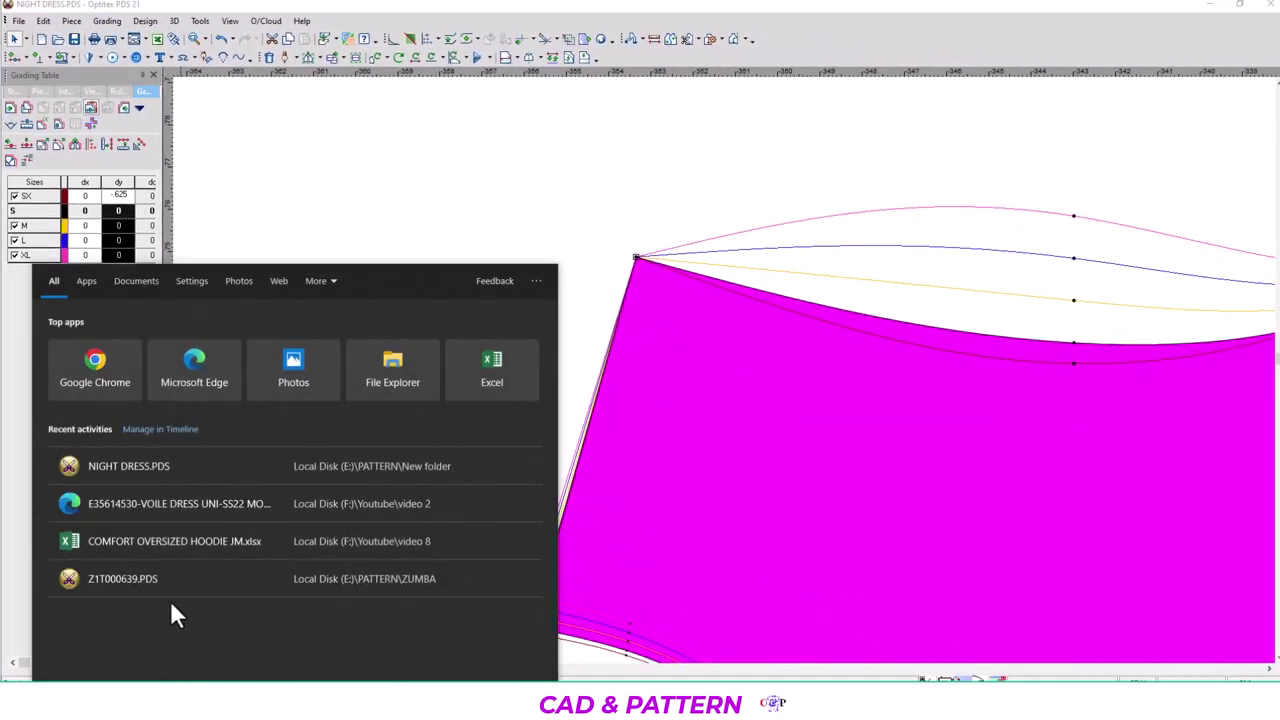
Launch Calculator and add 0.5 + 0.125 to get 0.625.
type("calc")
left_click(169, 350)
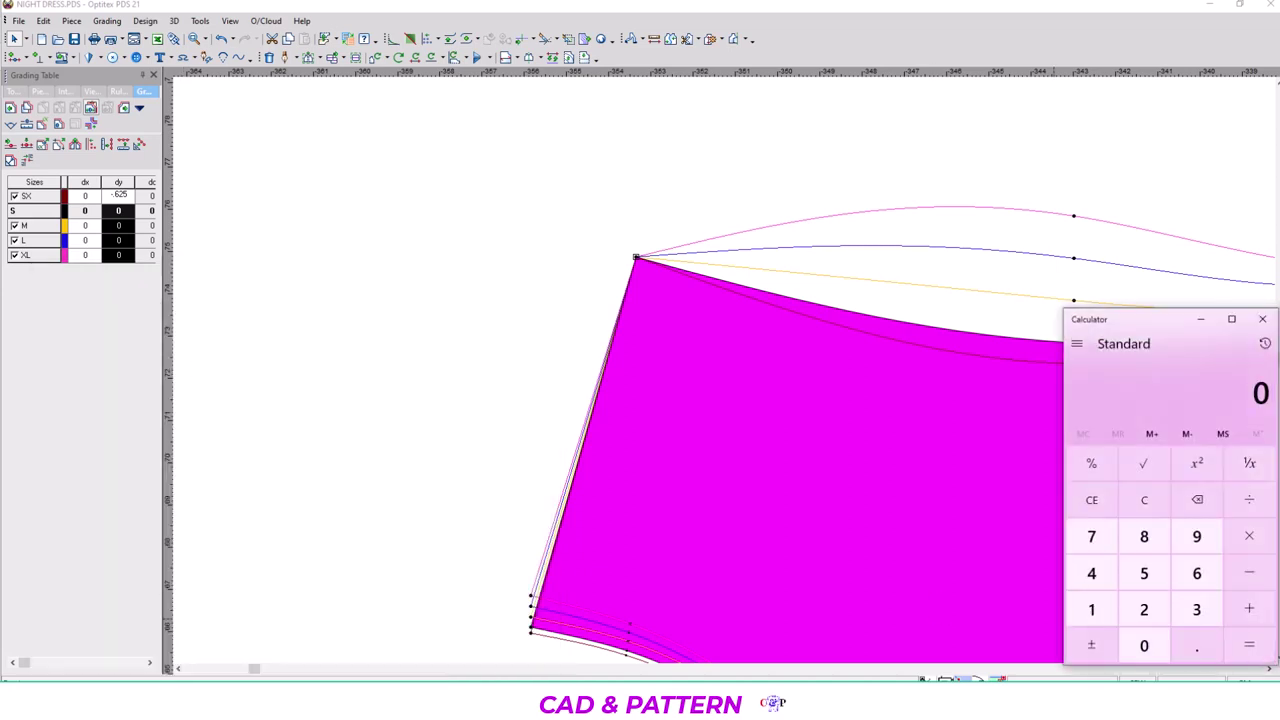
left_click(1196, 648)
left_click(1144, 572)
left_click(1240, 612)
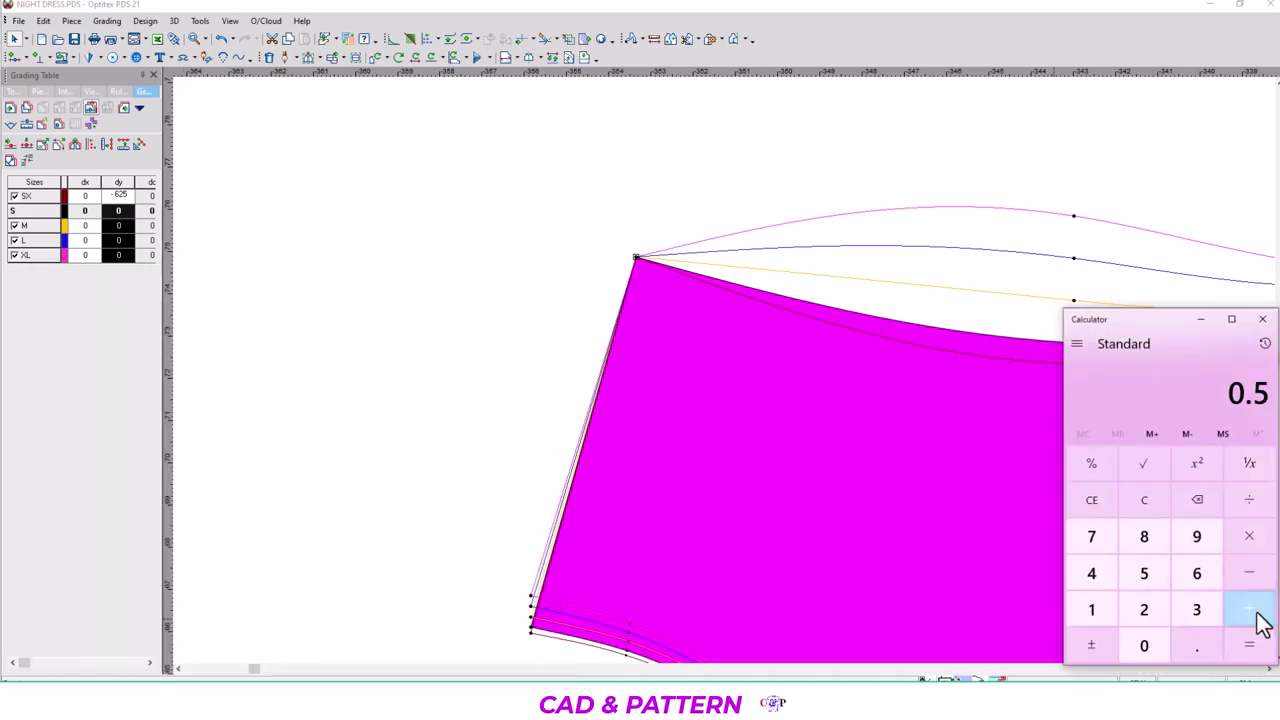
left_click(1197, 648)
left_click(1100, 609)
left_click(1153, 613)
left_click(1157, 578)
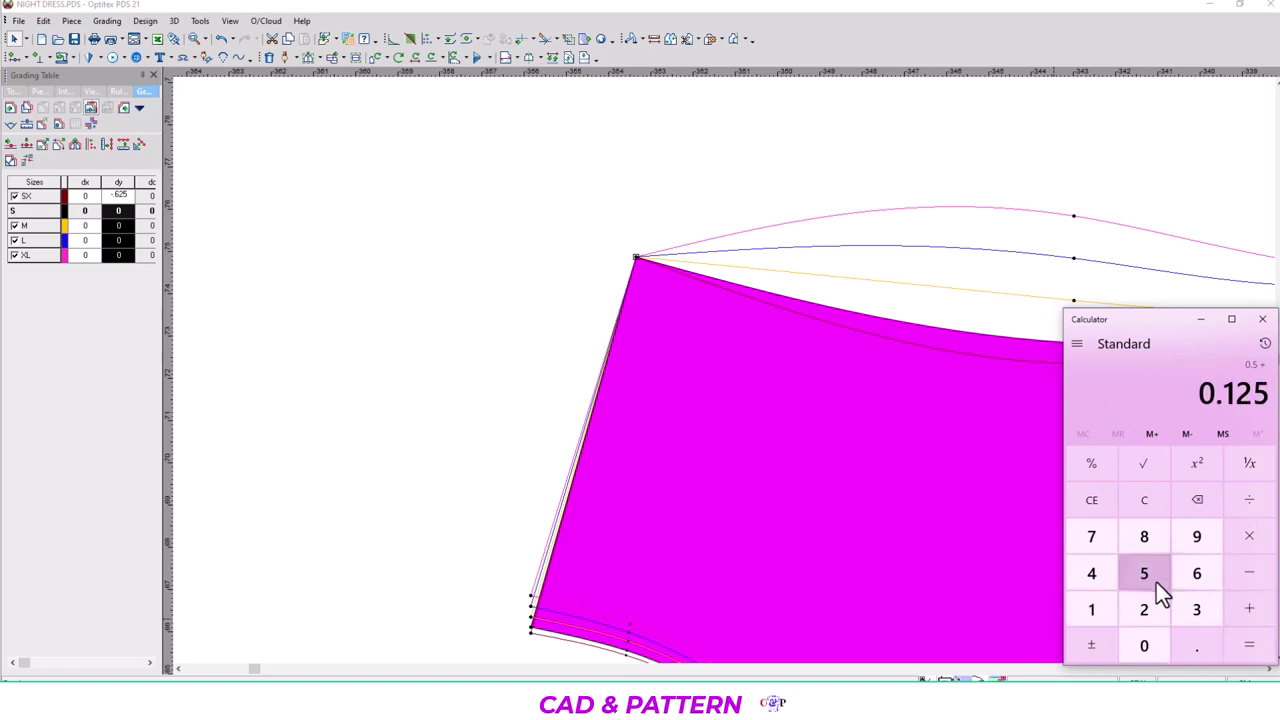
left_click(1255, 650)
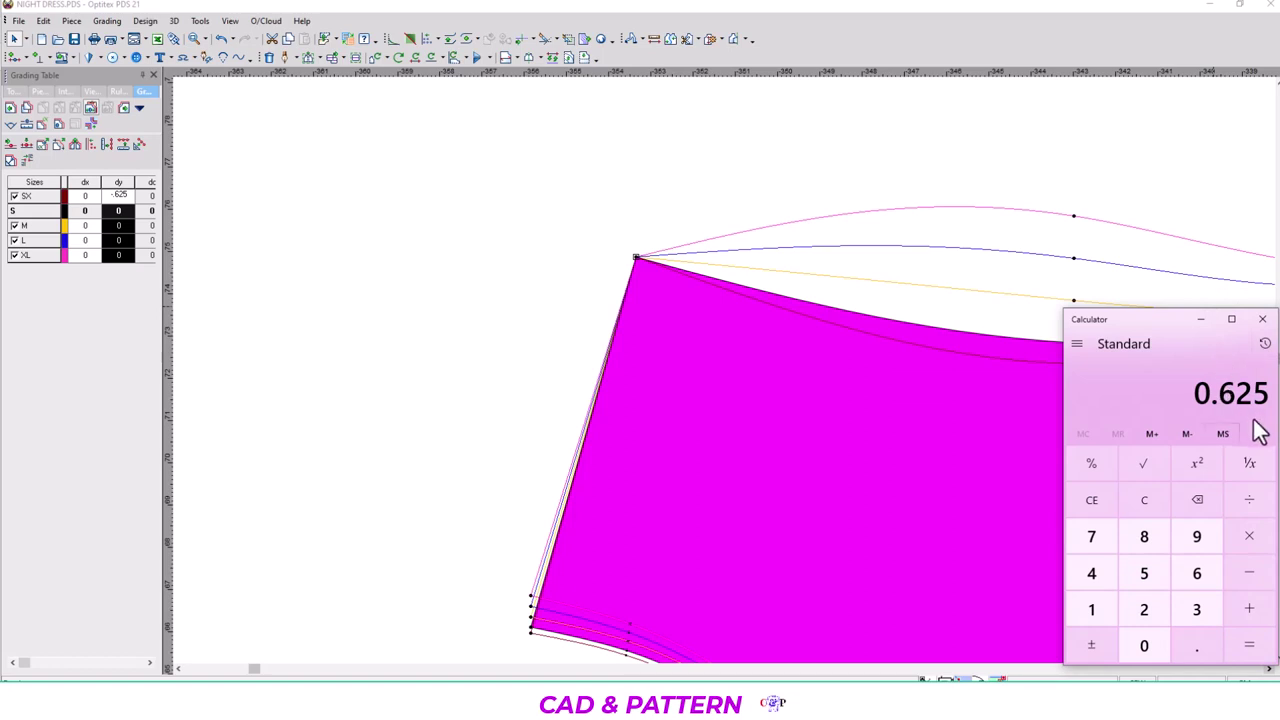
Commit the SX dy grade of -0.625 and set M, L and XL dy grades to 1.
left_click(1203, 320)
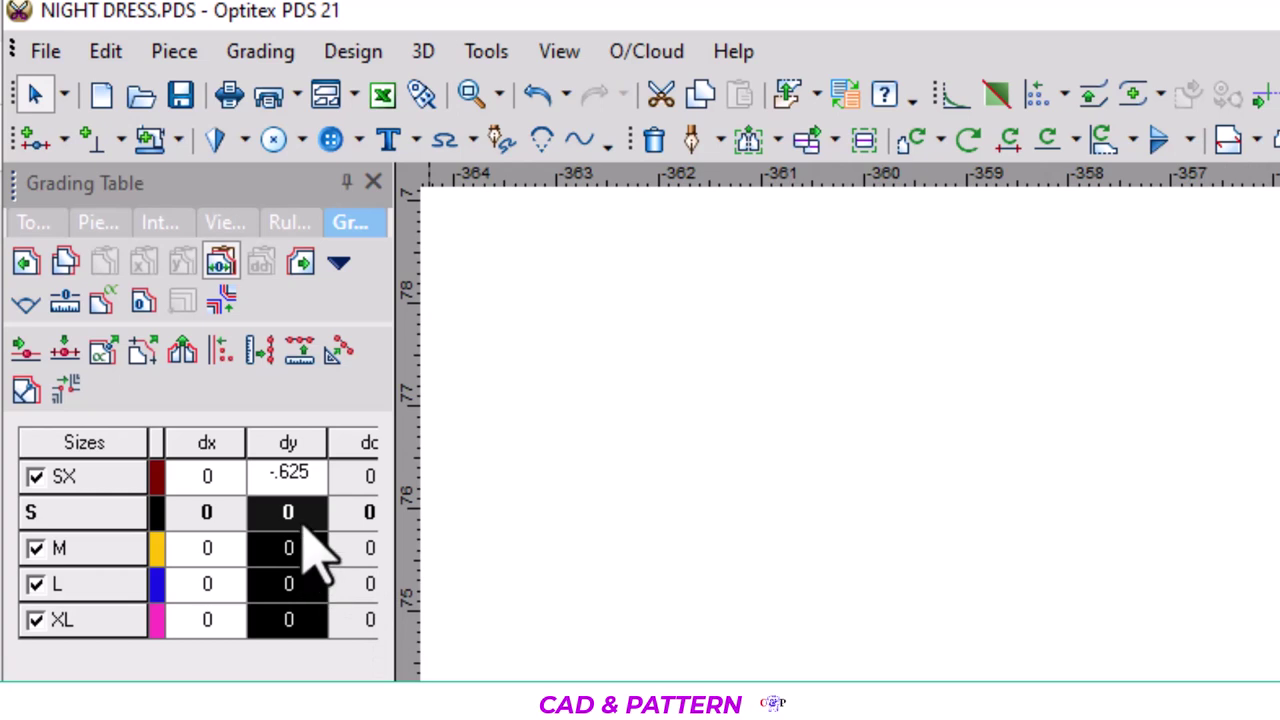
key("Return")
left_click_drag(318, 582, 300, 676)
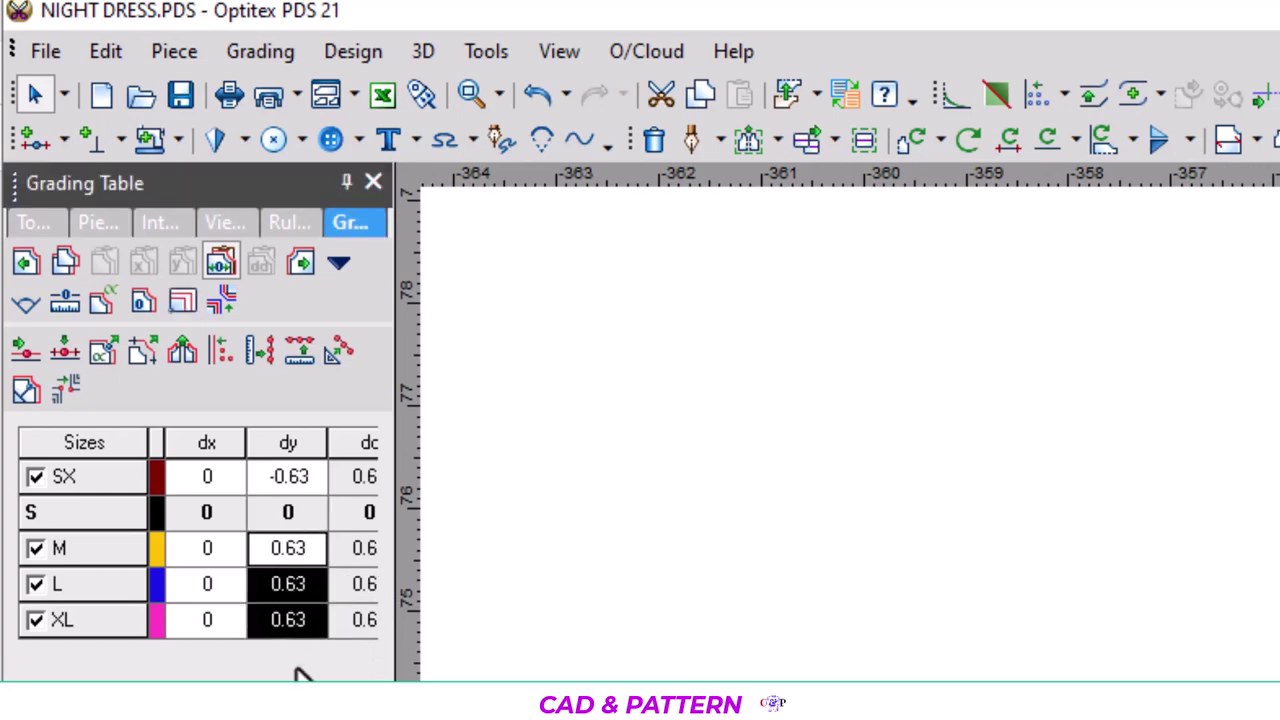
type("1")
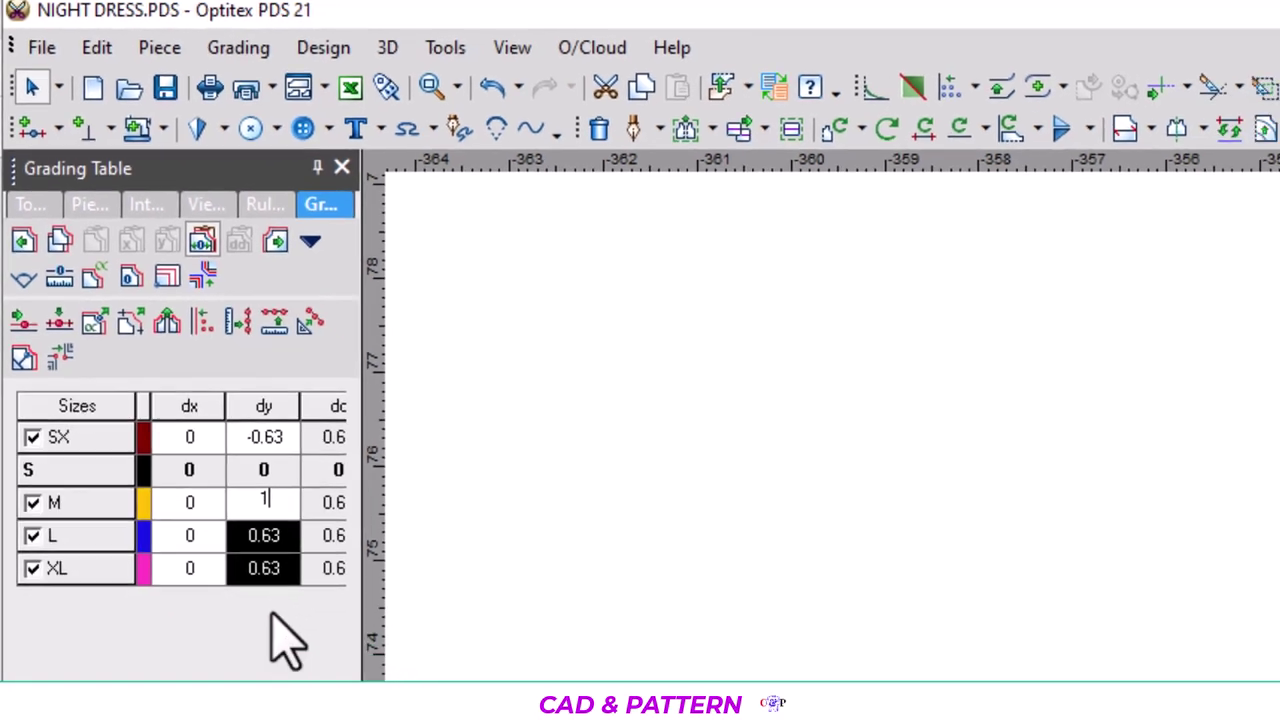
key("Return")
scroll(718, 360, "down", 2)
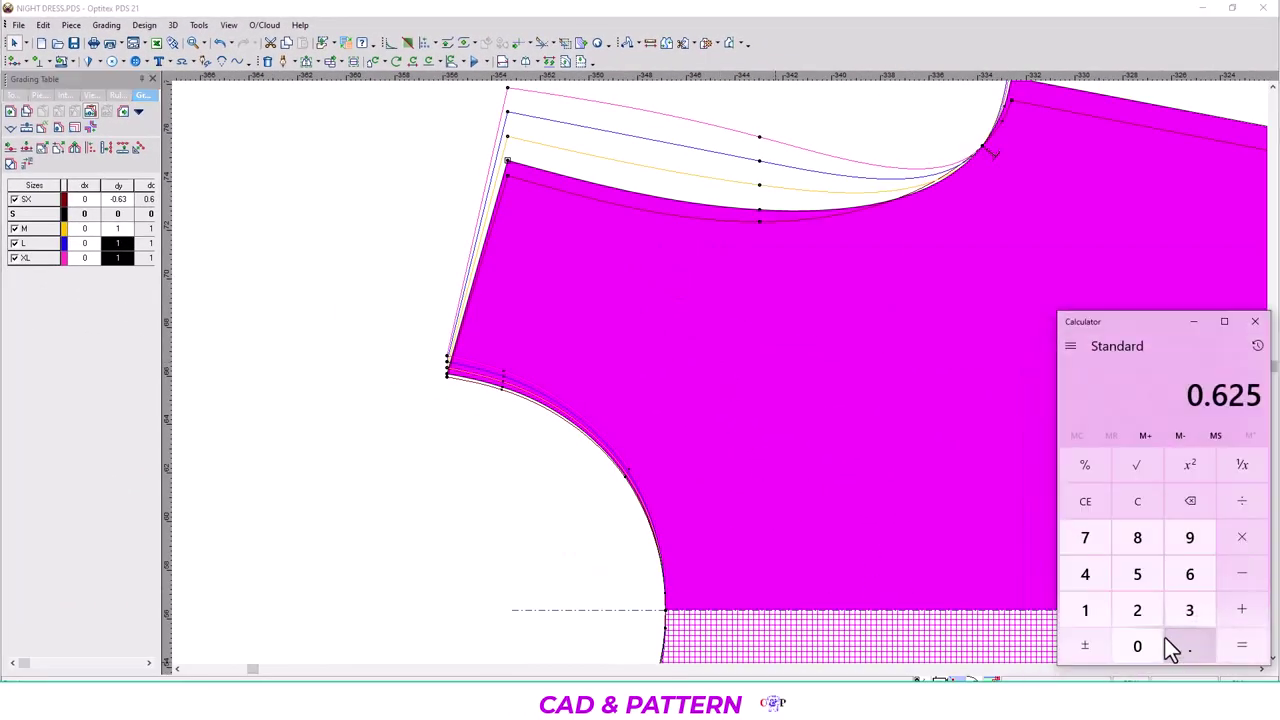
In Calculator, add 0.75 + 0.25 to get 1.
left_click(1190, 646)
left_click(1100, 545)
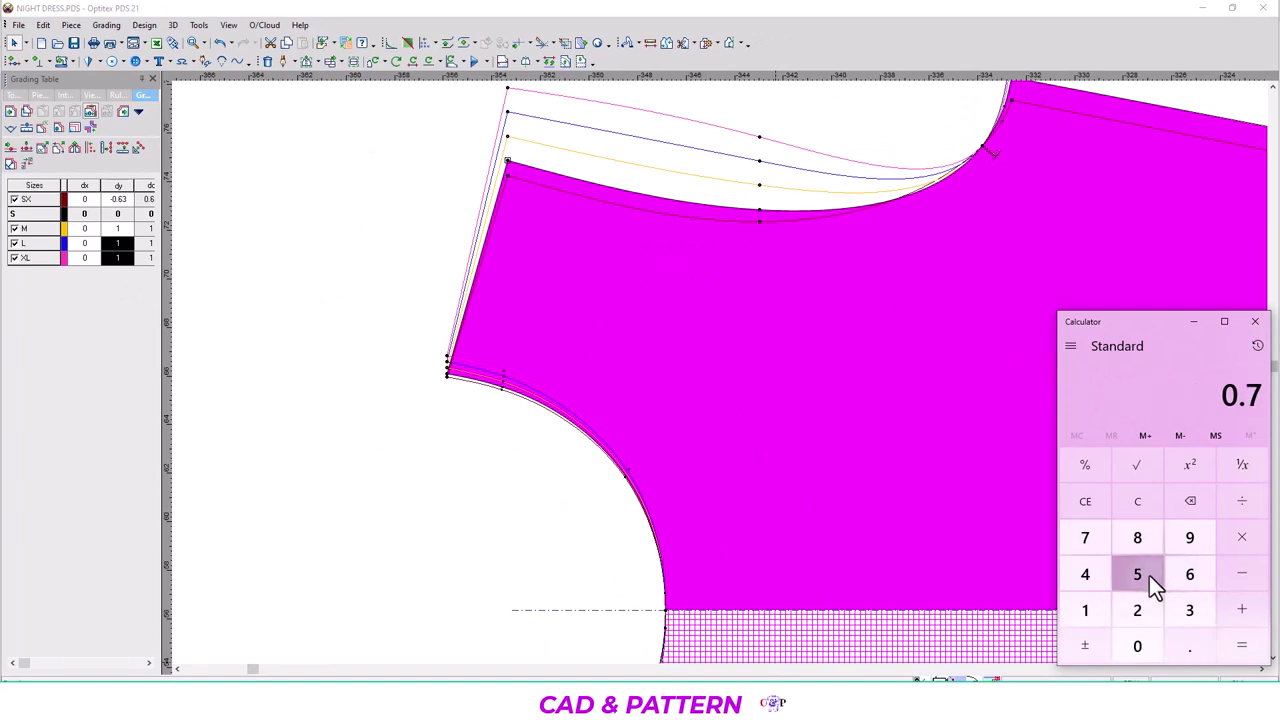
left_click(1140, 578)
left_click(1244, 615)
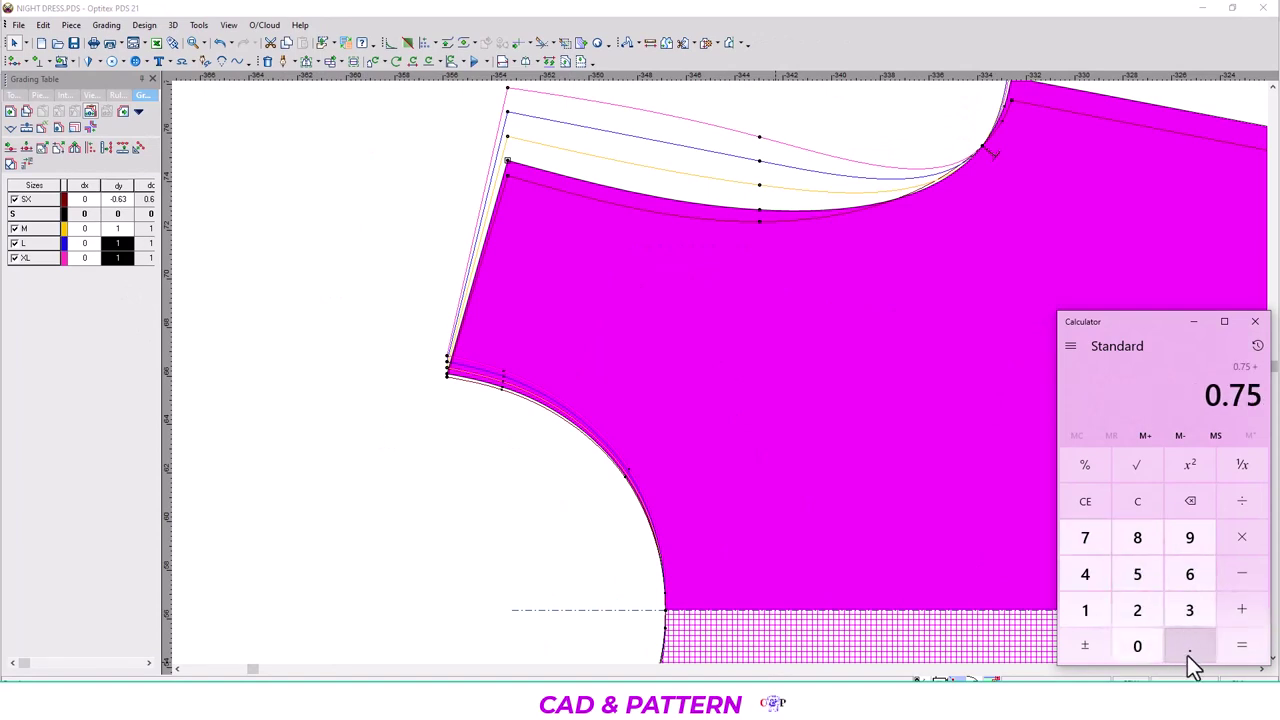
left_click(1190, 646)
left_click(1137, 610)
left_click(1137, 574)
left_click(1242, 646)
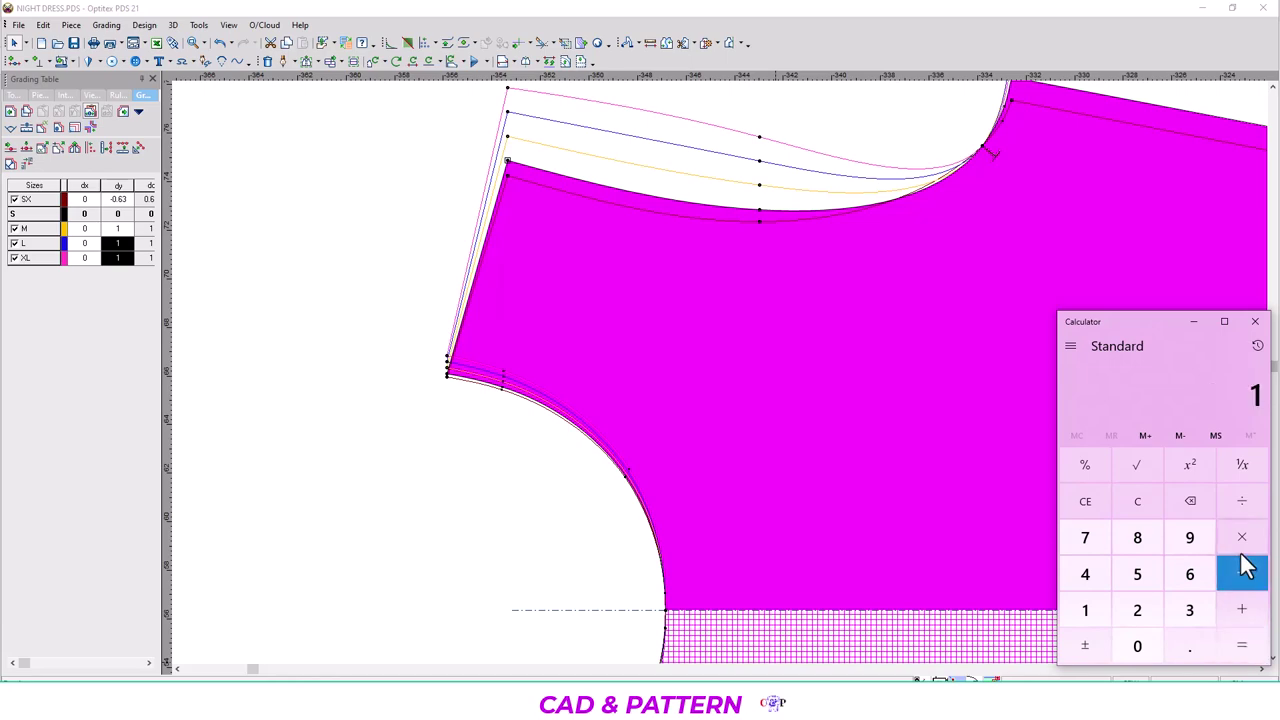
Minimize Calculator and switch back to the spec sheet PDF.
left_click(1195, 324)
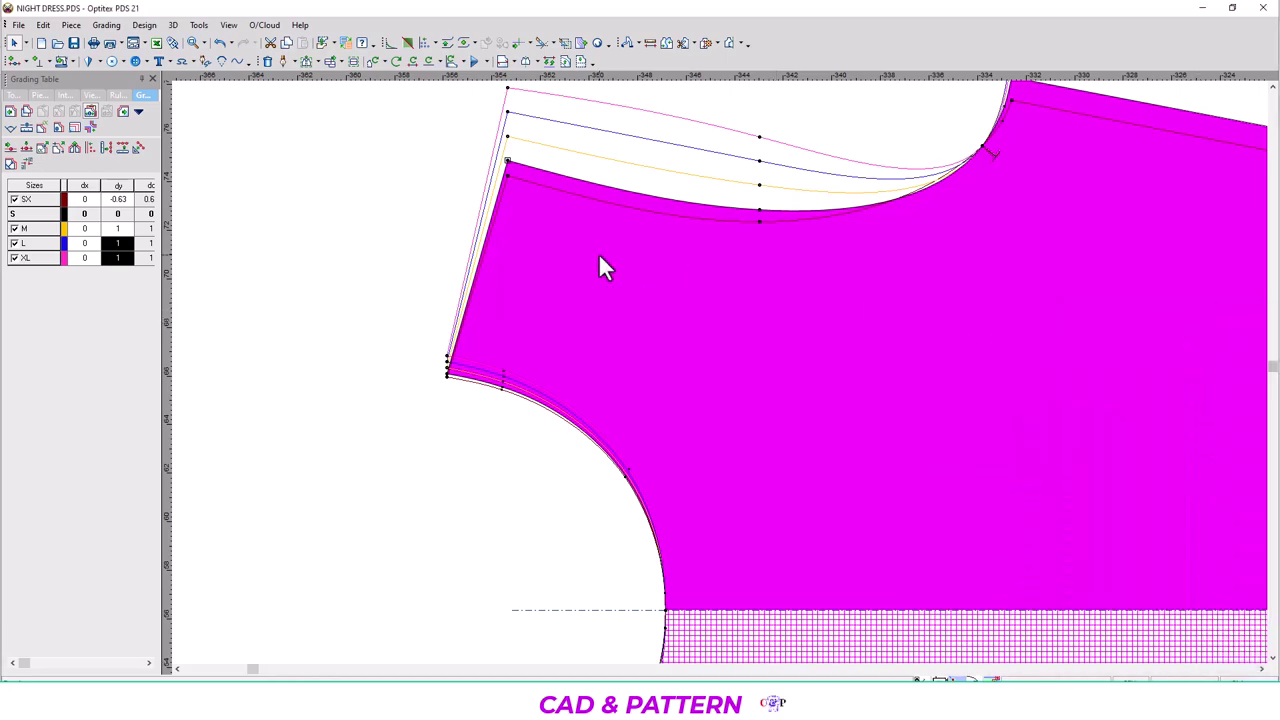
scroll(945, 311, "down", 2)
scroll(722, 375, "up", 1)
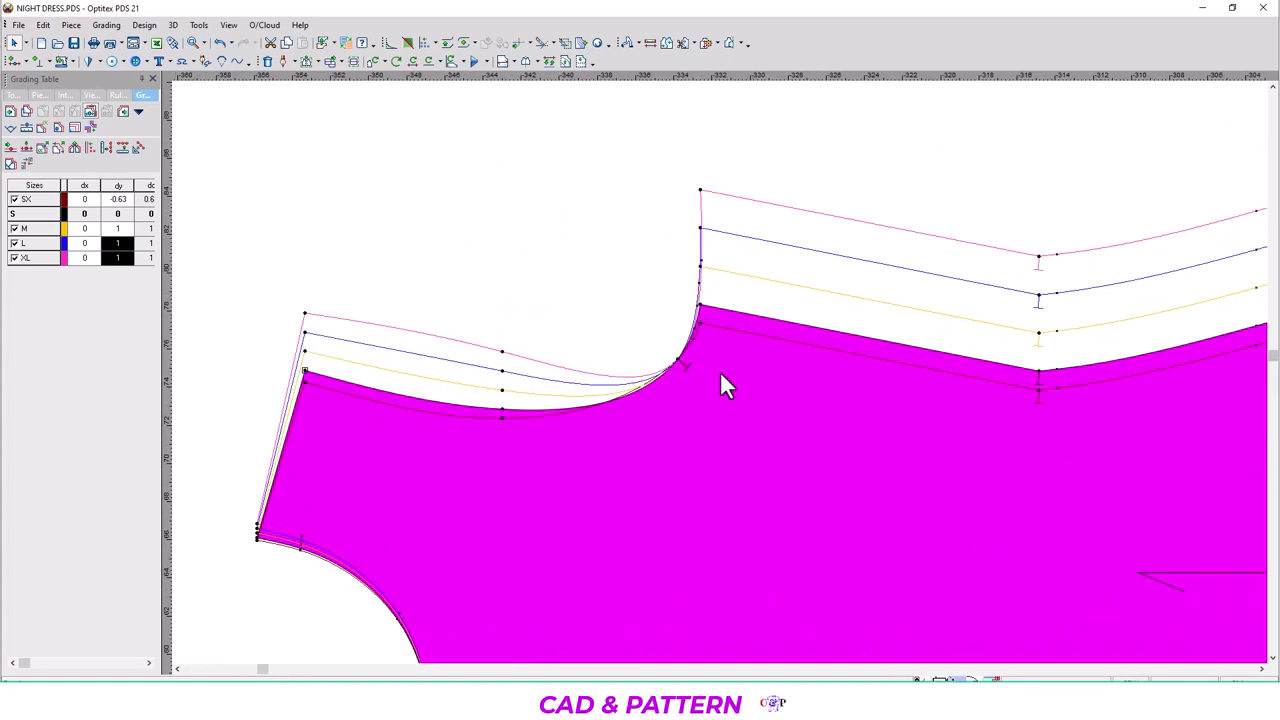
scroll(720, 355, "up", 1)
scroll(700, 352, "down", 1)
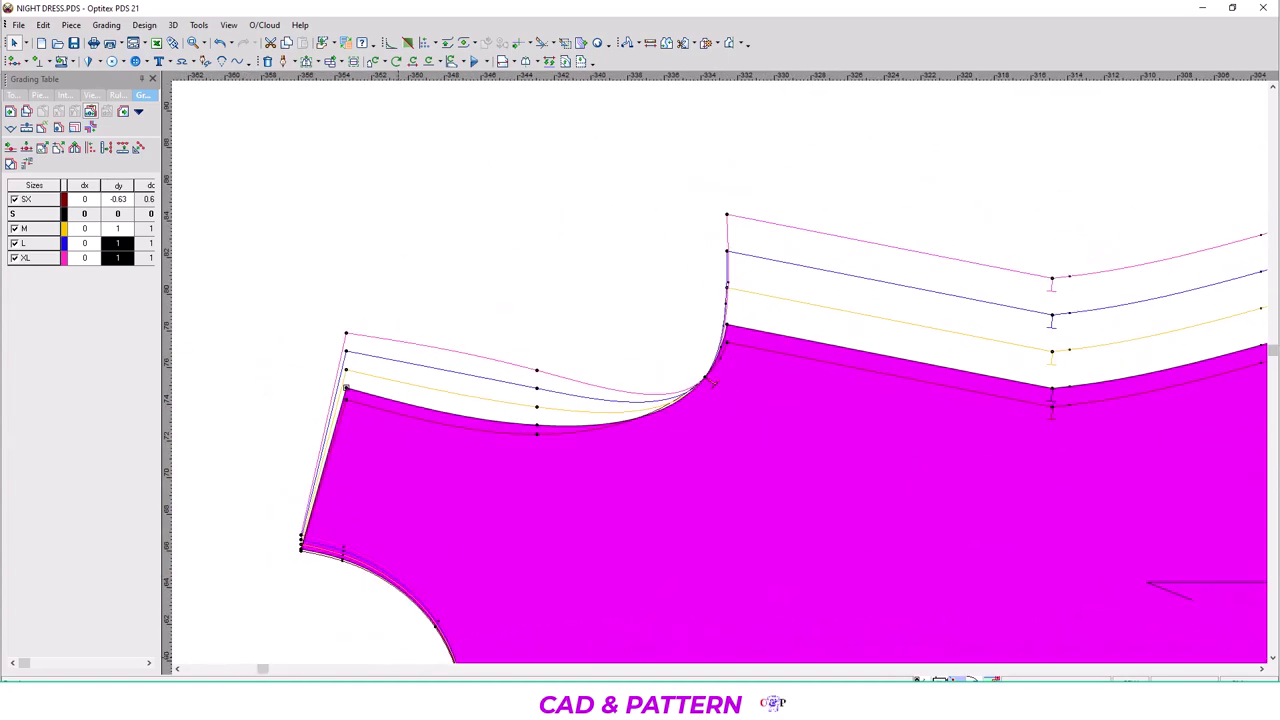
key("alt+Tab")
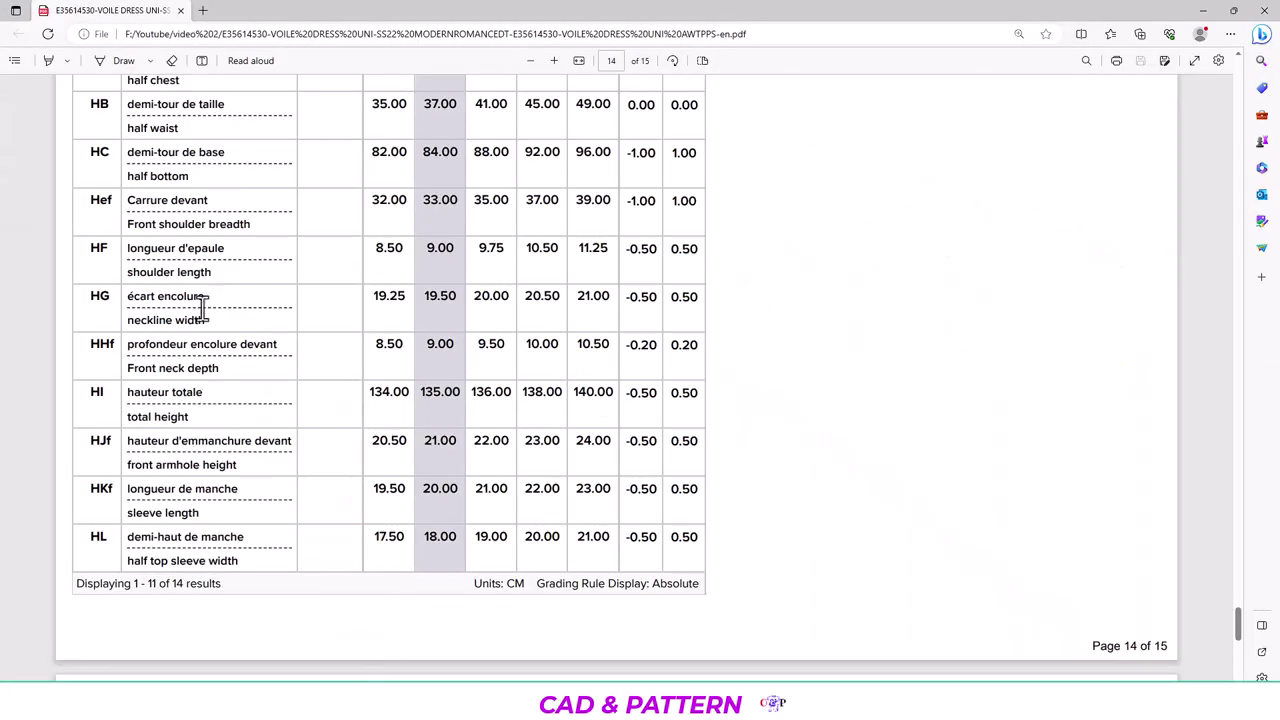
Highlight the shoulder length, neckline width and Front neck depth (8.50–10.50) rows, then return to Optitex.
left_click_drag(128, 272, 229, 275)
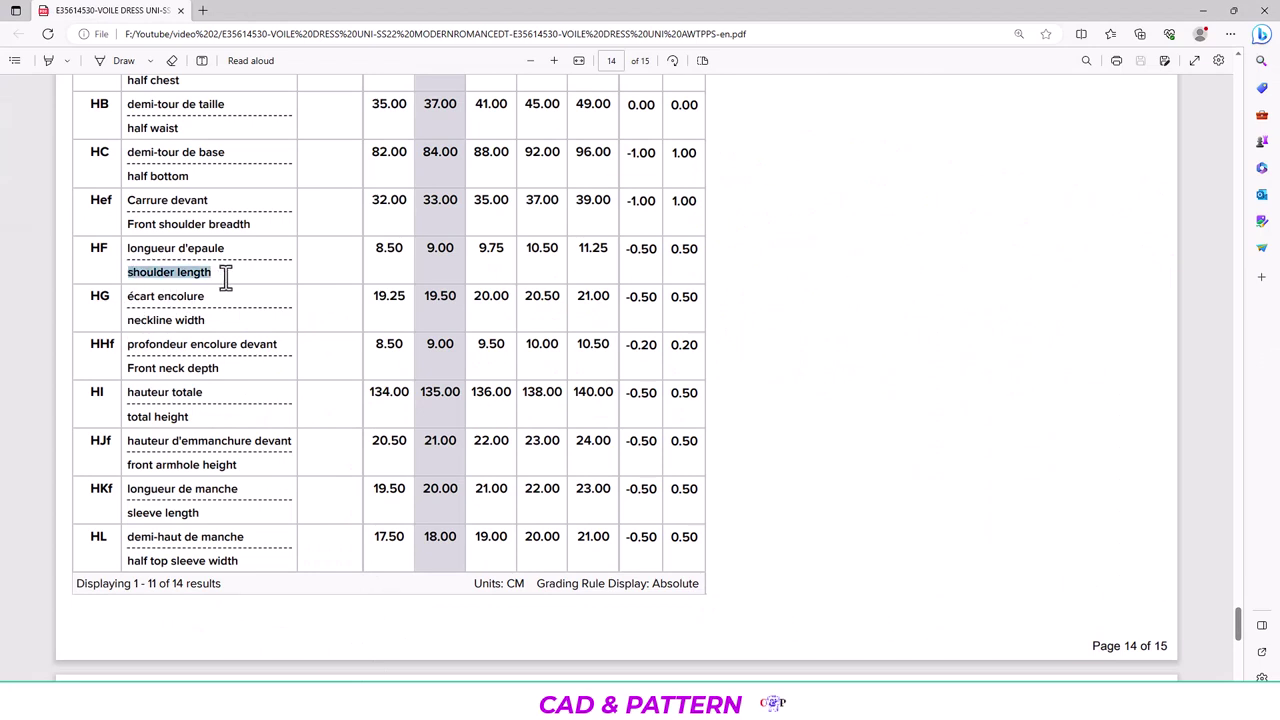
left_click_drag(128, 318, 275, 322)
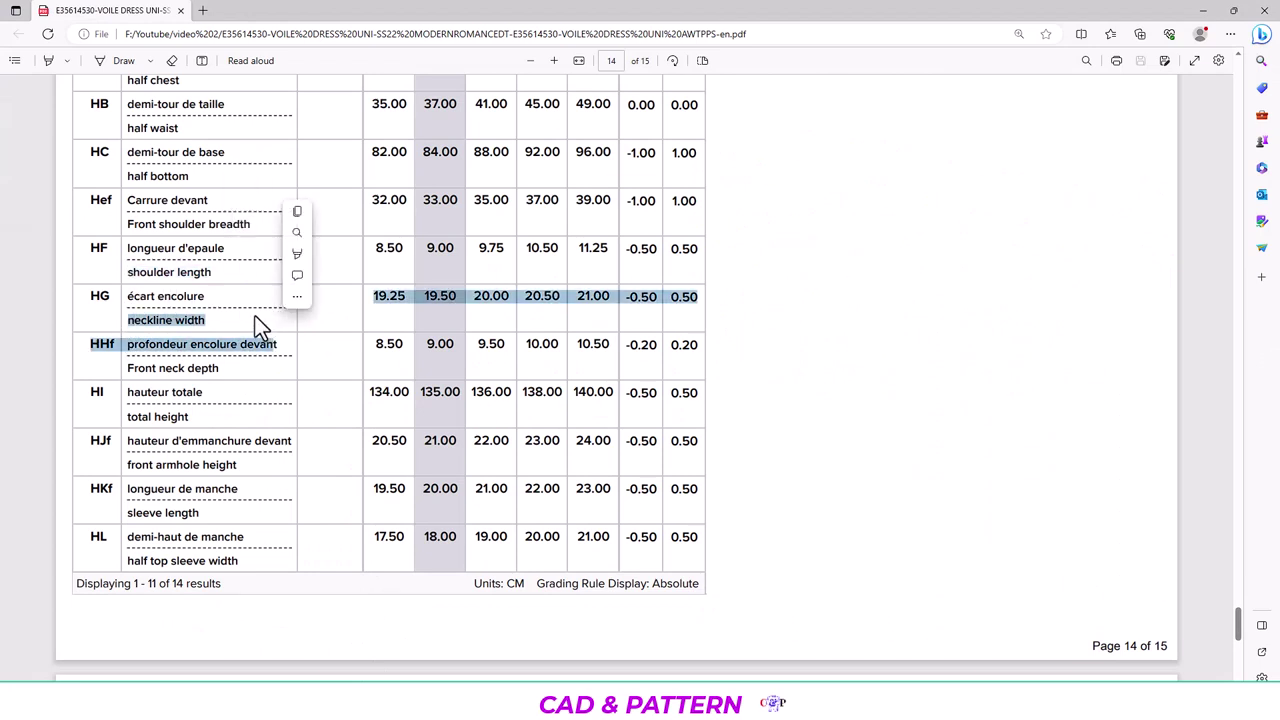
left_click_drag(128, 368, 230, 372)
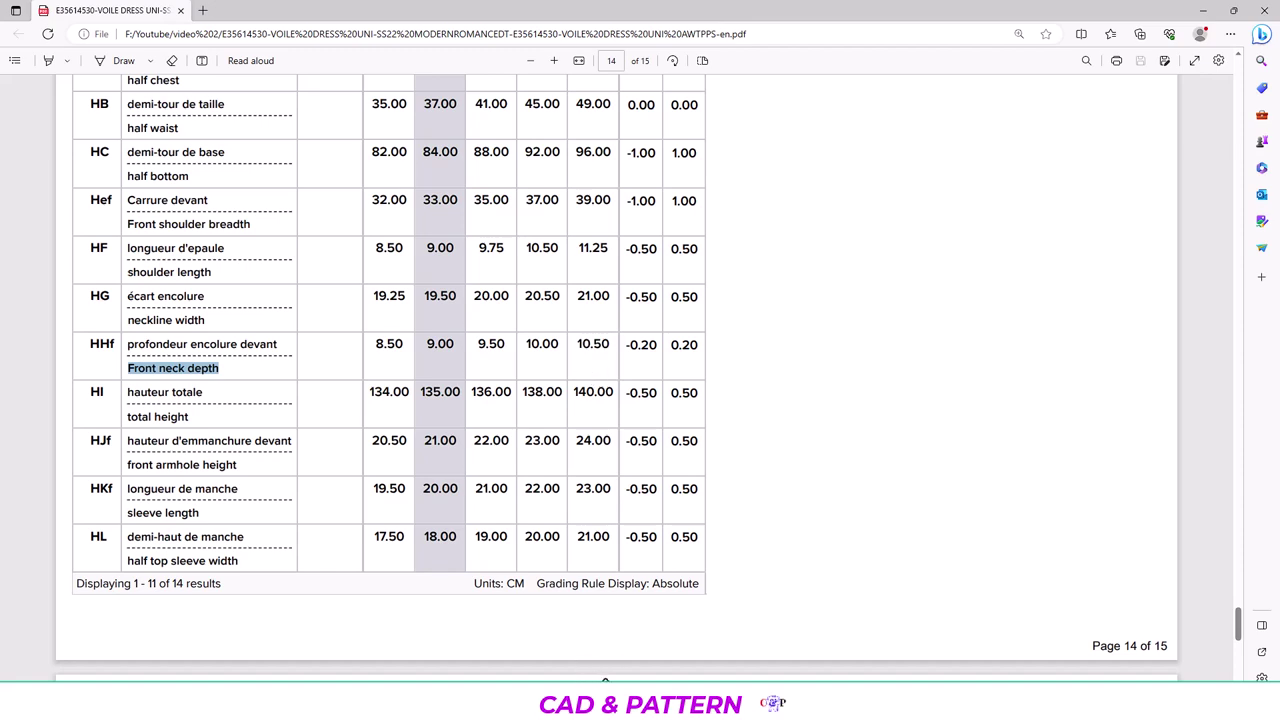
left_click(605, 705)
scroll(705, 500, "down", 2)
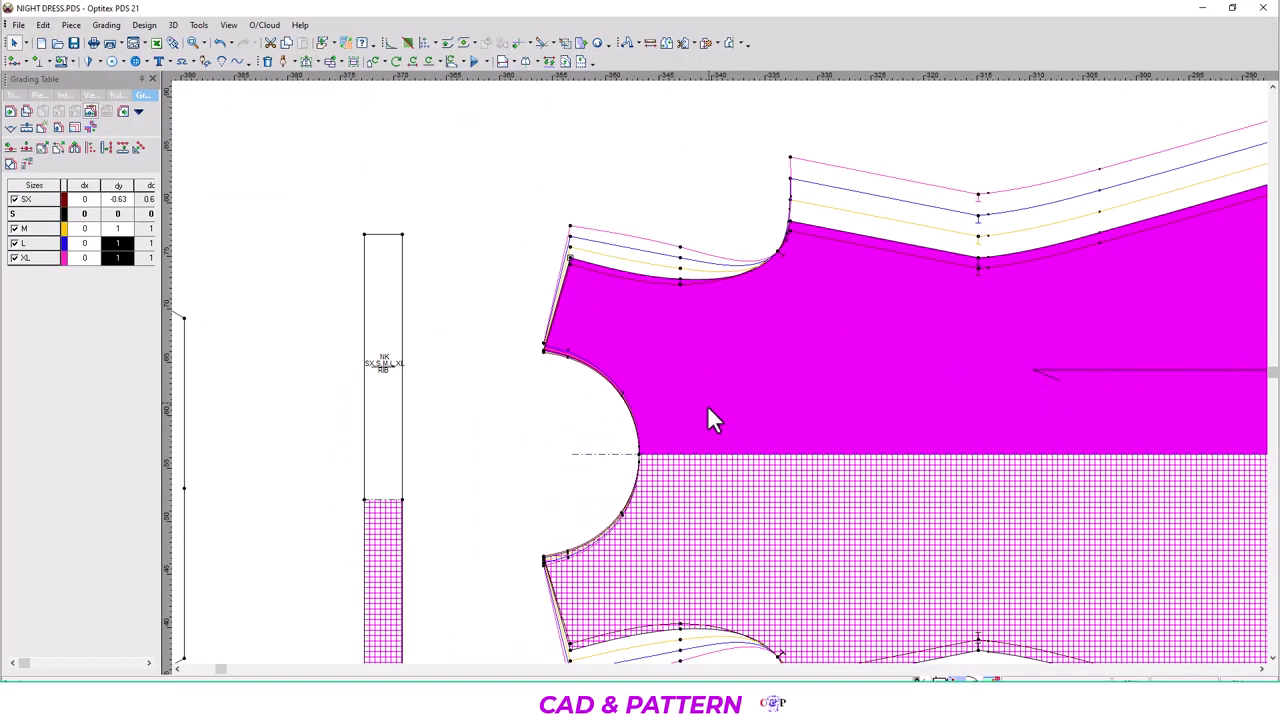
Grade the neckline centre point's dx: SX 0.5 and M, L, XL -0.5, then reopen the spec sheet.
left_click(641, 455)
left_click_drag(88, 213, 92, 268)
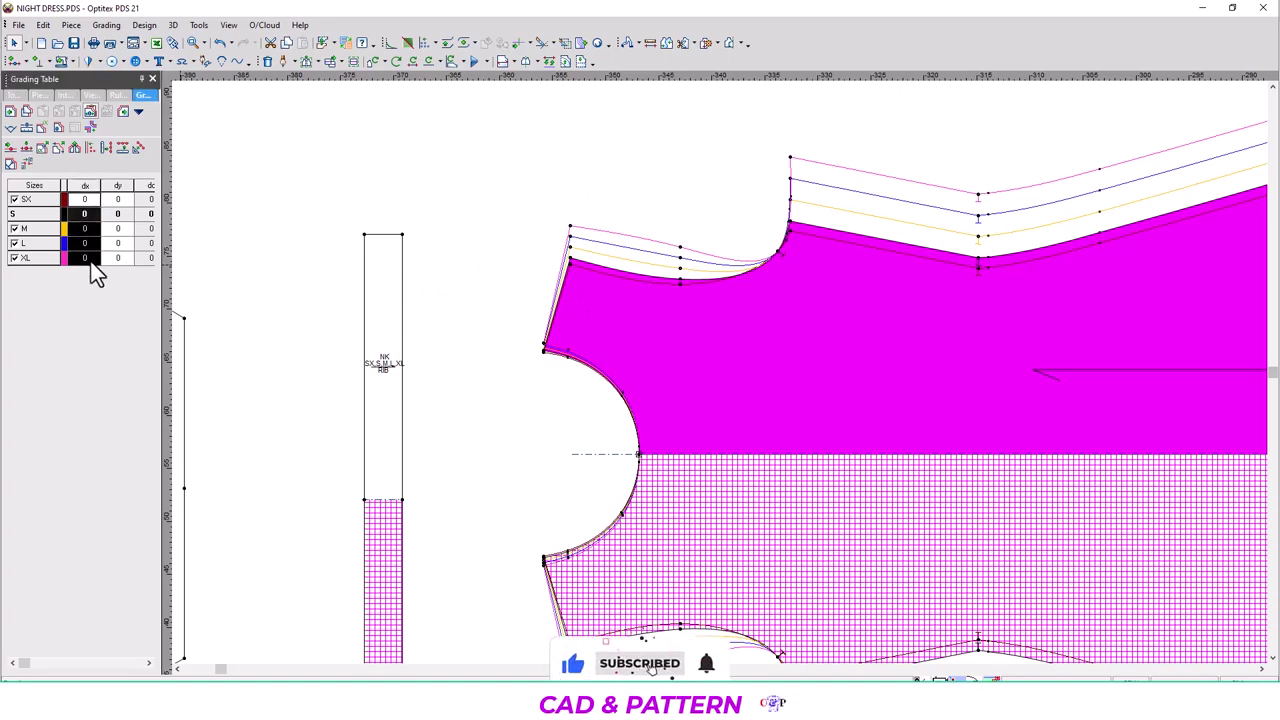
key("BackSpace")
type("5")
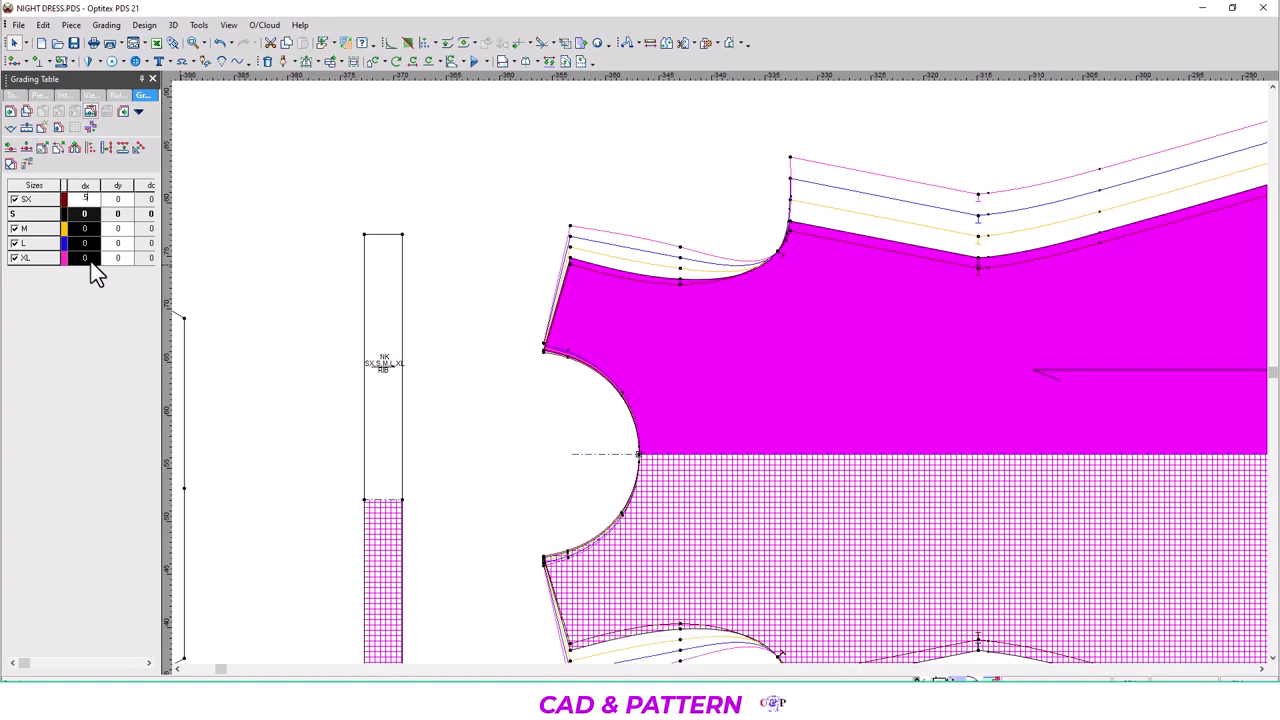
key("Return")
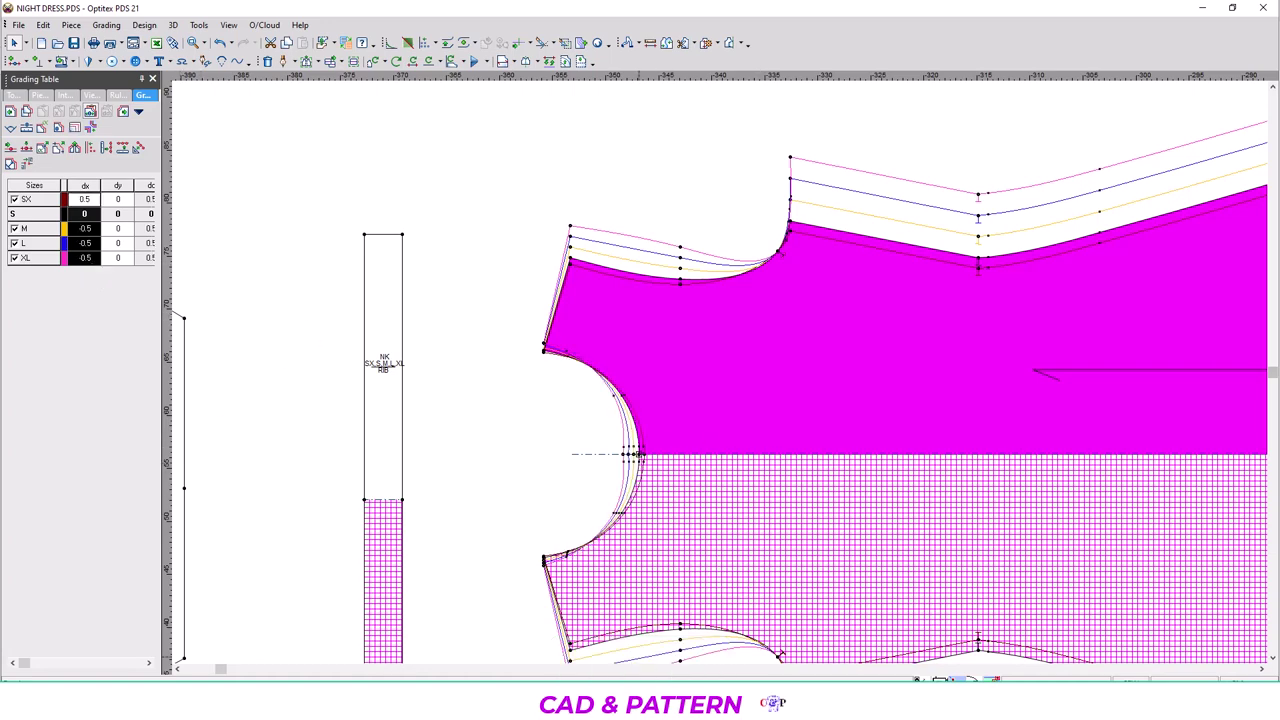
key("alt+Tab")
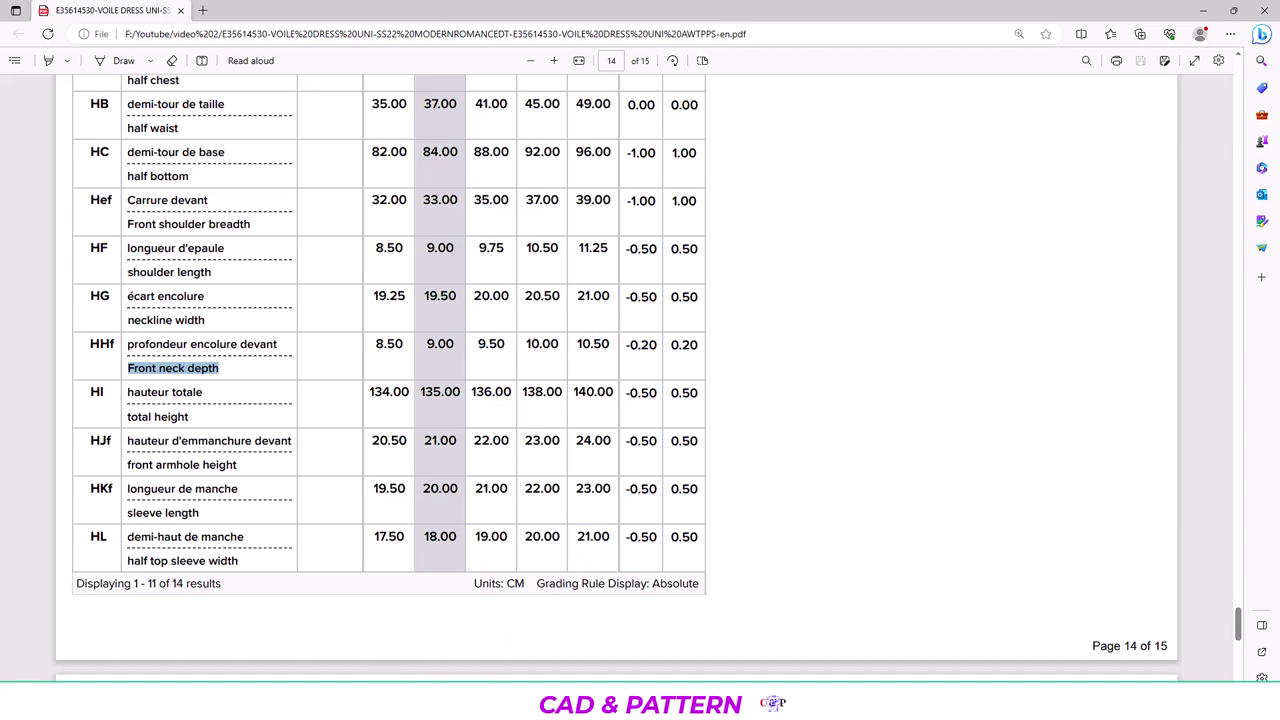
Flip the neckline centre point's dx grades to SX -0.5 and M–XL 0.5 and check the nest.
key("alt+Tab")
scroll(660, 586, "up", 2)
scroll(720, 353, "up", 1)
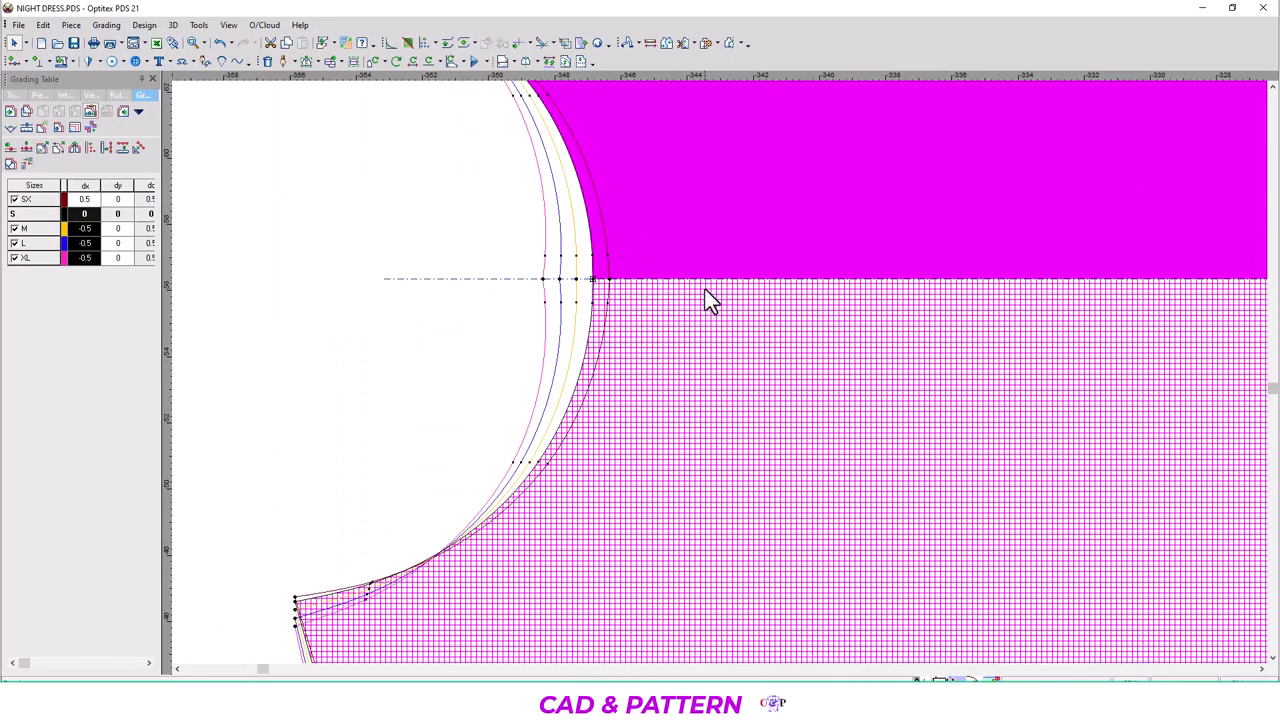
scroll(705, 297, "up", 1)
left_click(570, 362)
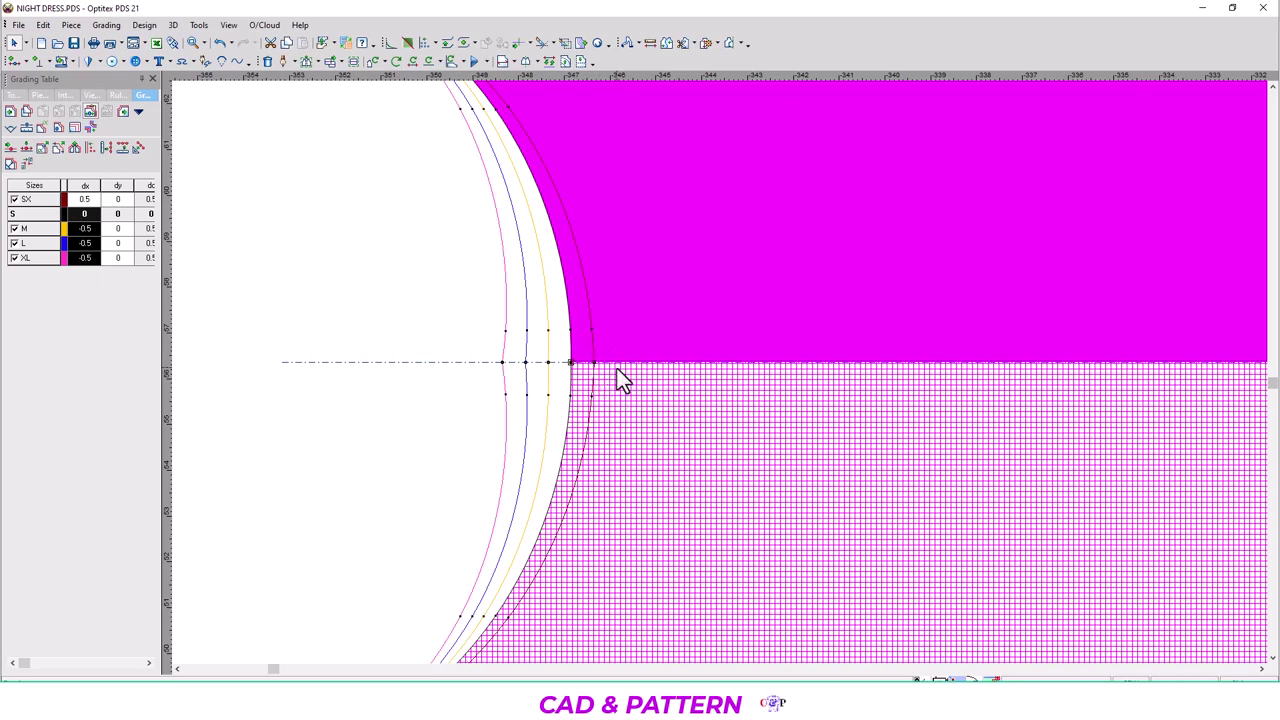
left_click(571, 363)
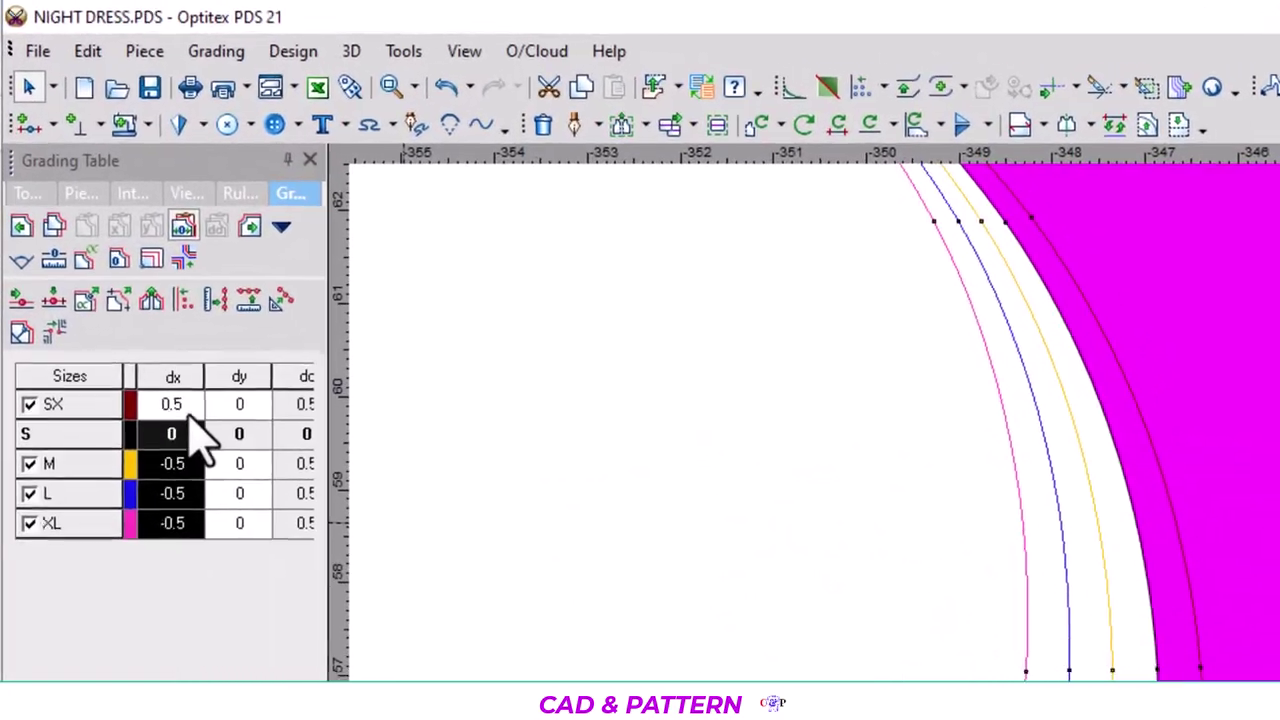
left_click_drag(205, 450, 195, 550)
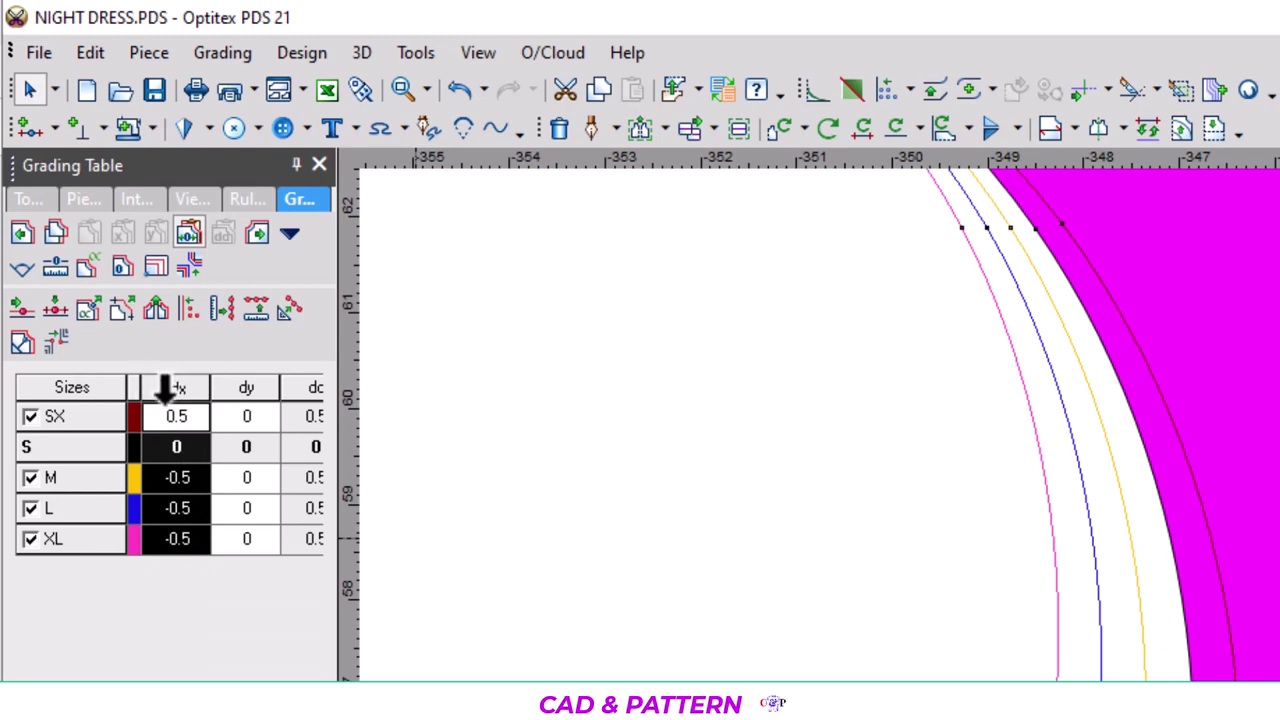
right_click(165, 392)
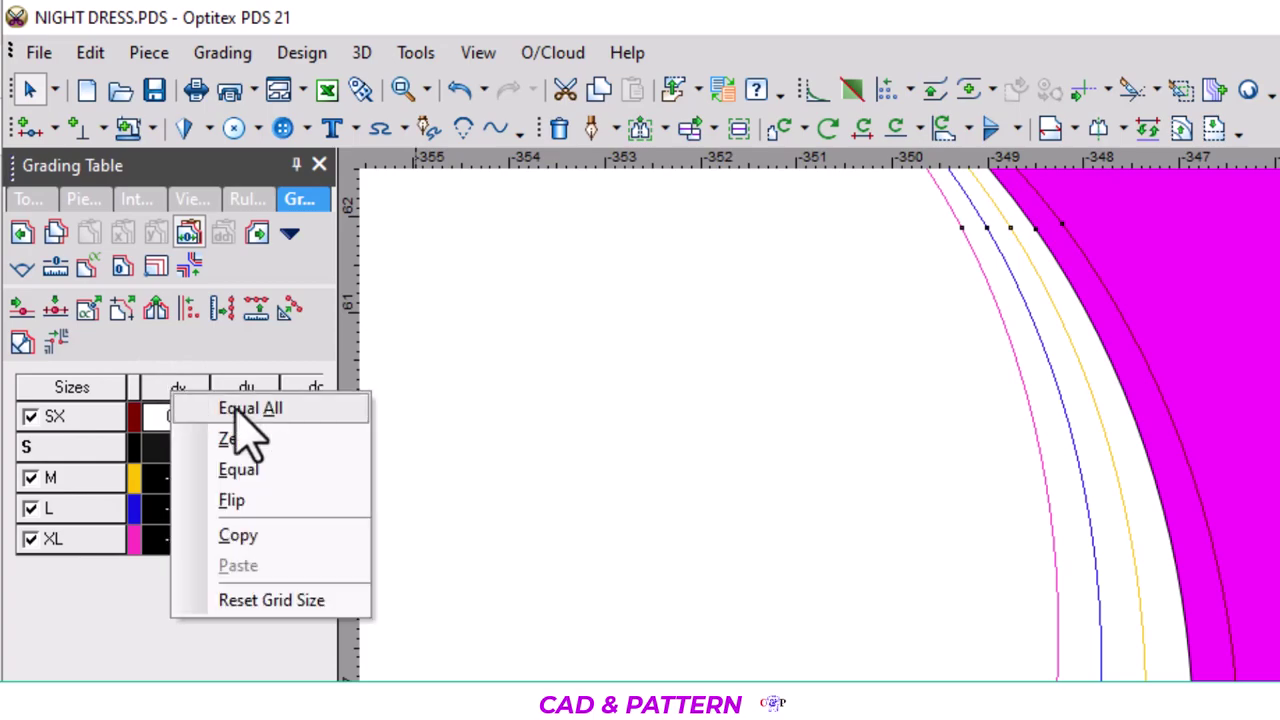
left_click(216, 464)
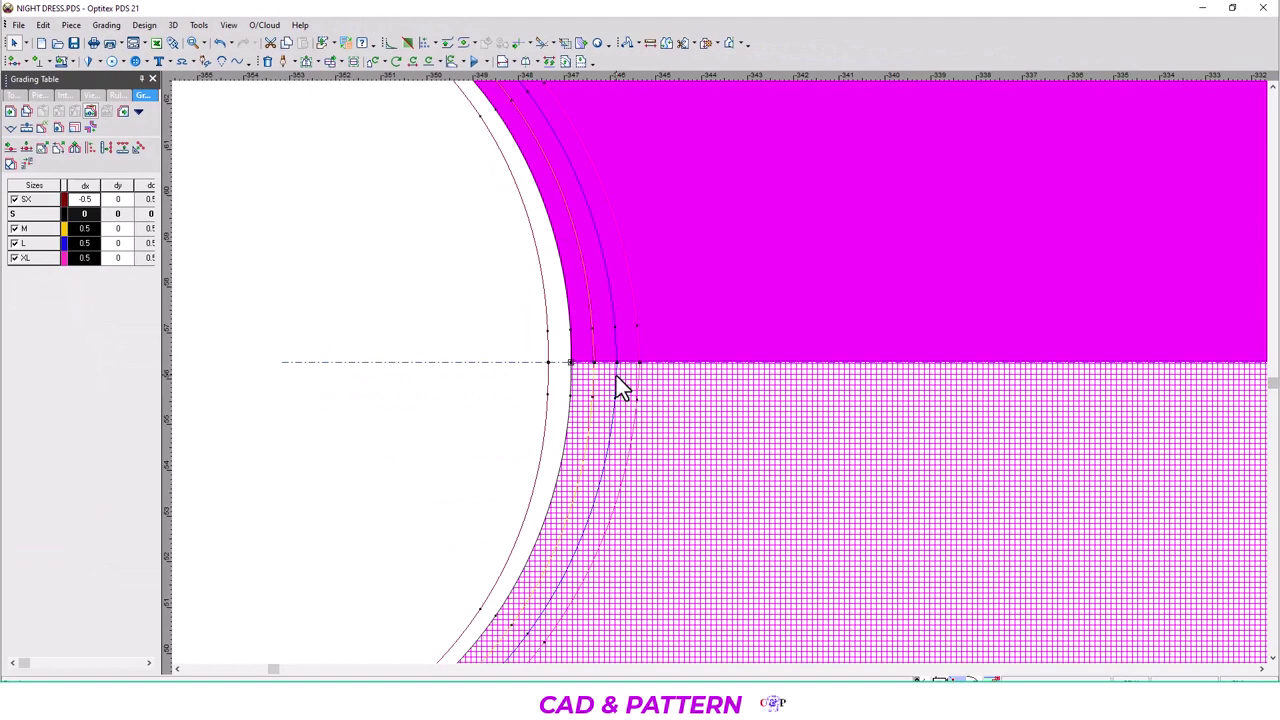
scroll(616, 376, "down", 1)
scroll(719, 376, "down", 1)
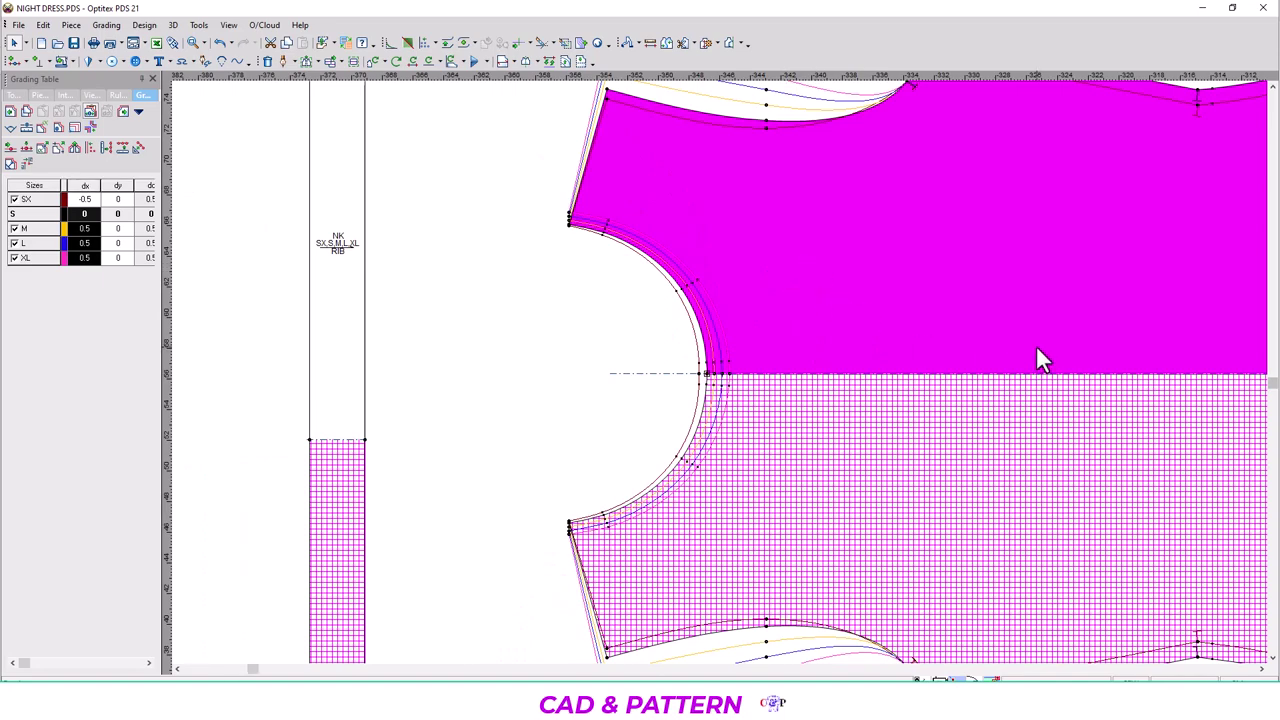
scroll(1036, 345, "down", 2)
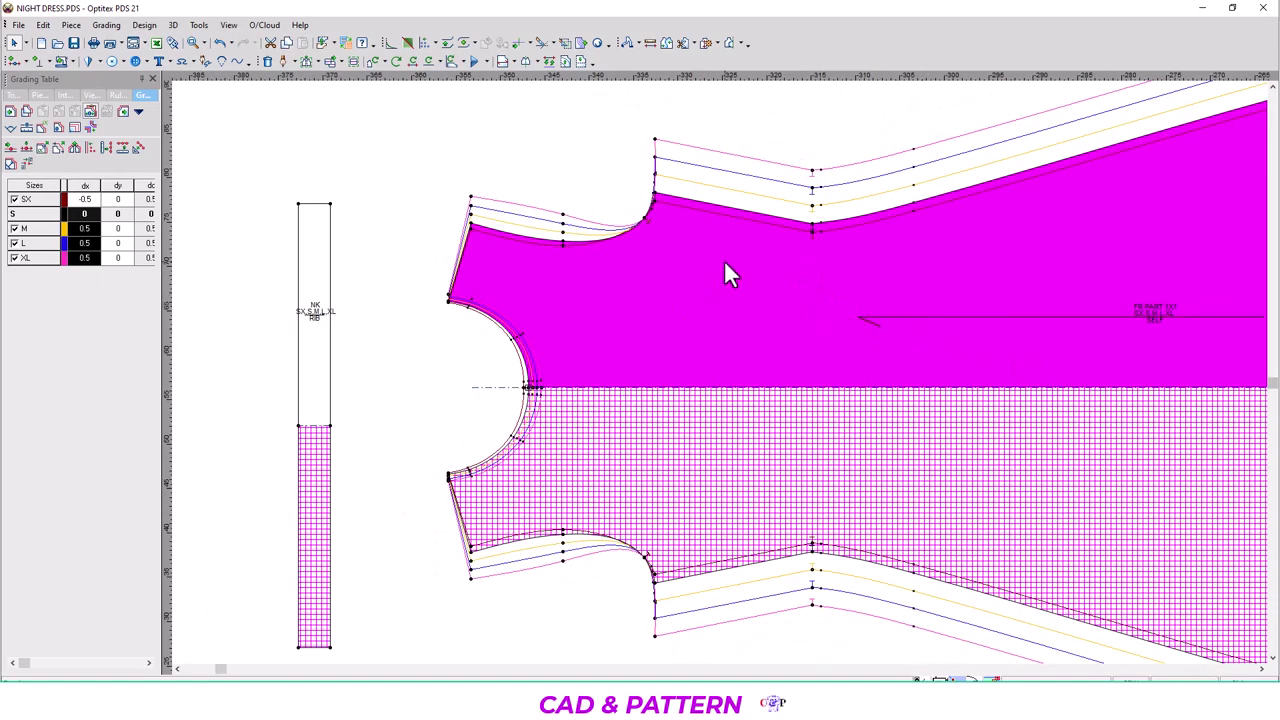
scroll(727, 256, "up", 2)
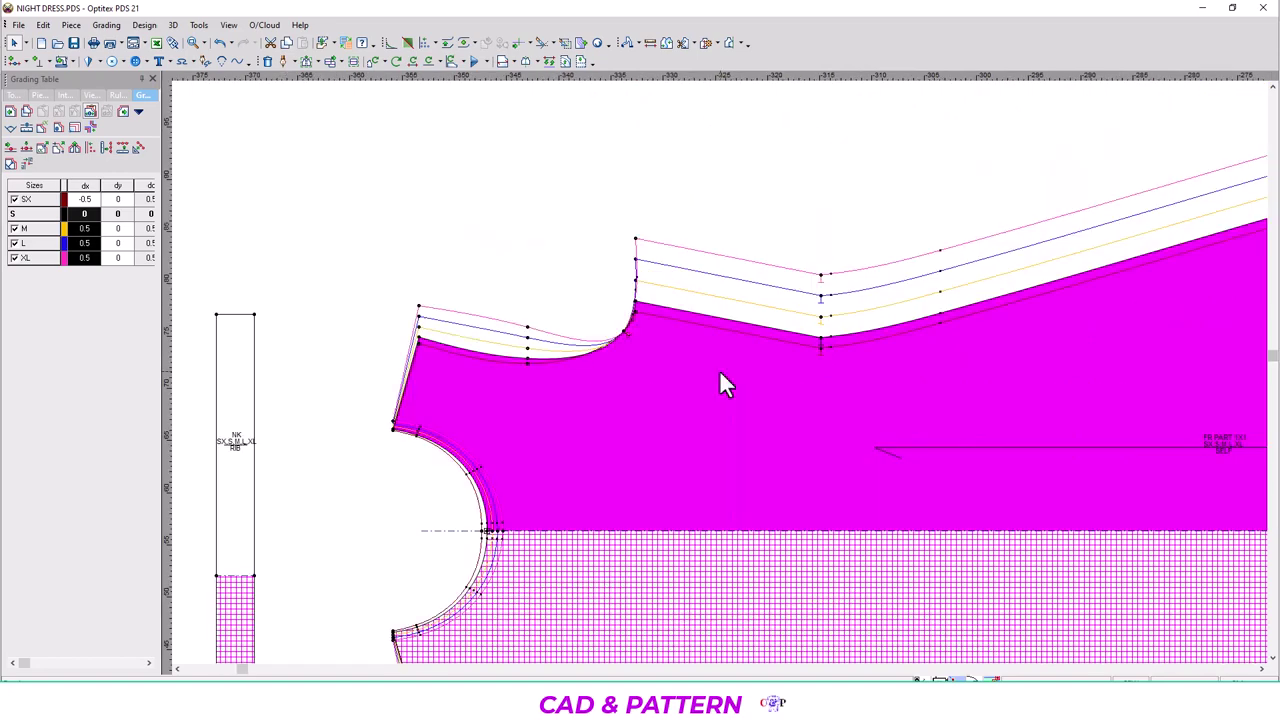
scroll(719, 375, "up", 1)
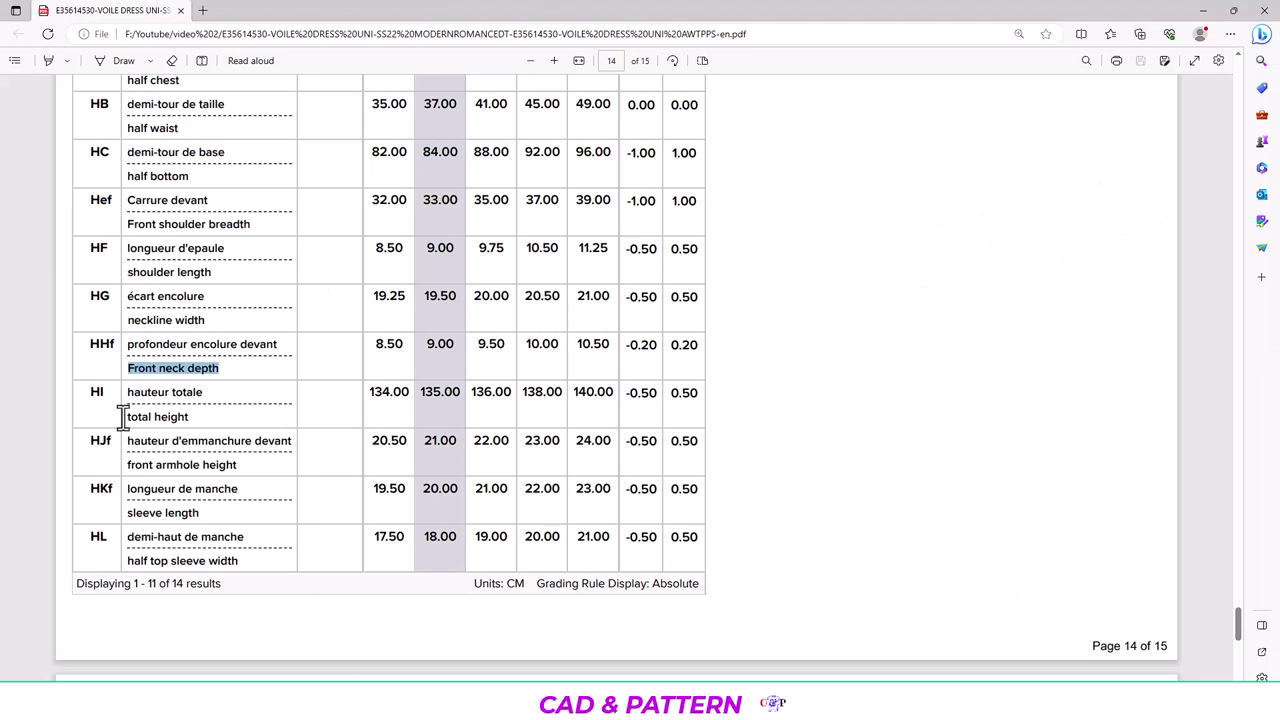
Highlight the total height values across all sizes (134.00–140.00, ±0.50 grades) in the PDF.
left_click_drag(125, 417, 213, 422)
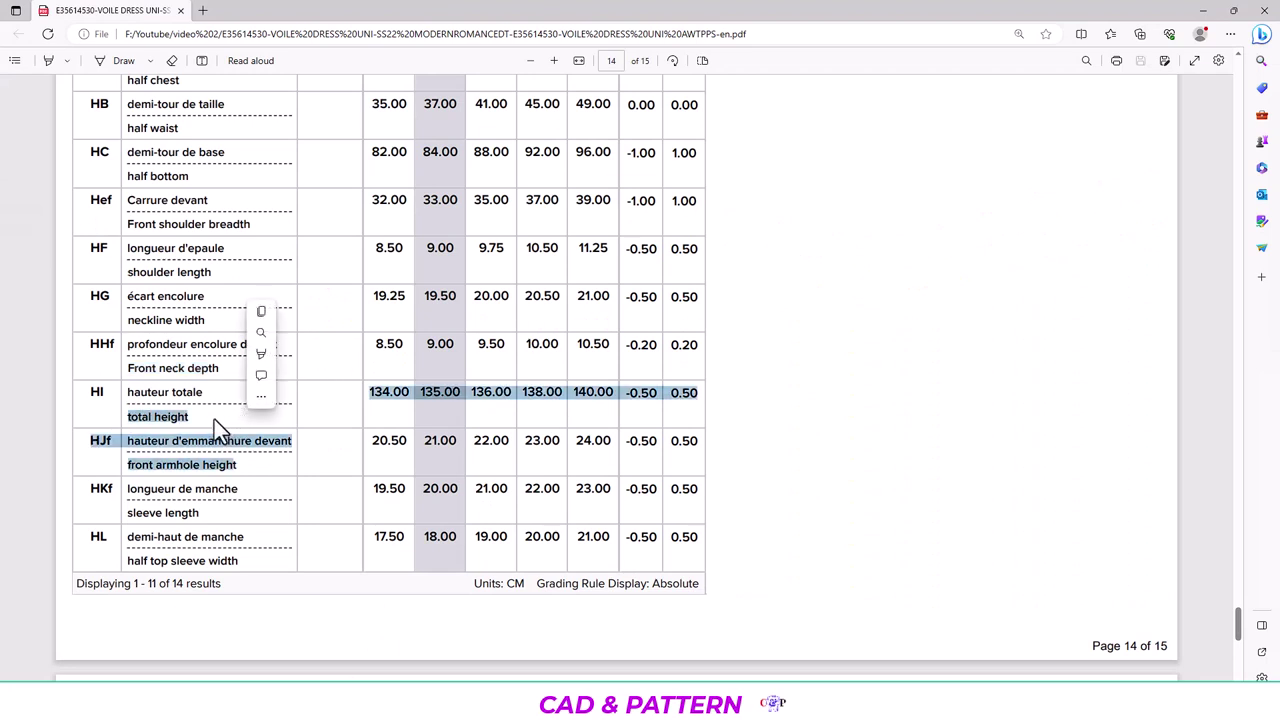
left_click(395, 402)
mouse_move(368, 391)
left_mouse_down()
mouse_move(701, 432)
mouse_move(731, 391)
left_mouse_up()
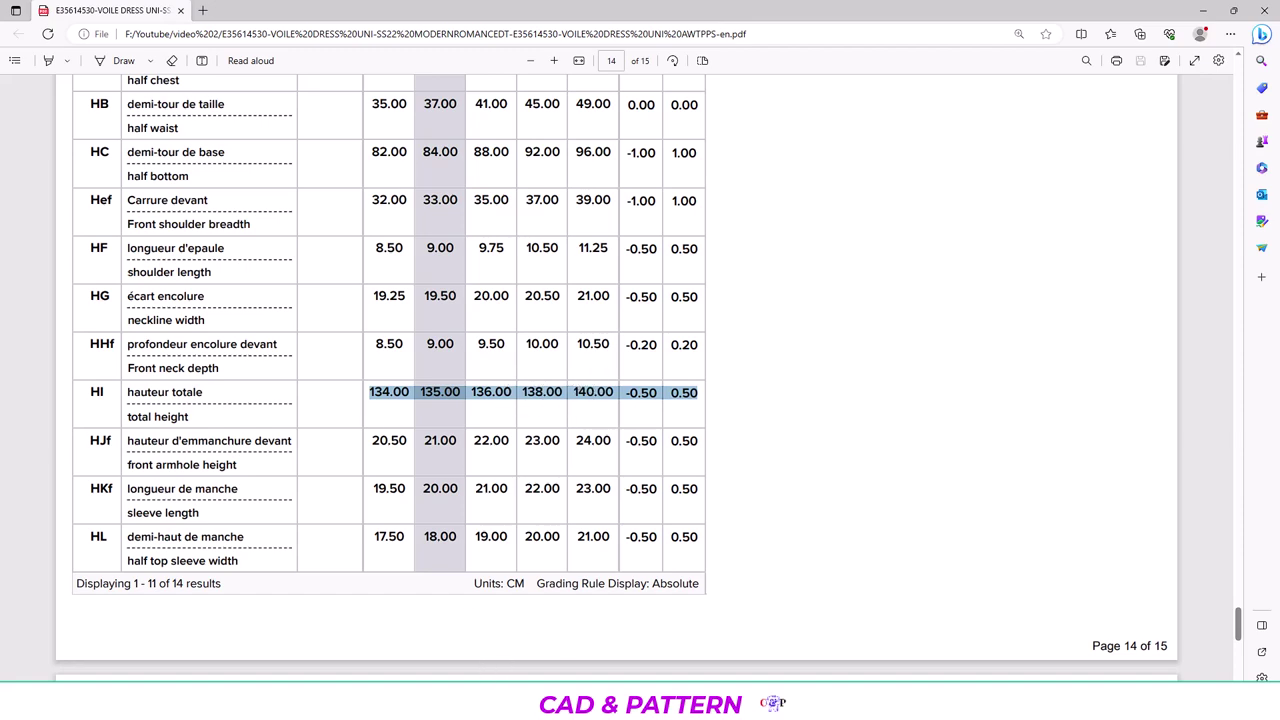
scroll(700, 372, "down", 2)
Select the hem point on the front fold and enter dx grades SX -1, M 1, L and XL 2.
scroll(708, 378, "down", 2)
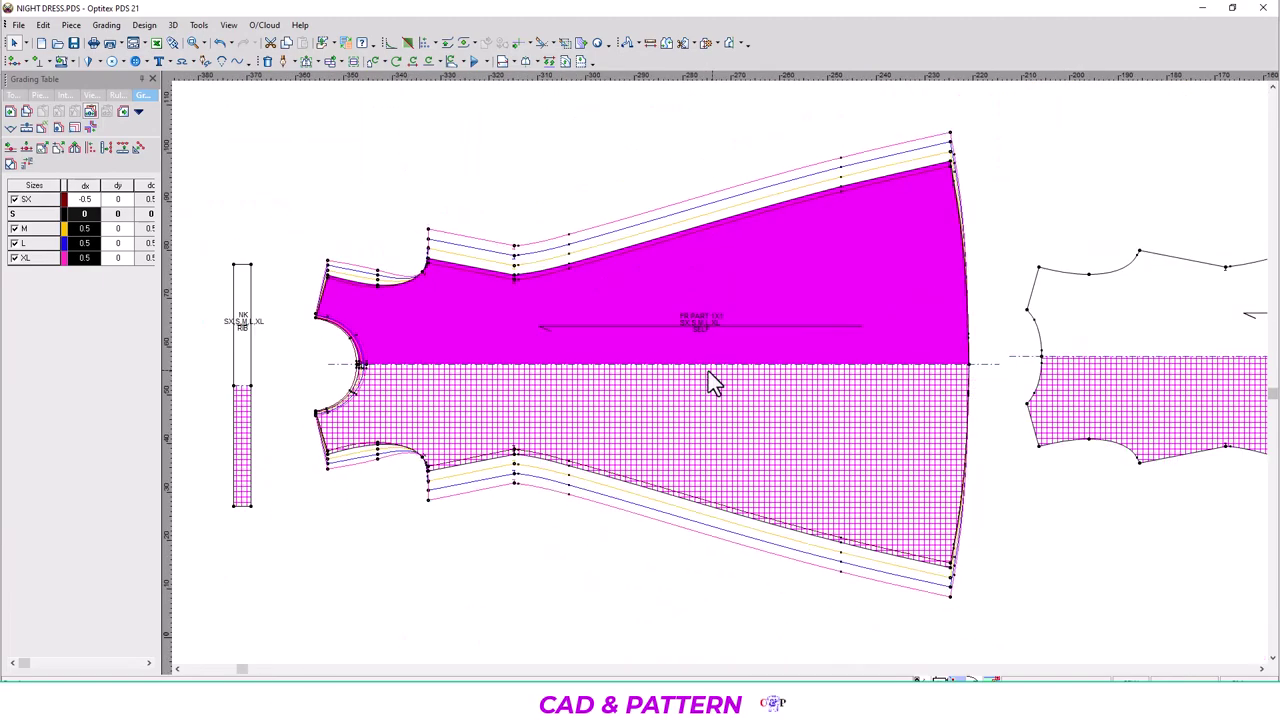
scroll(791, 380, "down", 2)
scroll(791, 380, "up", 1)
scroll(740, 372, "up", 2)
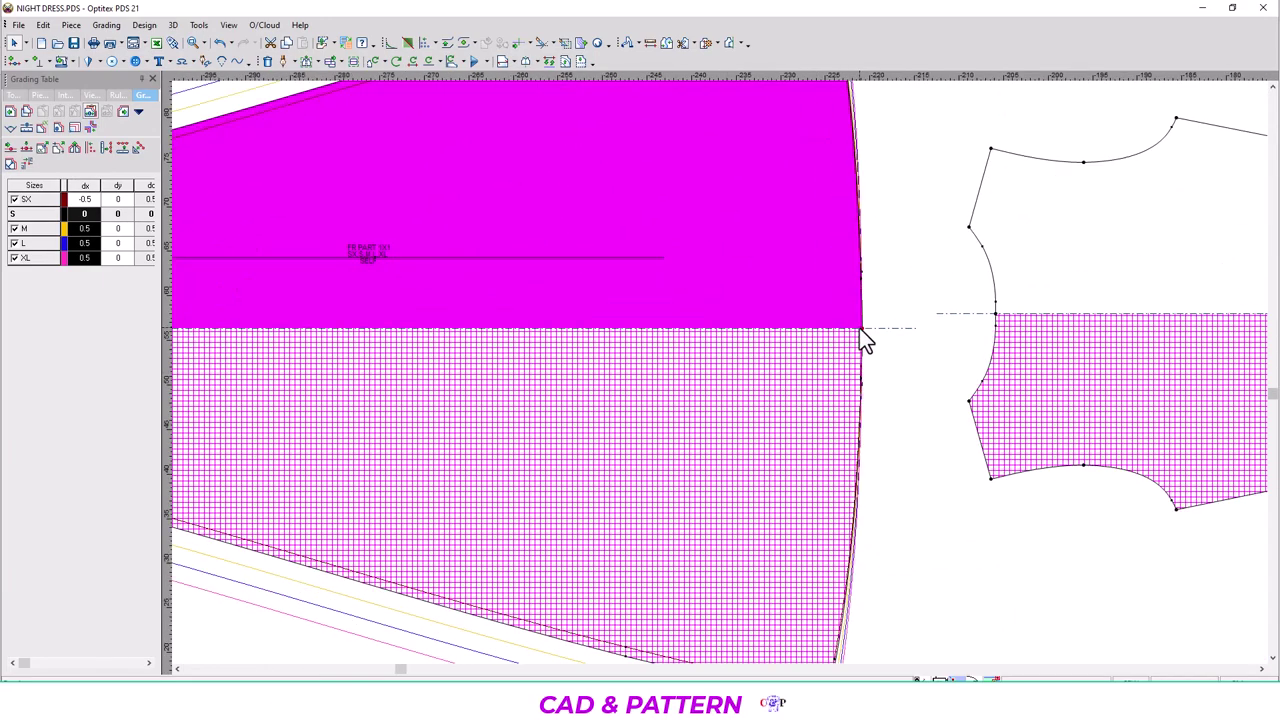
left_click(860, 330)
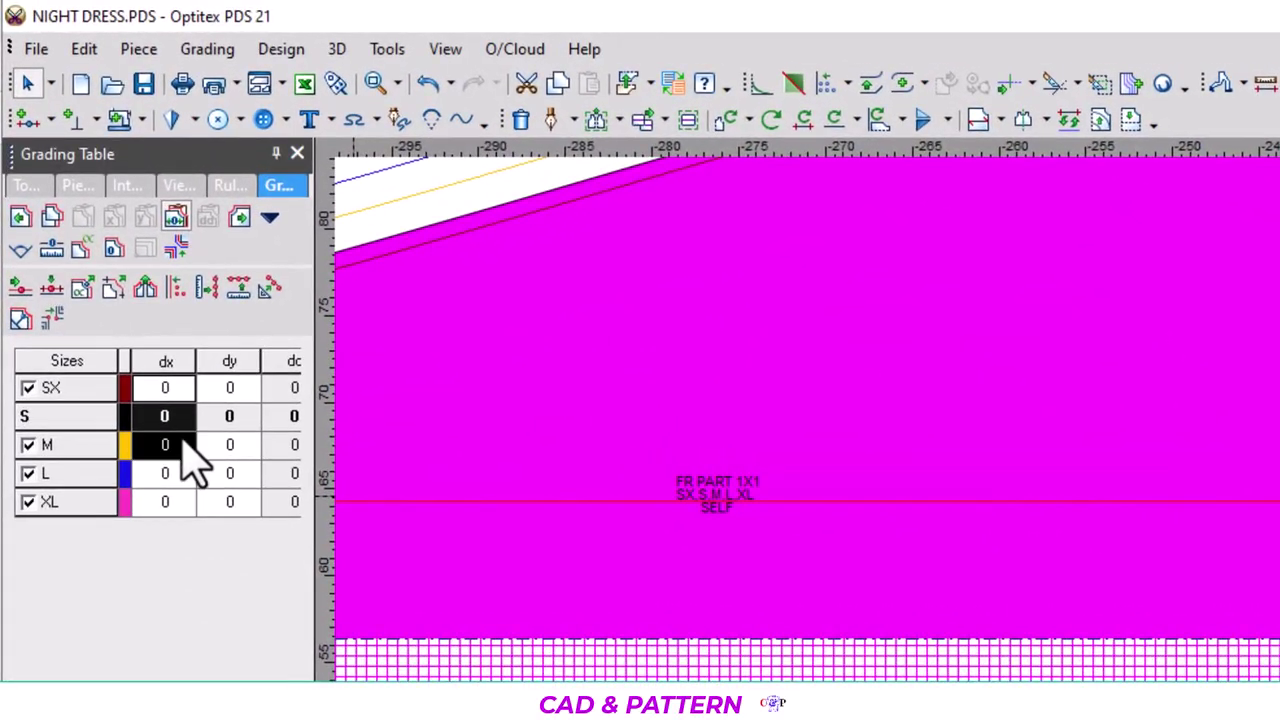
left_click(172, 418)
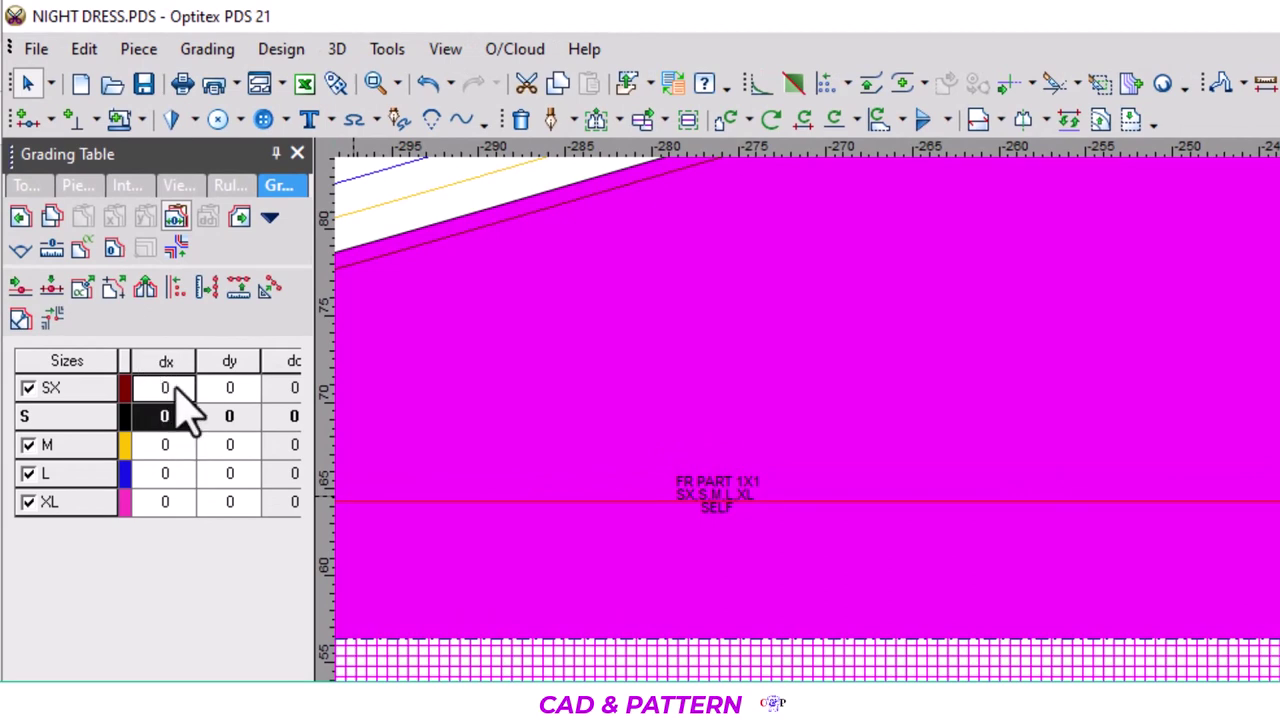
left_click(182, 394)
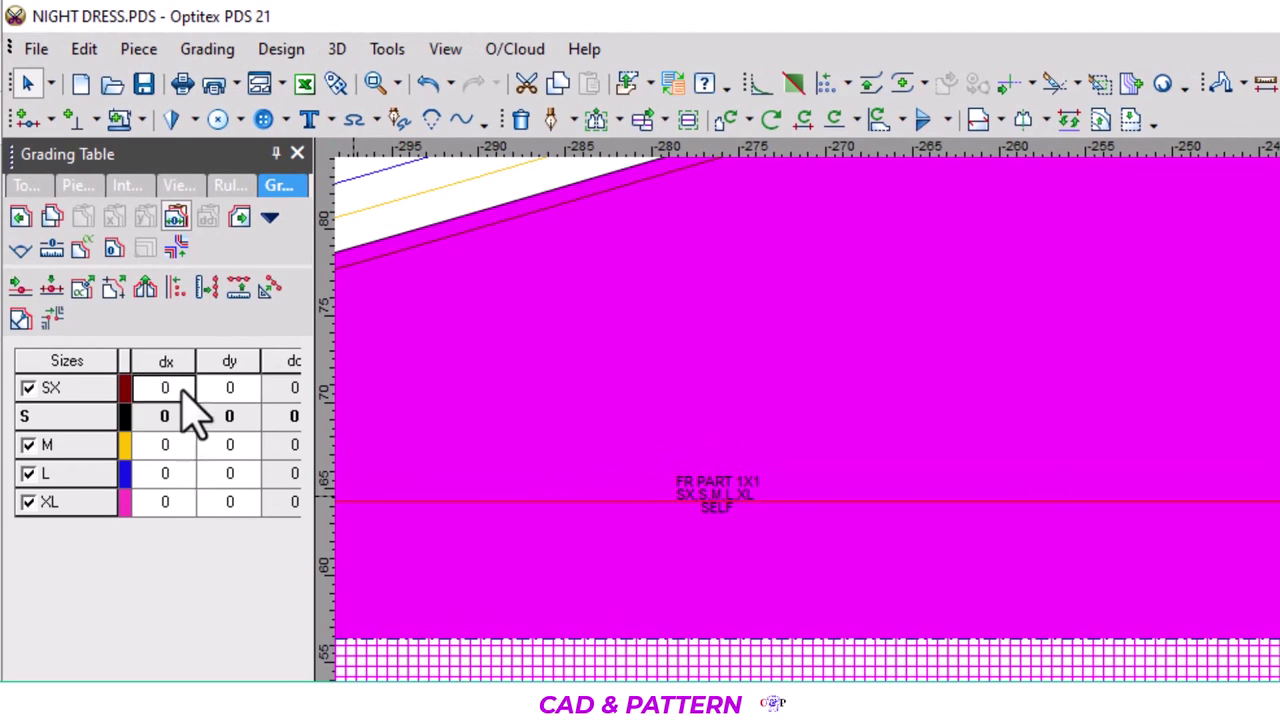
left_click_drag(183, 415, 180, 445)
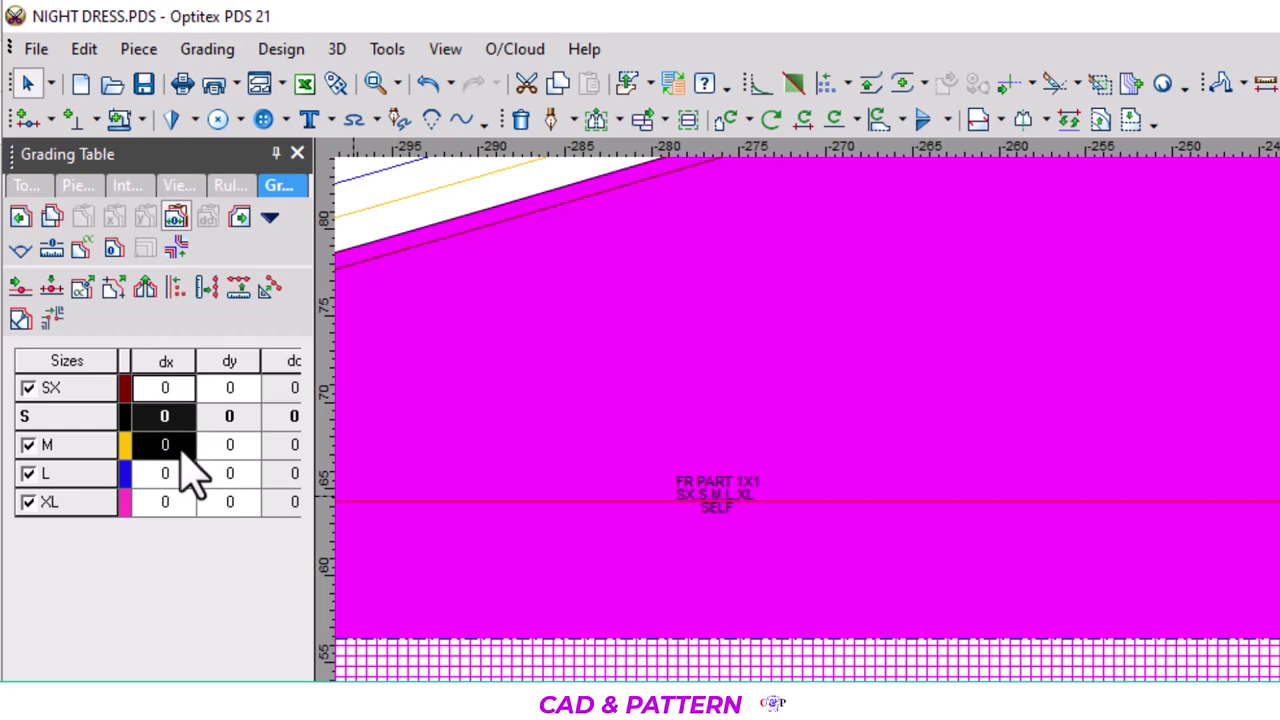
type("1")
key("Return")
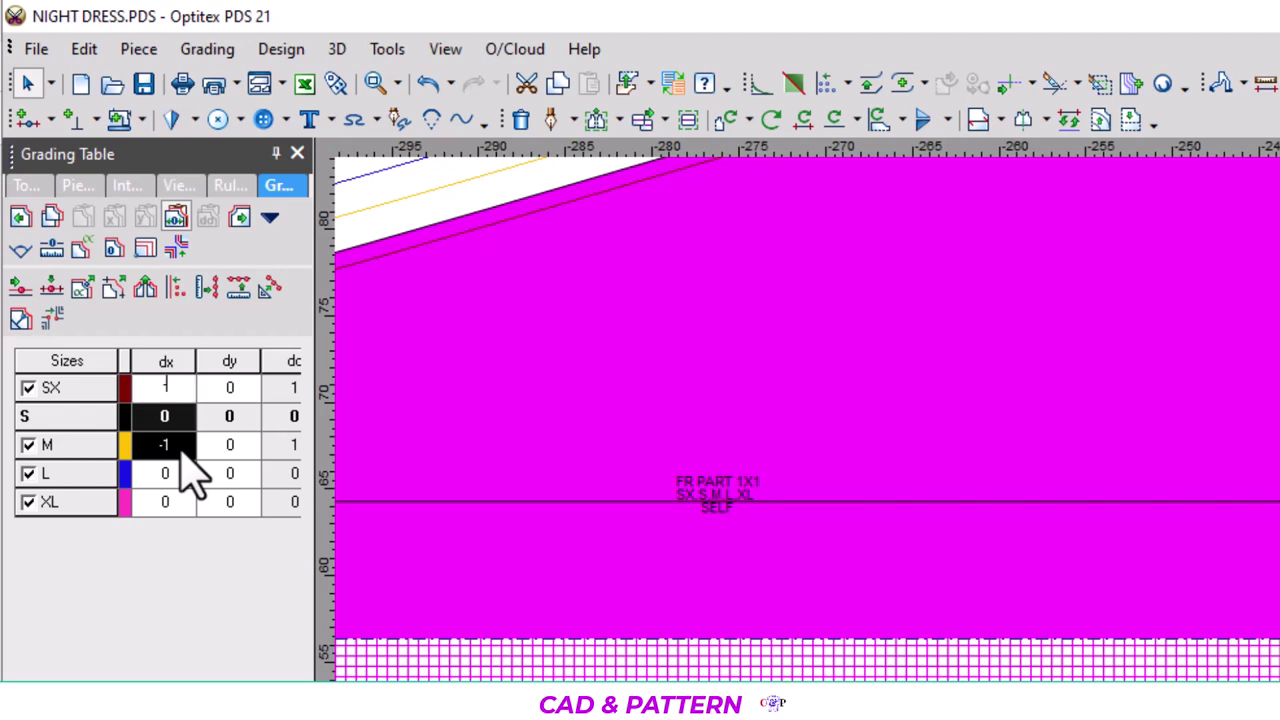
type("-1")
key("Return")
left_click(187, 505)
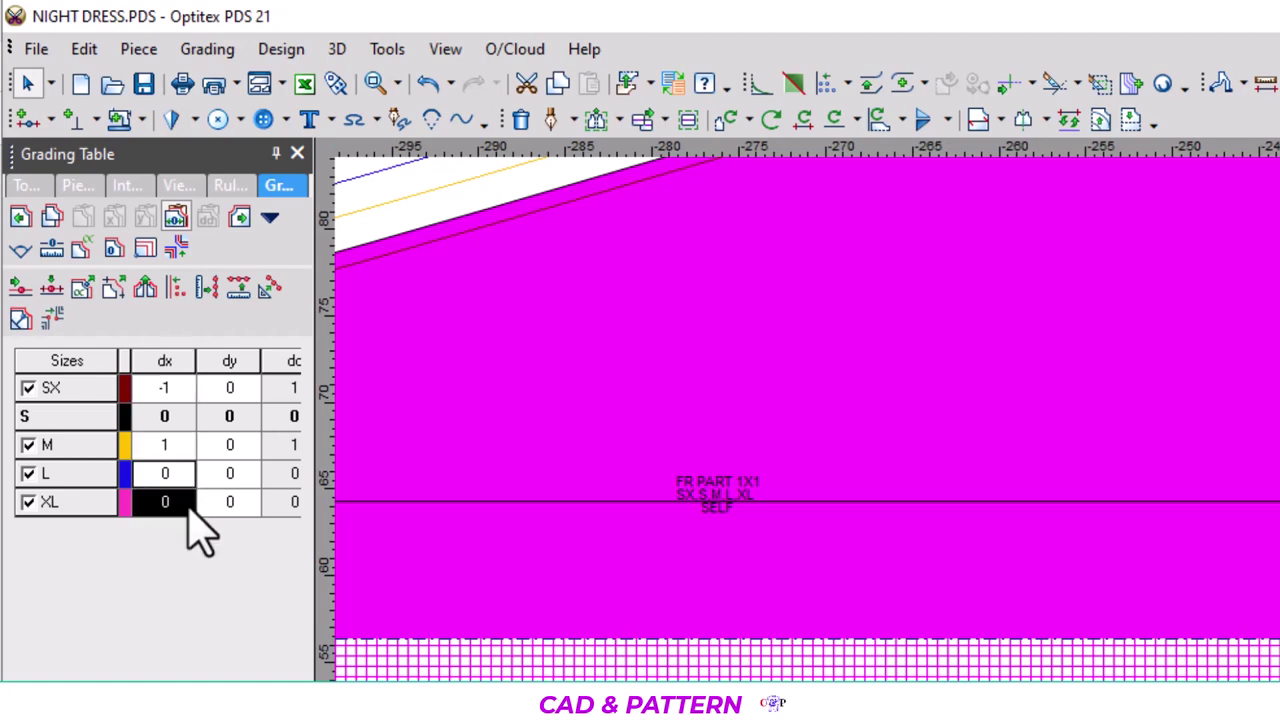
type("2")
key("Return")
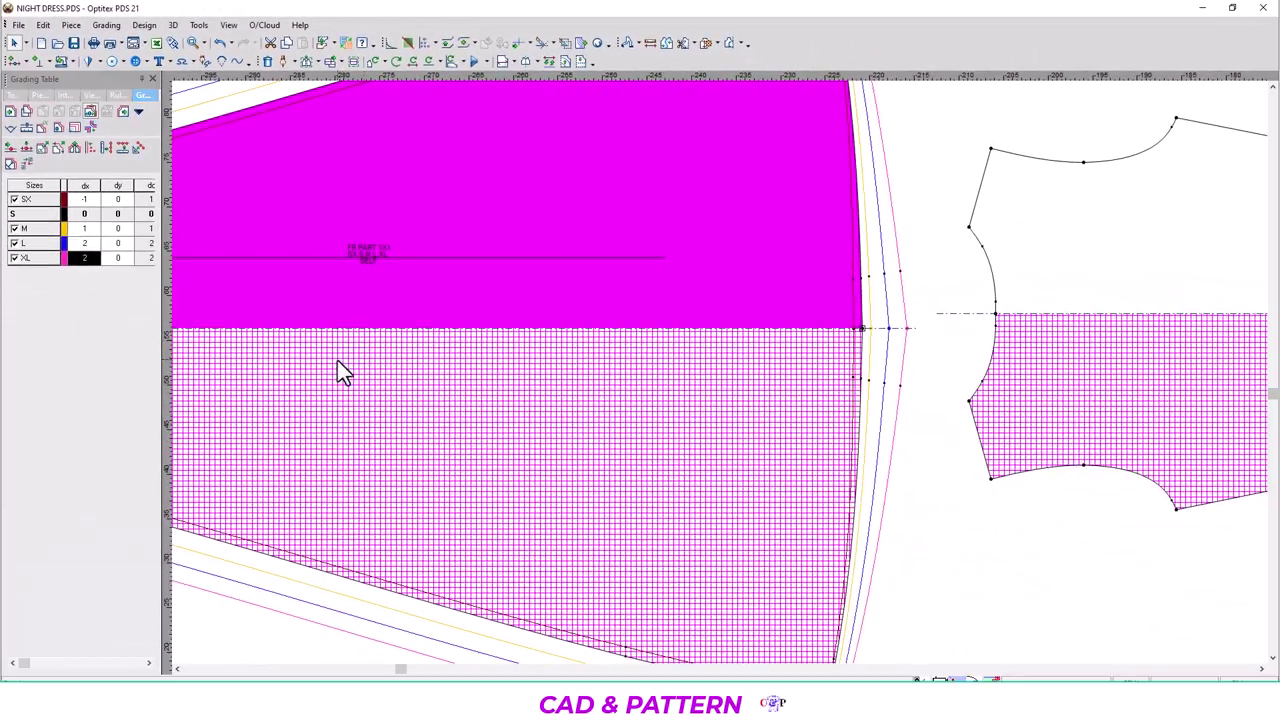
Copy the hem point's grading and paste it in full onto the side corner.
scroll(790, 395, "down", 5)
scroll(720, 371, "up", 4)
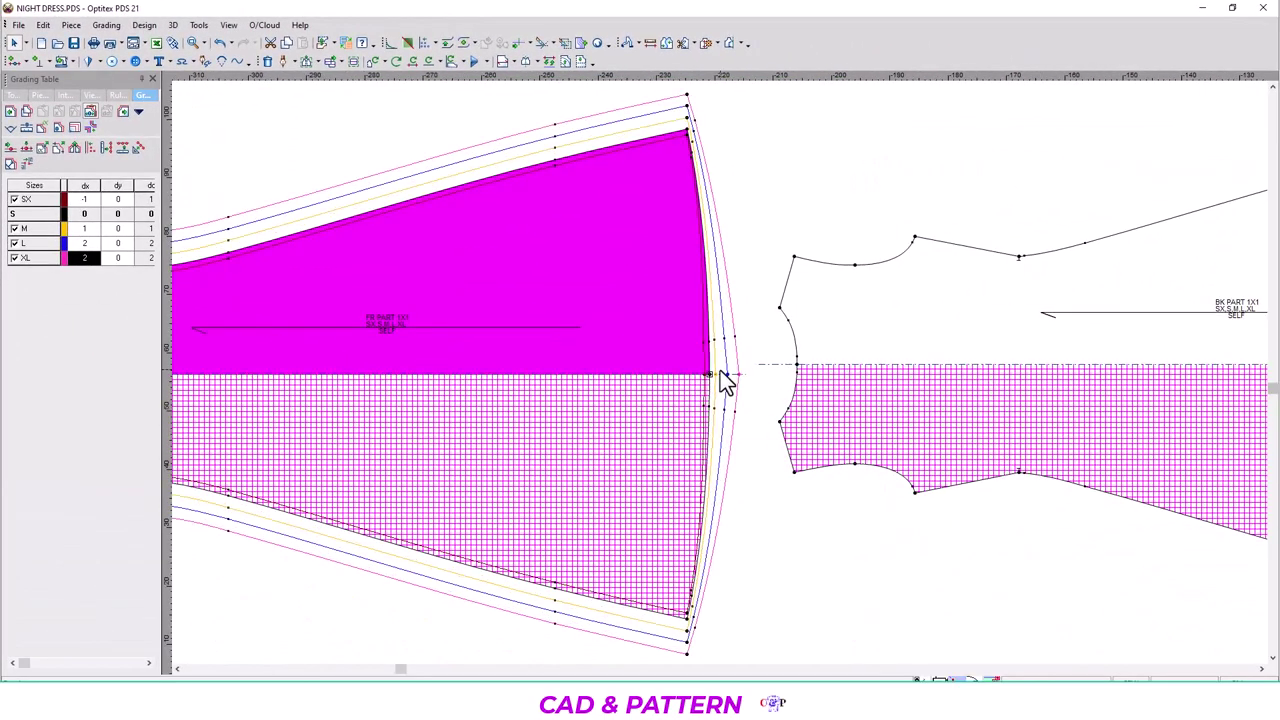
scroll(700, 395, "up", 2)
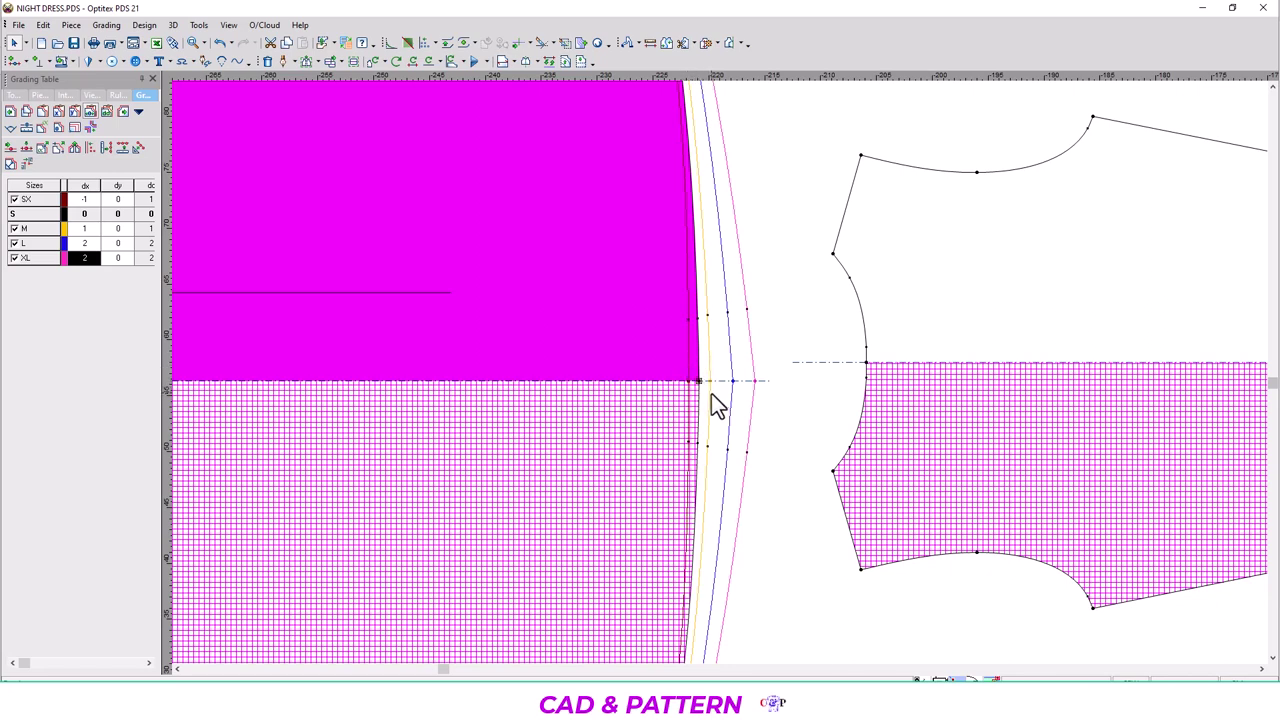
scroll(706, 380, "down", 2)
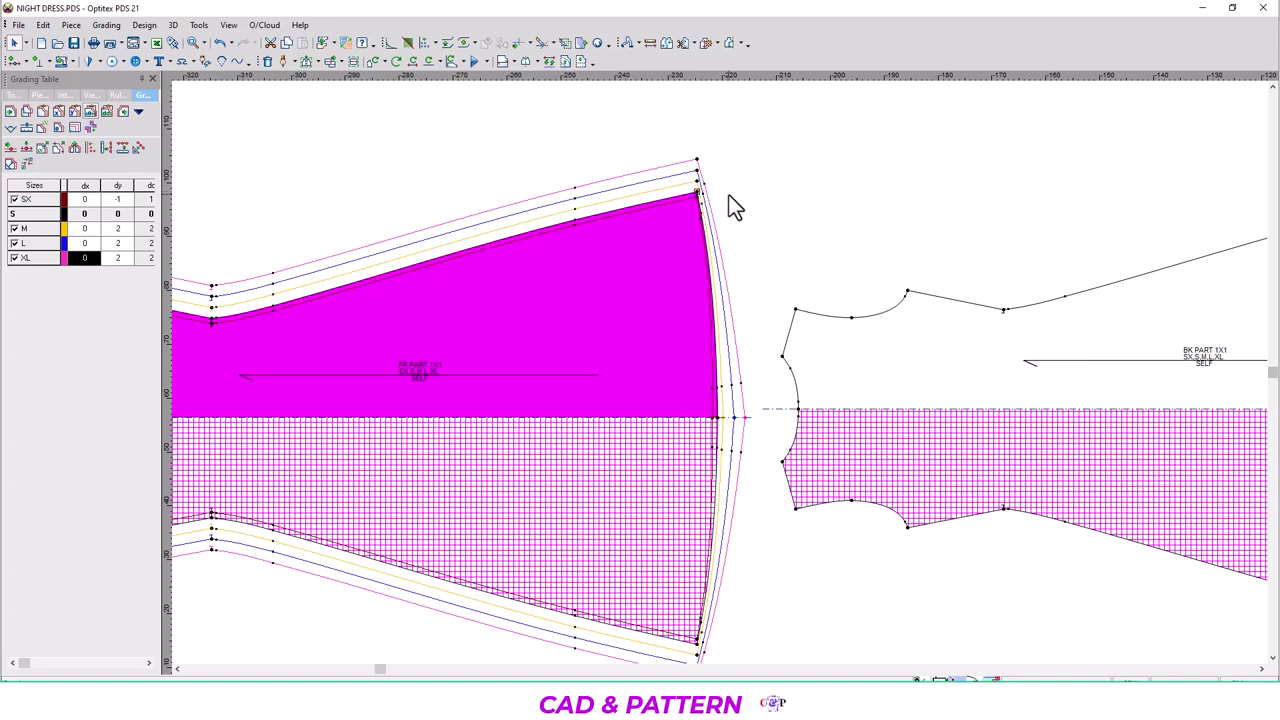
scroll(729, 195, "up", 3)
scroll(723, 369, "down", 1)
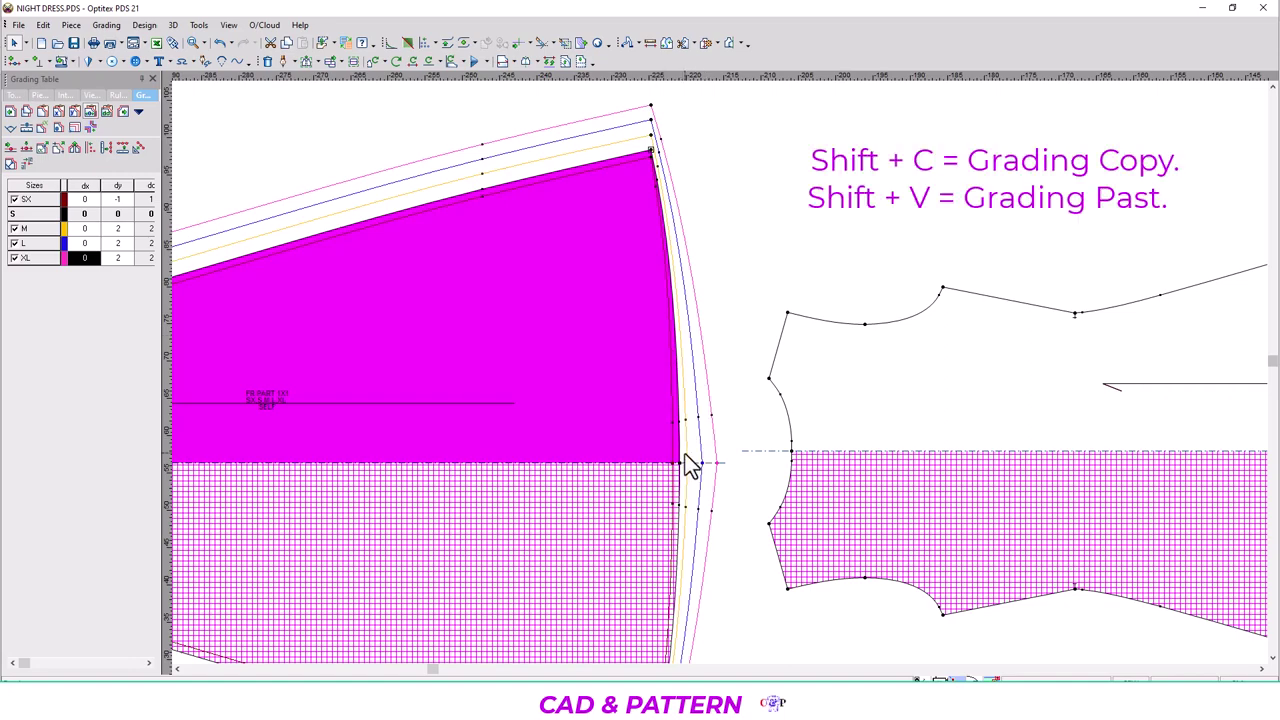
scroll(689, 464, "up", 2)
left_click(706, 398)
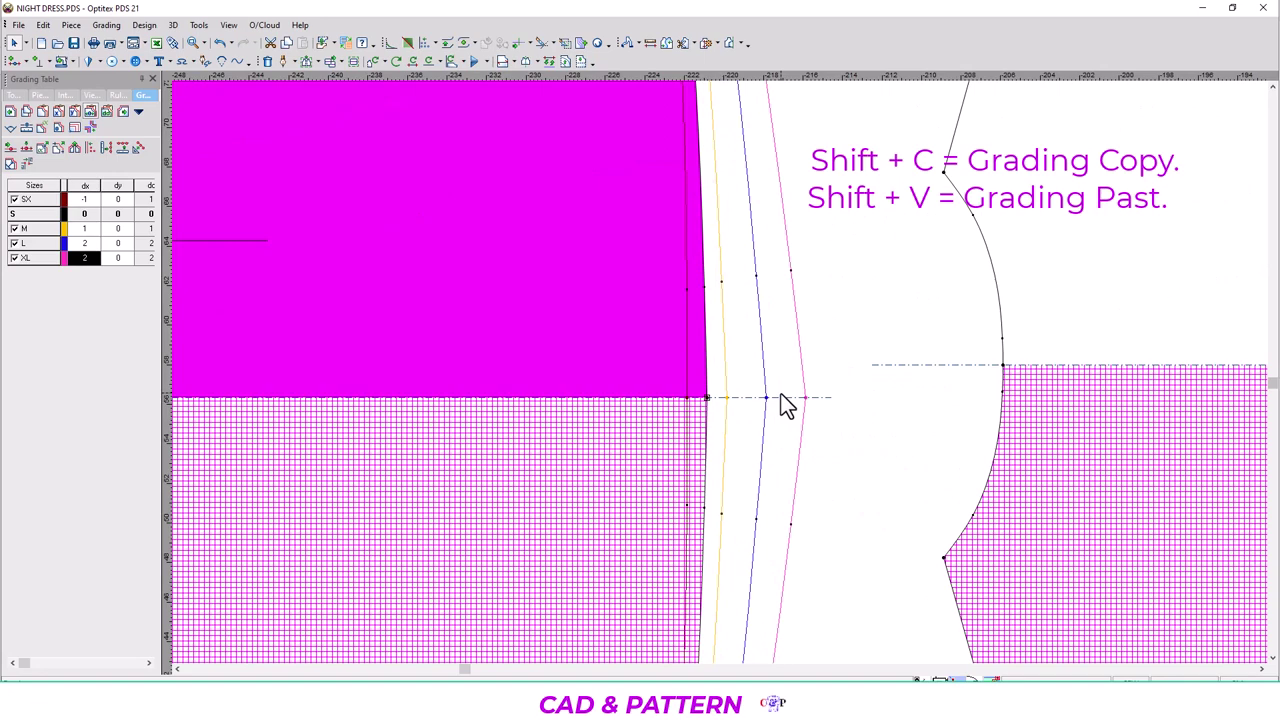
scroll(720, 366, "down", 1)
scroll(705, 275, "down", 1)
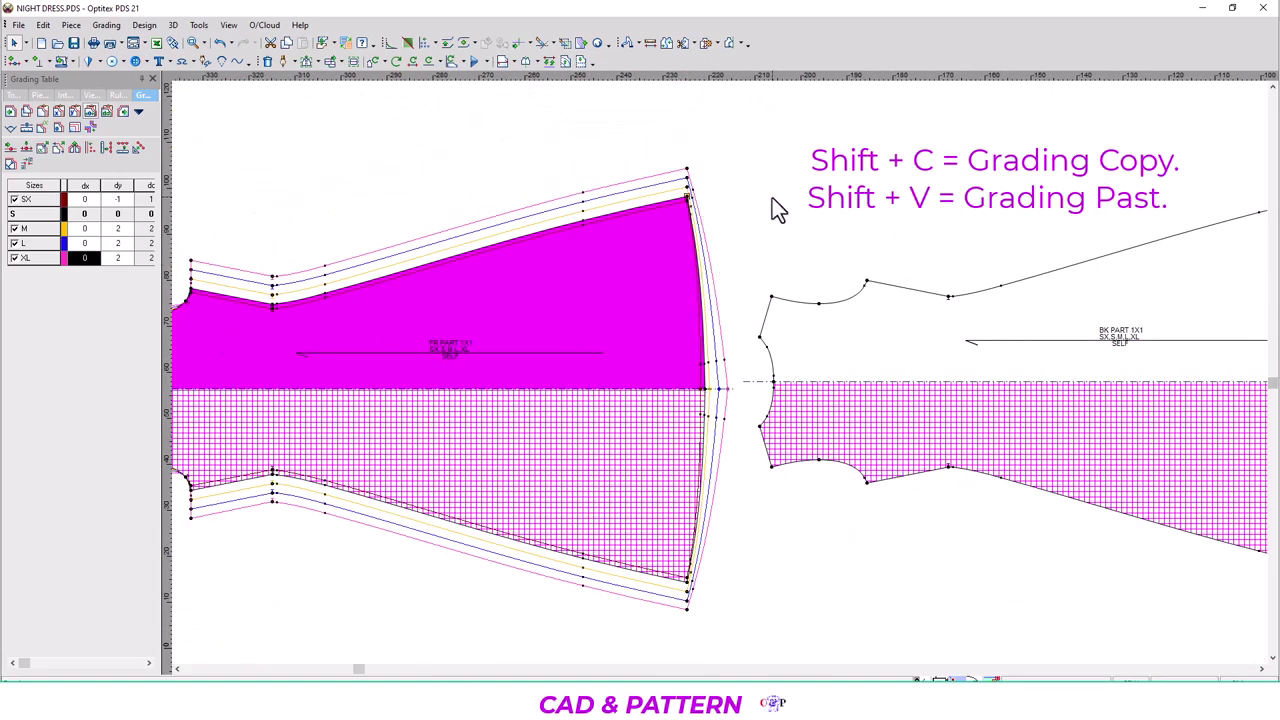
key("shift+v")
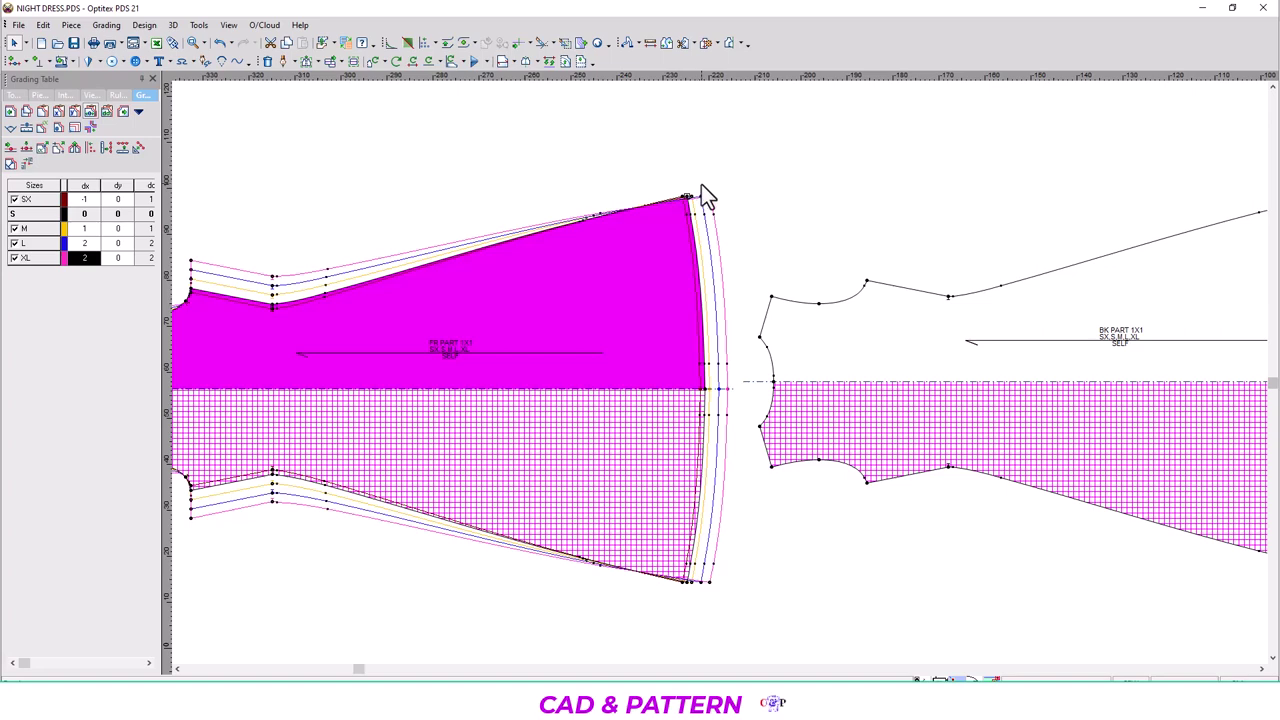
Undo the full paste and apply only the dx grading (SX -1, M 1, L/XL 2) to the corner.
scroll(690, 190, "up", 2)
scroll(720, 375, "up", 1)
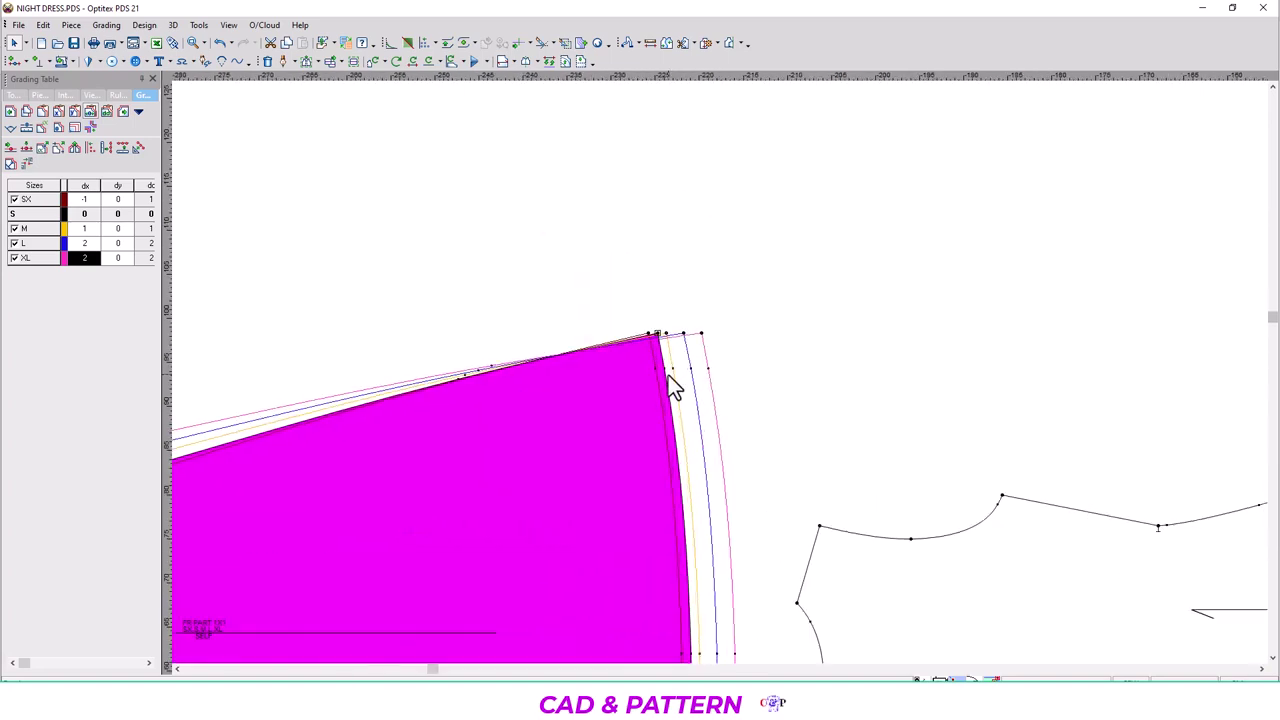
key("ctrl+v")
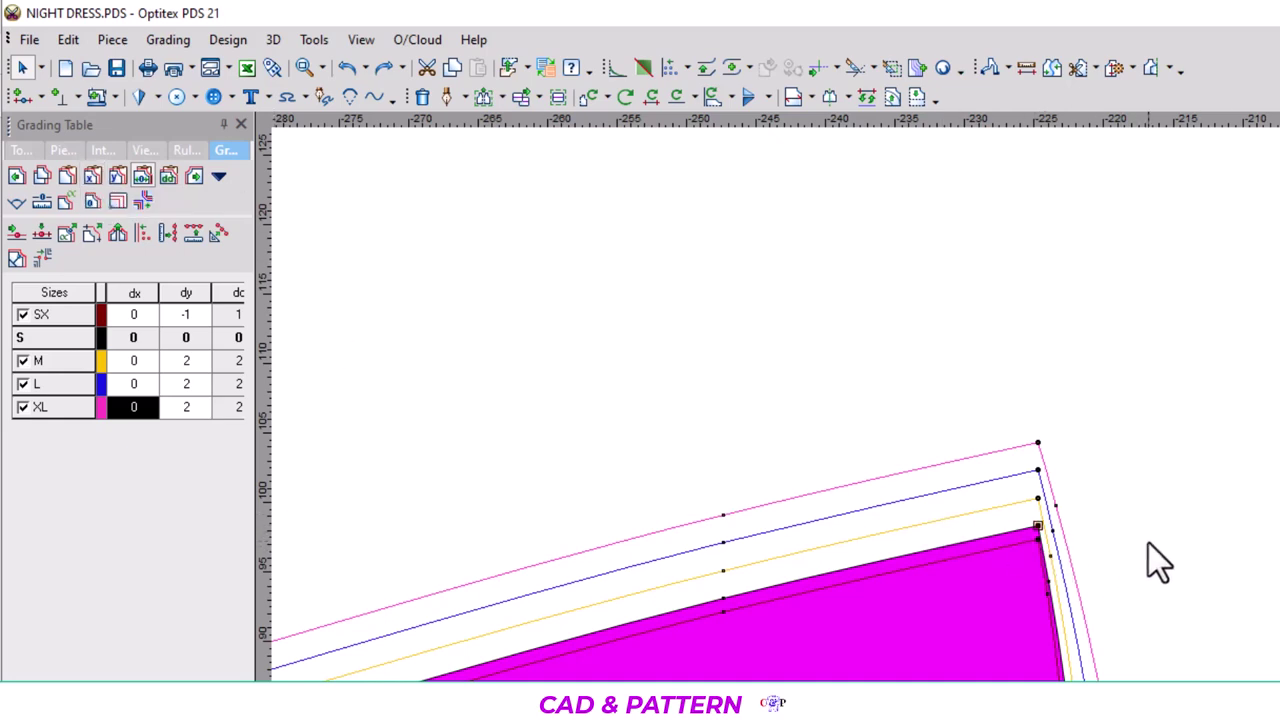
left_click(91, 178)
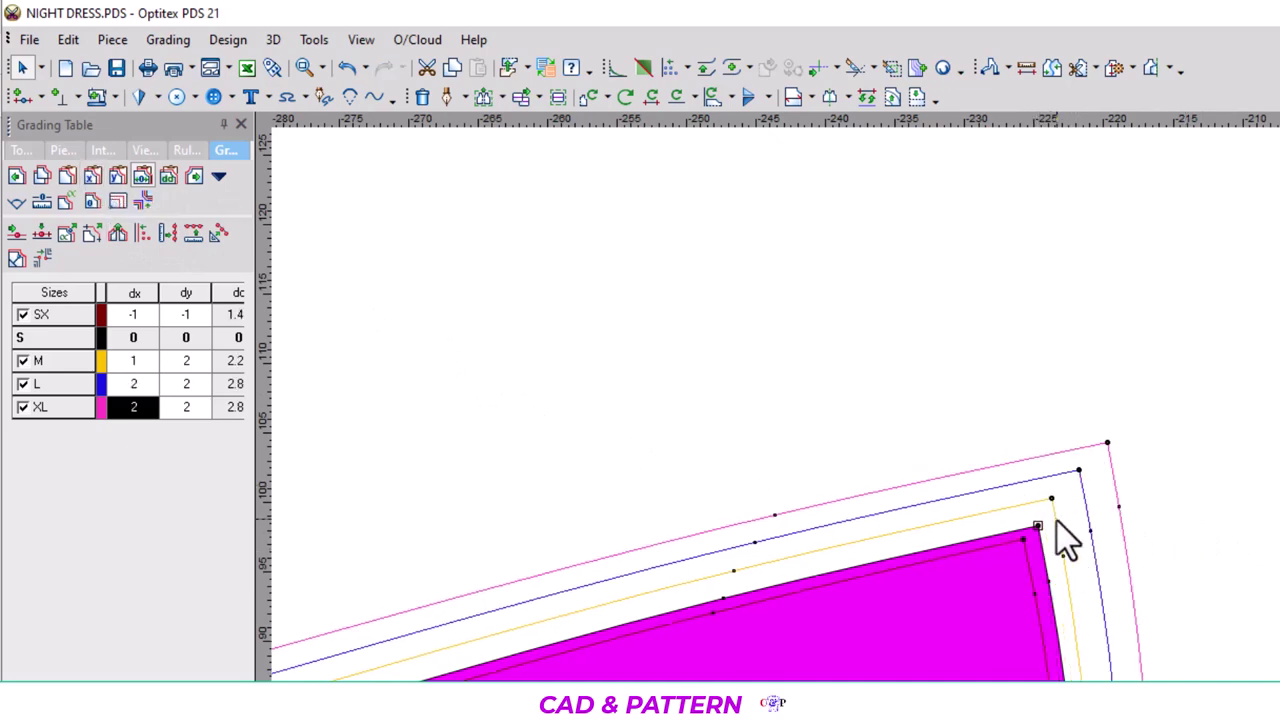
scroll(1068, 600, "down", 2)
scroll(1110, 625, "down", 3)
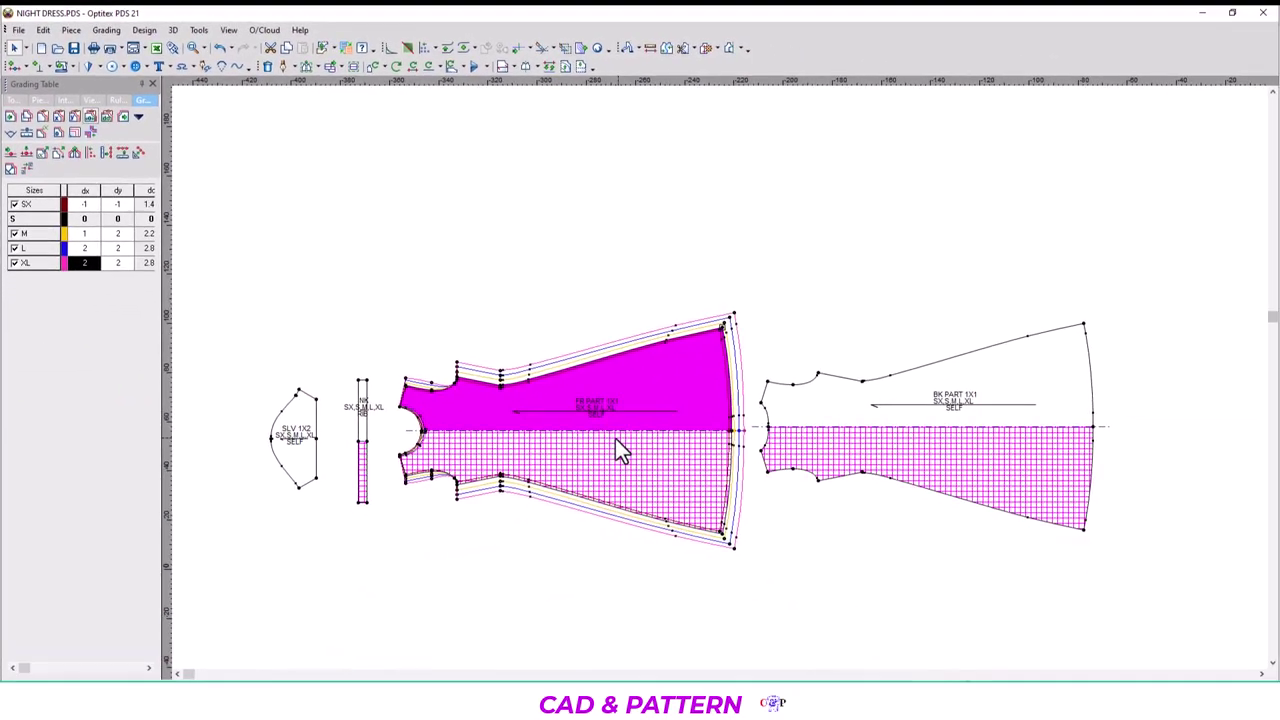
Select the front neck-shoulder point and set its SX dx grade to -0.5.
scroll(506, 395, "up", 2)
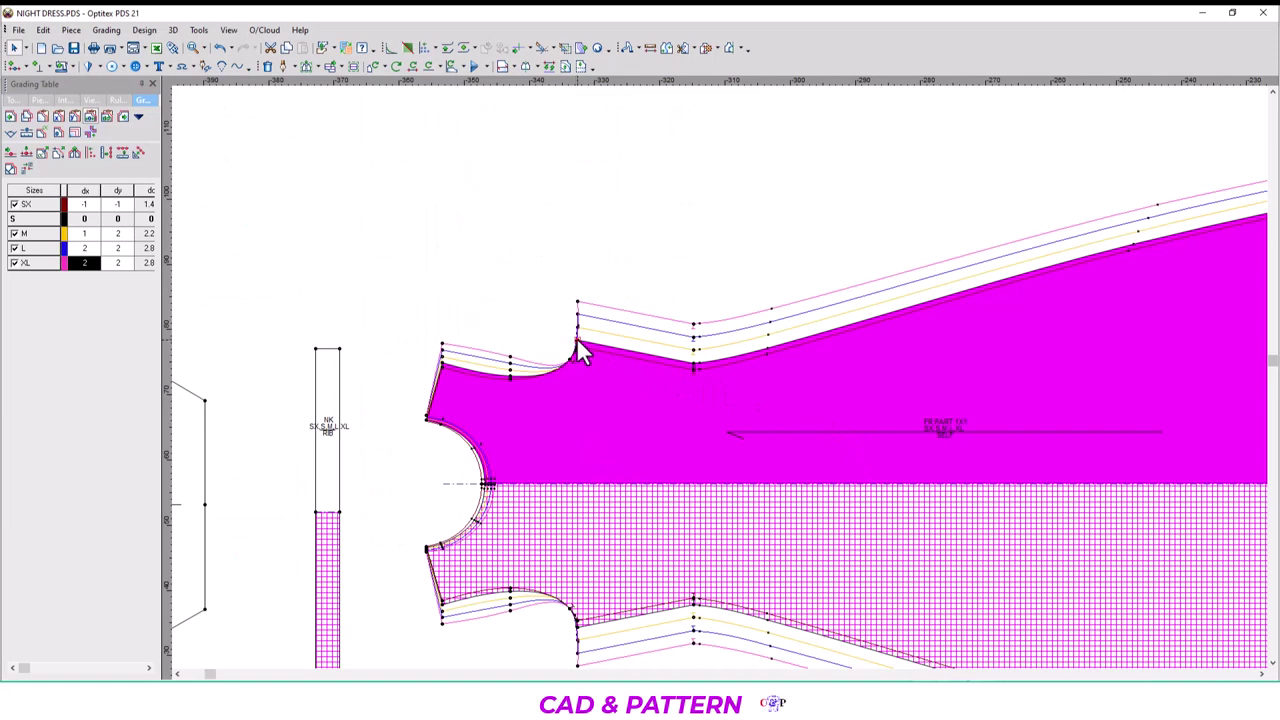
left_click(578, 341)
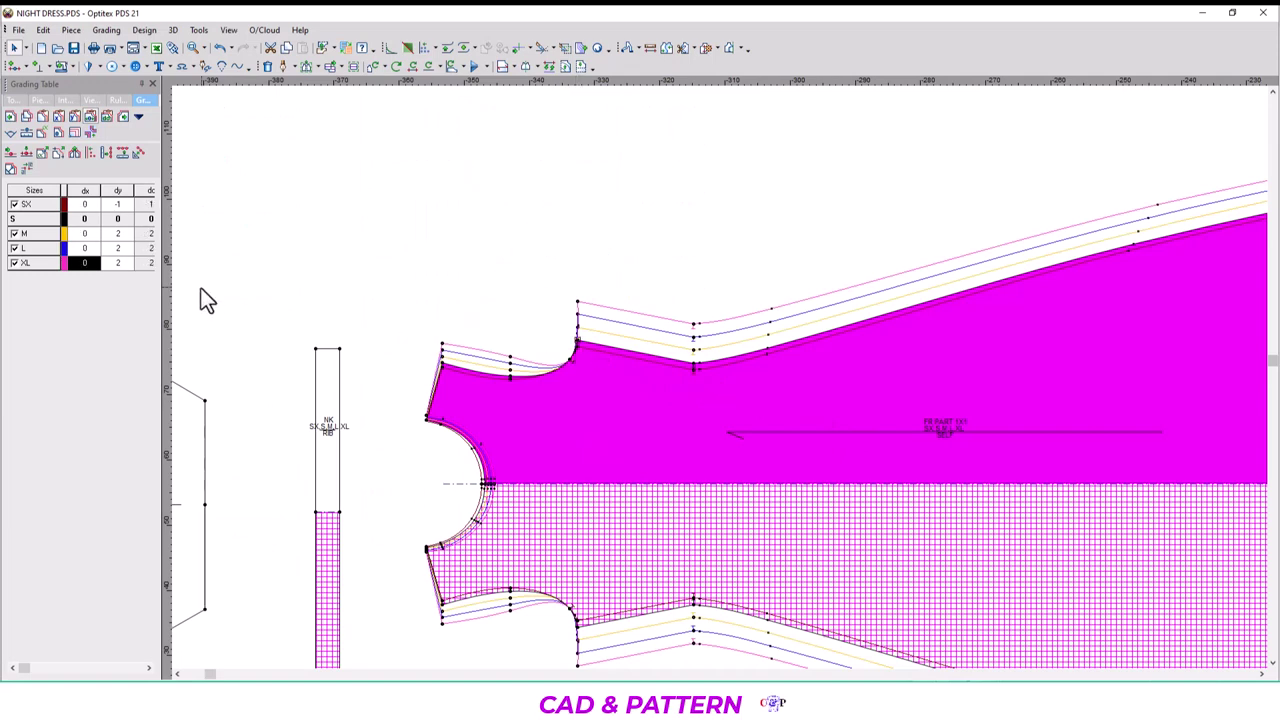
double_click(94, 204)
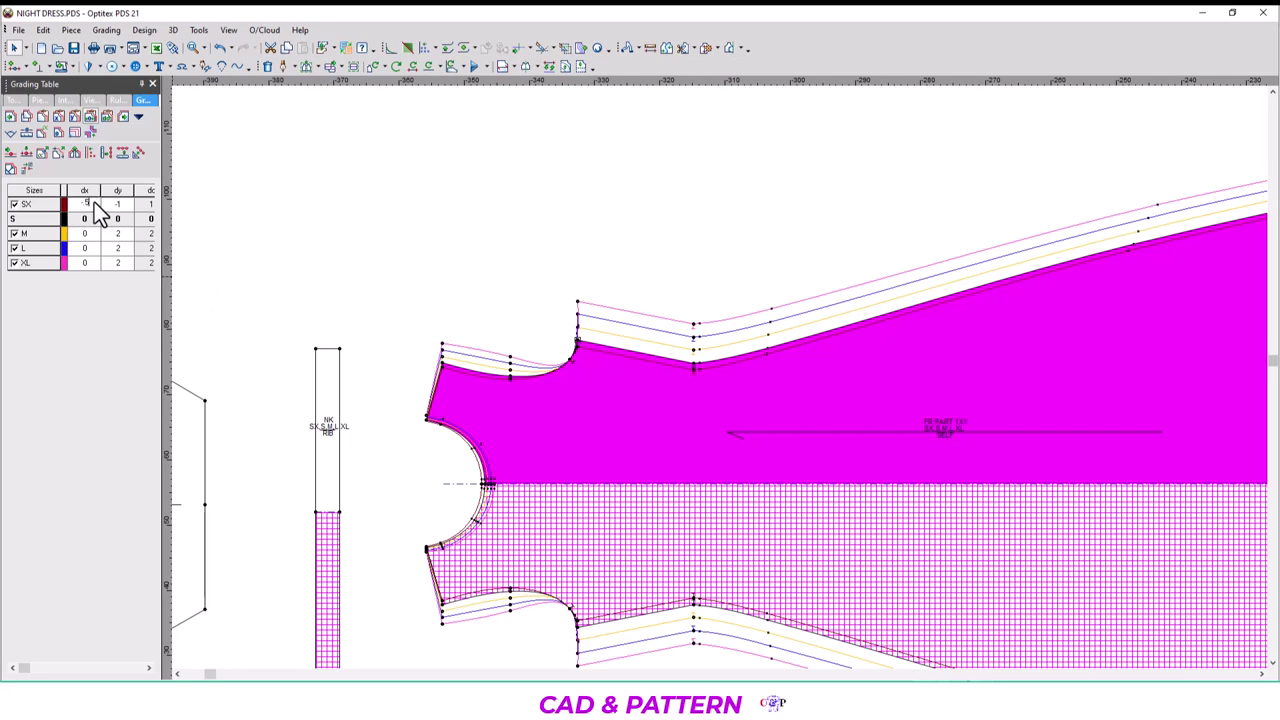
key("Return")
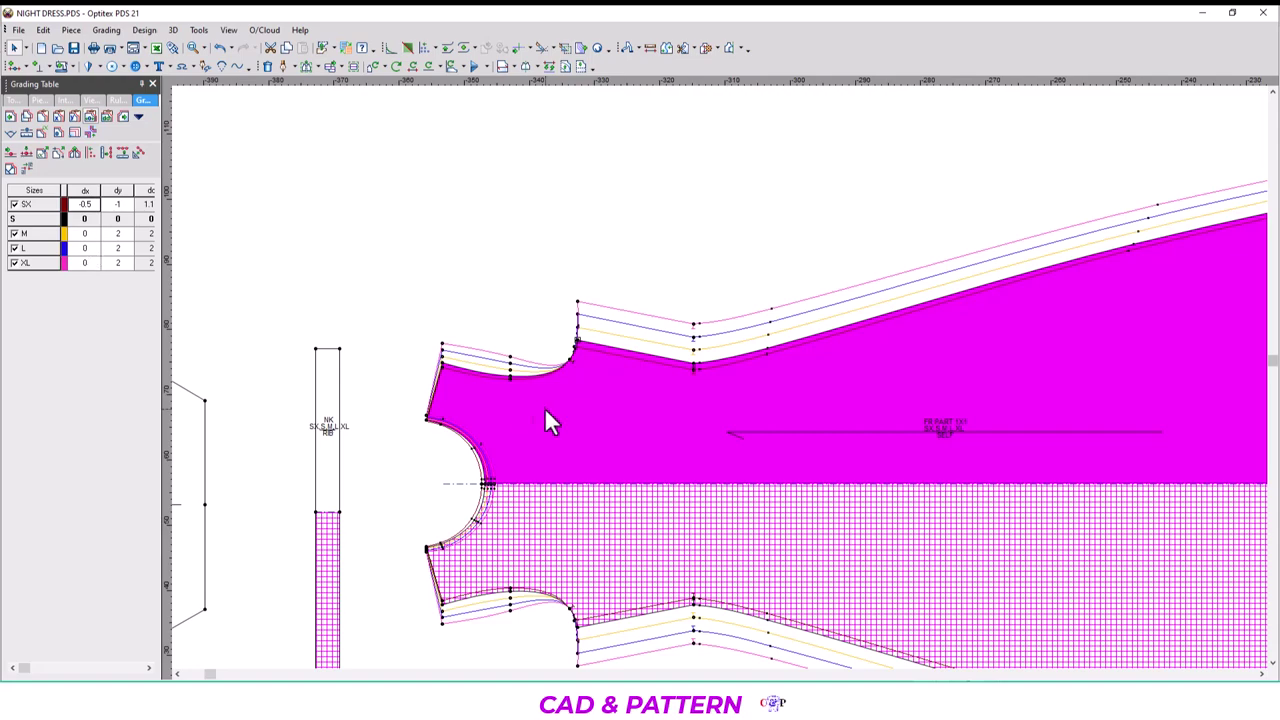
Set the neck-shoulder point's dx grade to 1 for M, L and XL.
scroll(724, 367, "up", 2)
scroll(725, 375, "up", 2)
scroll(725, 375, "up", 2)
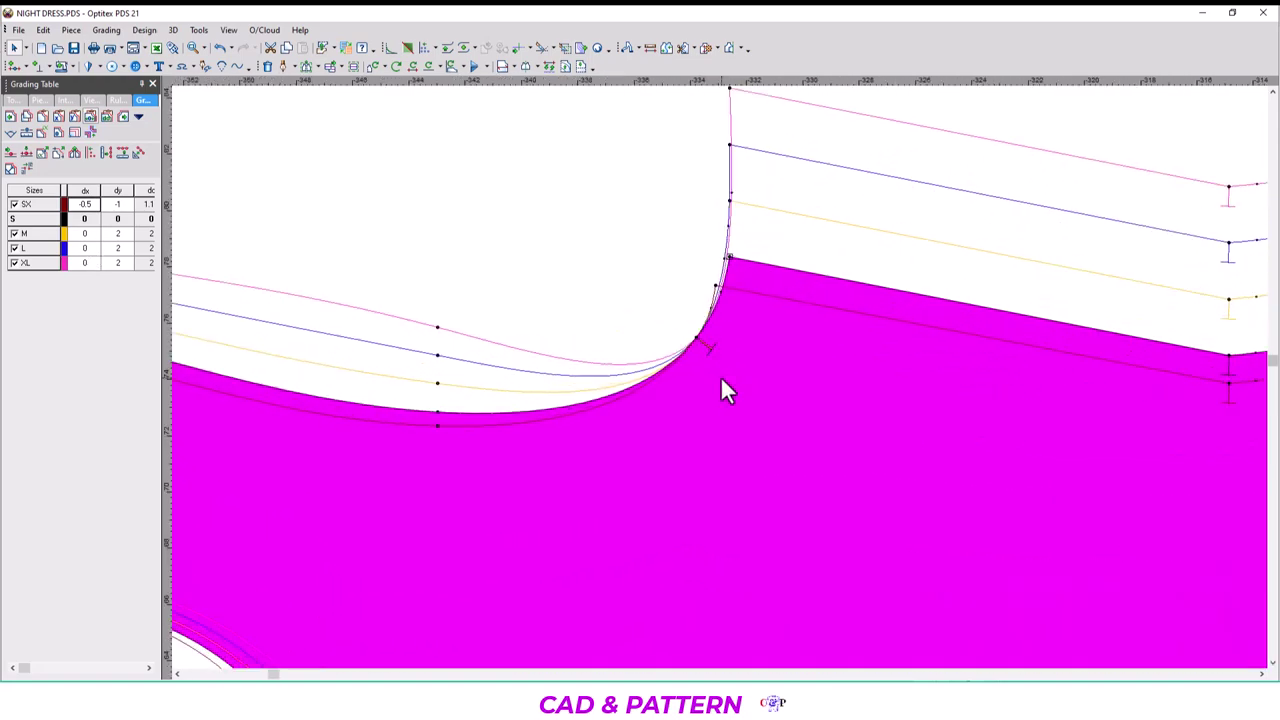
scroll(528, 443, "down", 2)
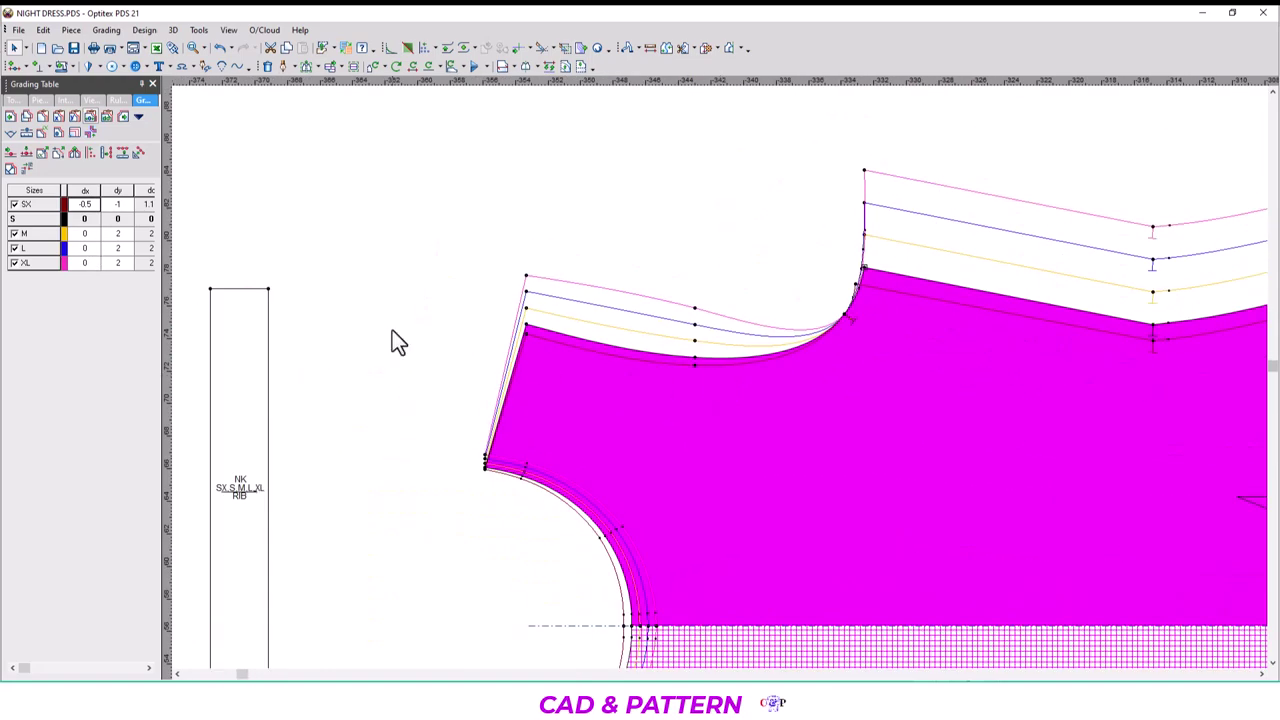
left_click(91, 247)
type("1")
key("Return")
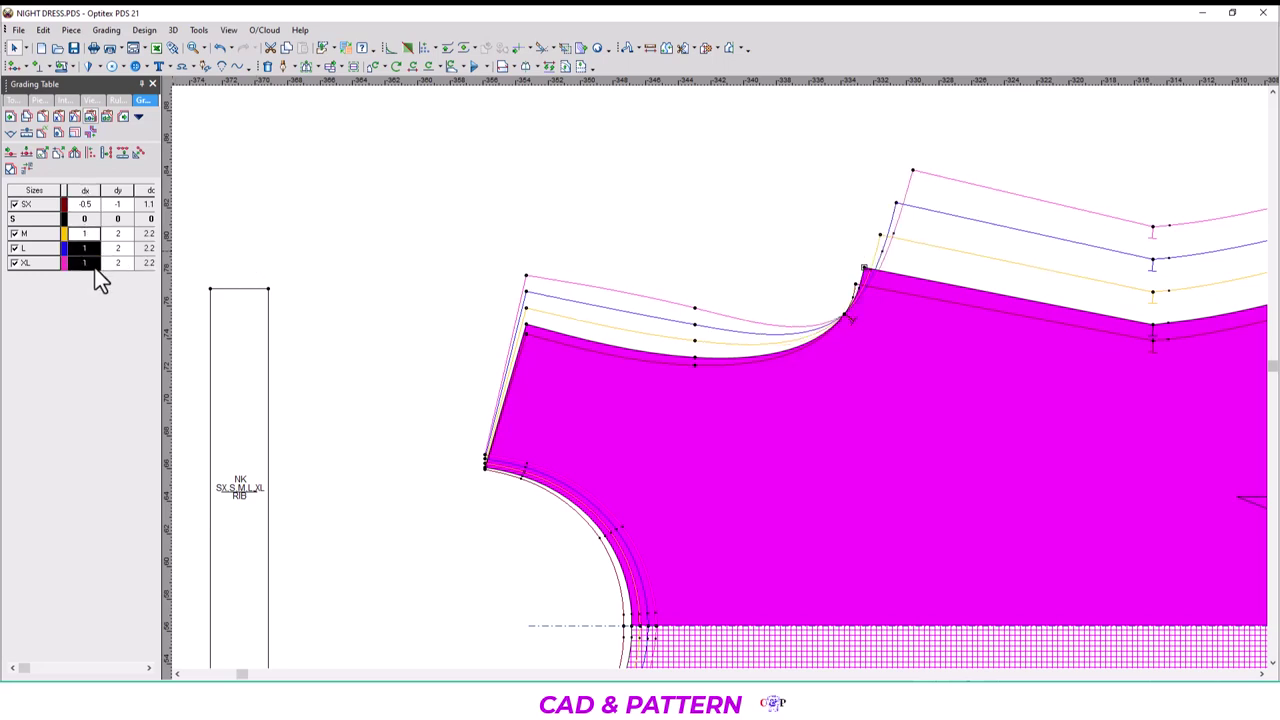
scroll(937, 291, "up", 1)
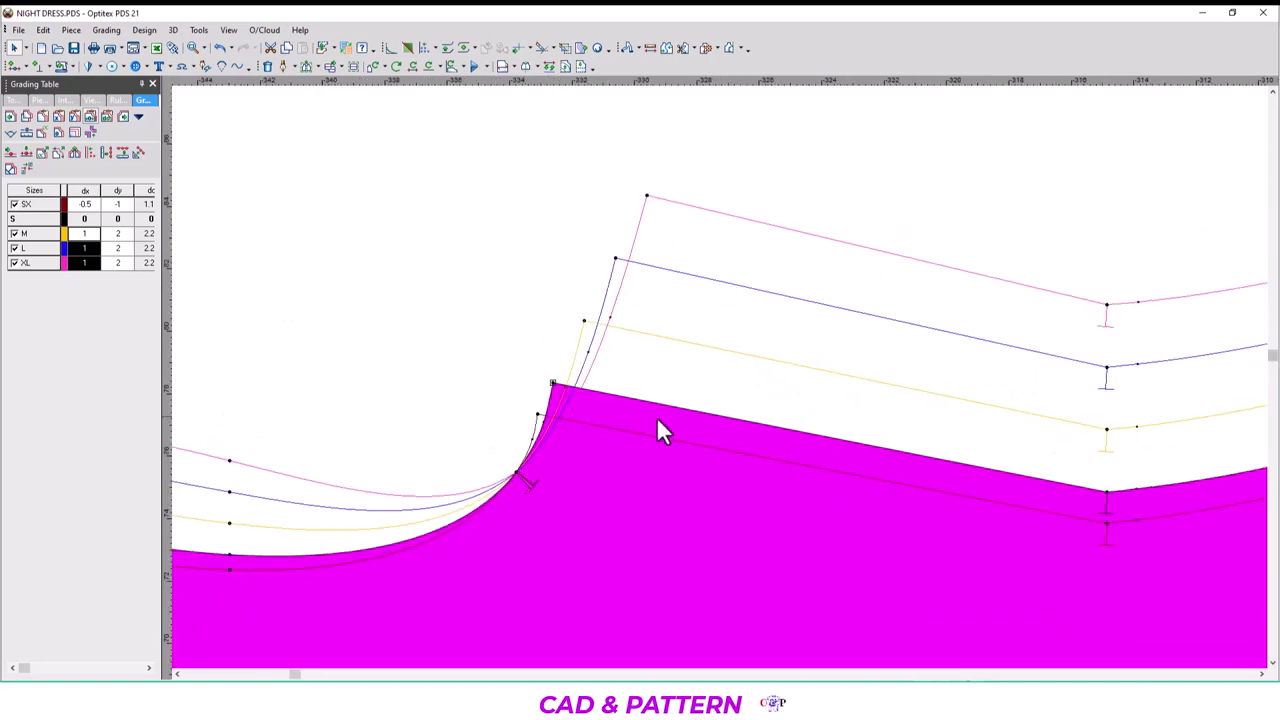
scroll(722, 378, "down", 1)
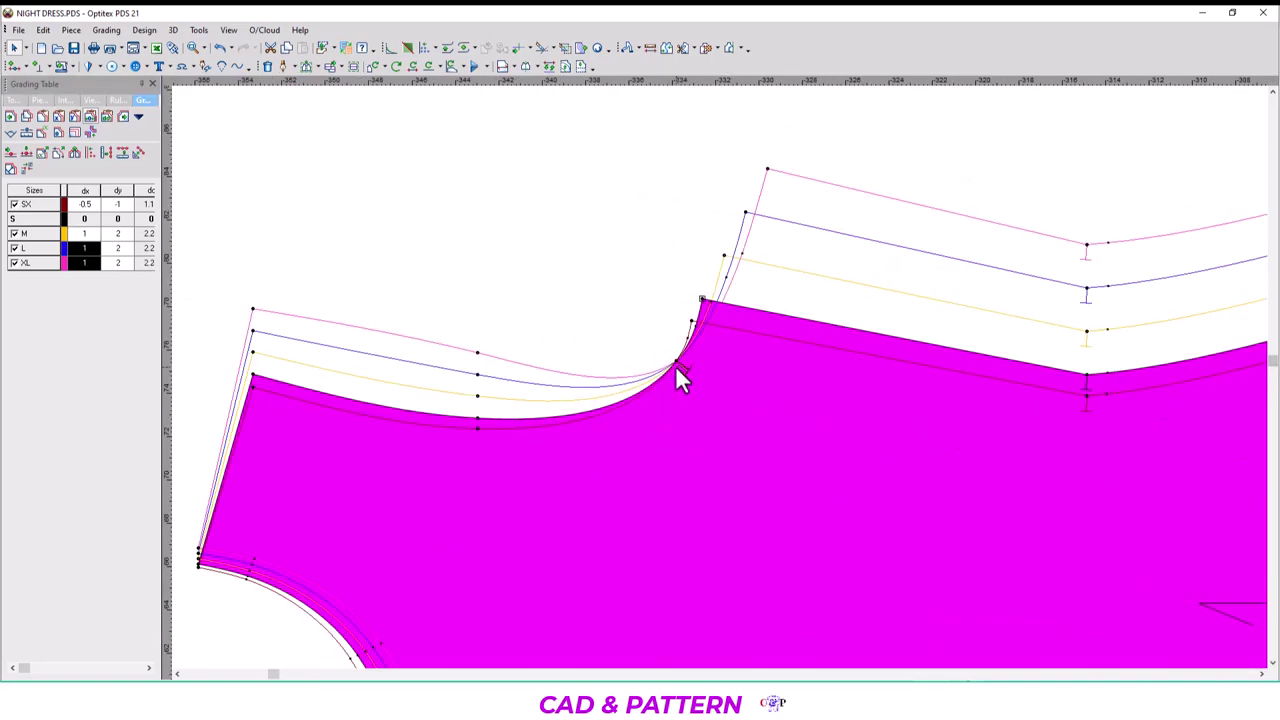
scroll(697, 430, "down", 3)
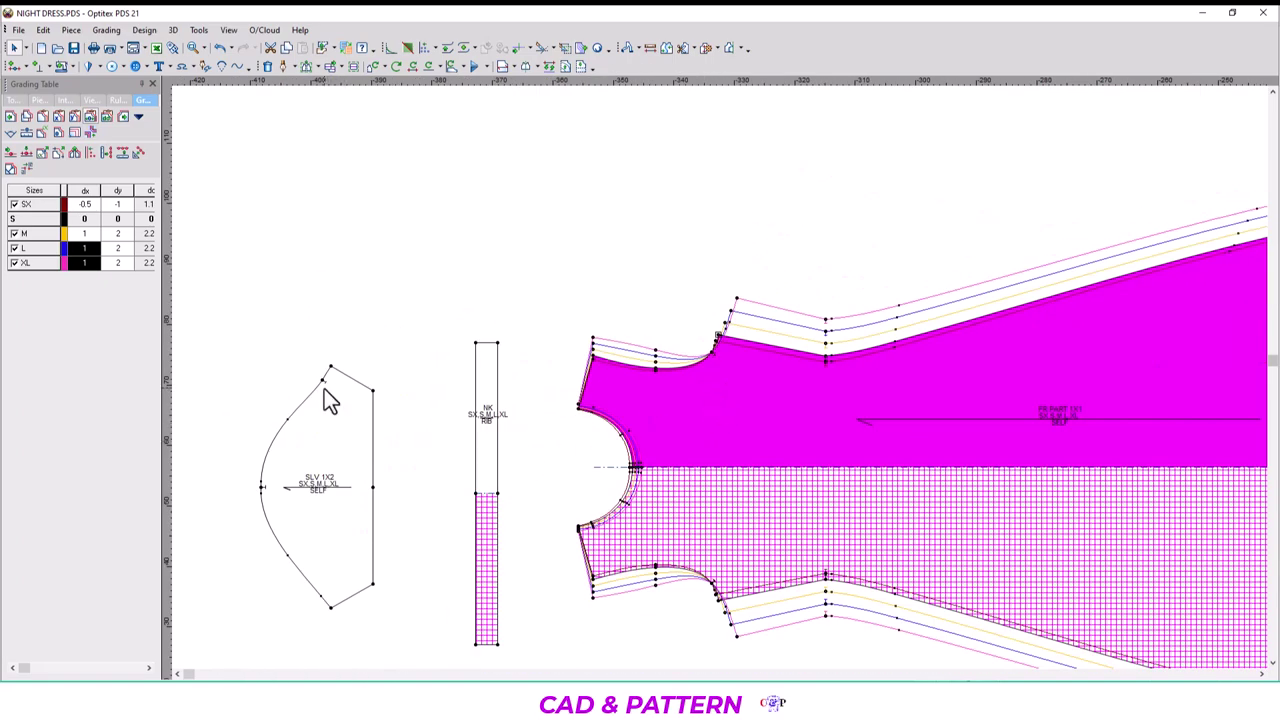
scroll(745, 382, "up", 2)
scroll(721, 375, "up", 1)
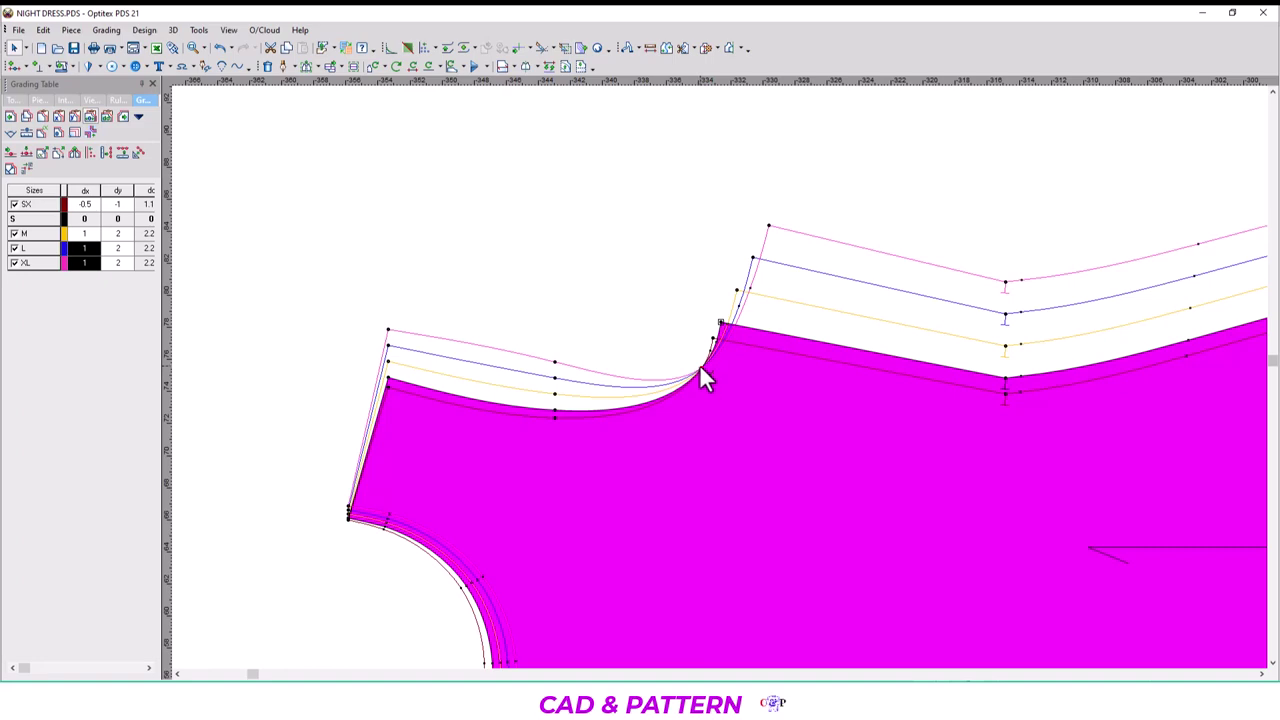
Turn the neckline point's Grading and Curve properties off and back on to smooth the nested outlines.
left_click(701, 368)
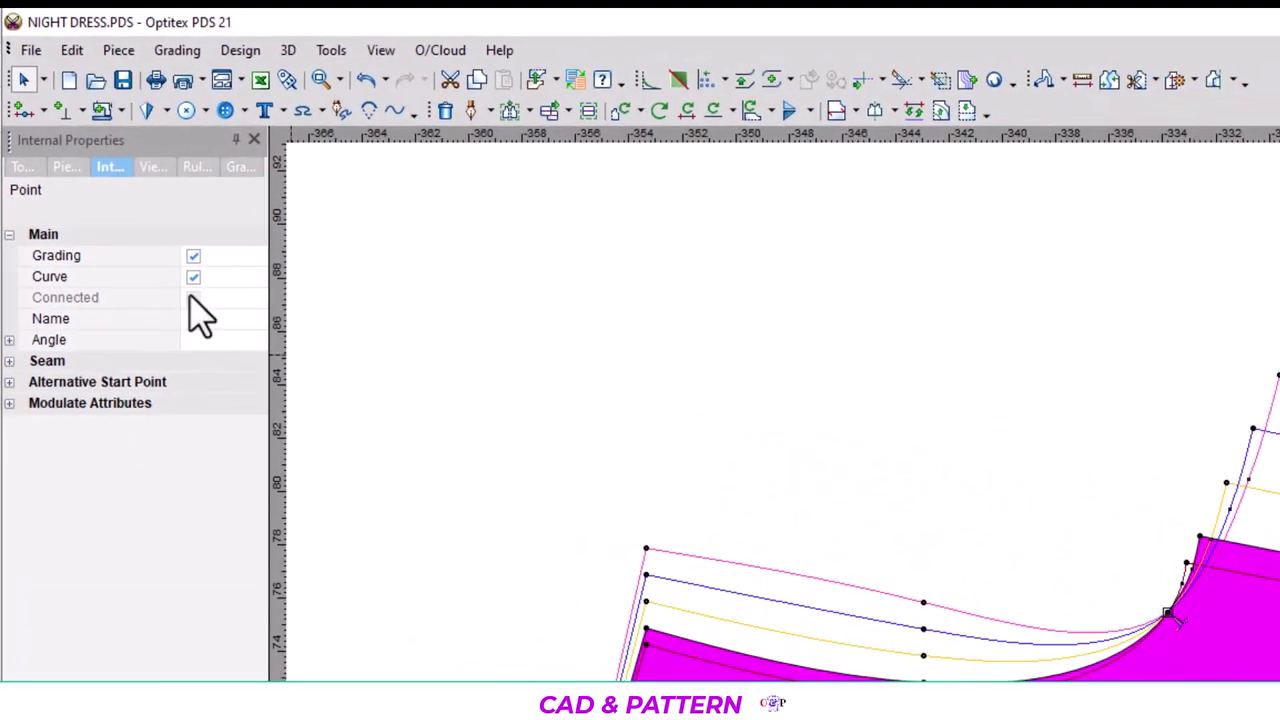
left_click(193, 277)
left_click(193, 256)
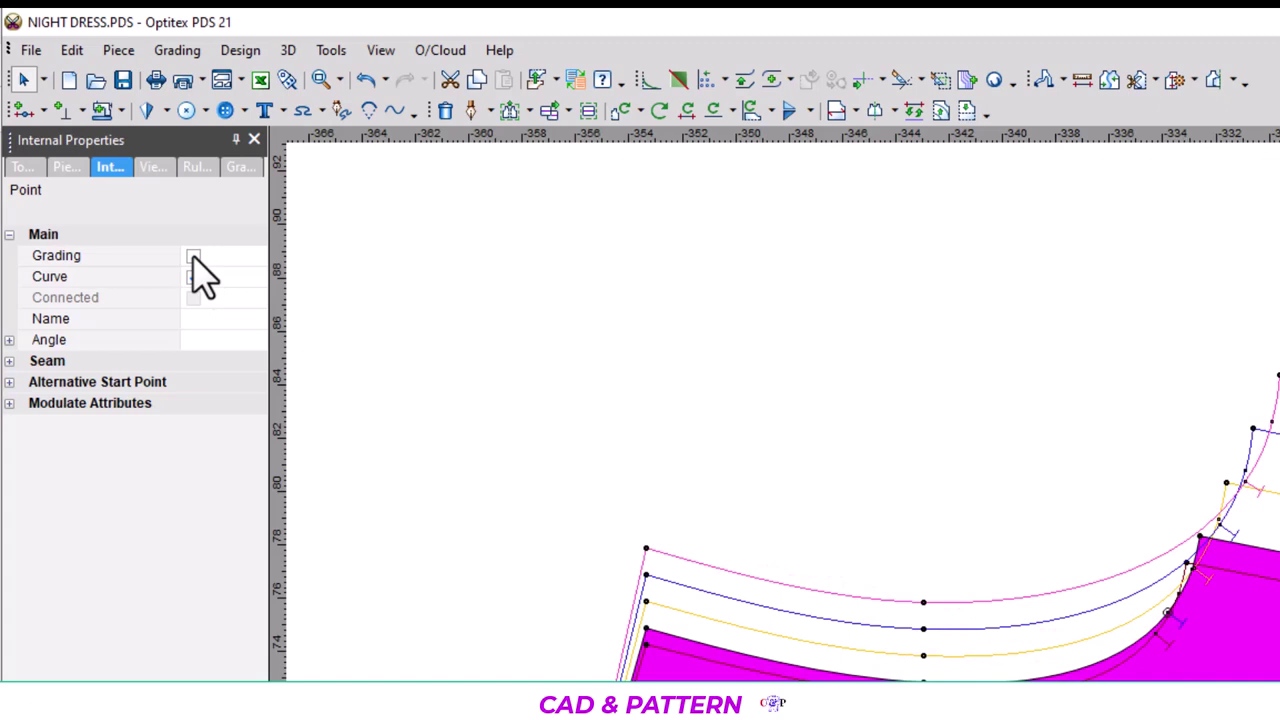
left_click(193, 257)
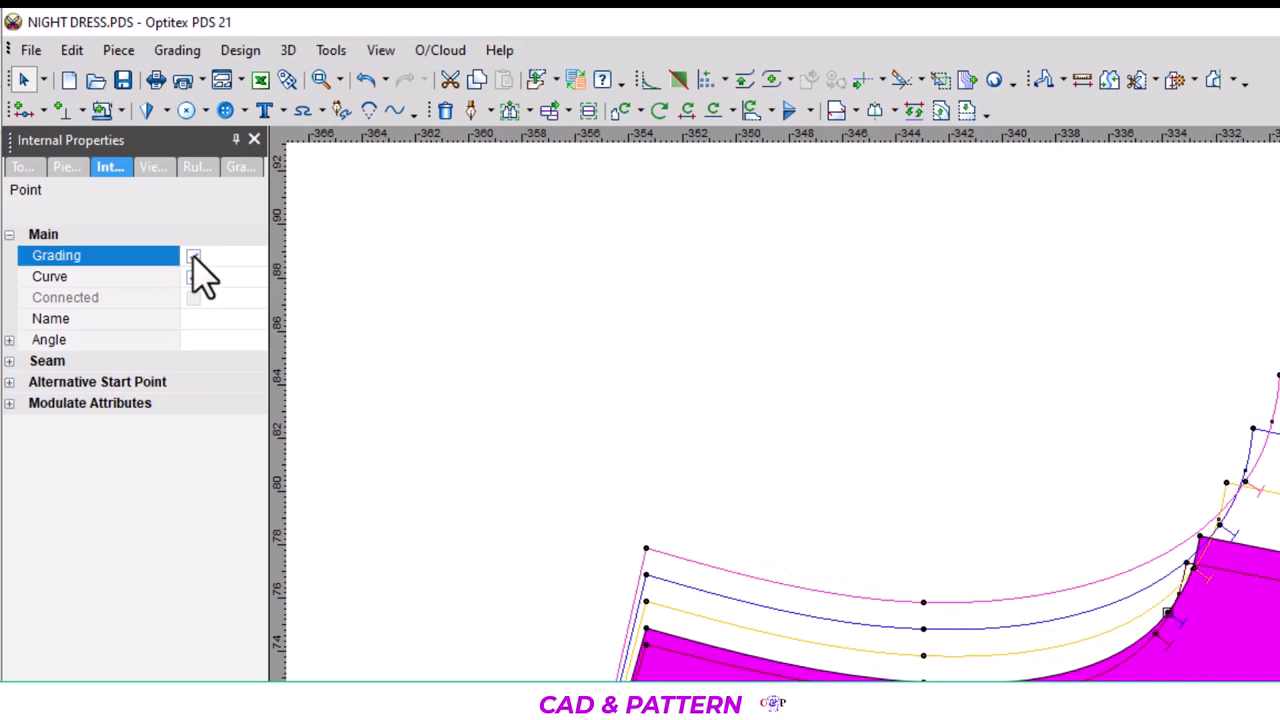
left_click(193, 257)
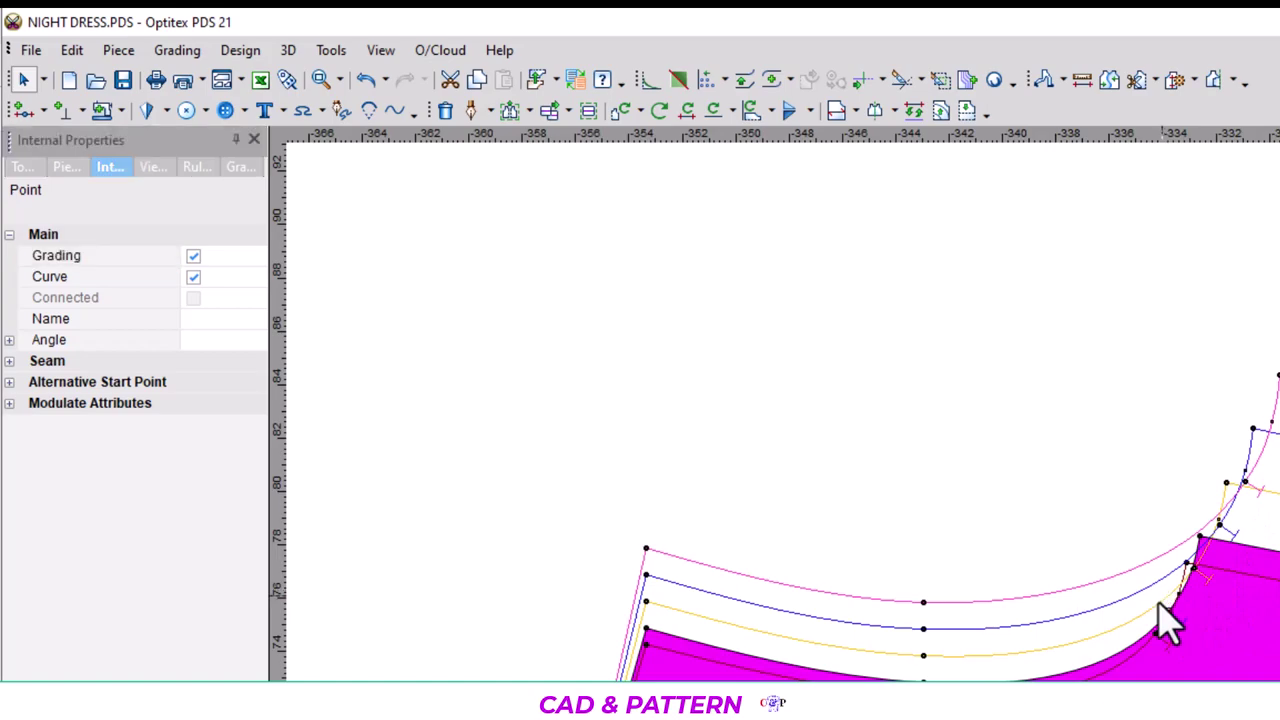
scroll(1168, 620, "down", 5)
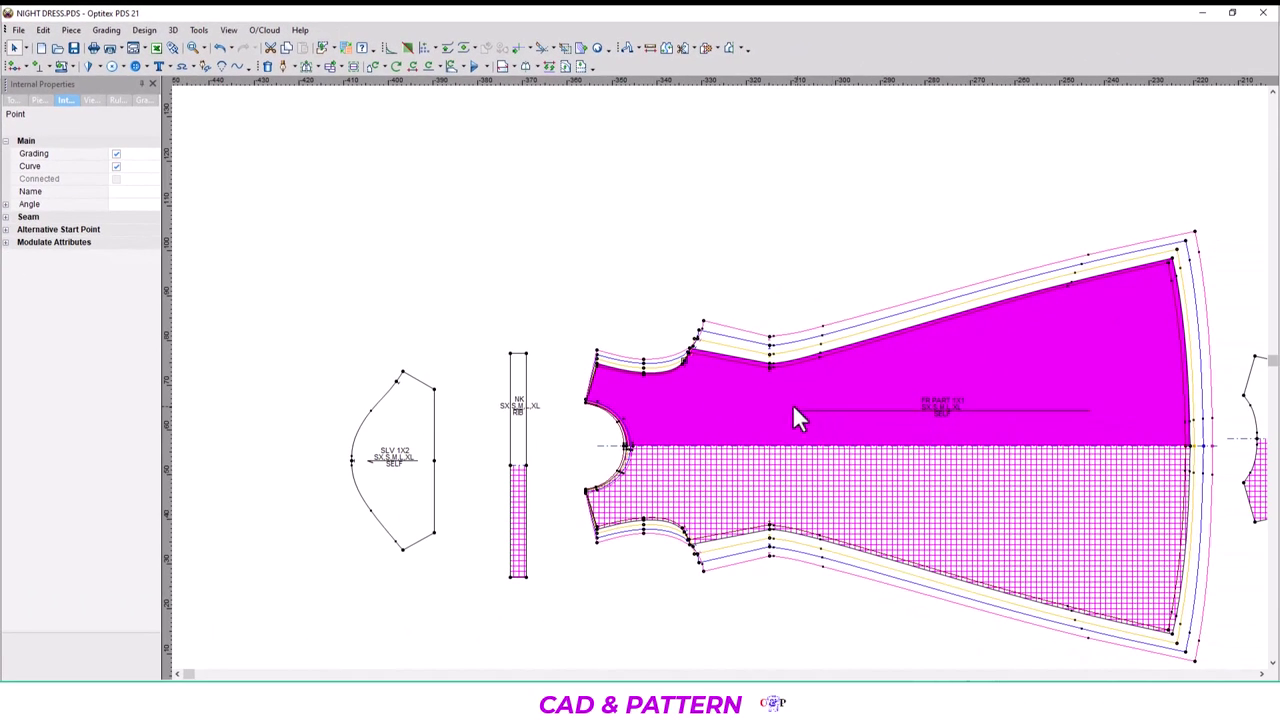
scroll(724, 382, "up", 3)
scroll(720, 375, "up", 3)
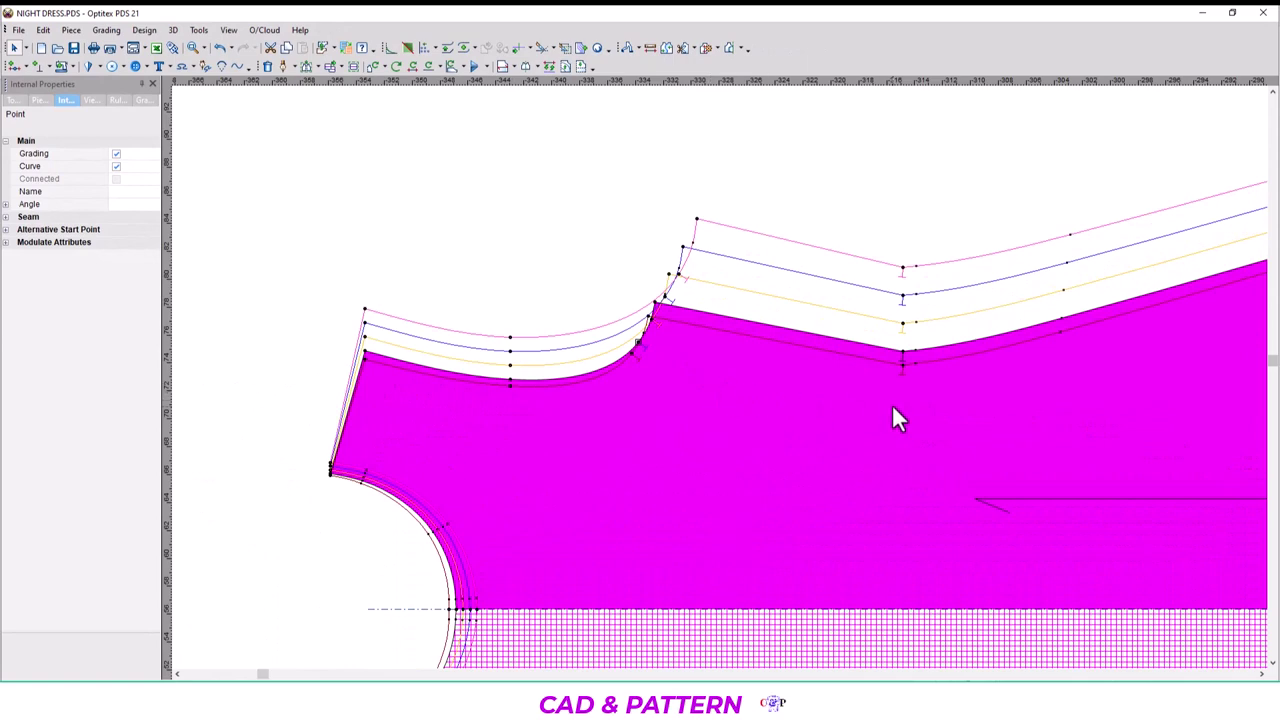
scroll(866, 417, "down", 2)
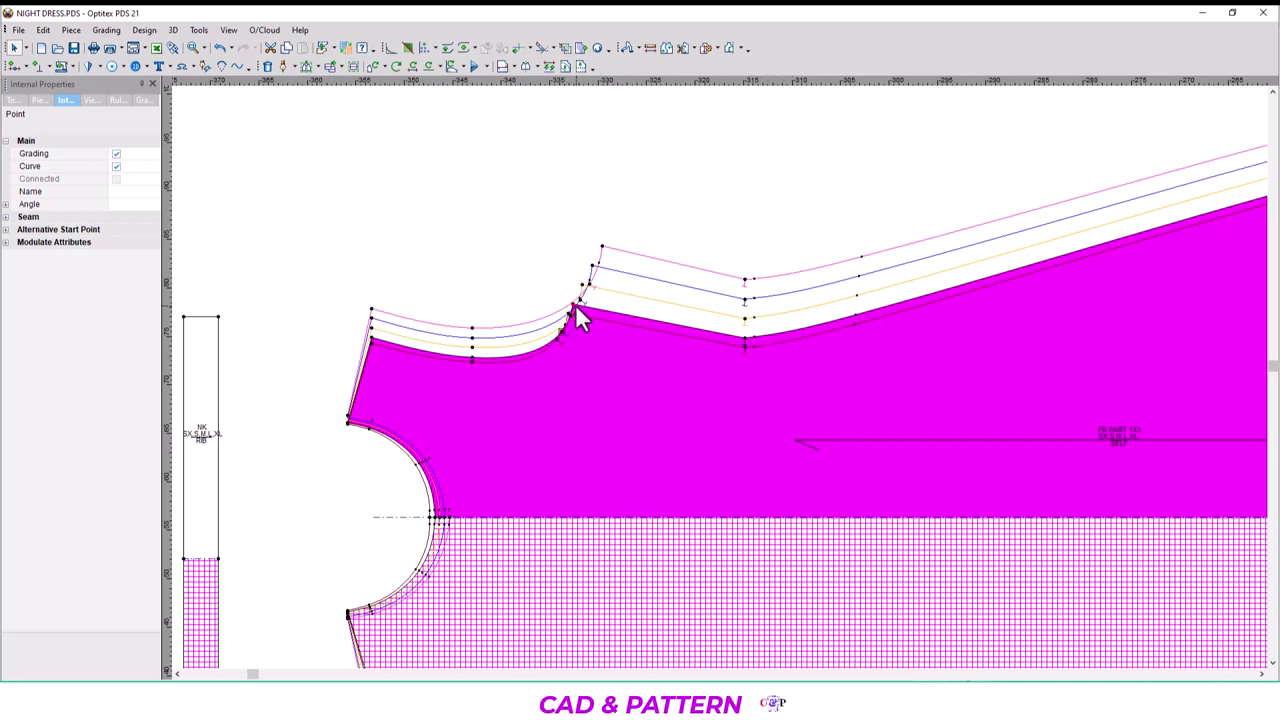
Paste the copied grade onto the front shoulder end point in the Grading Table.
left_click(140, 101)
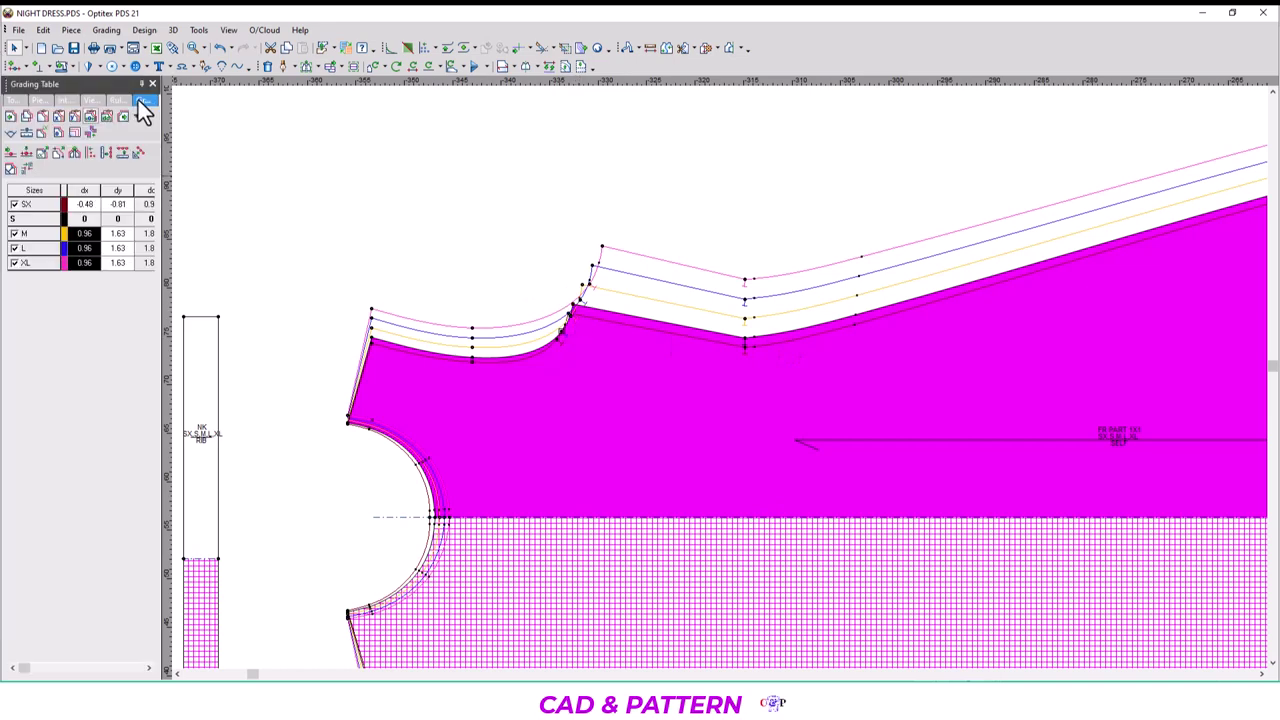
left_click(574, 309)
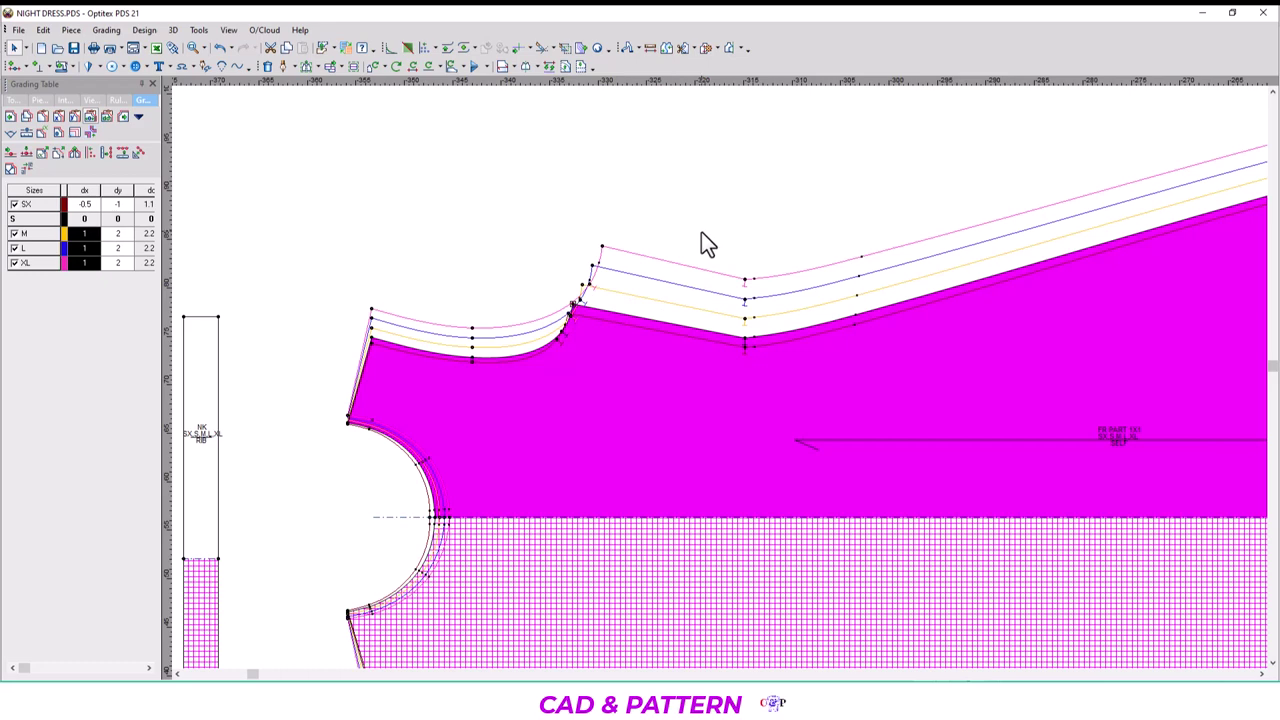
left_click(744, 338)
key("Left")
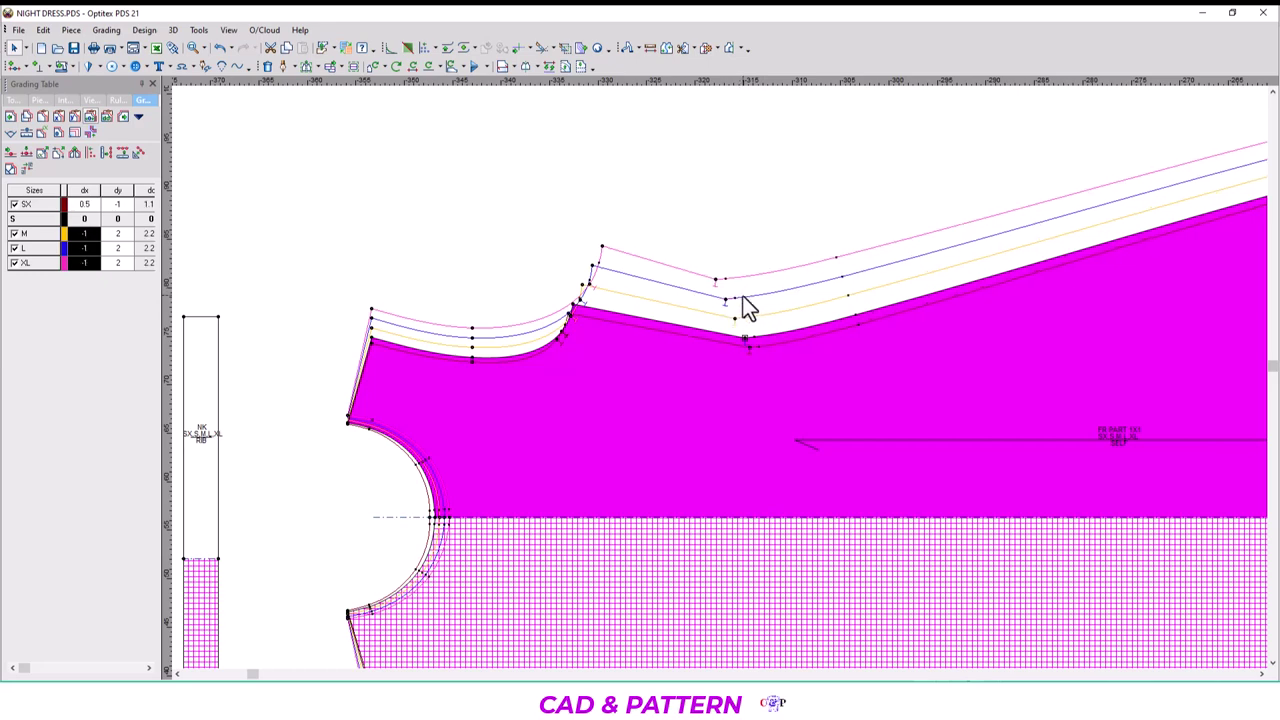
scroll(802, 335, "up", 2)
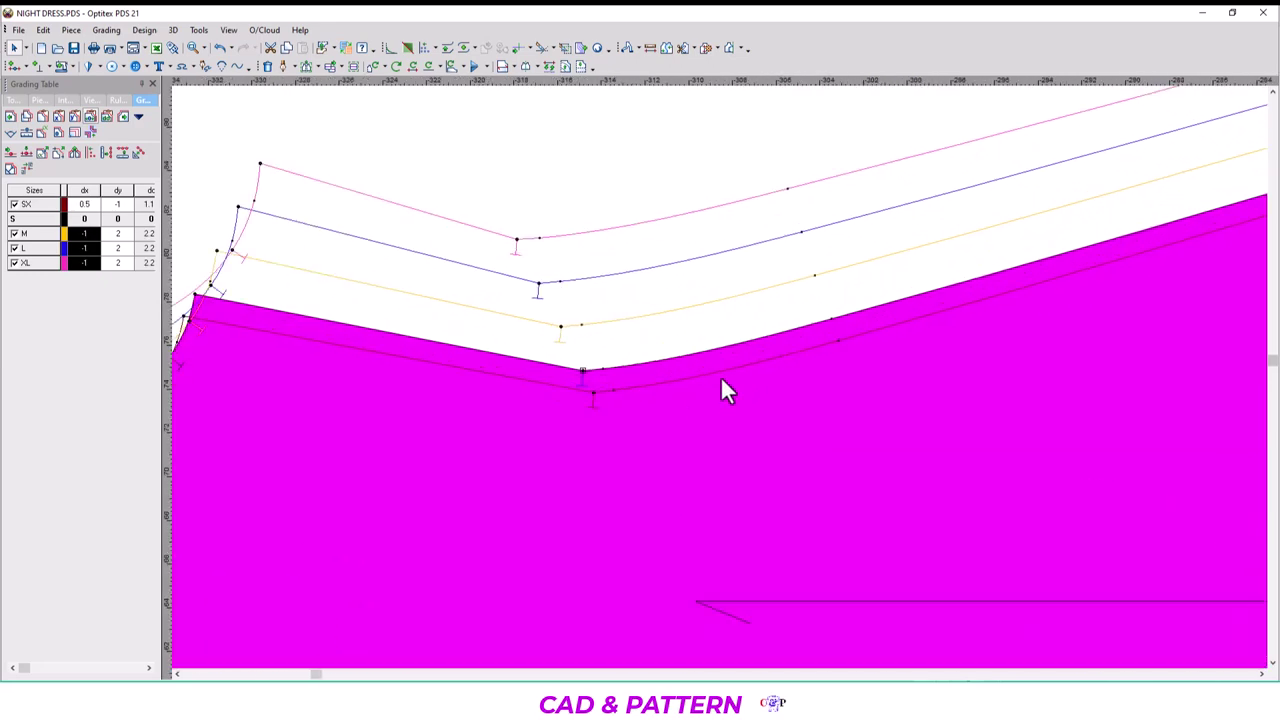
Flip the shoulder point's M, L and XL dx values to positive 1.
left_click(516, 240)
left_click(88, 249)
left_click_drag(90, 255, 89, 277)
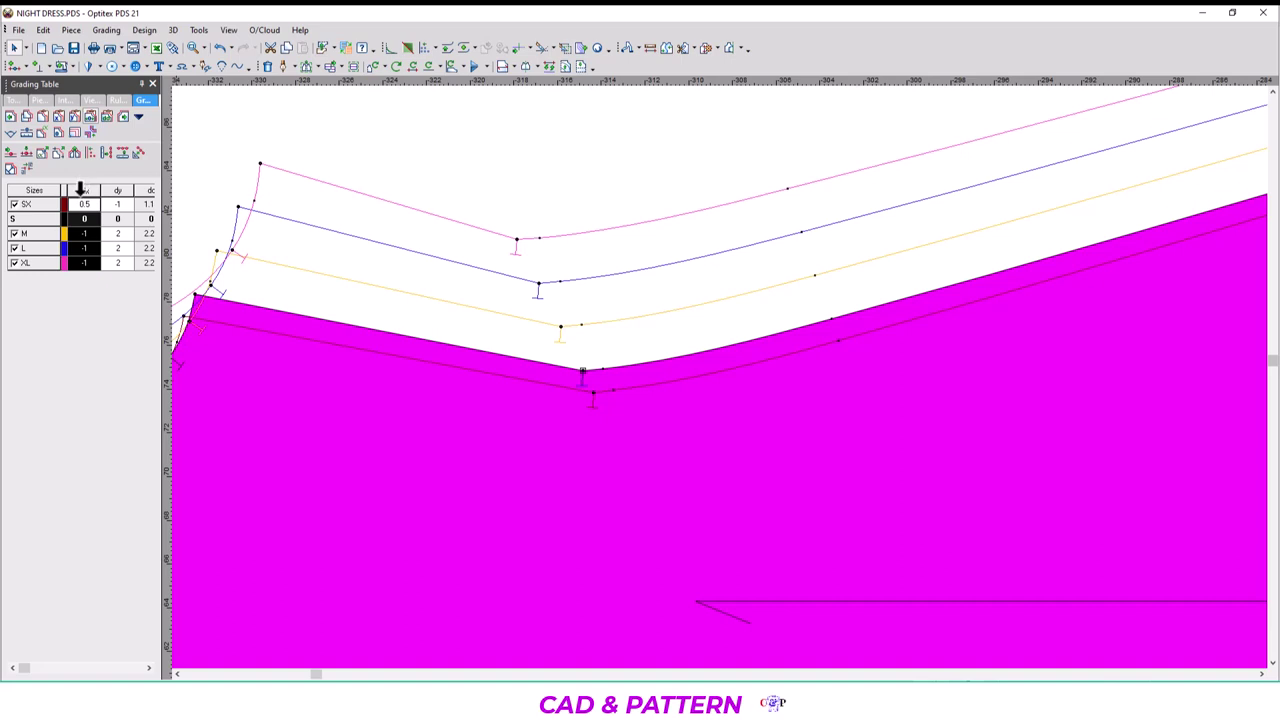
right_click(100, 188)
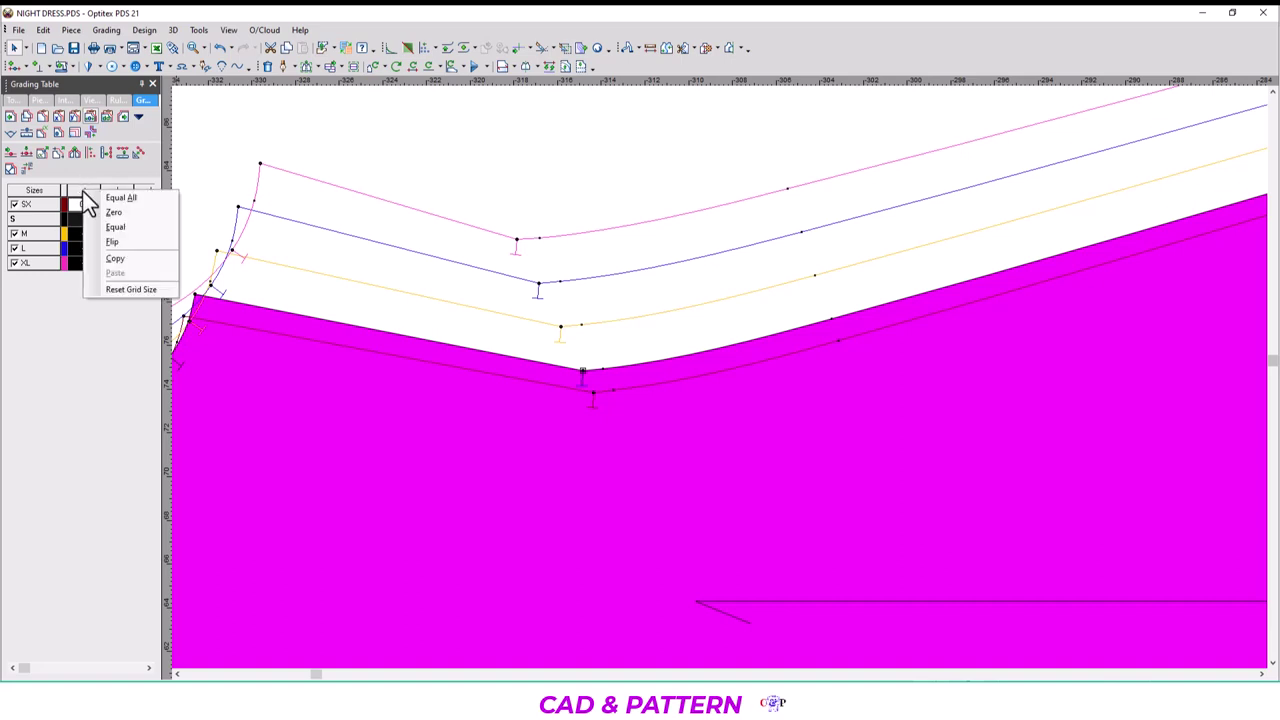
left_click(120, 243)
scroll(720, 380, "down", 2)
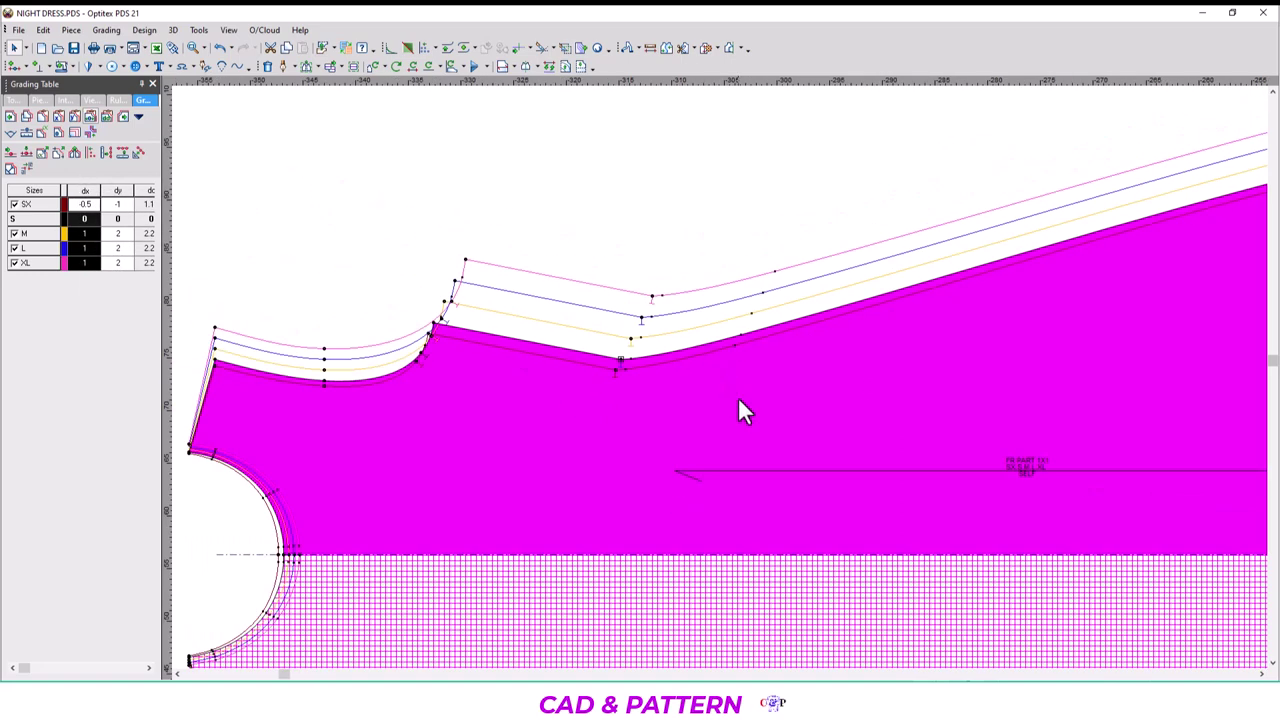
scroll(735, 395, "down", 1)
Compare the front hem corner with the back hem midpoint, then fit all pieces in view.
scroll(722, 375, "down", 3)
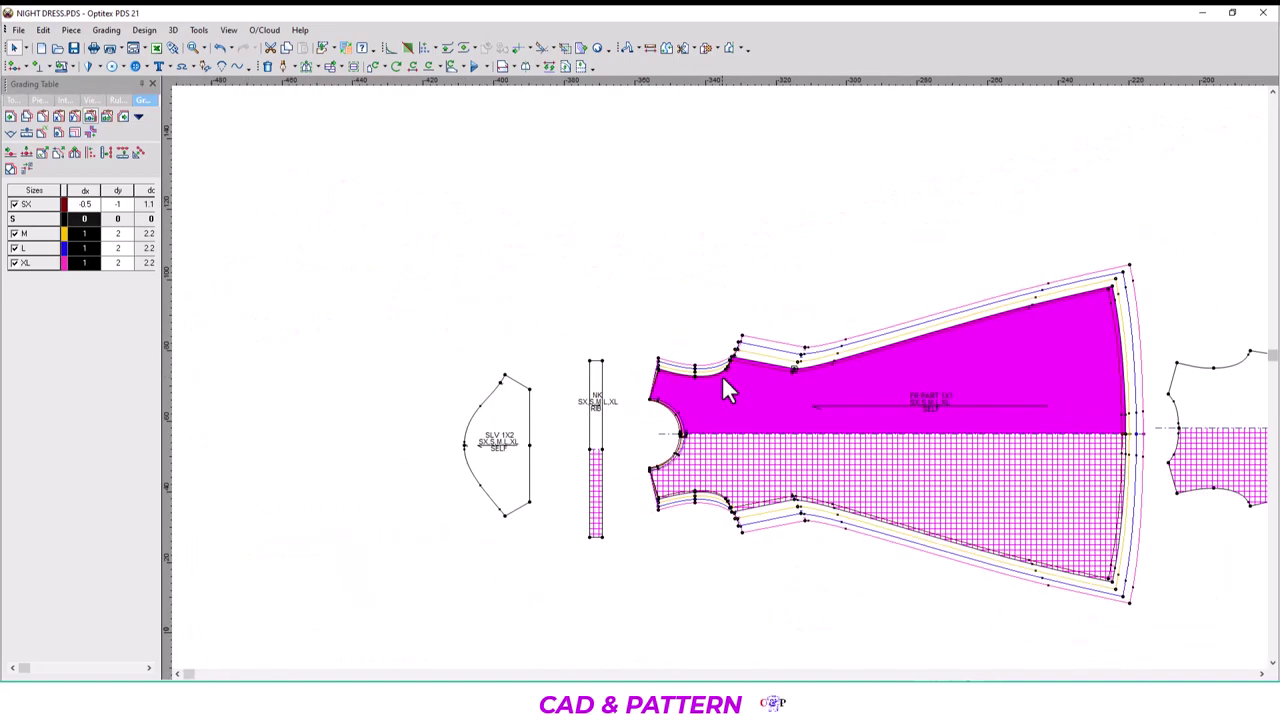
scroll(722, 375, "down", 1)
scroll(726, 385, "up", 2)
scroll(723, 377, "up", 1)
scroll(721, 376, "down", 1)
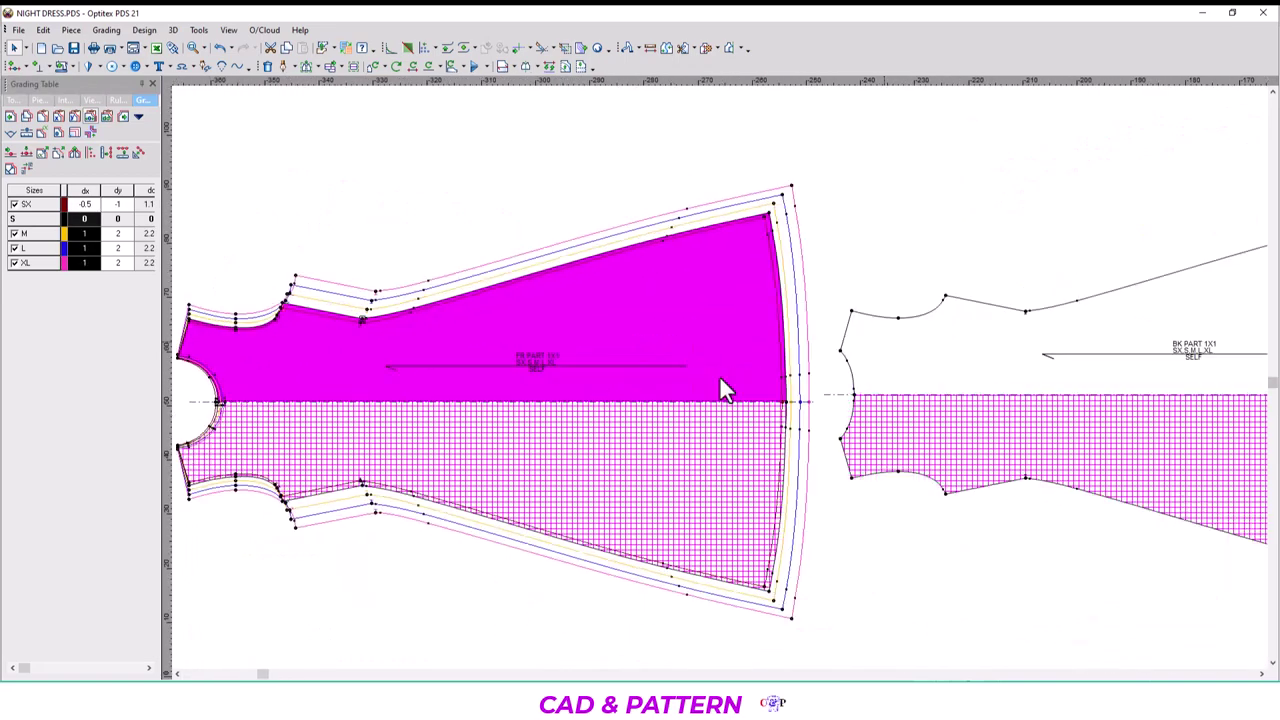
scroll(719, 375, "down", 1)
scroll(815, 390, "up", 1)
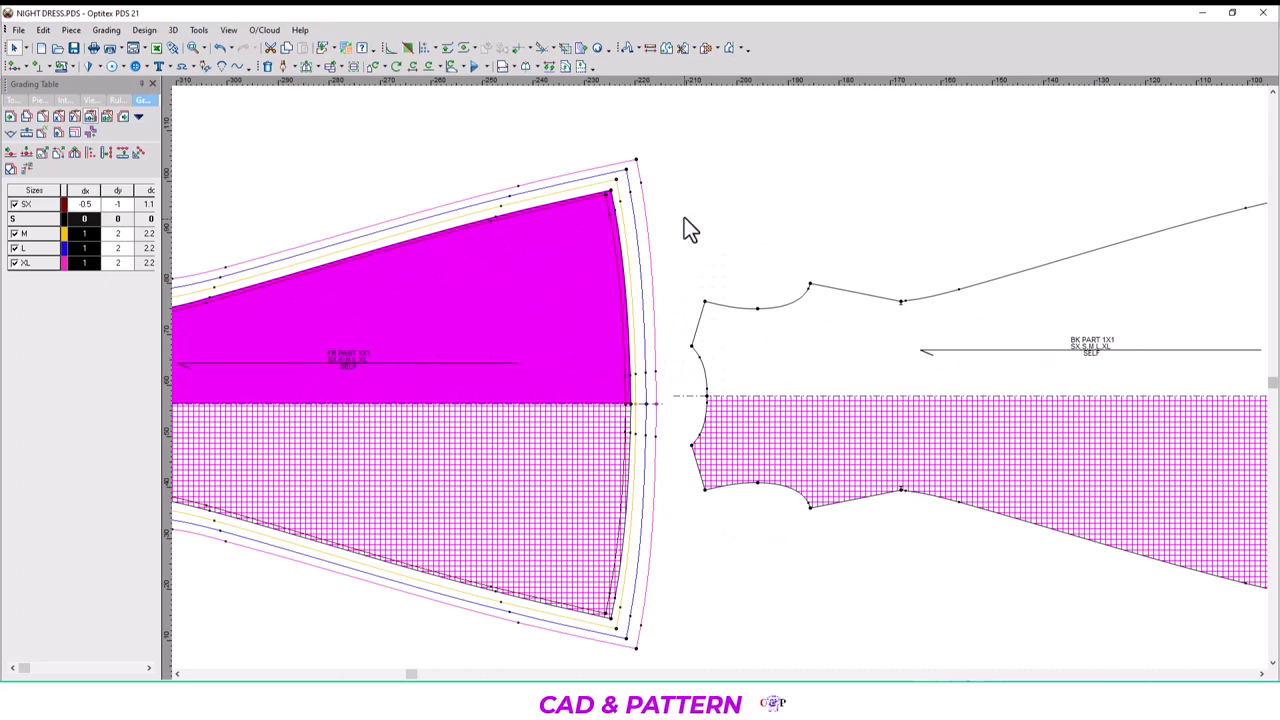
scroll(716, 378, "down", 1)
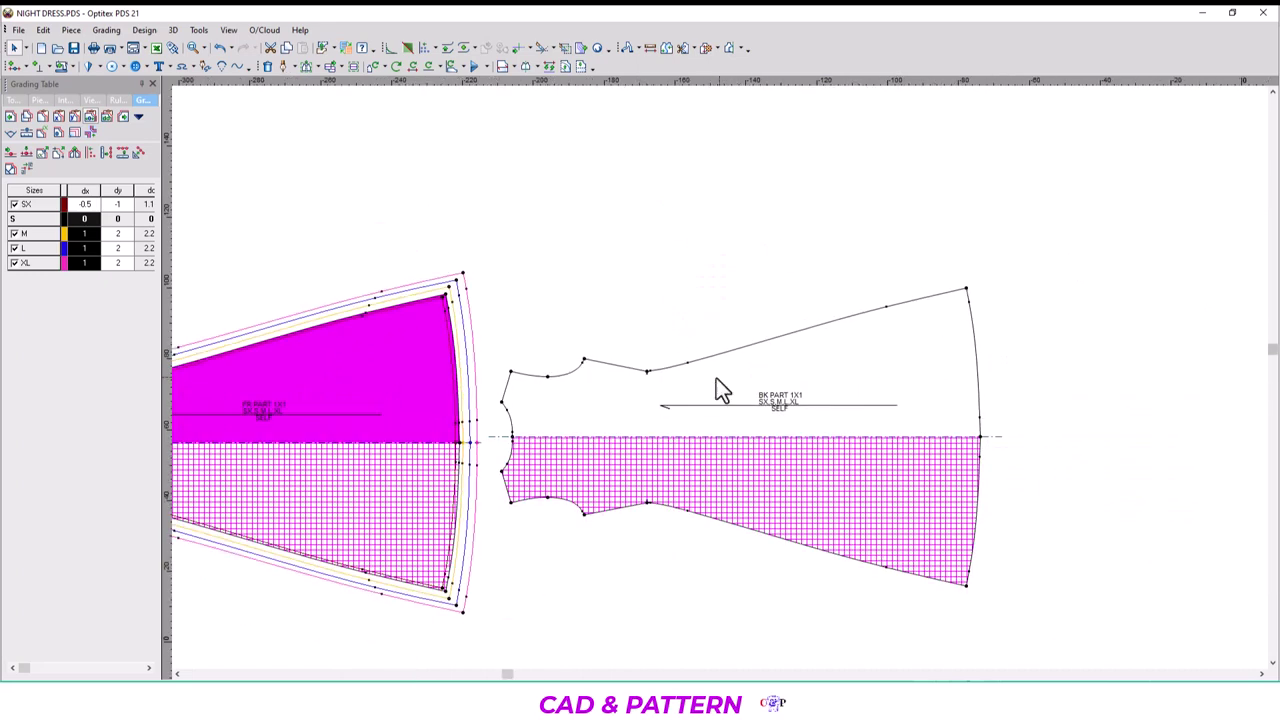
left_click(444, 294)
left_click(966, 288)
left_click(966, 285)
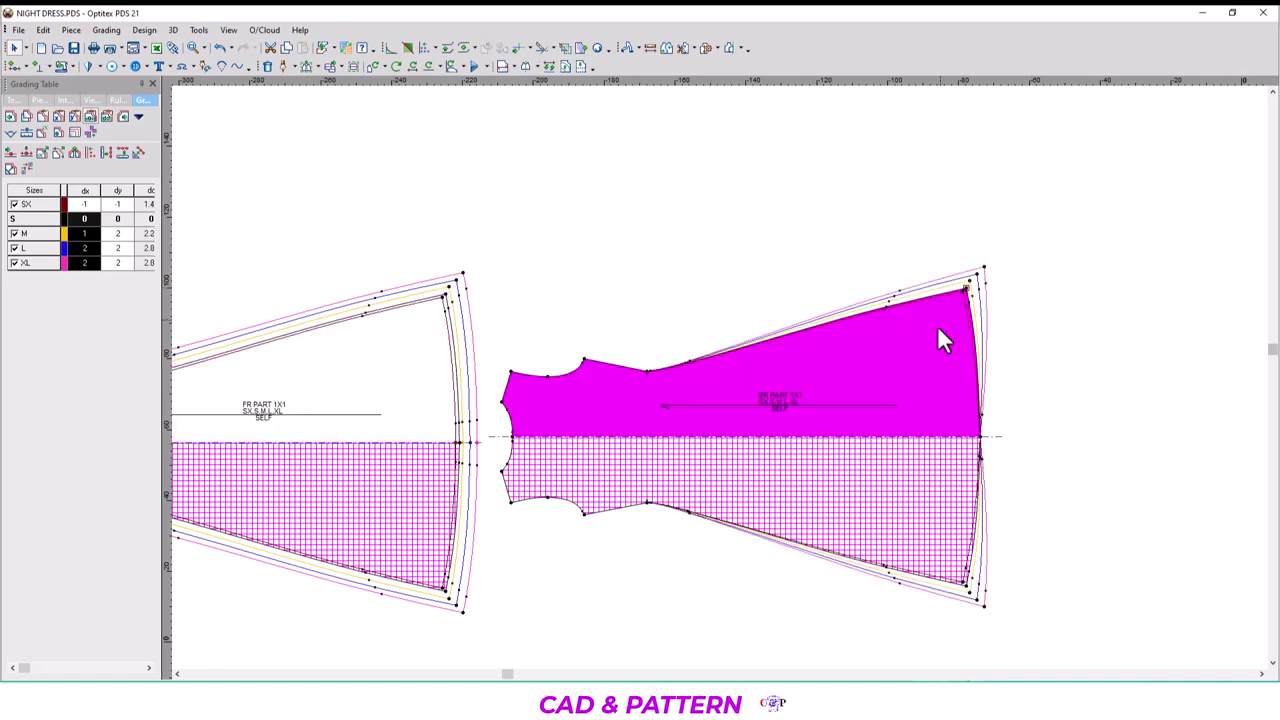
left_click(980, 437)
key("F4")
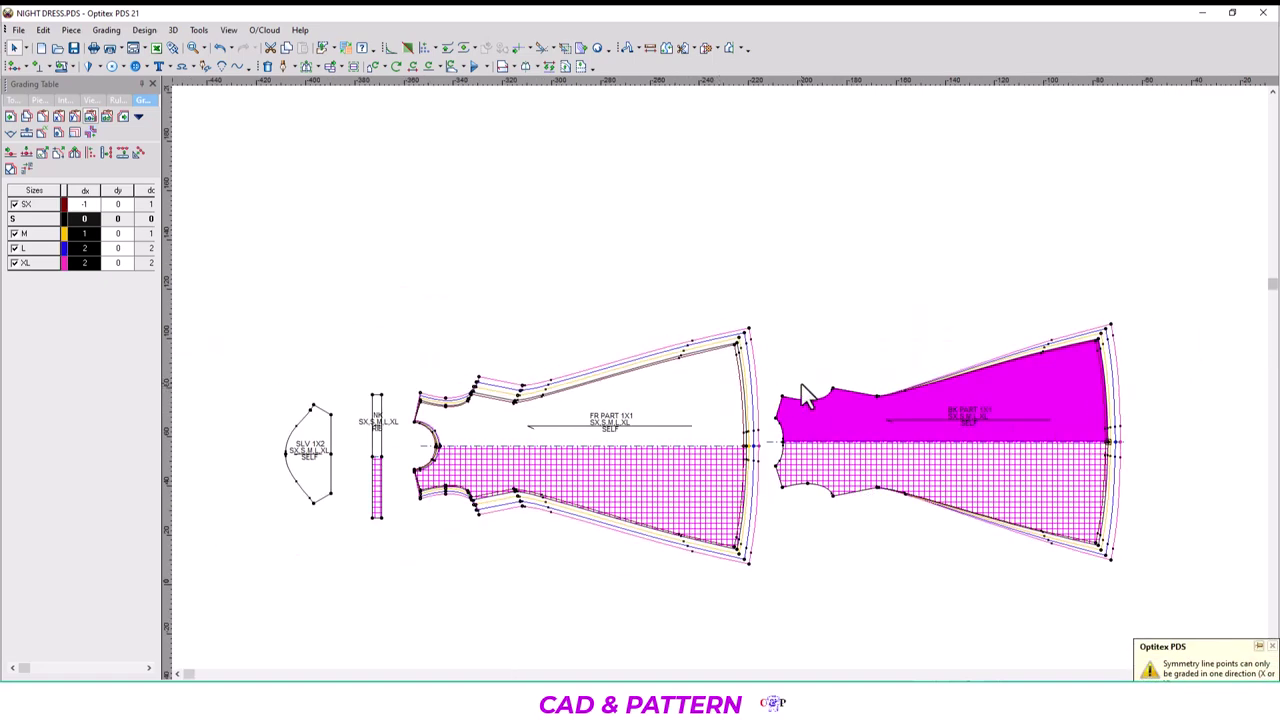
Paste a front point's grading onto the matching back piece point and compare them.
left_click(514, 399)
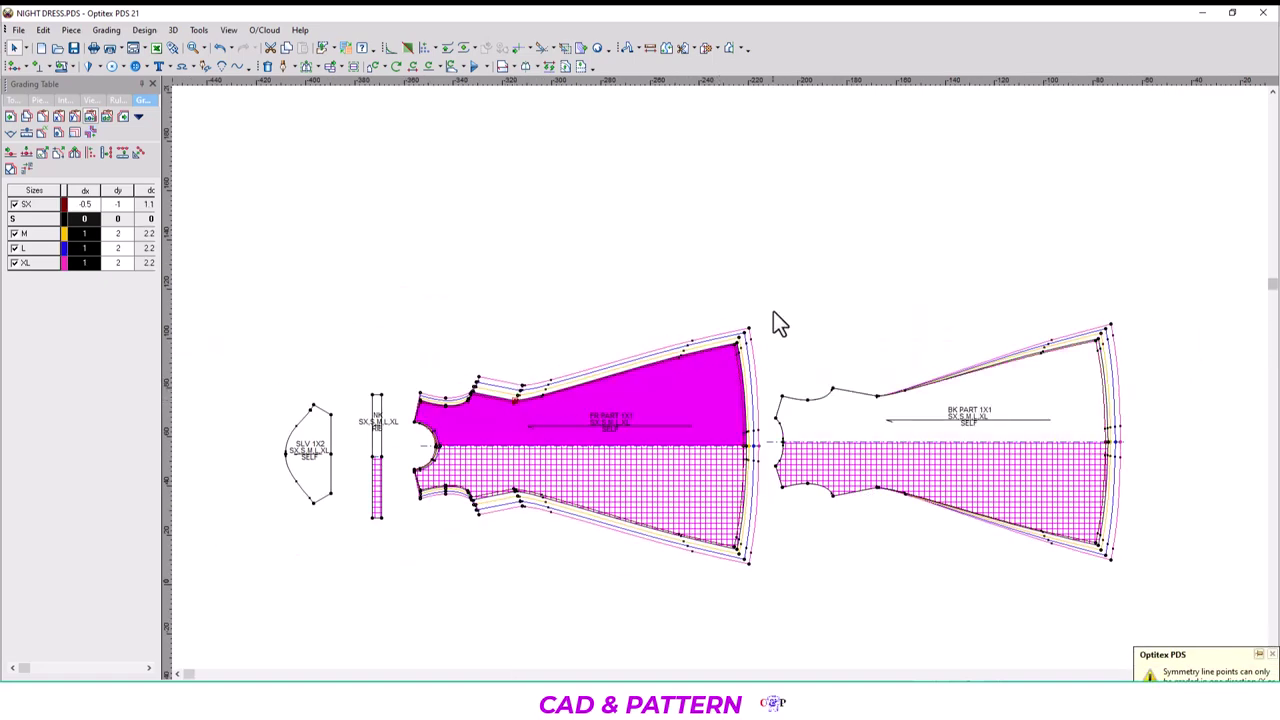
left_click(877, 397)
key("ctrl+v")
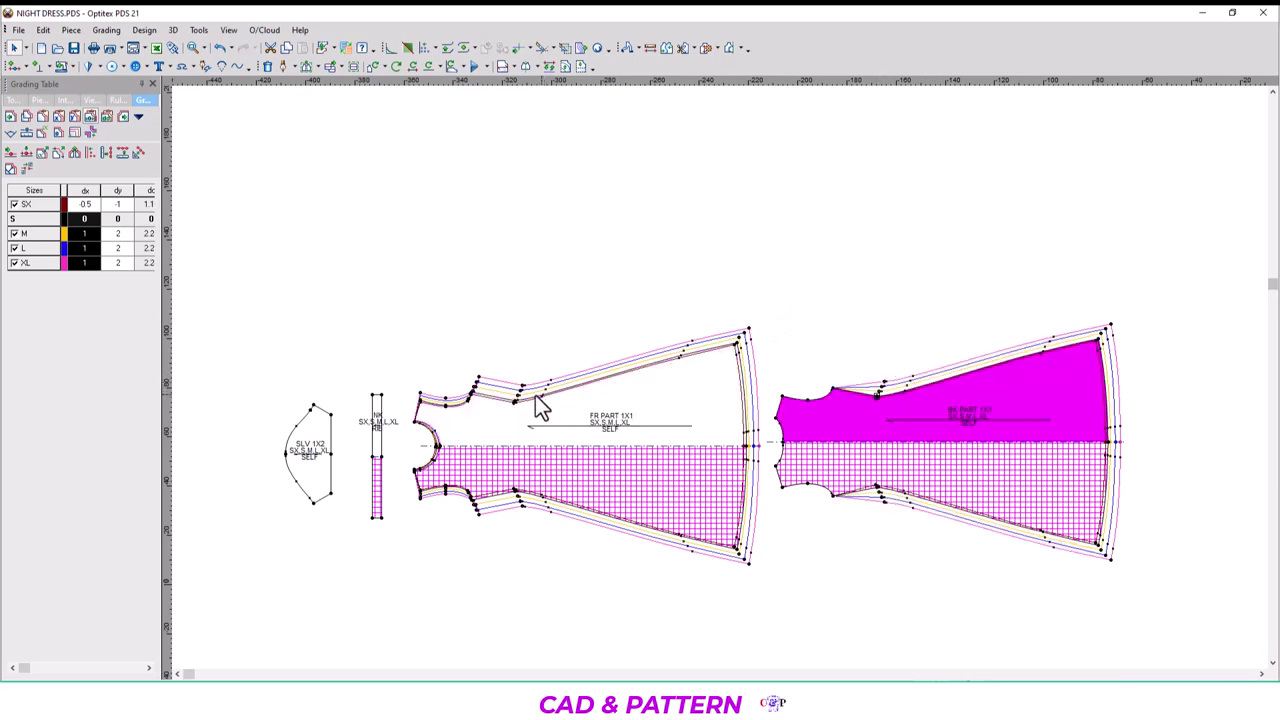
left_click(476, 399)
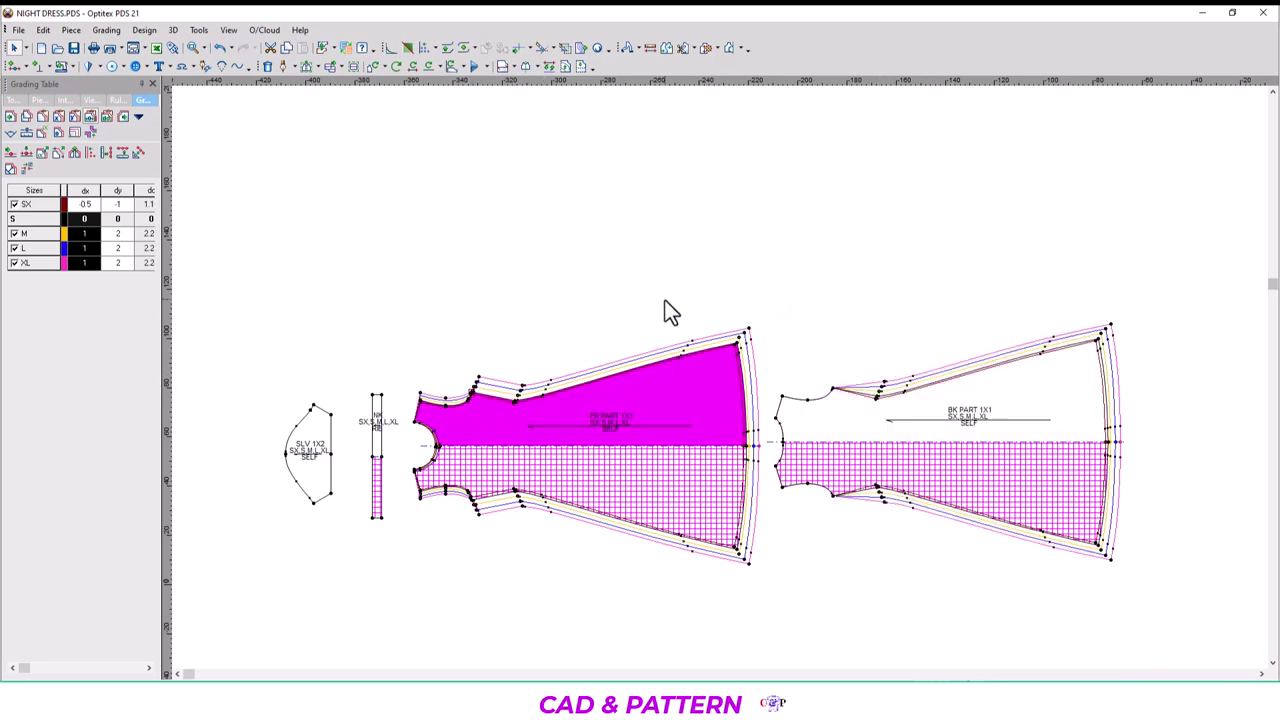
left_click(834, 388)
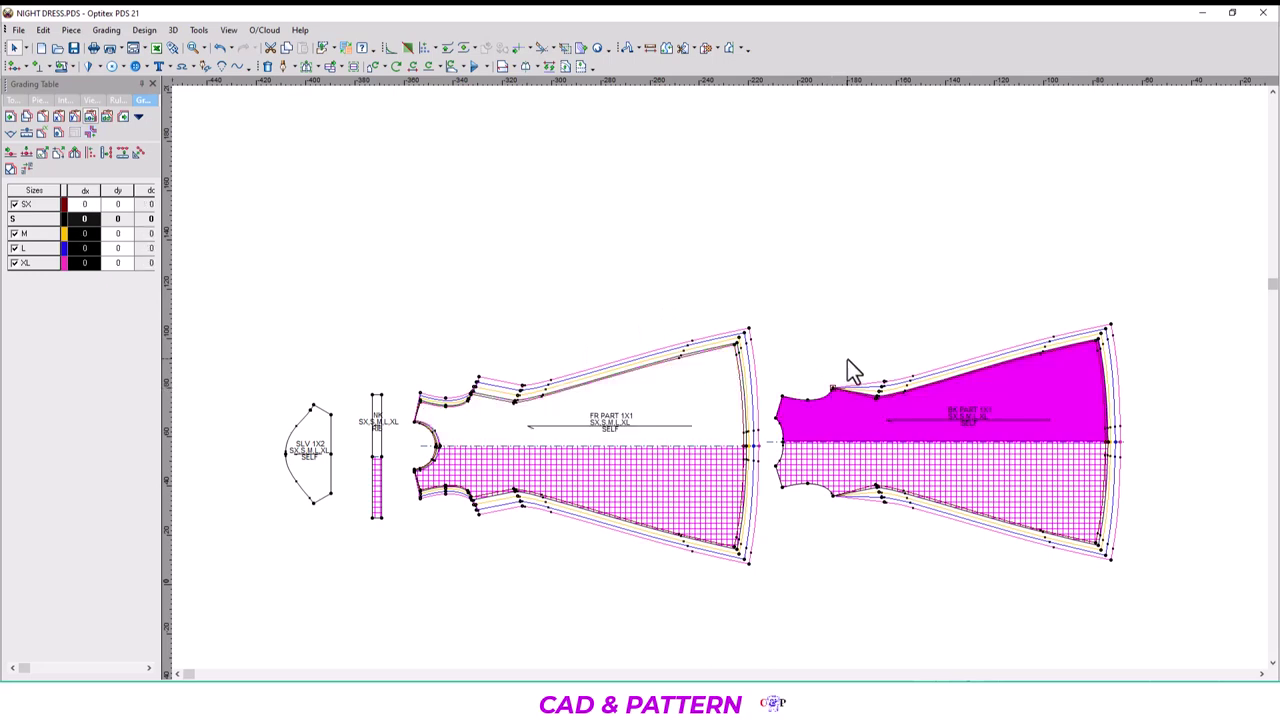
Compare the grading of the front and back neckline points.
left_click(447, 410)
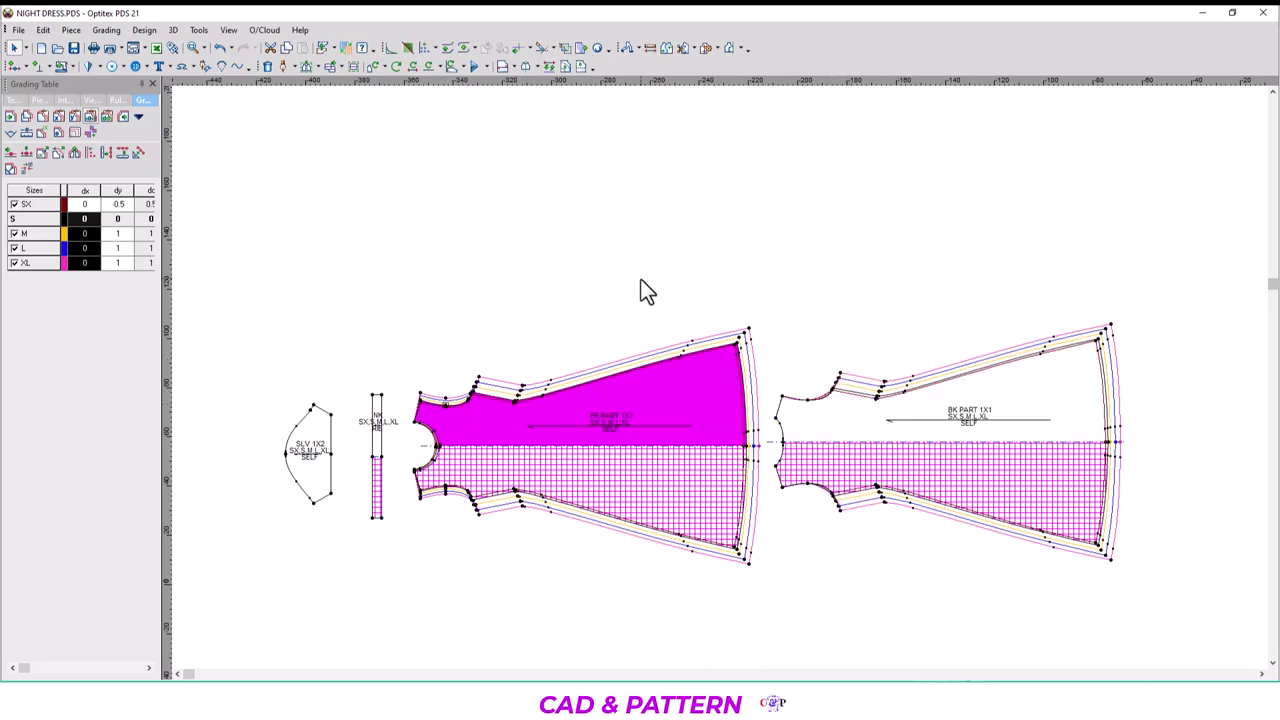
left_click(808, 400)
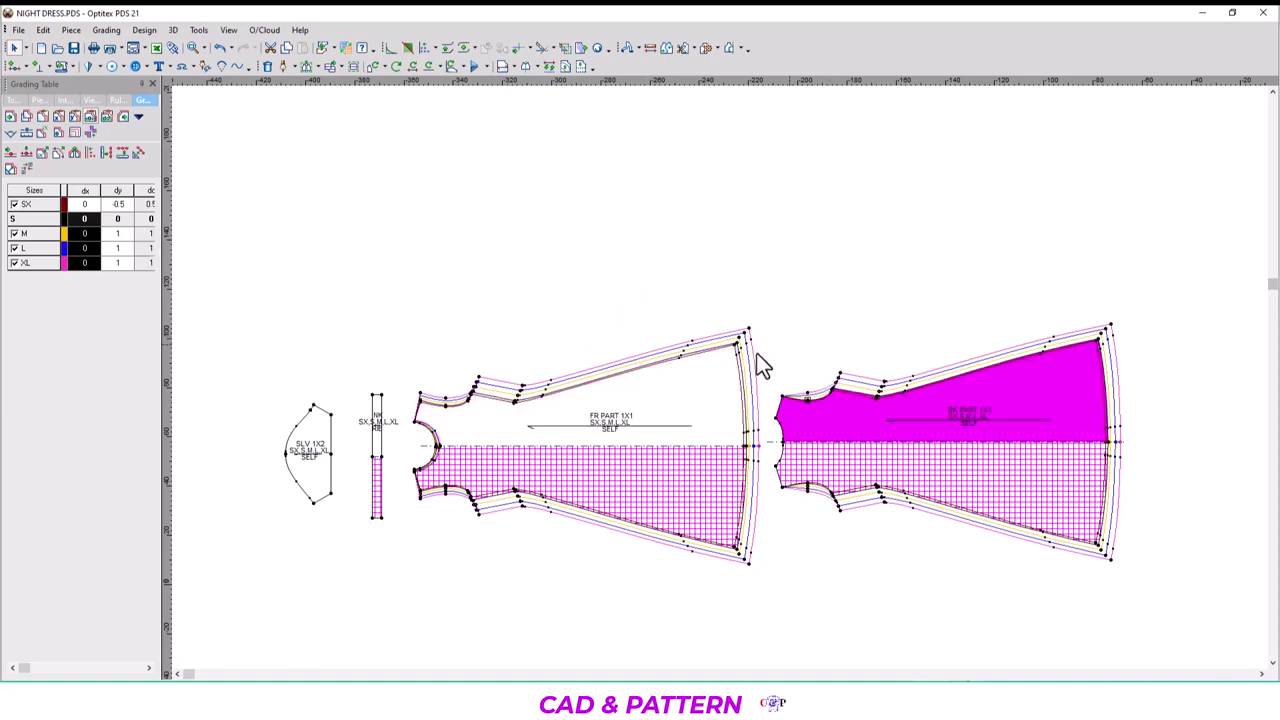
scroll(722, 379, "up", 2)
scroll(722, 379, "up", 1)
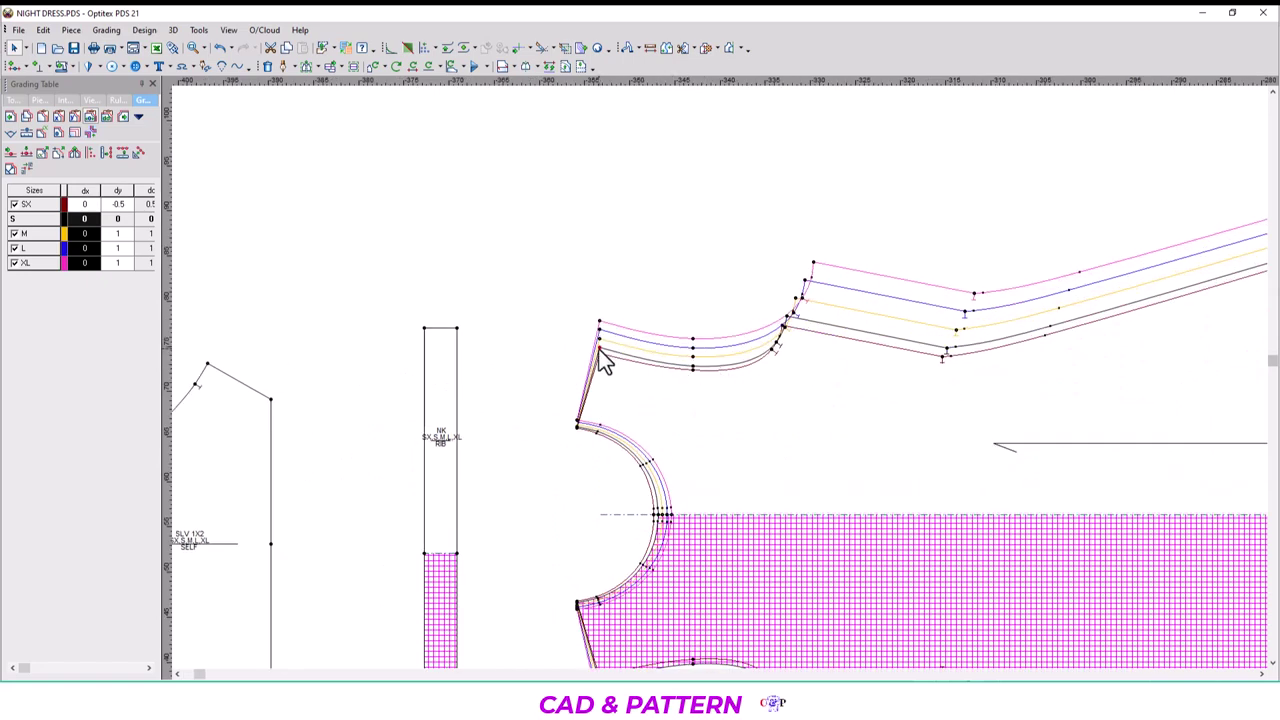
left_click(711, 398)
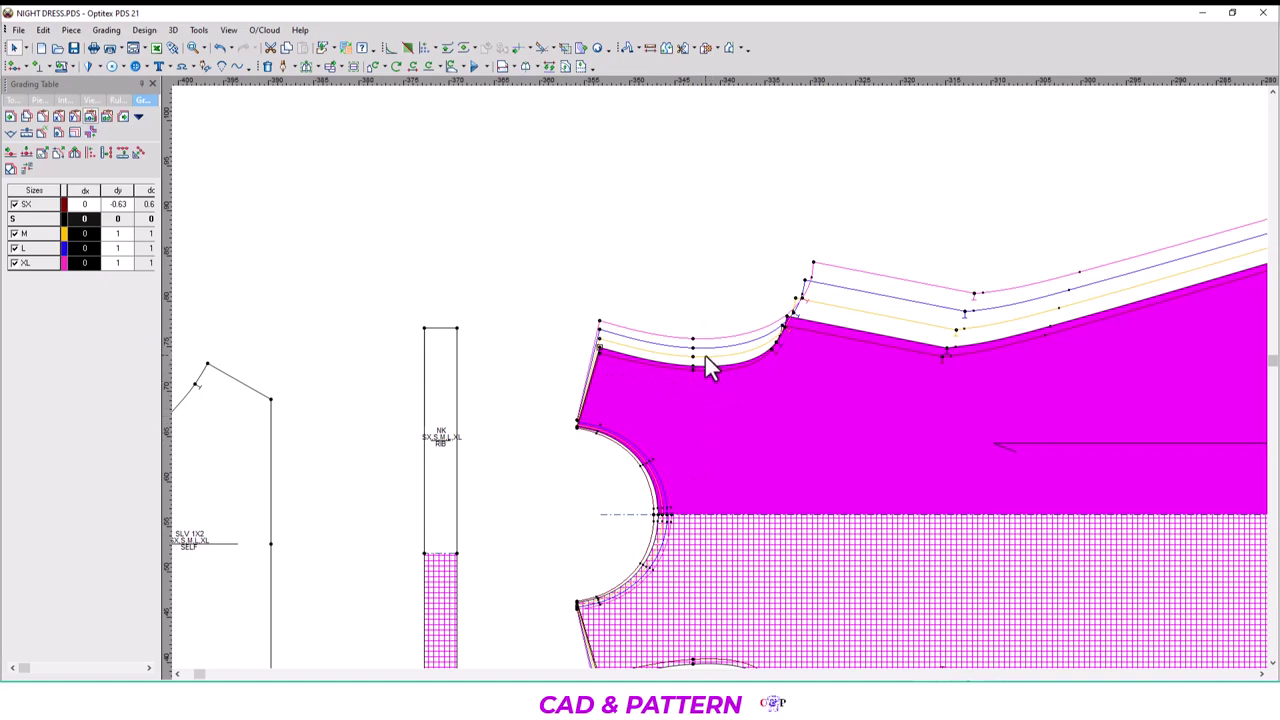
scroll(706, 368, "down", 1)
scroll(697, 389, "down", 1)
scroll(649, 363, "down", 1)
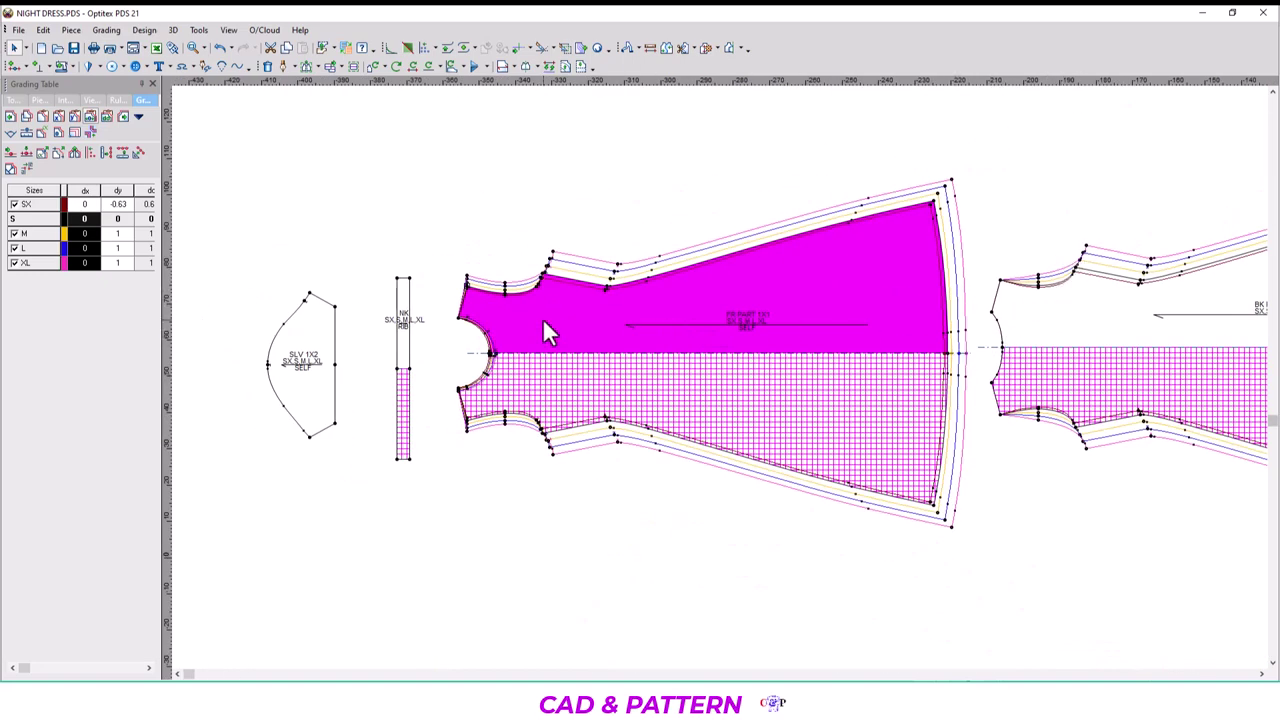
scroll(529, 314, "up", 1)
scroll(710, 389, "up", 1)
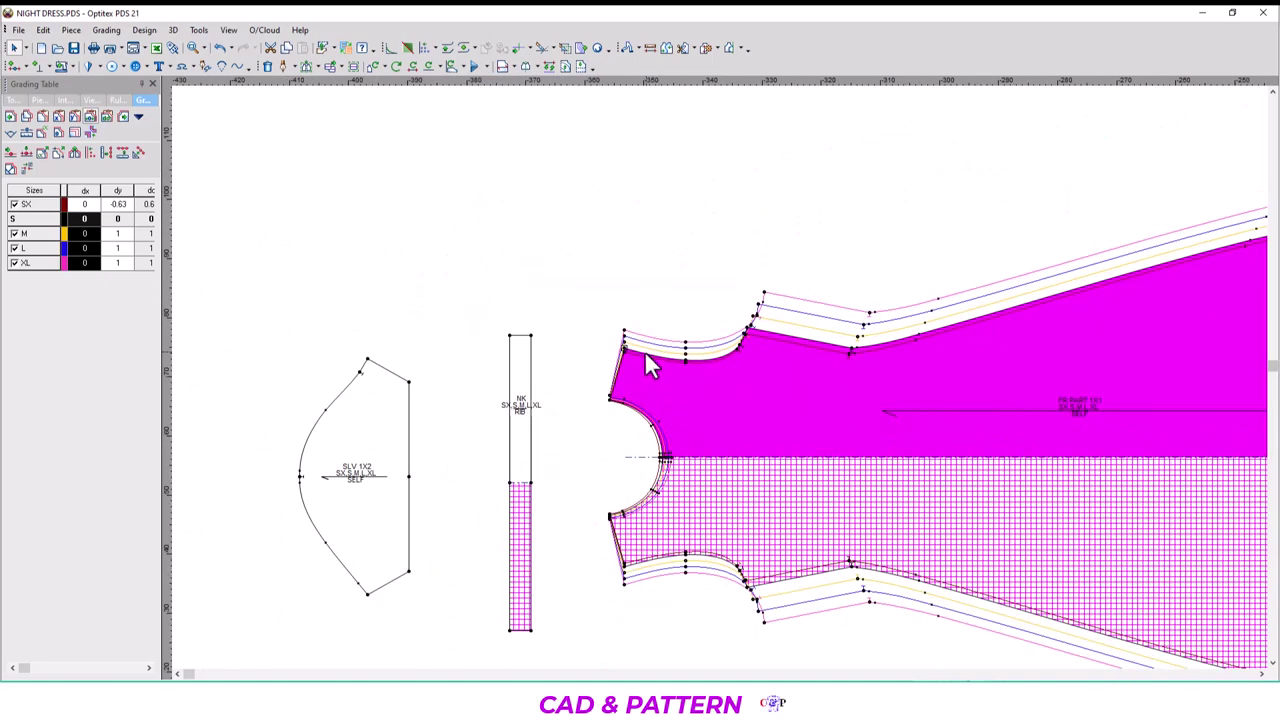
scroll(640, 368, "down", 1)
scroll(906, 477, "down", 1)
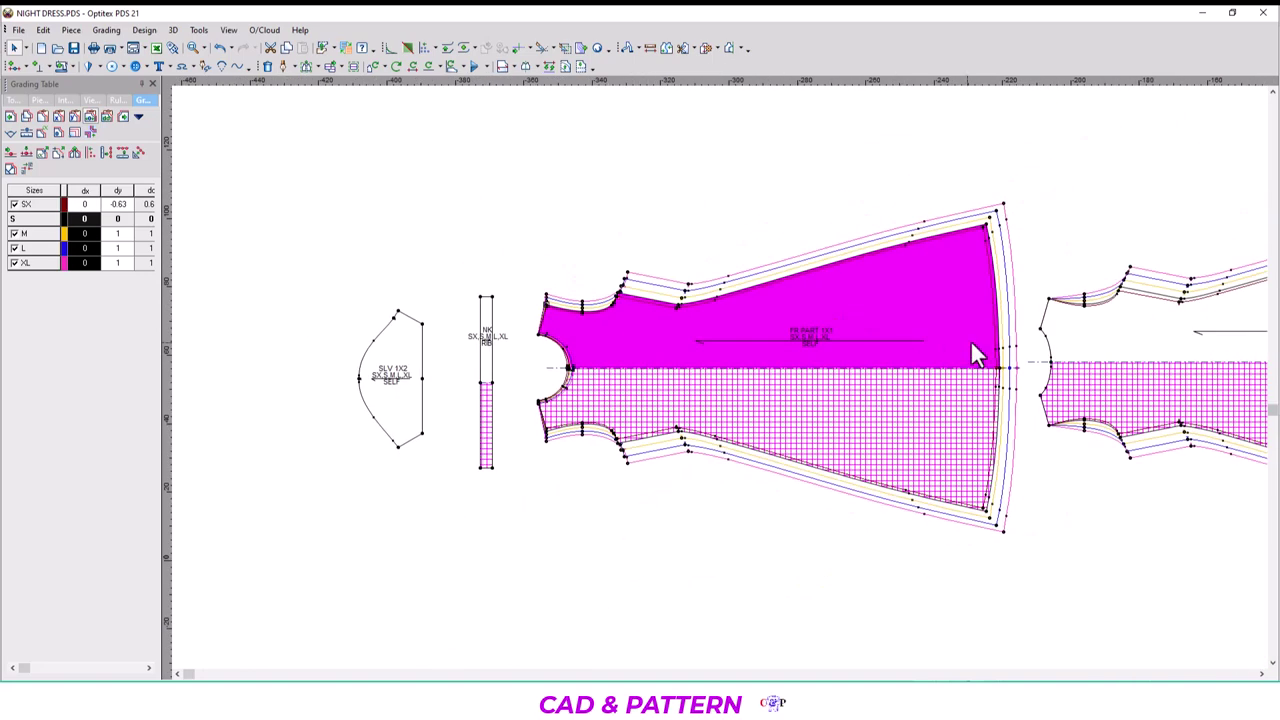
Recheck front and back neck point grading, zooming in on the neckline and armhole nests.
left_click(1050, 310)
left_click(1050, 308)
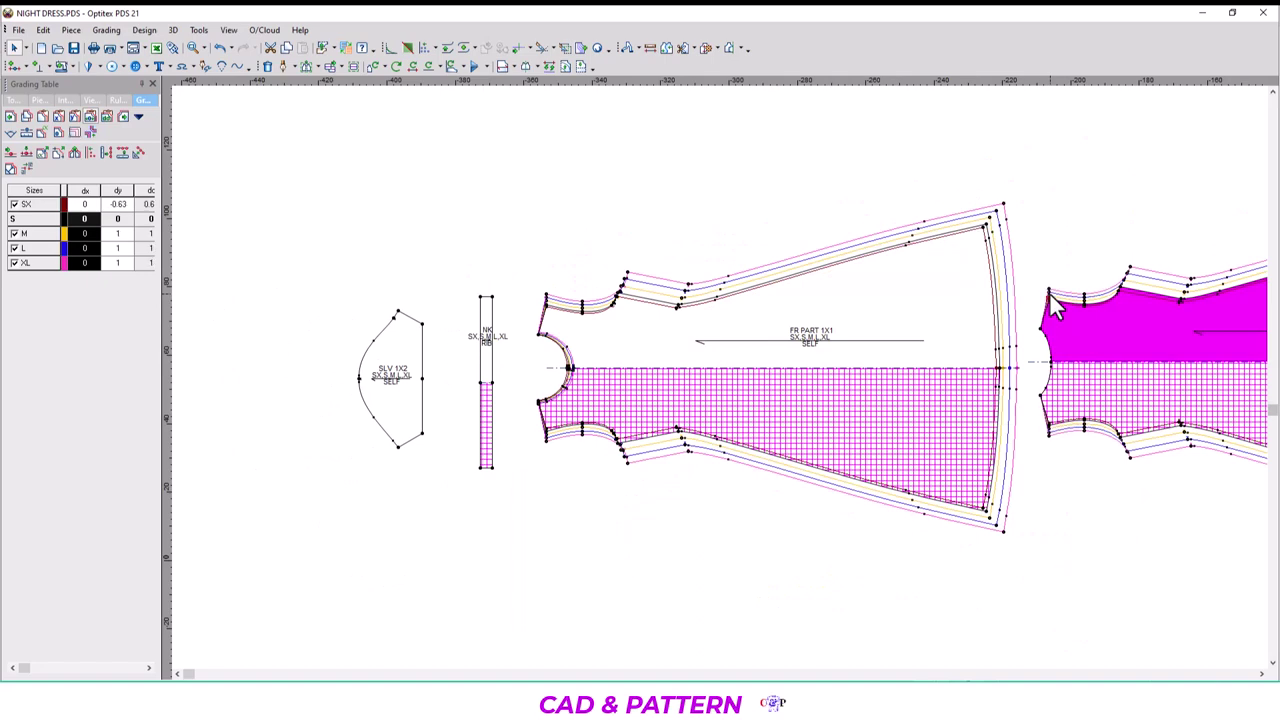
left_click(540, 338)
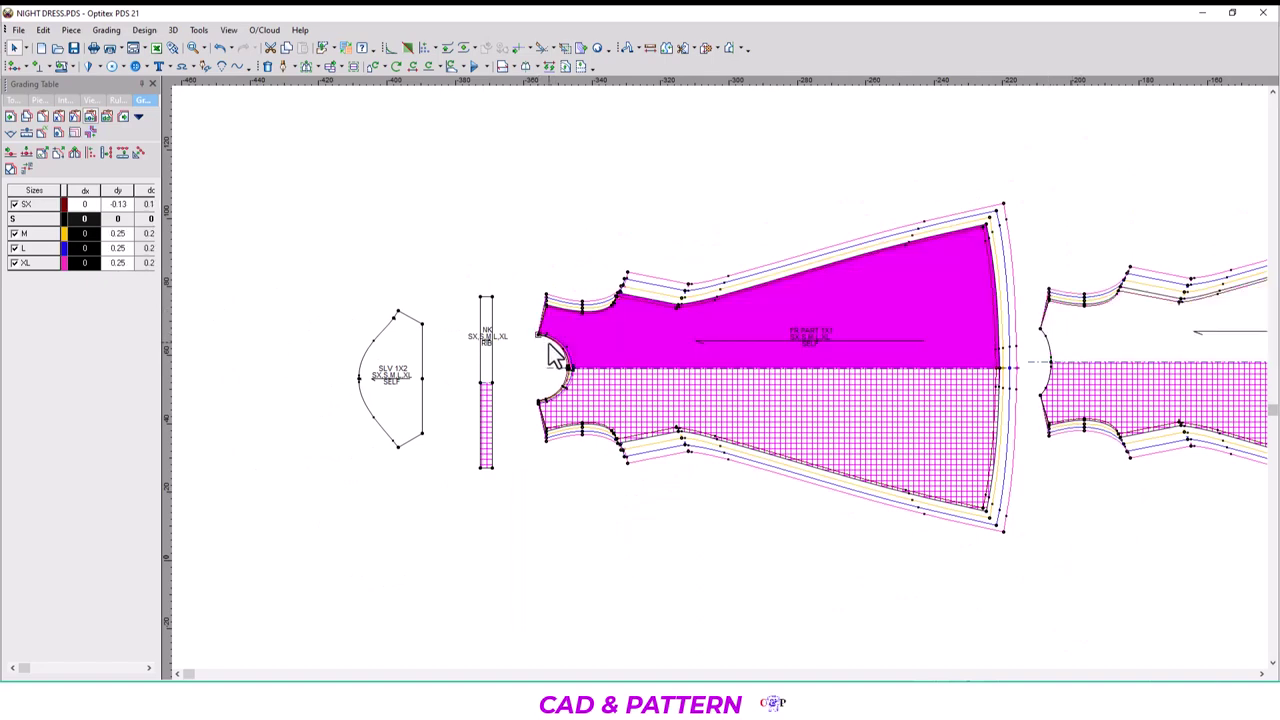
left_click(1042, 338)
left_click(1036, 325)
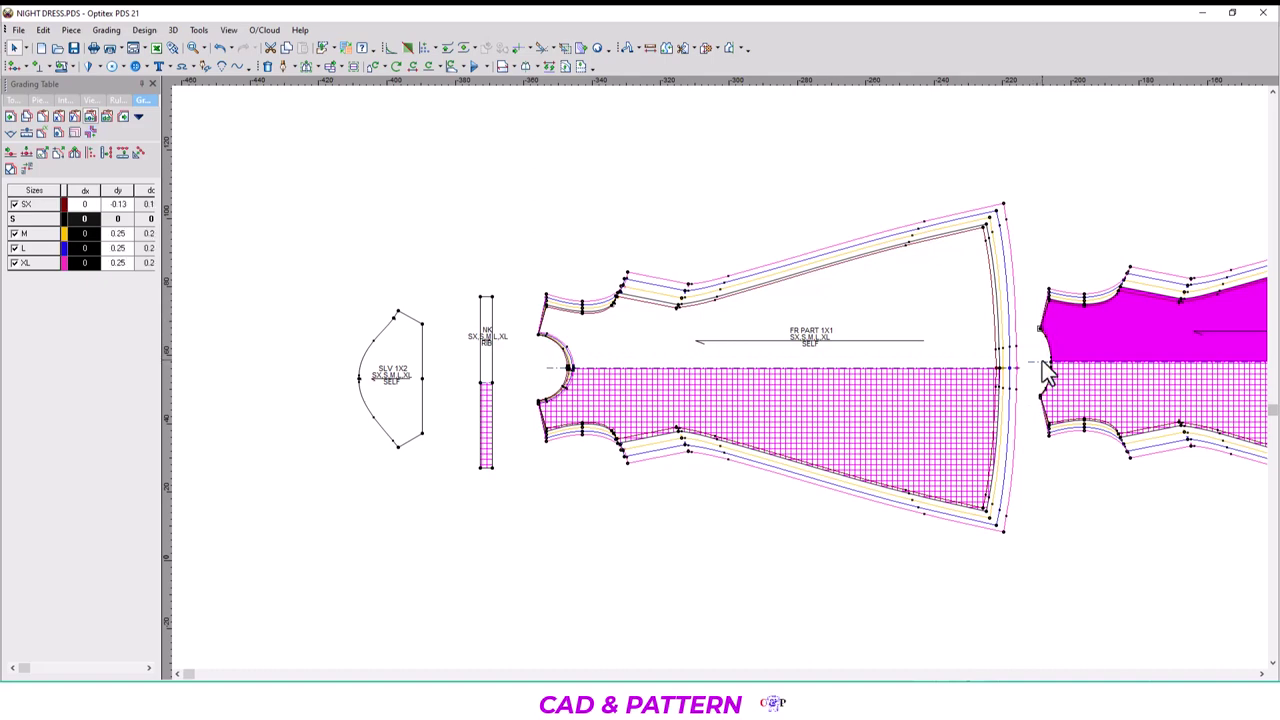
scroll(1057, 351, "up", 2)
scroll(724, 390, "up", 2)
scroll(722, 390, "up", 2)
scroll(700, 350, "up", 1)
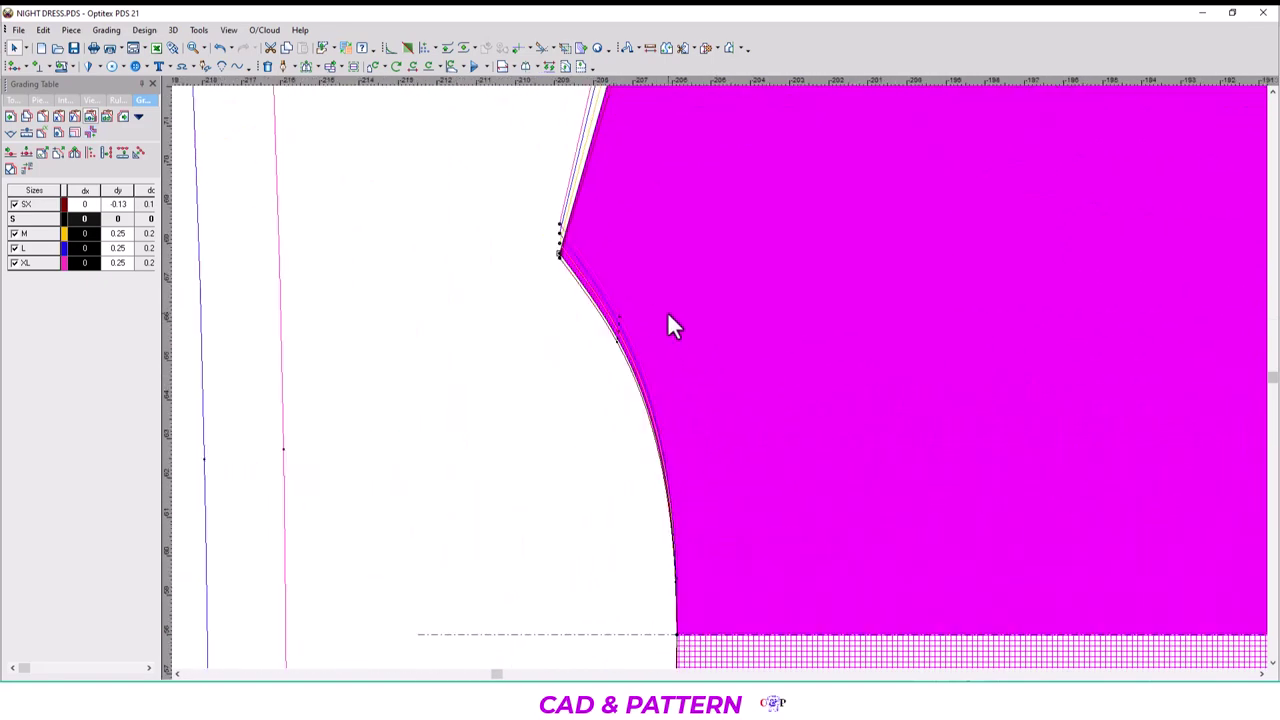
scroll(712, 440, "down", 2)
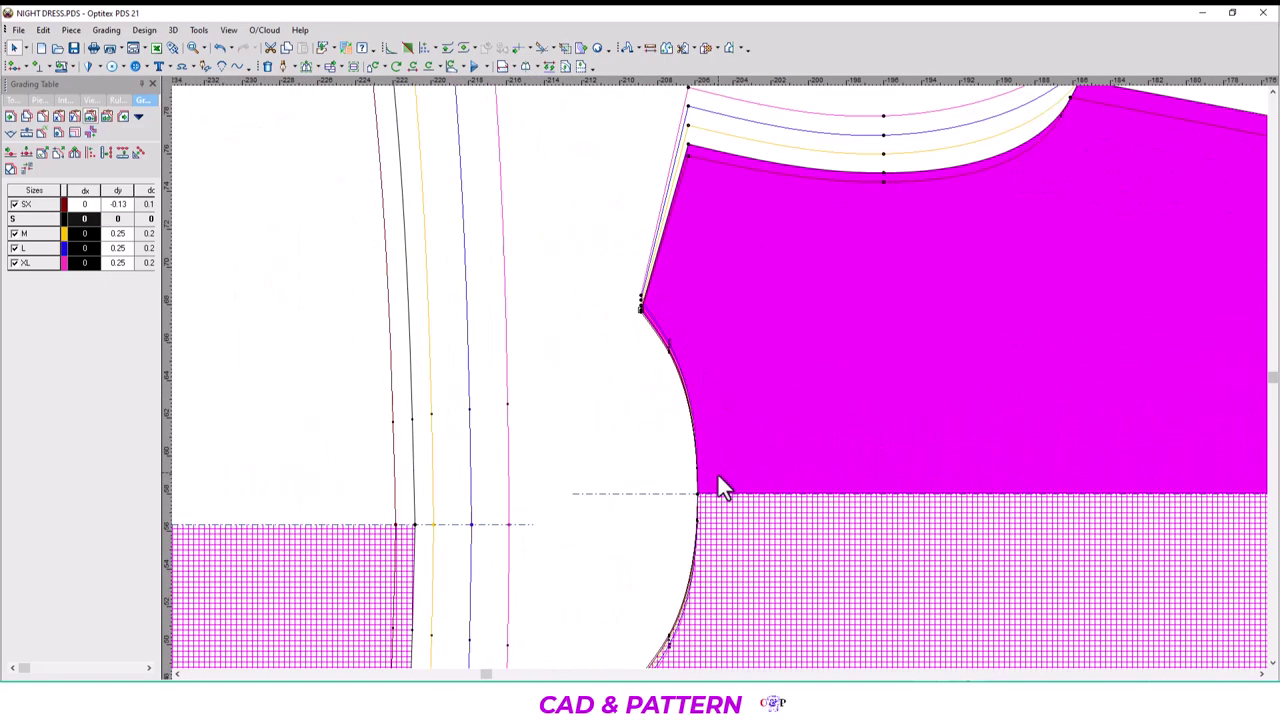
scroll(712, 343, "down", 2)
scroll(612, 360, "down", 2)
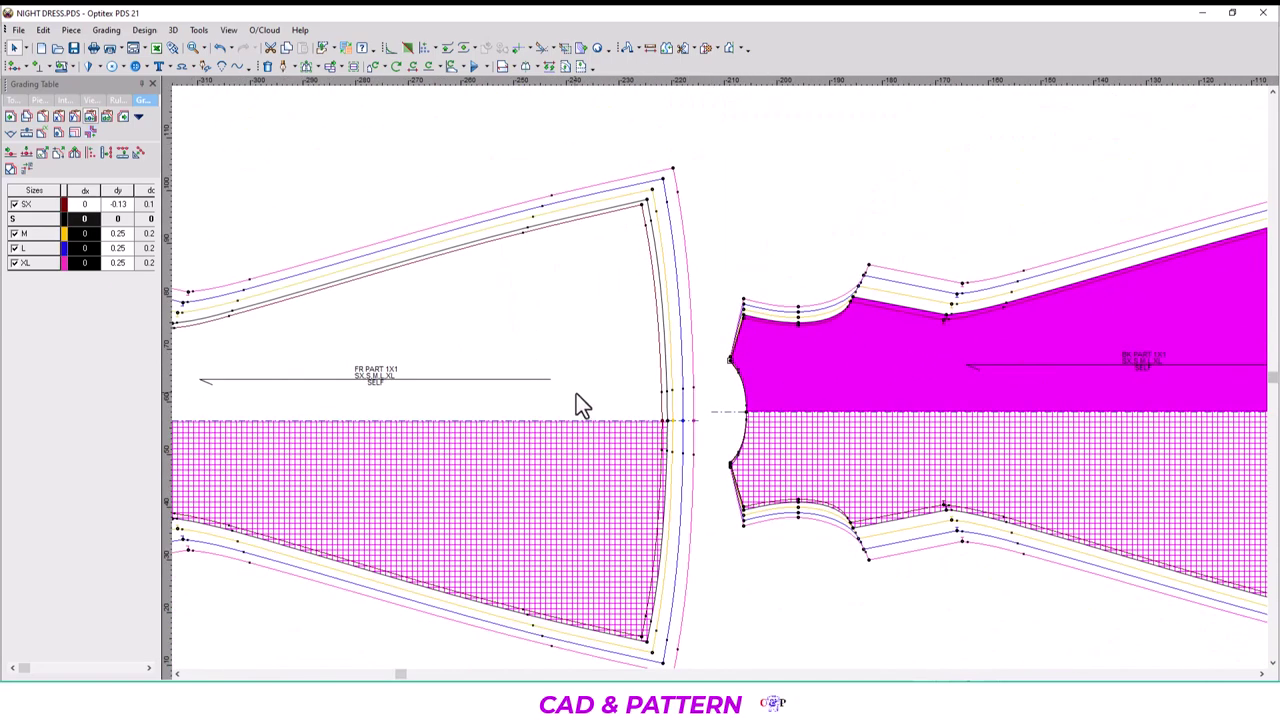
scroll(578, 398, "down", 2)
scroll(724, 380, "up", 2)
scroll(777, 388, "up", 2)
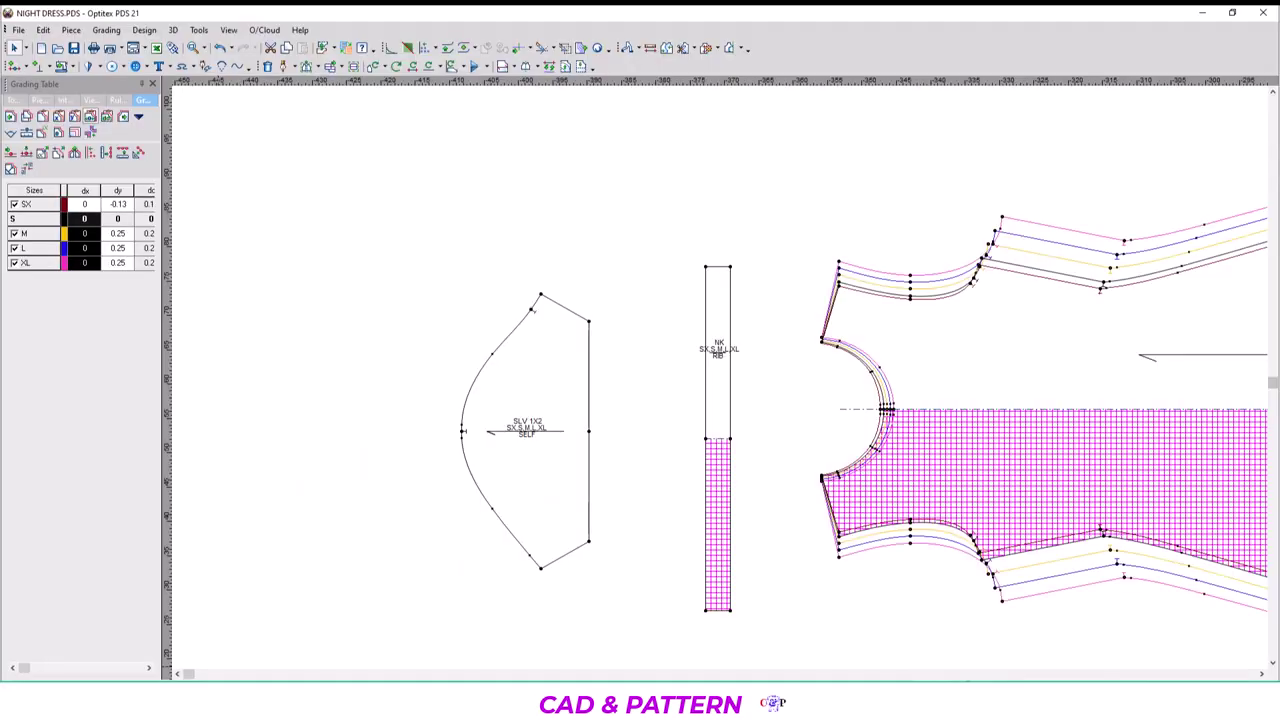
scroll(577, 456, "up", 1)
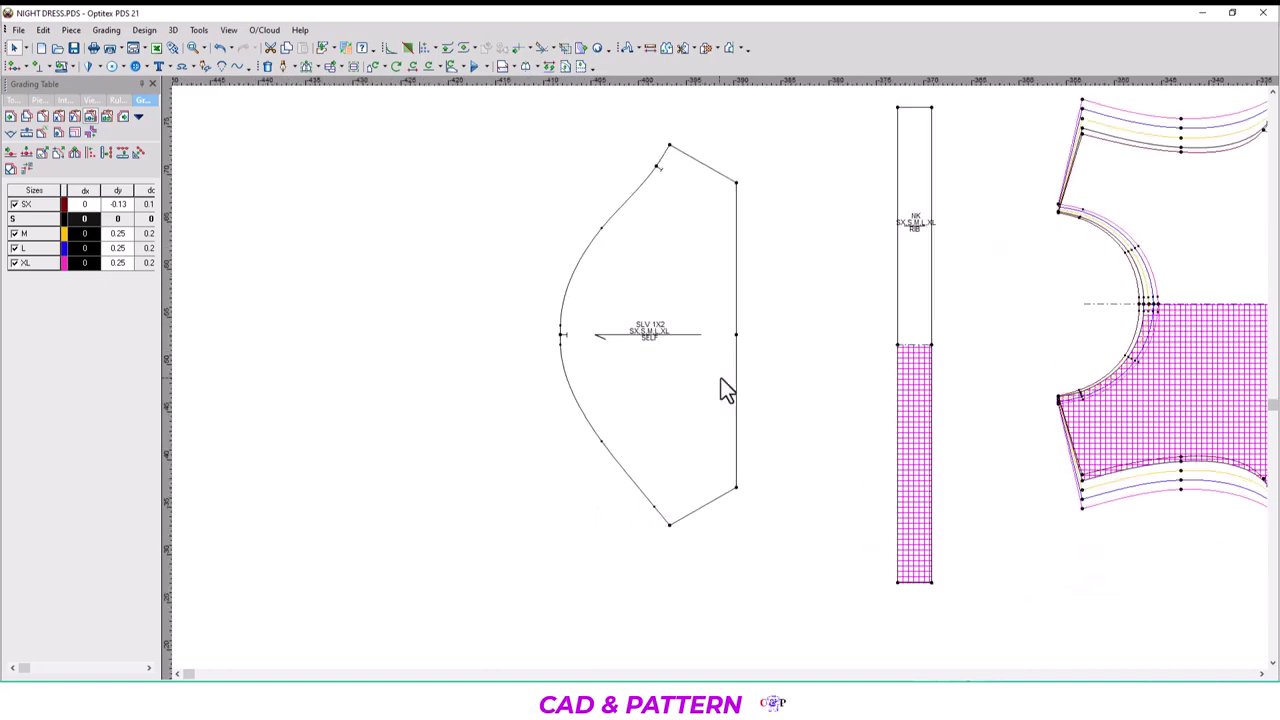
scroll(721, 378, "up", 1)
scroll(690, 335, "down", 2)
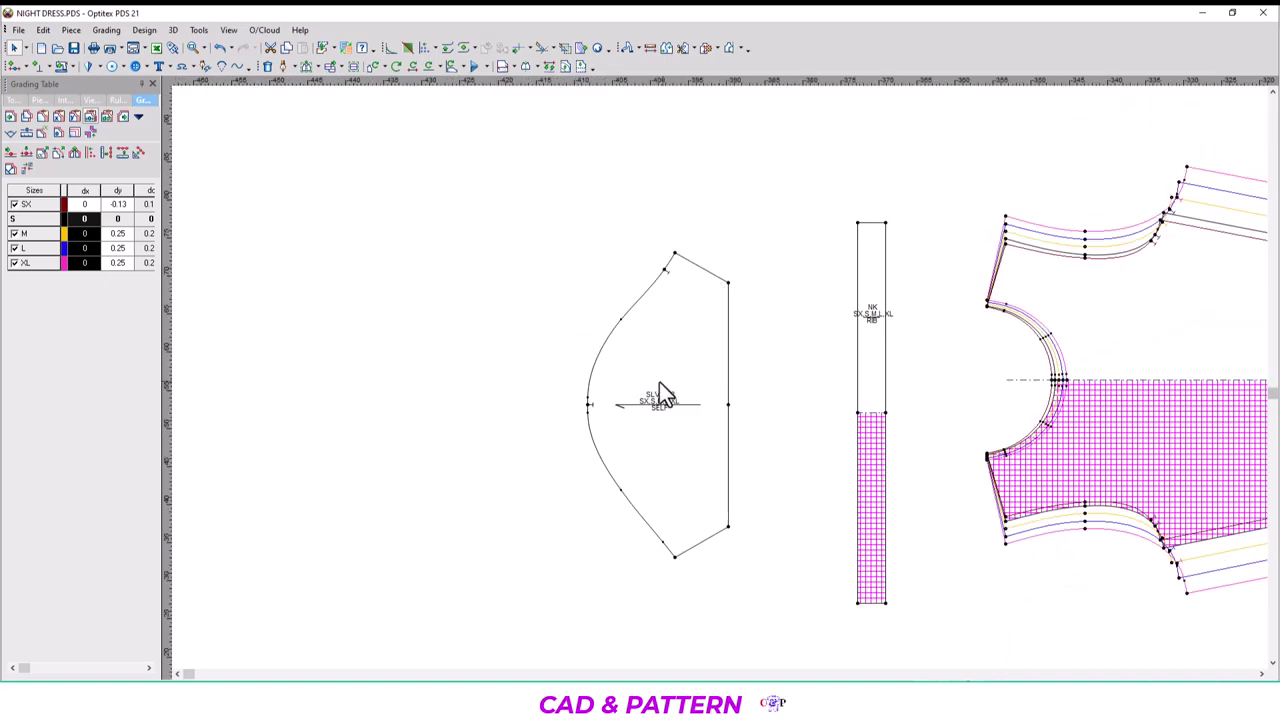
scroll(665, 385, "up", 1)
Give the sleeve cap centre point dx 0.5 for SX and -0.5 for M, L and XL.
left_click(643, 410)
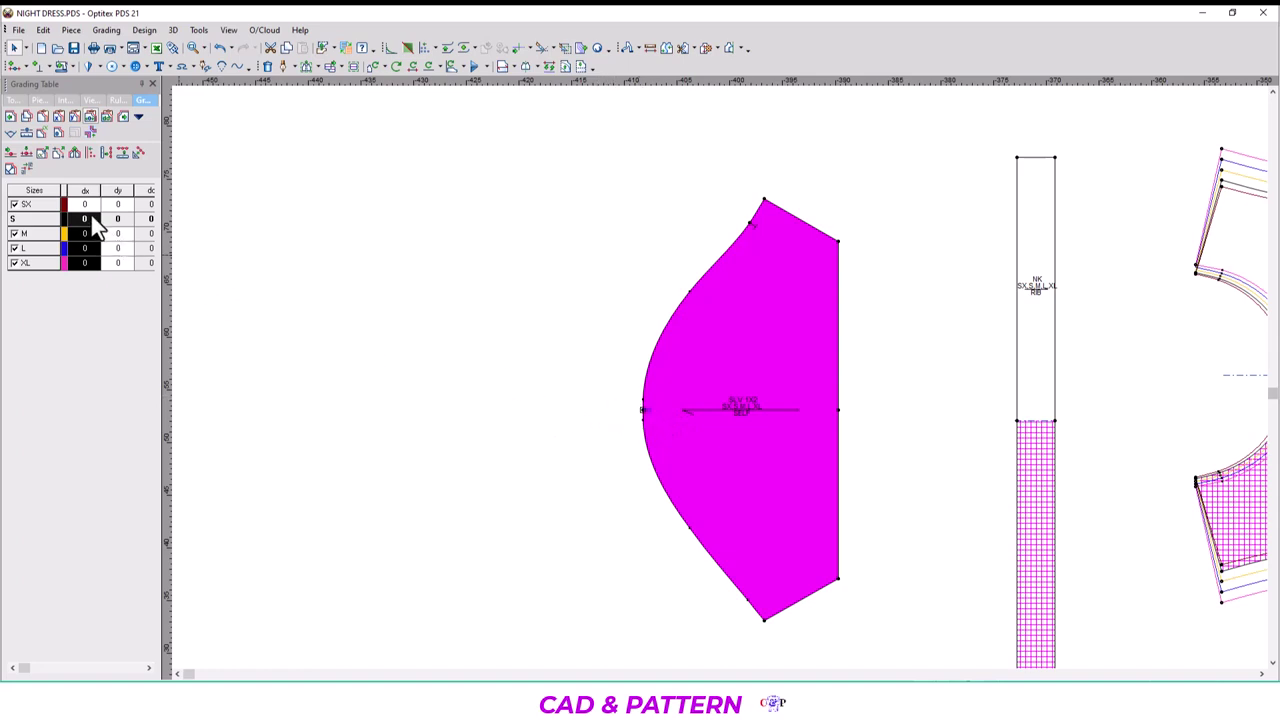
left_click_drag(86, 214, 84, 264)
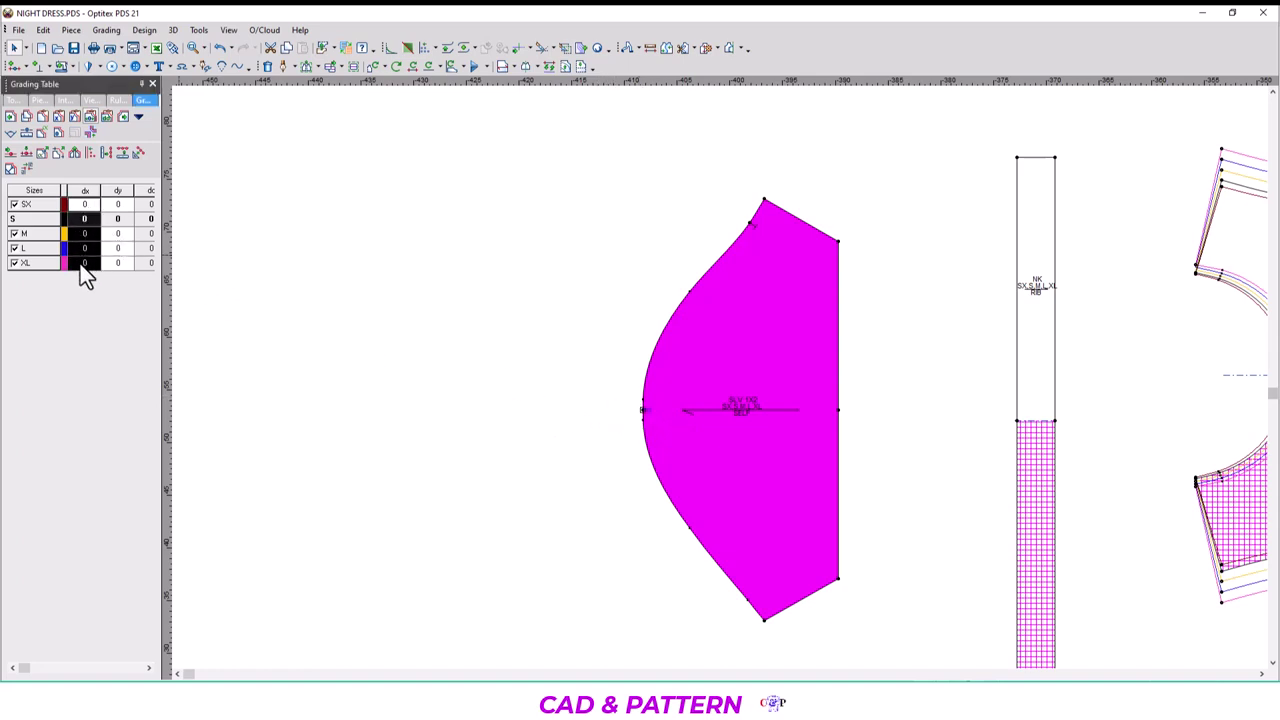
type("0.5")
key("Return")
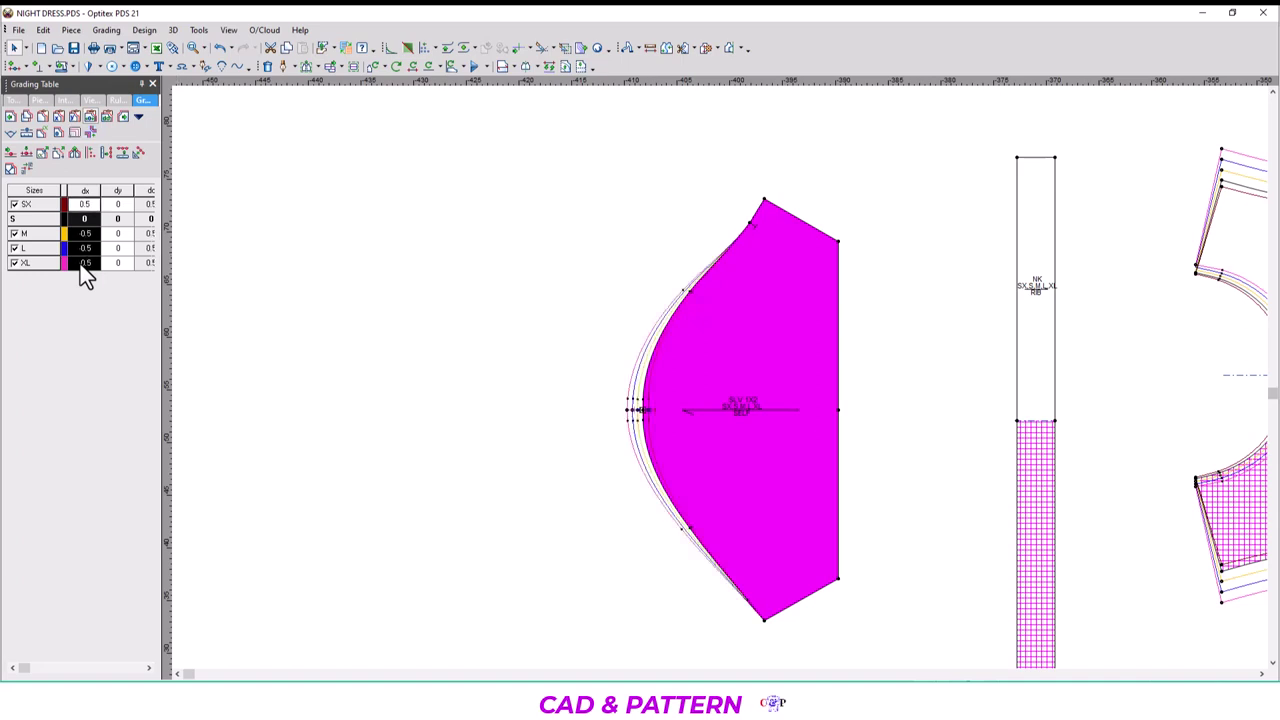
type("-0.5")
key("Return")
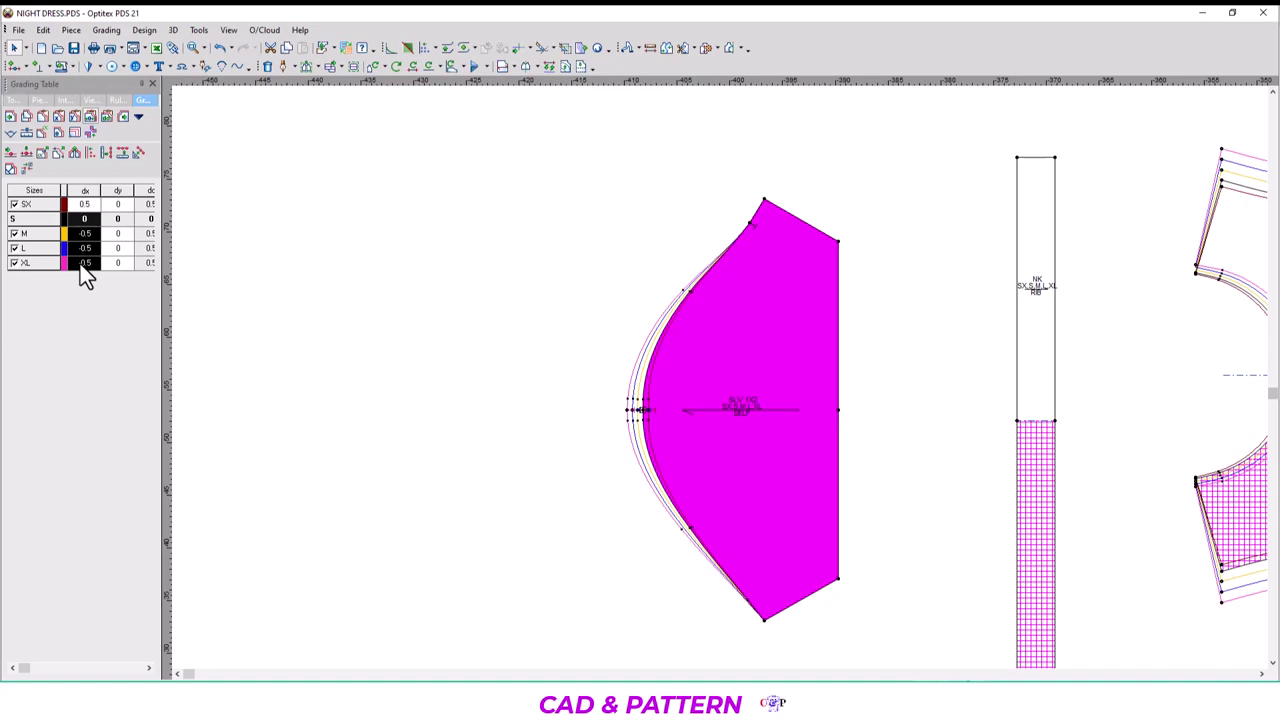
scroll(632, 425, "up", 5)
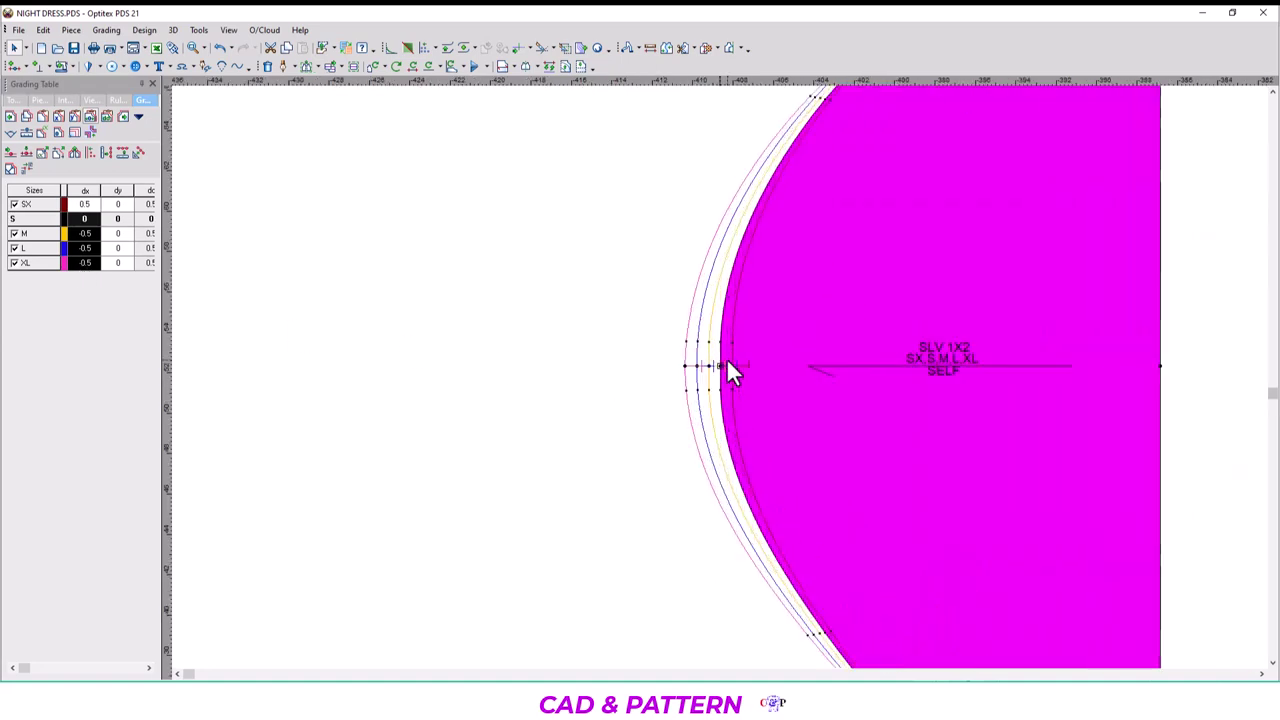
scroll(637, 378, "down", 3)
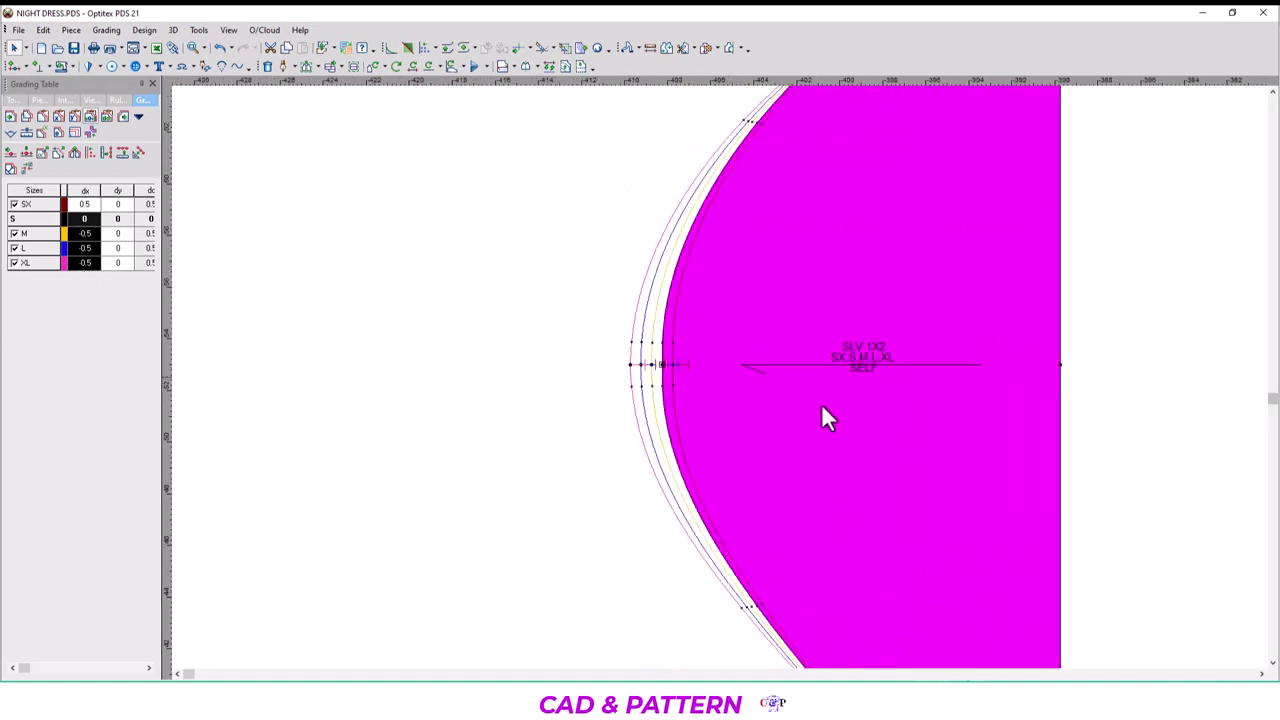
In the spec-sheet PDF, highlight the HKf sleeve length row, 19.50 to 23.00 cm.
key("alt+Tab")
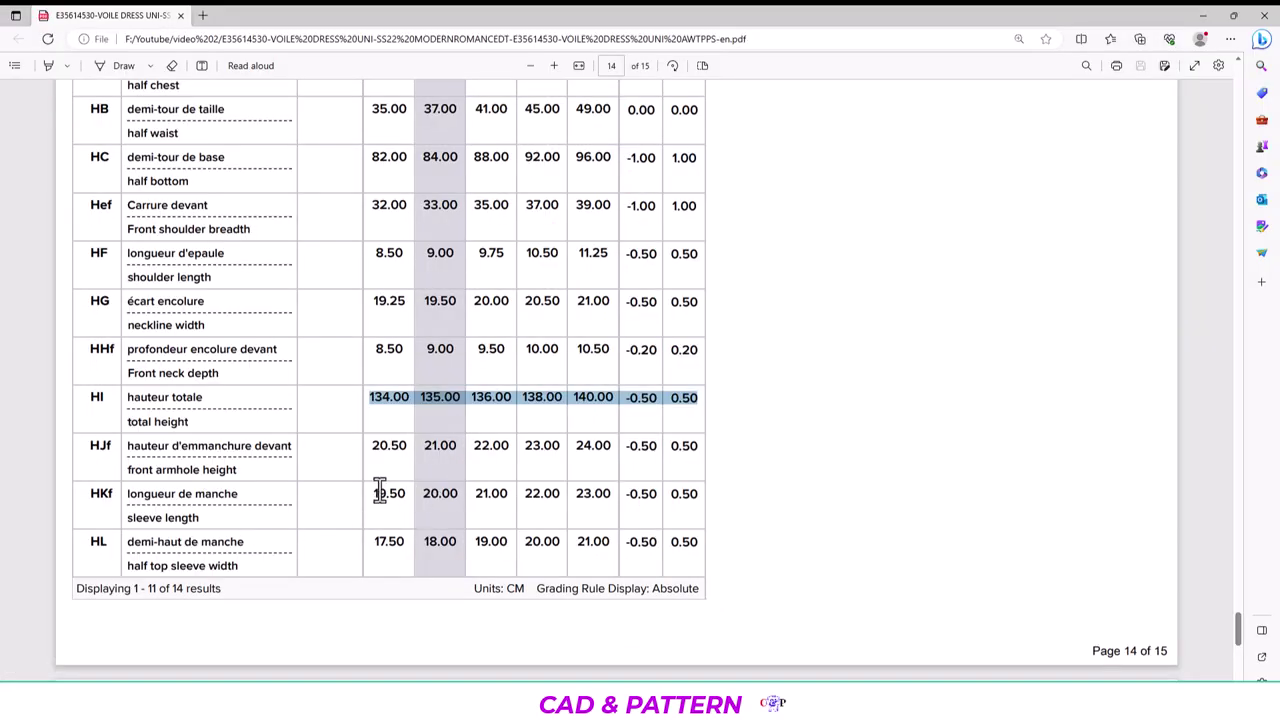
left_click_drag(372, 492, 464, 494)
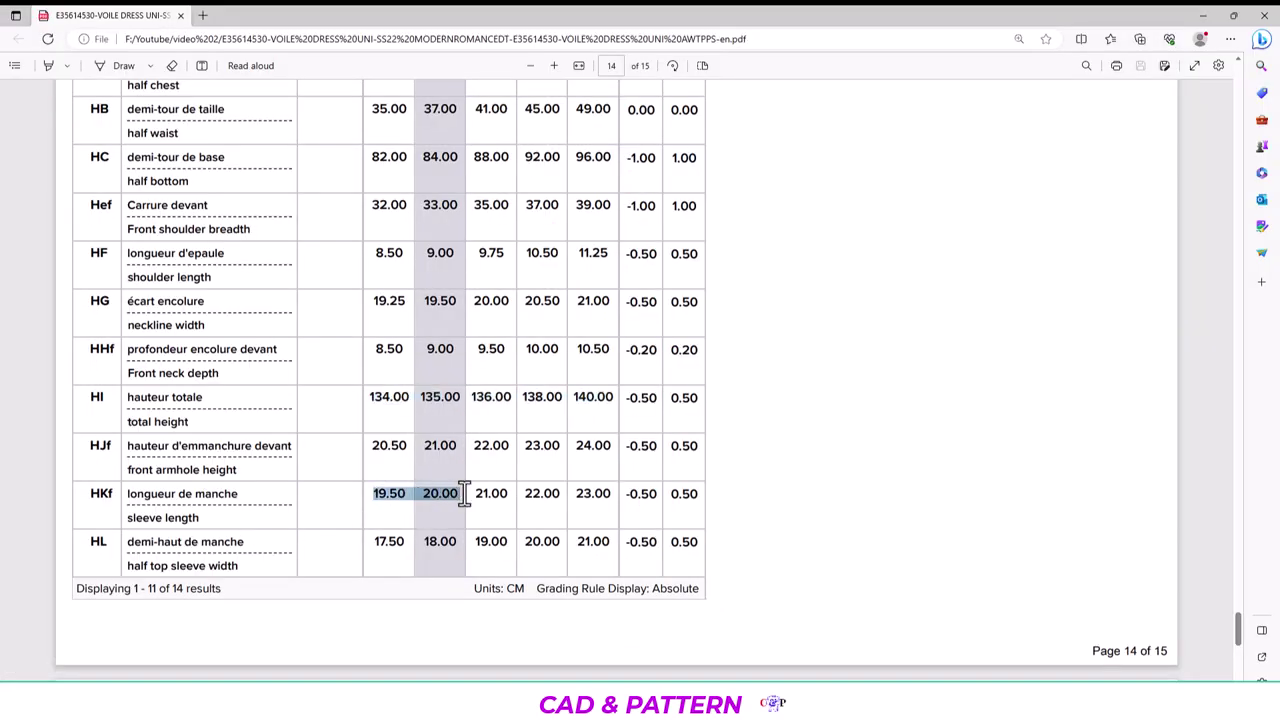
left_click_drag(464, 494, 630, 500)
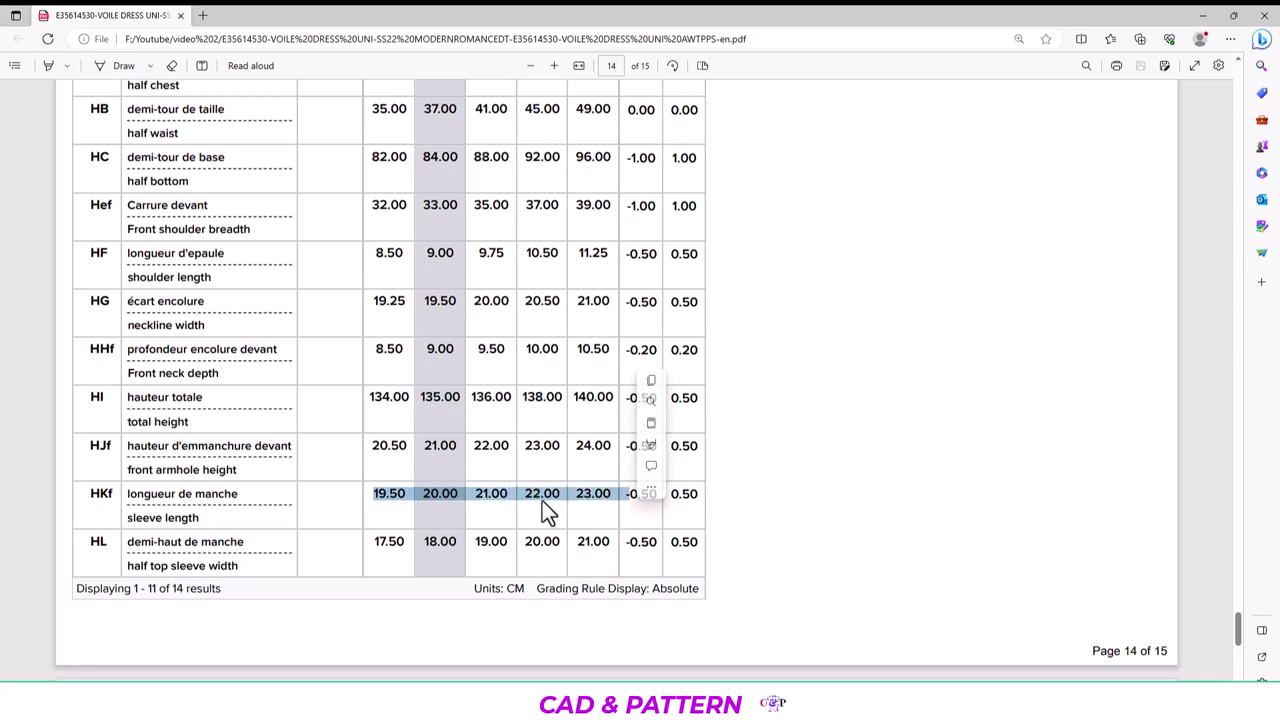
key("ctrl+c")
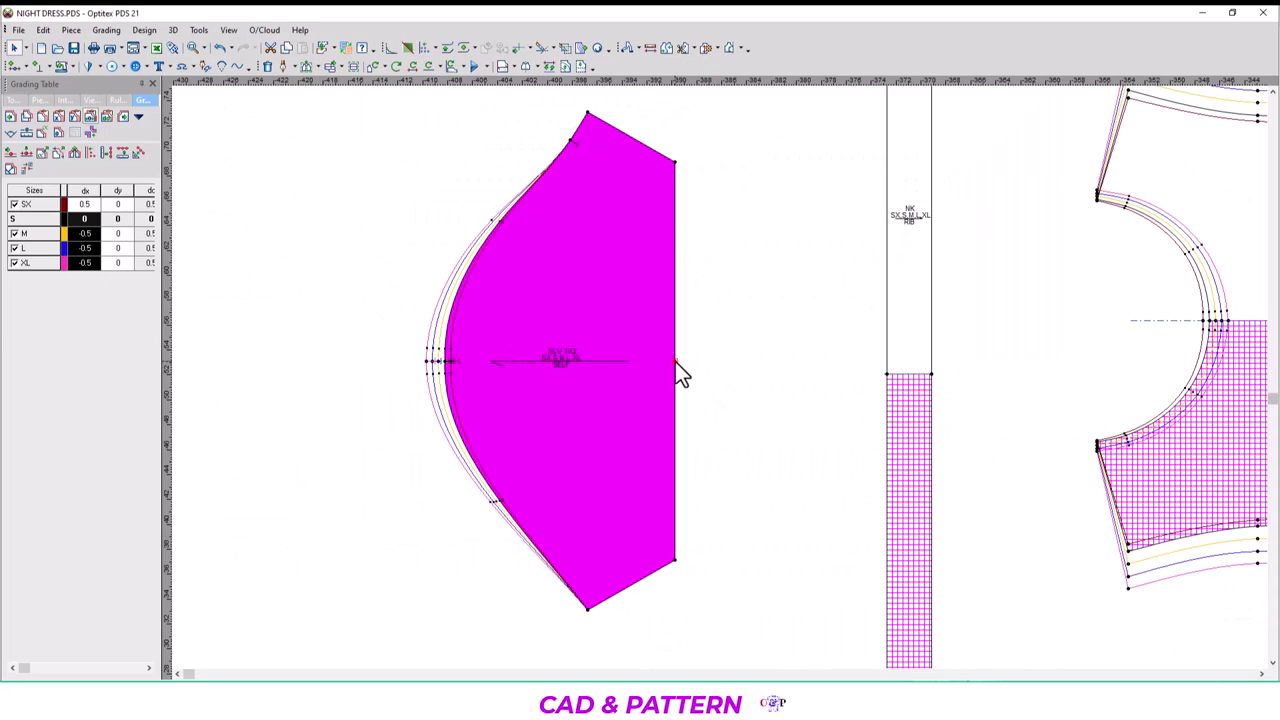
Set the sleeve's right-edge midpoint dx to positive 0.5 for M, L and XL, leaving SX at 0.
left_click(675, 362)
left_click_drag(94, 247, 95, 278)
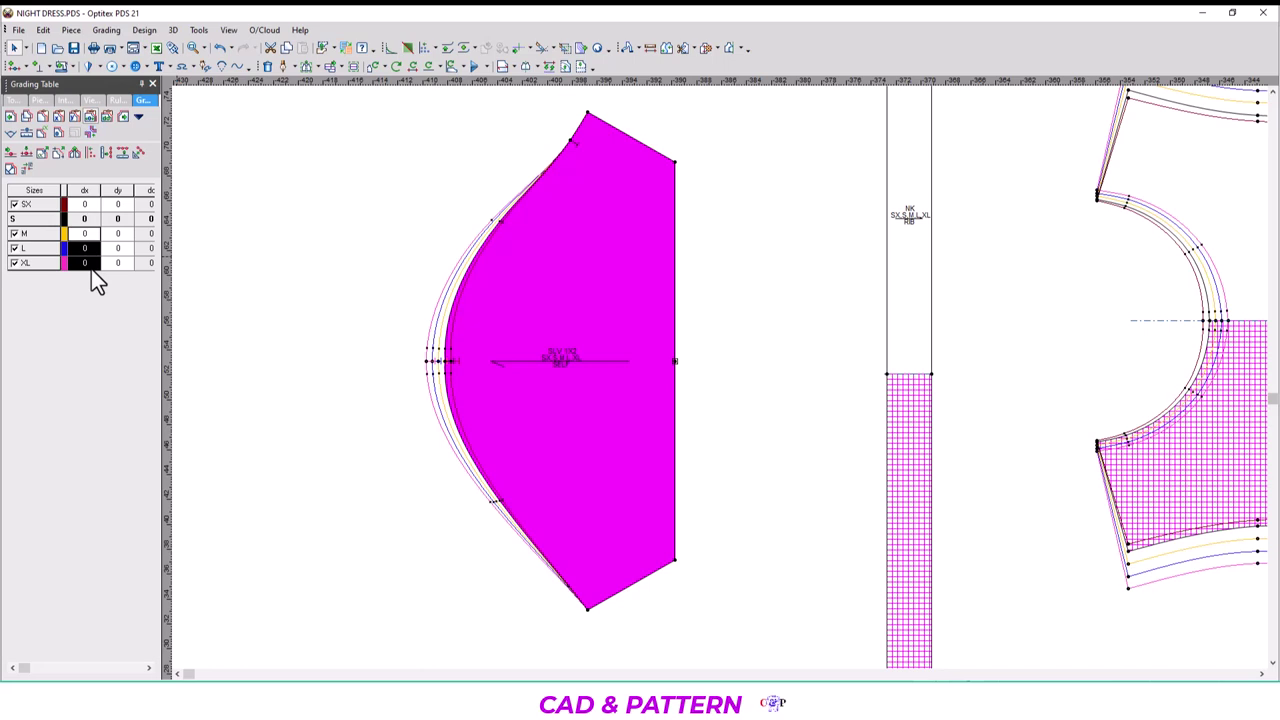
key("BackSpace")
type("0.5")
key("Return")
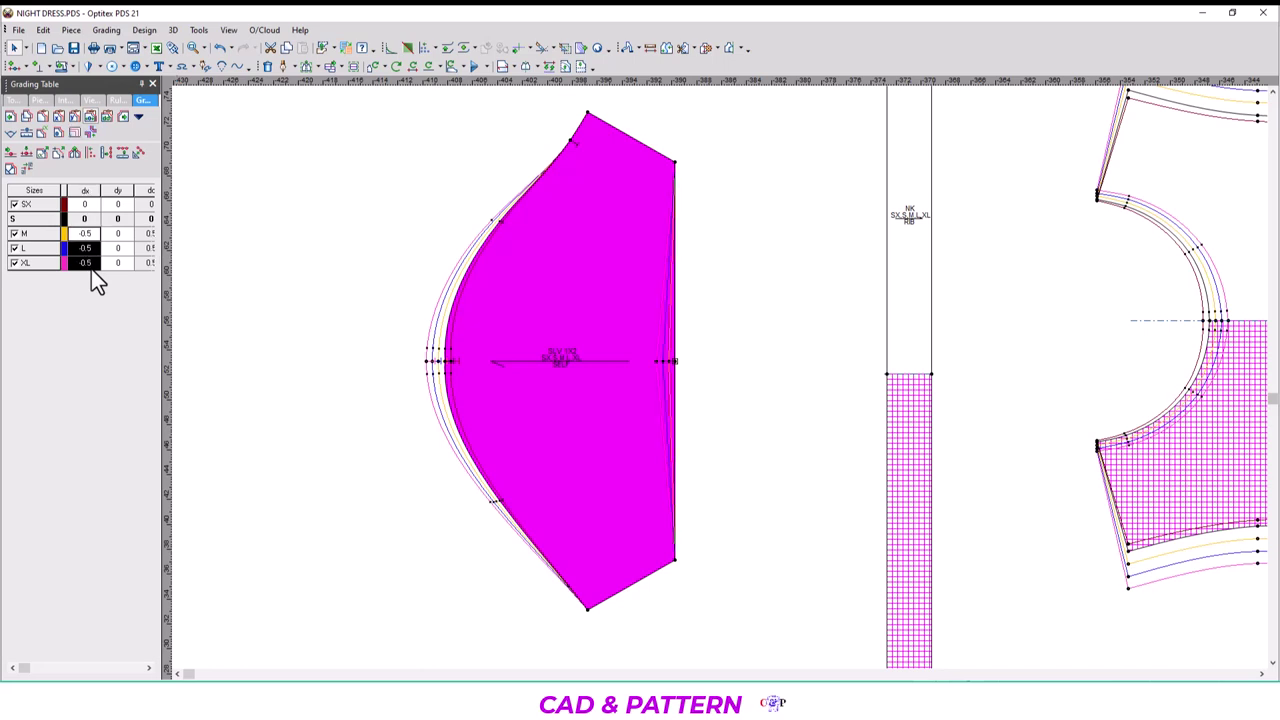
key("Home")
key("Delete")
key("Return")
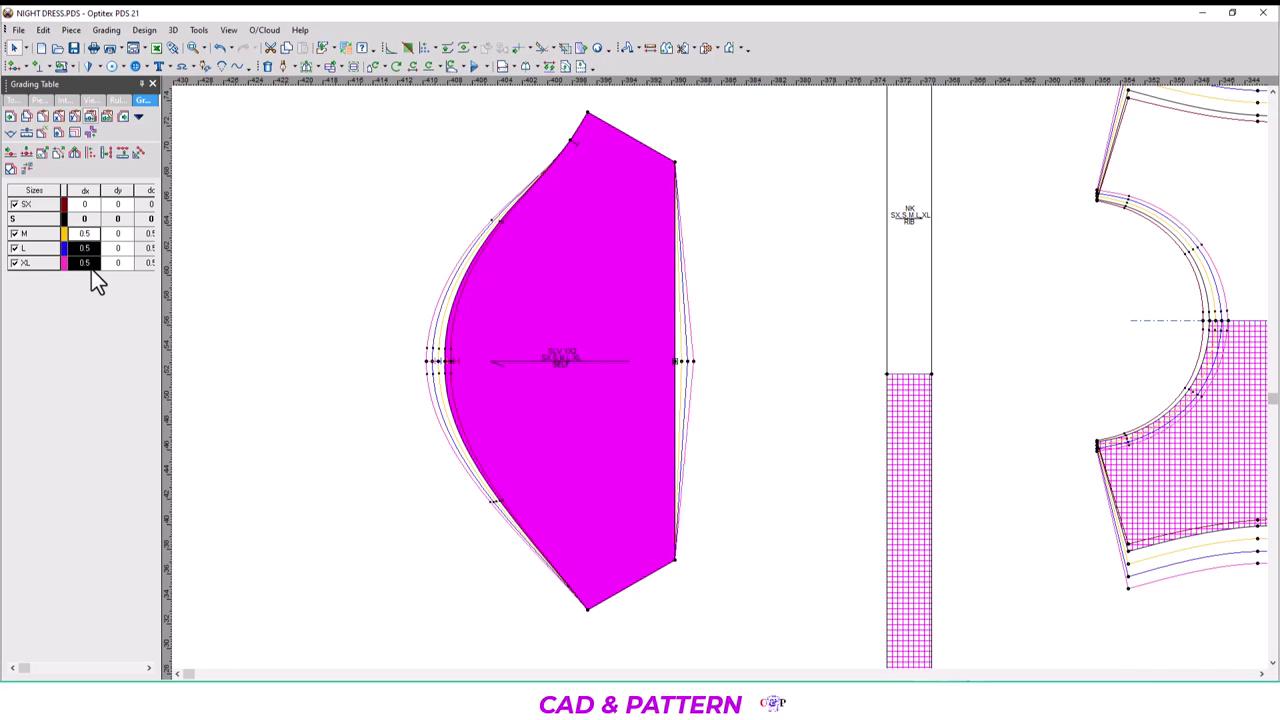
Zoom in on the sleeve and measure from its left notch to the right-edge notch.
left_click(650, 48)
left_click(691, 374)
left_click(634, 323)
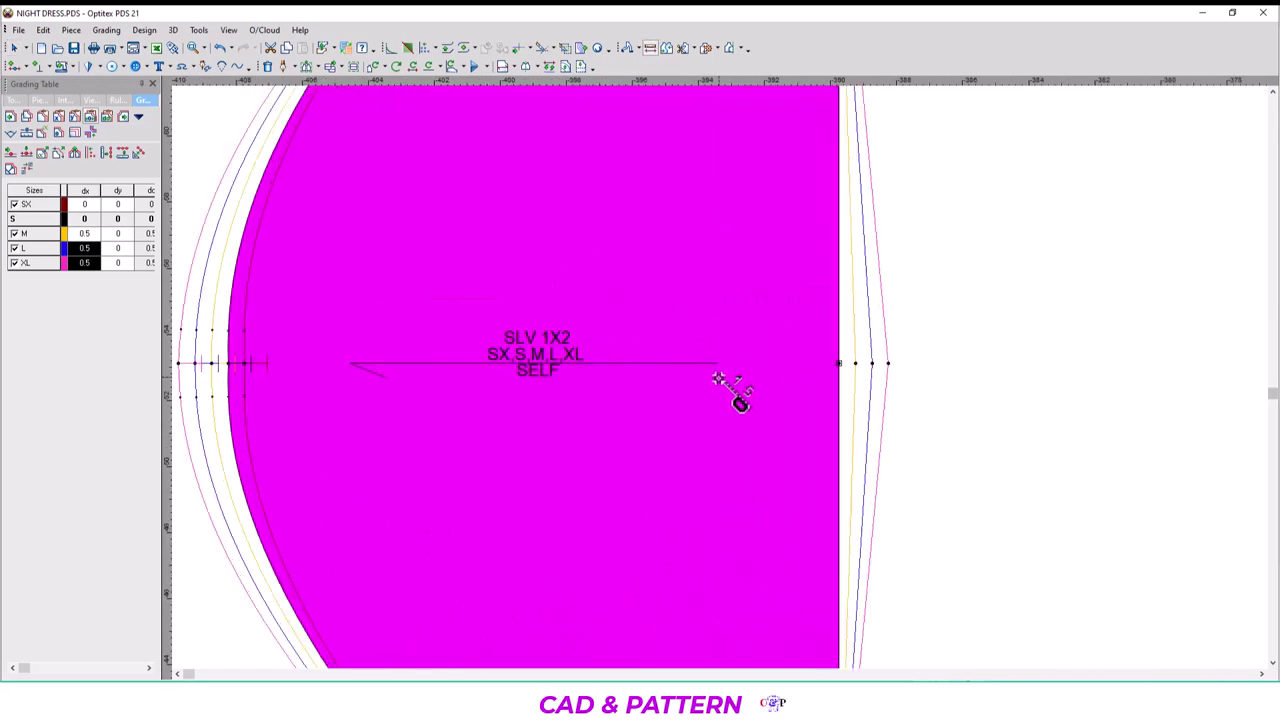
left_click(244, 363)
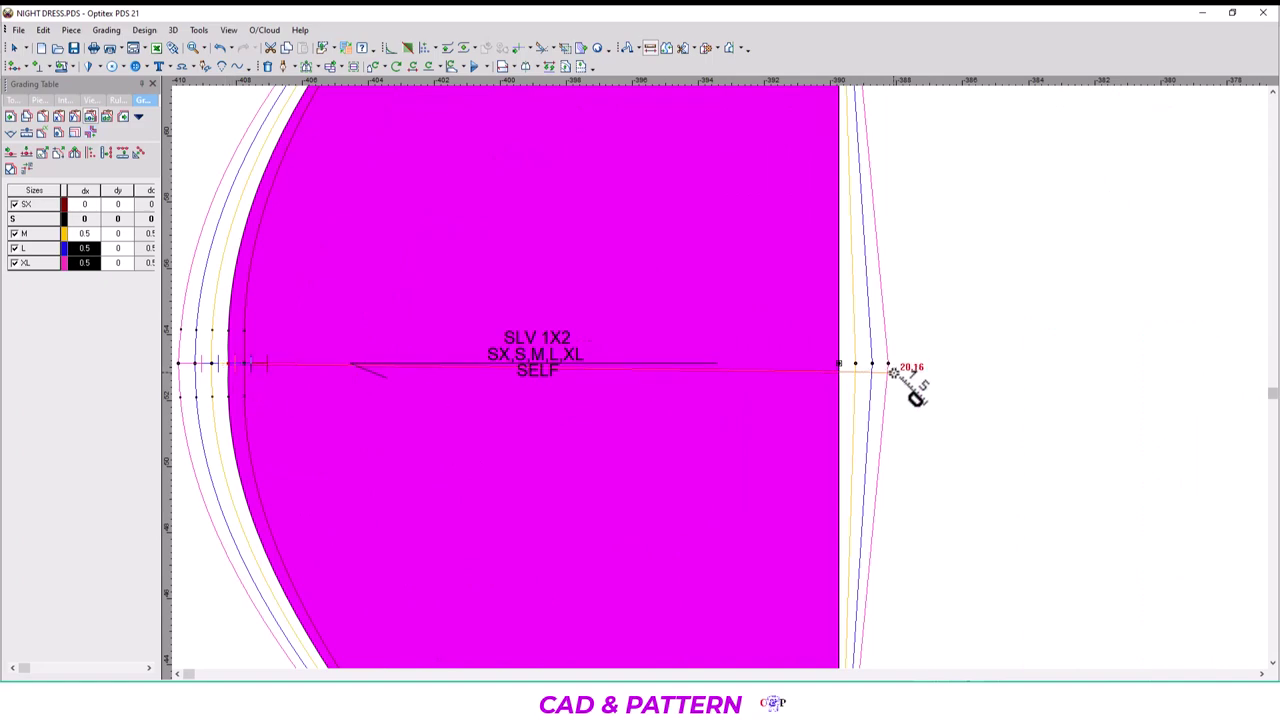
left_click(843, 364)
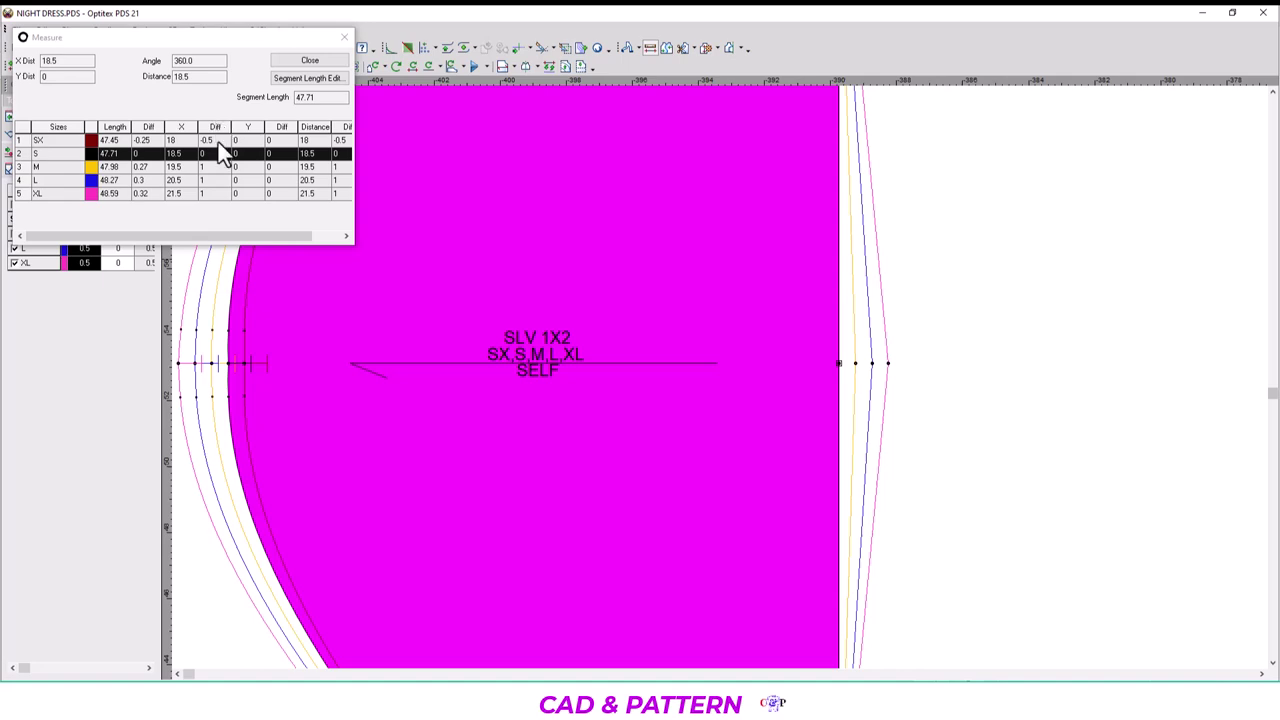
Review the per-size widths, 18, 18.5, 19.5, 20.5 and 21.5 from SX to XL, then close the results.
left_click(211, 166)
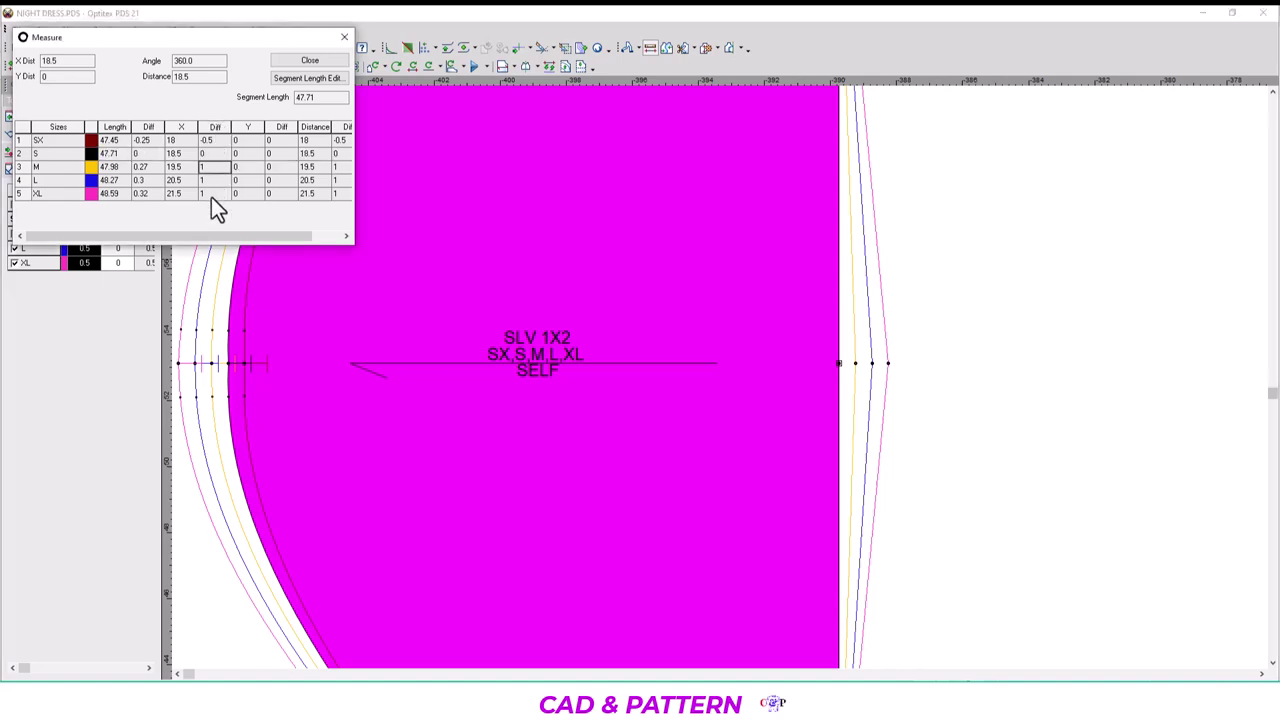
left_click(211, 195)
left_click(213, 178)
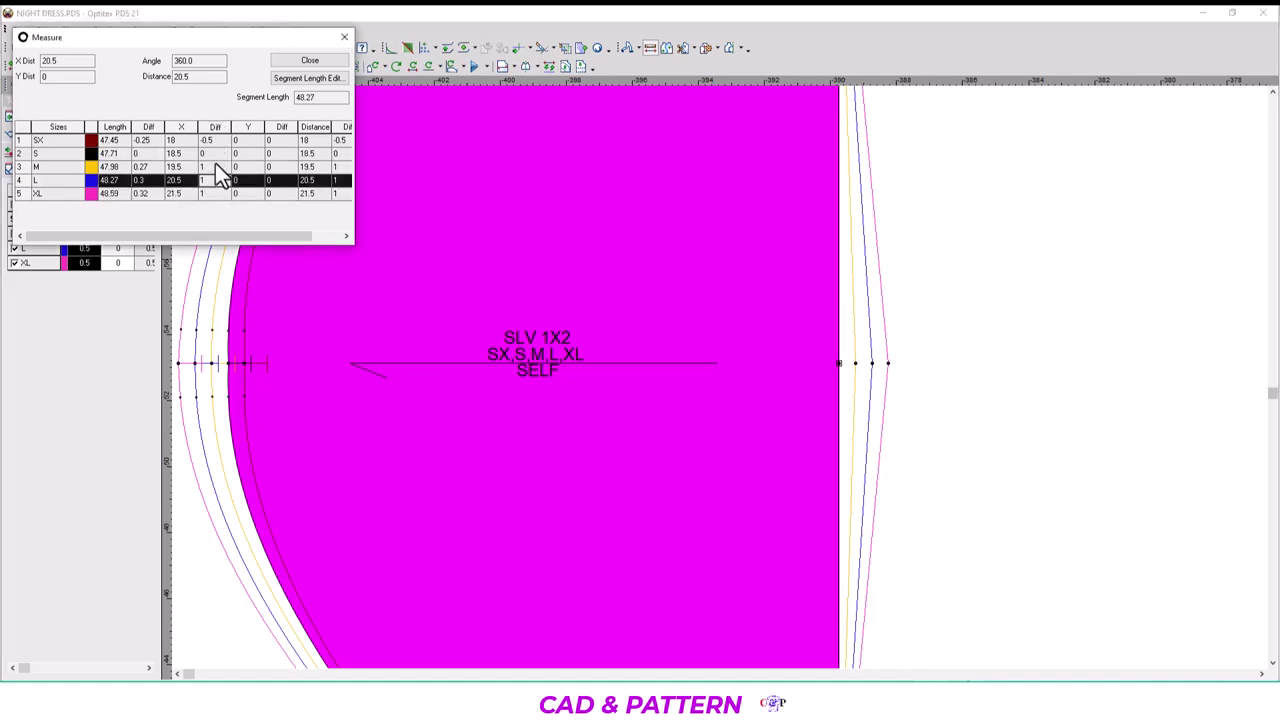
left_click(211, 148)
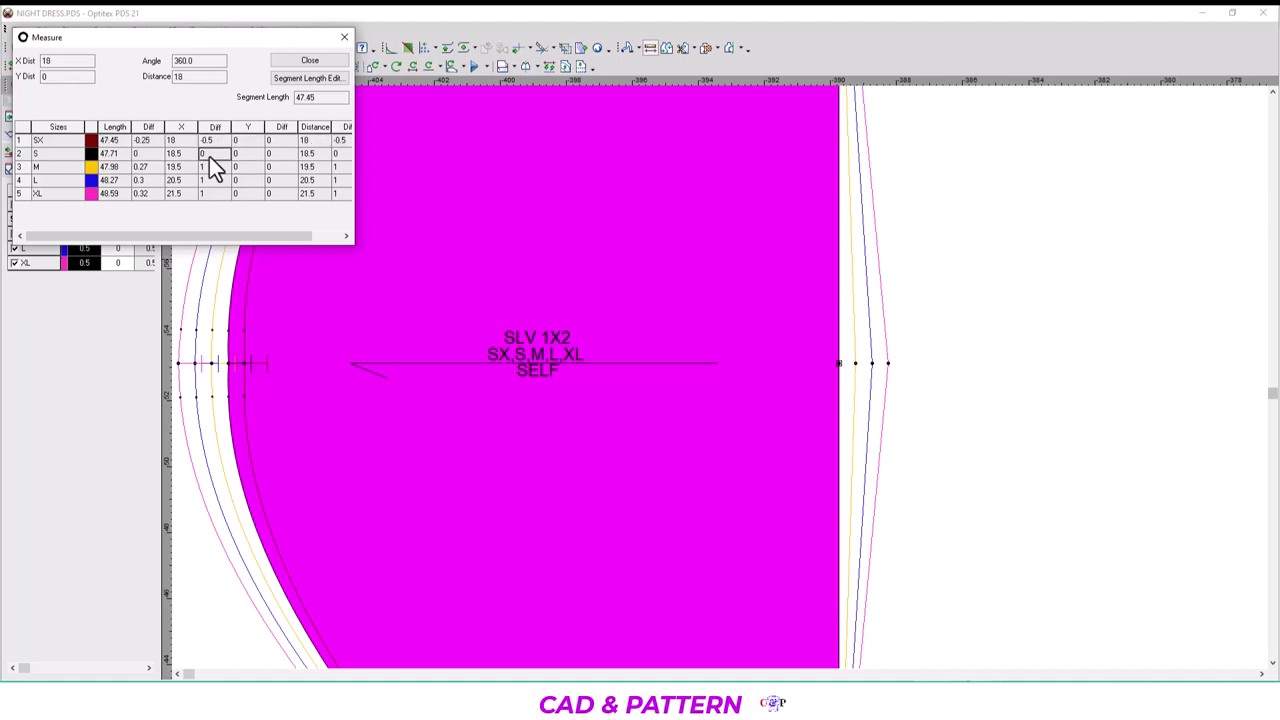
left_click(209, 155)
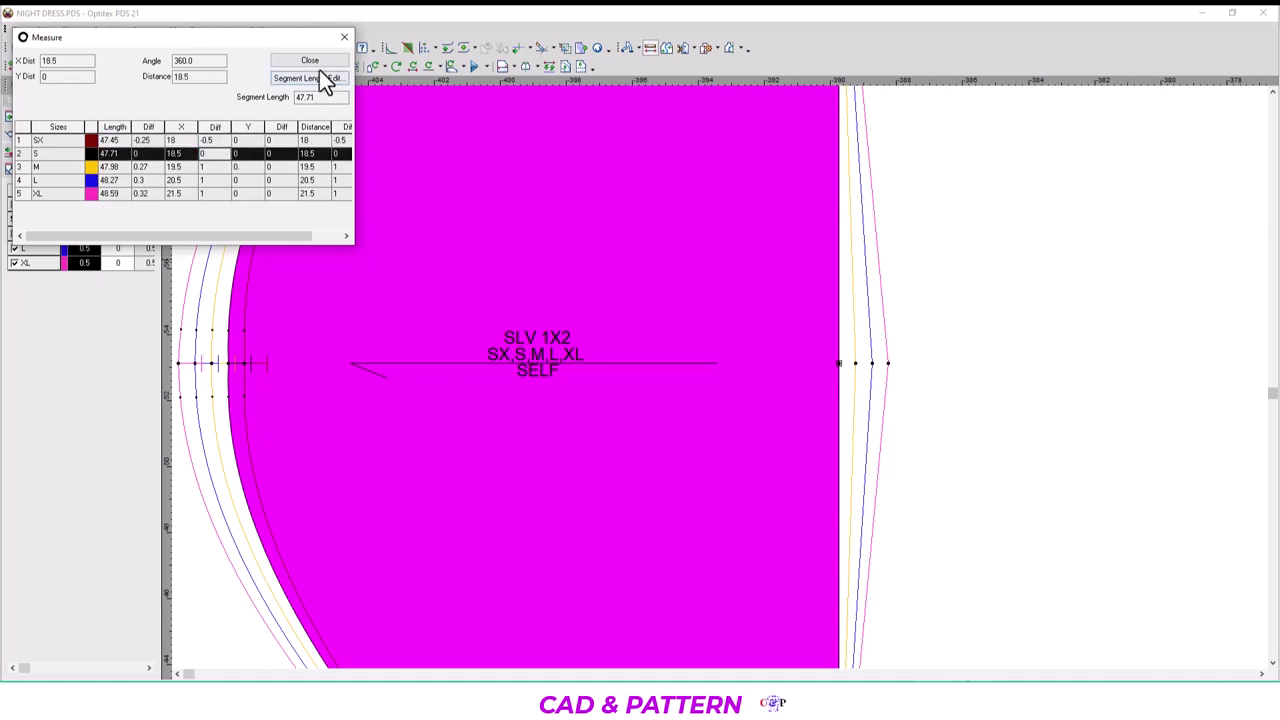
left_click(184, 139)
left_click(188, 154)
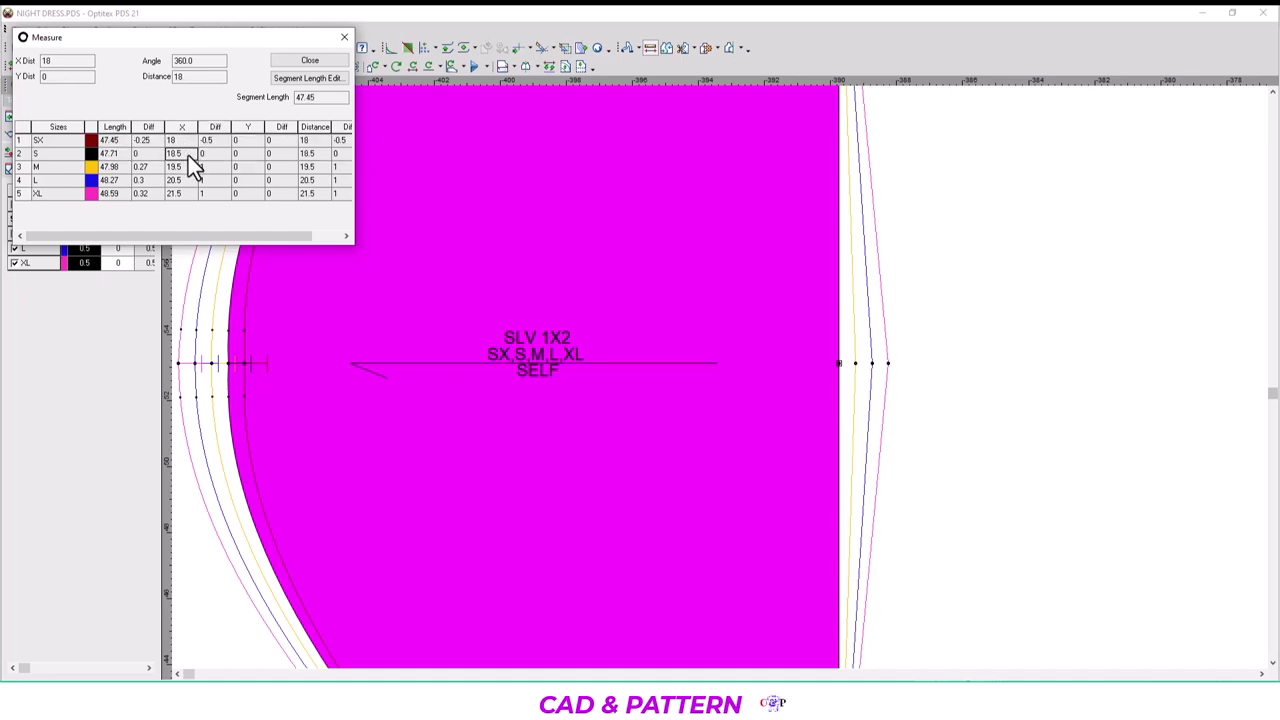
left_click(188, 168)
left_click(187, 181)
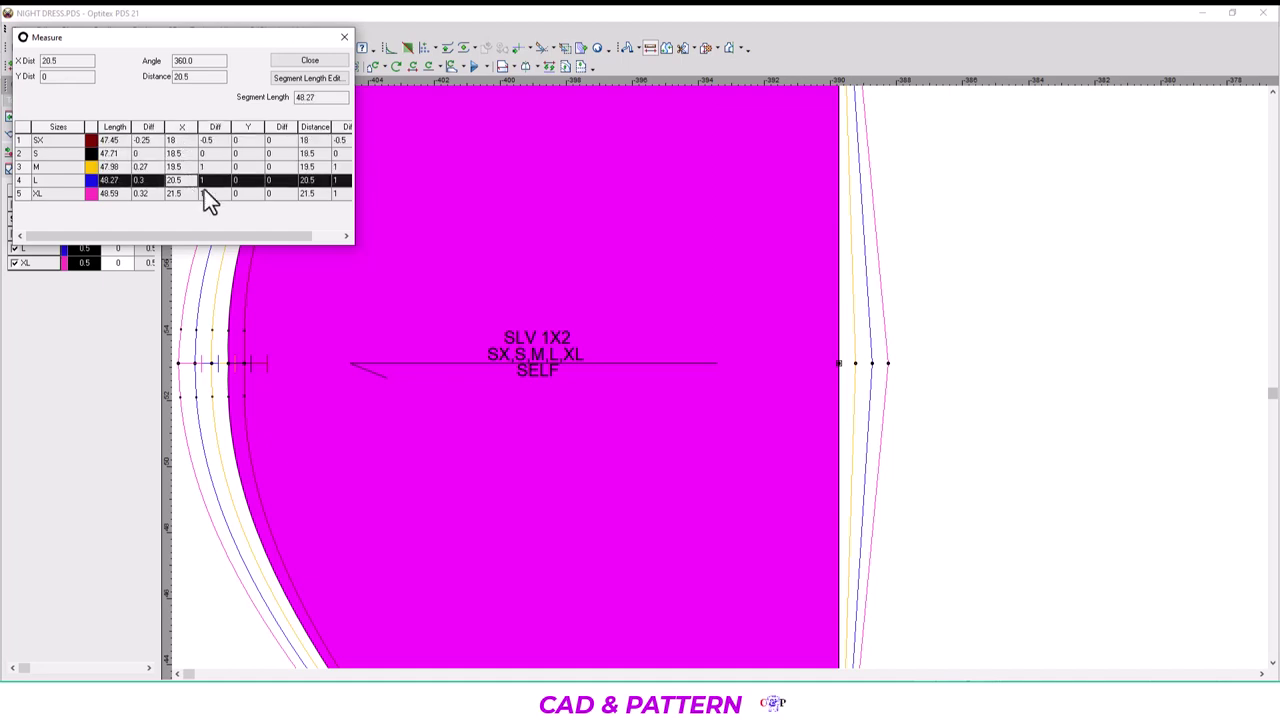
left_click(344, 44)
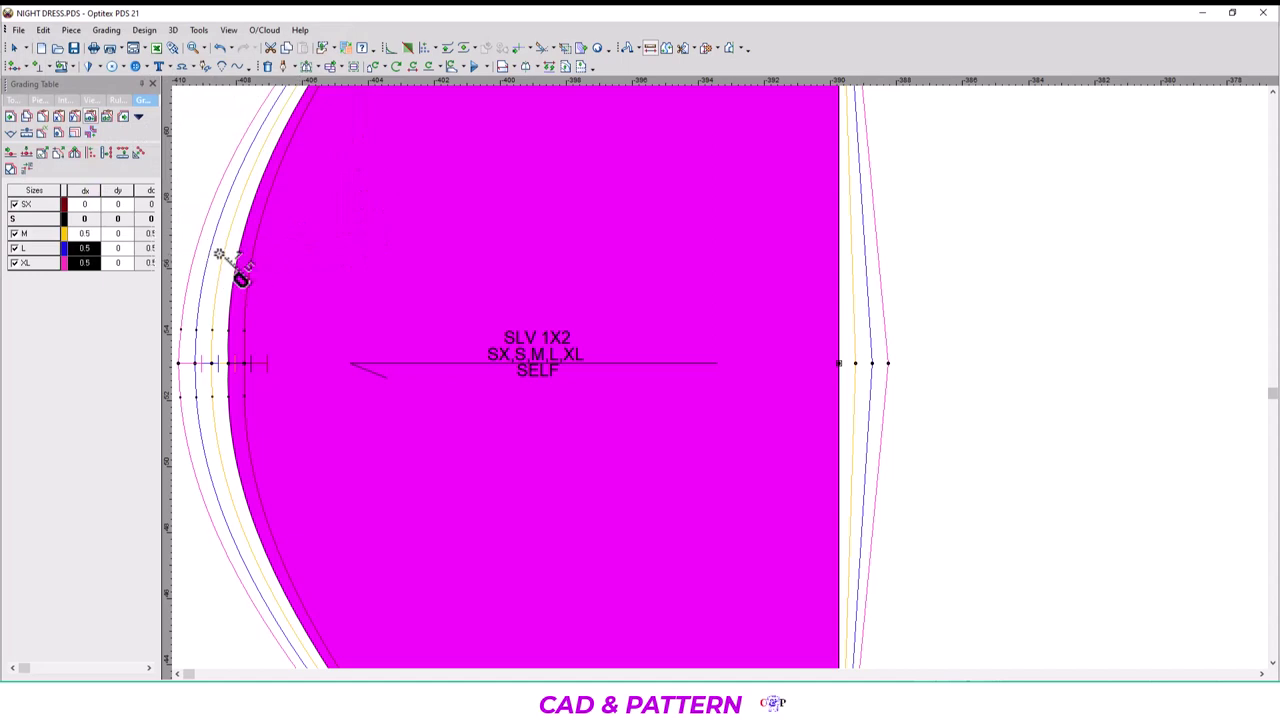
Paste the 0.5 outward grading onto the sleeve's top-right and bottom-right corners.
scroll(660, 286, "down", 2)
scroll(843, 337, "down", 2)
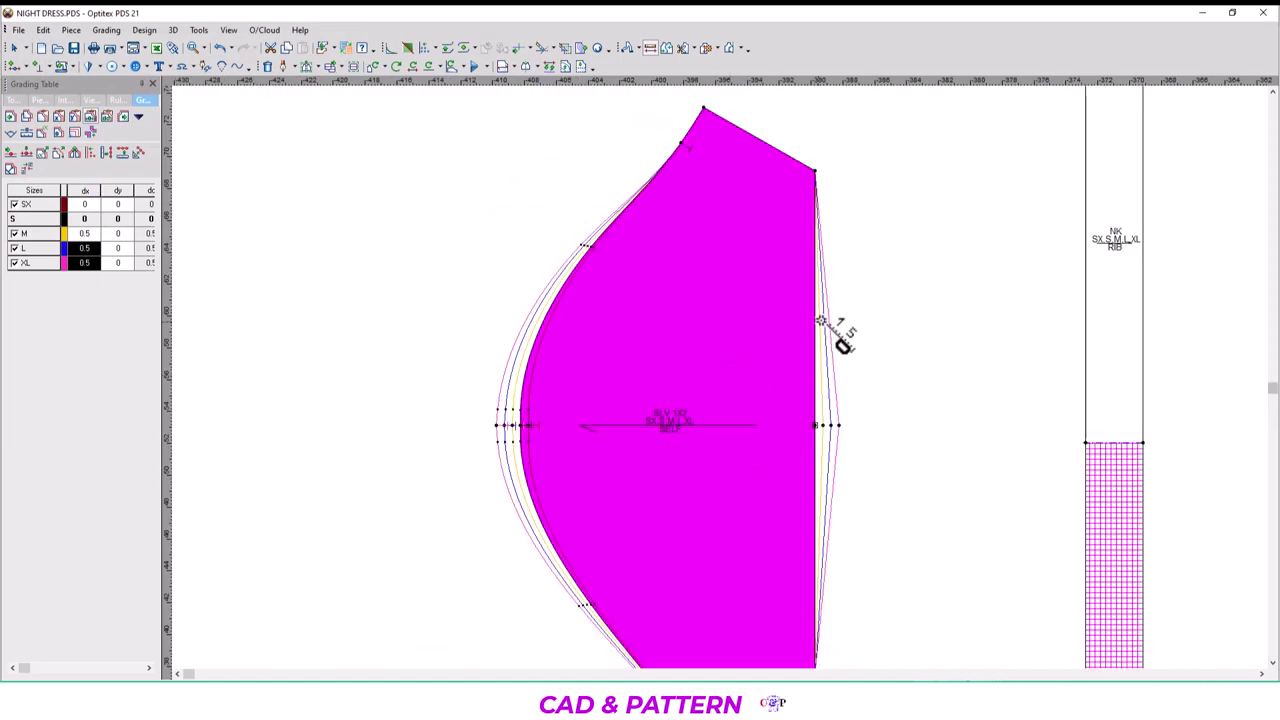
right_click(864, 298)
left_click(931, 308)
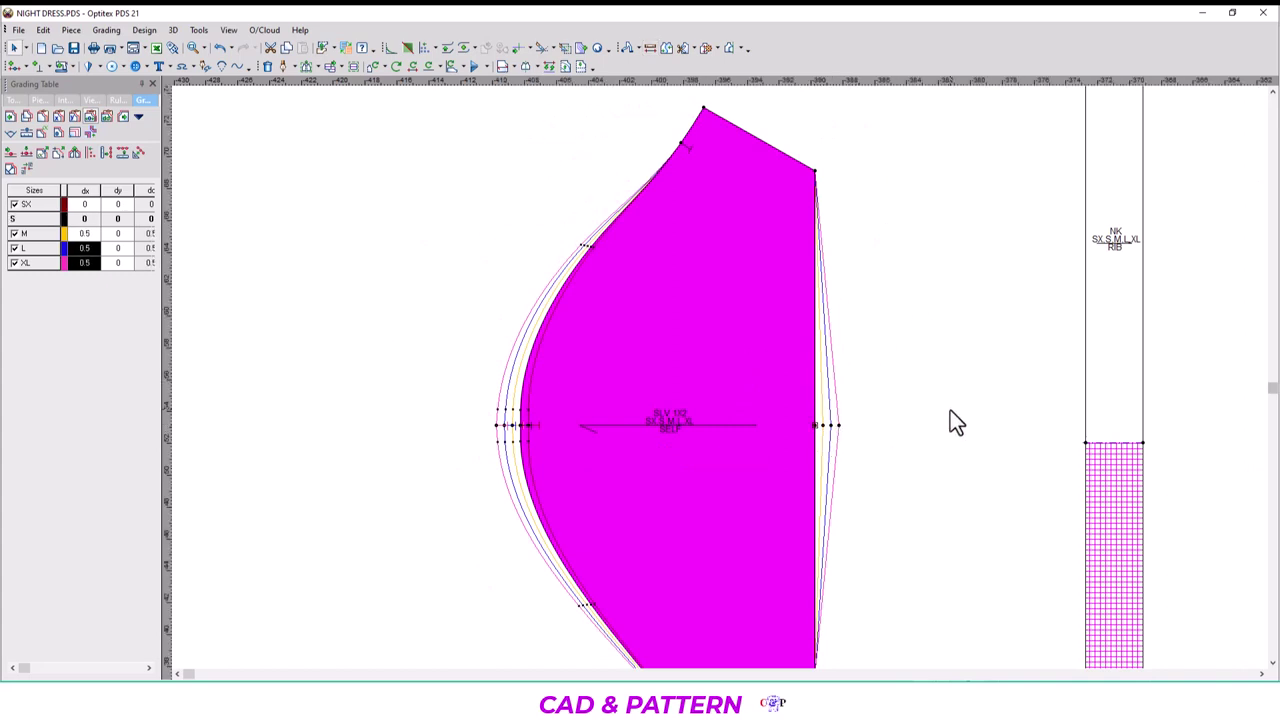
left_click(814, 171)
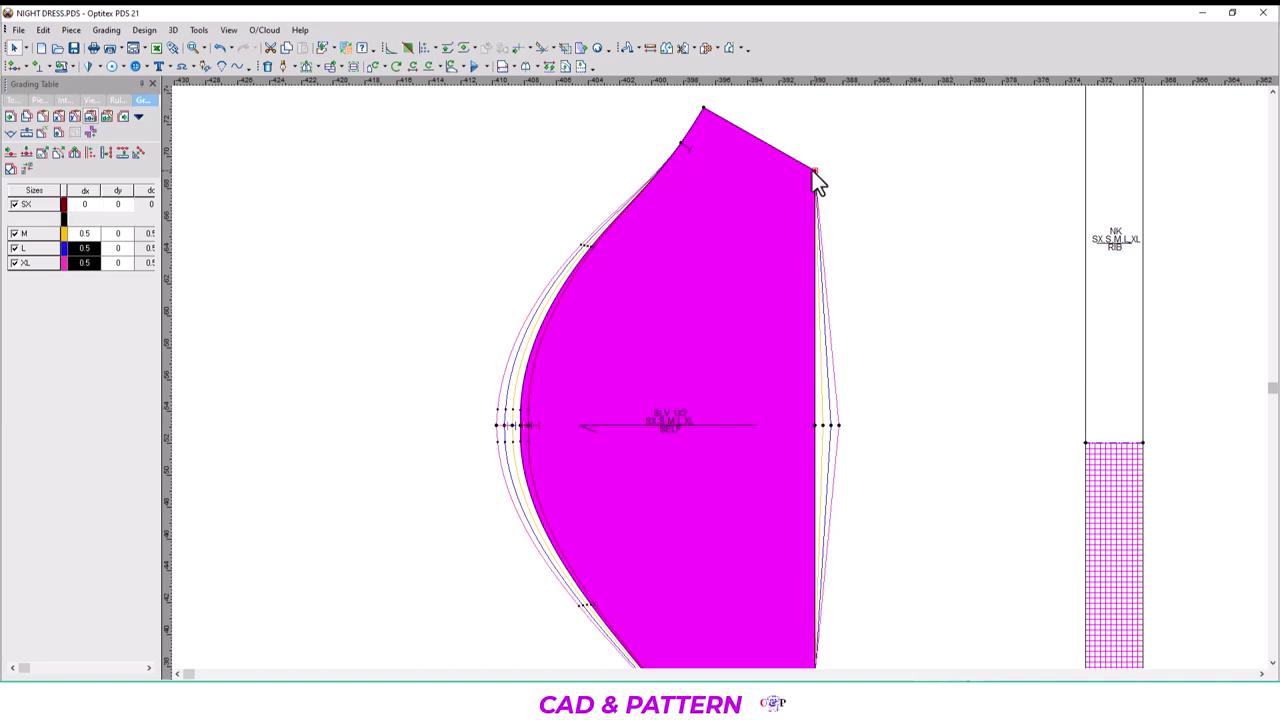
key("ctrl+v")
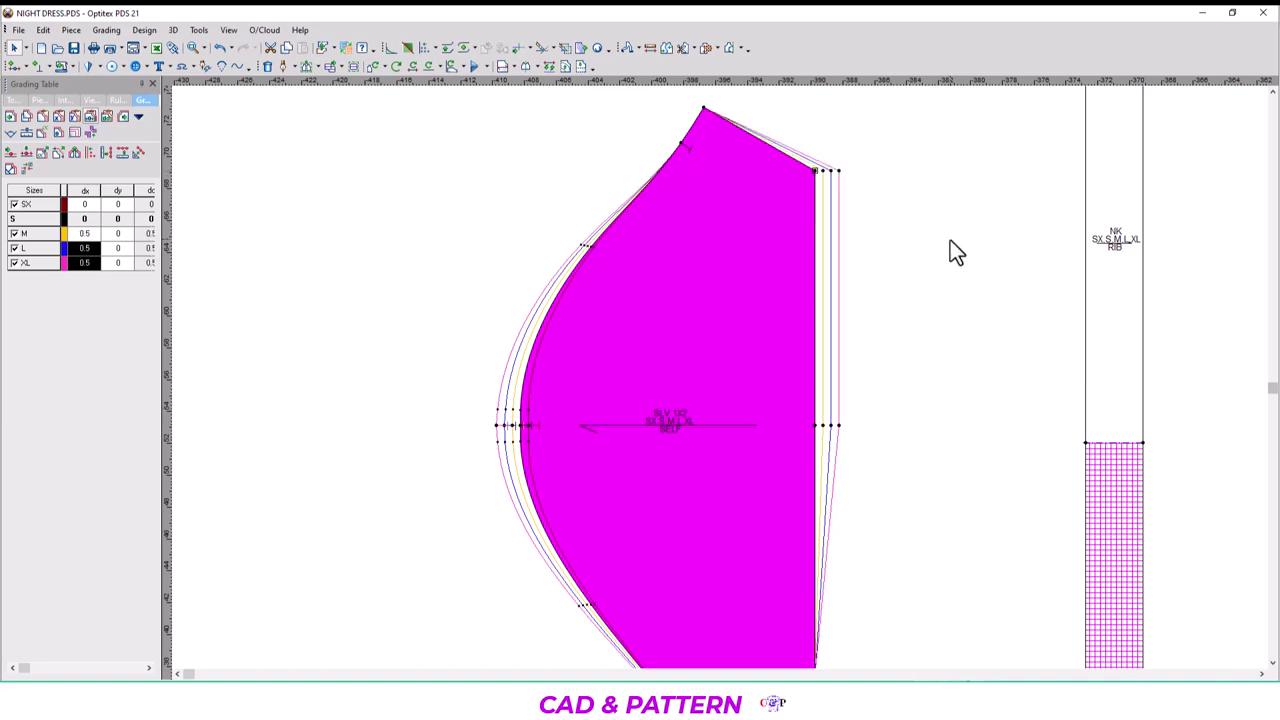
scroll(700, 508, "down", 2)
left_click(689, 489)
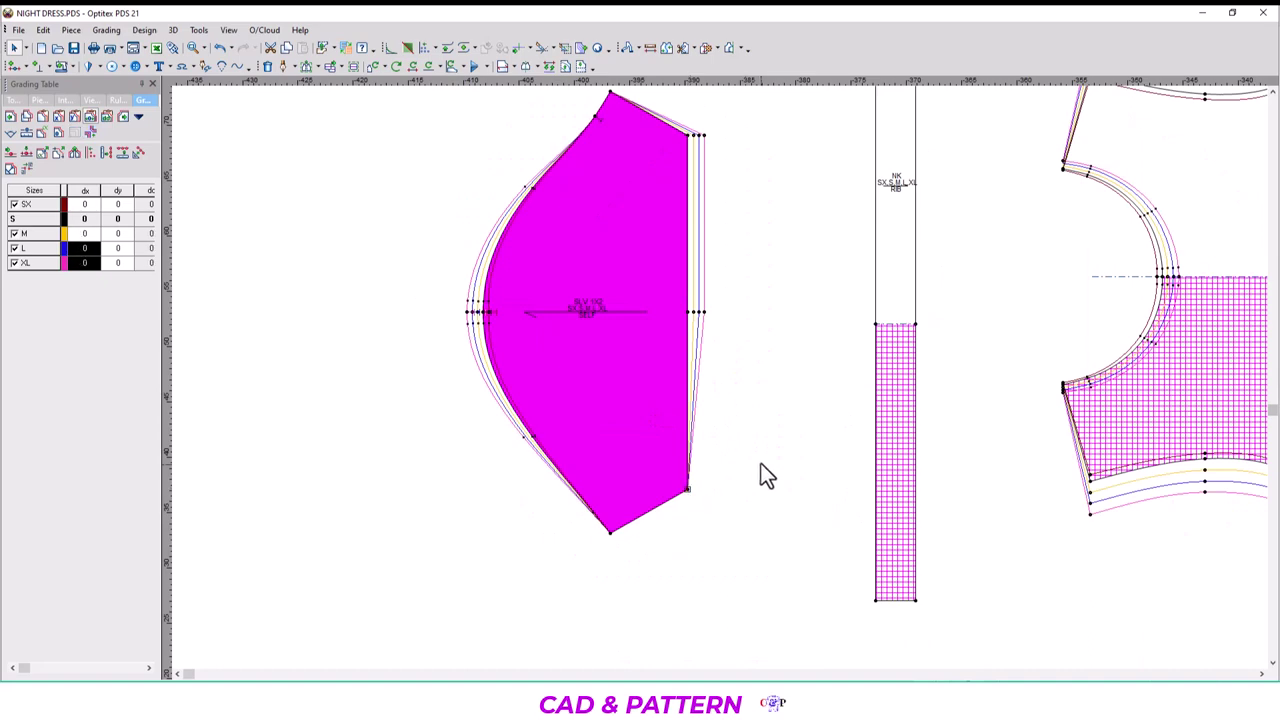
key("ctrl+v")
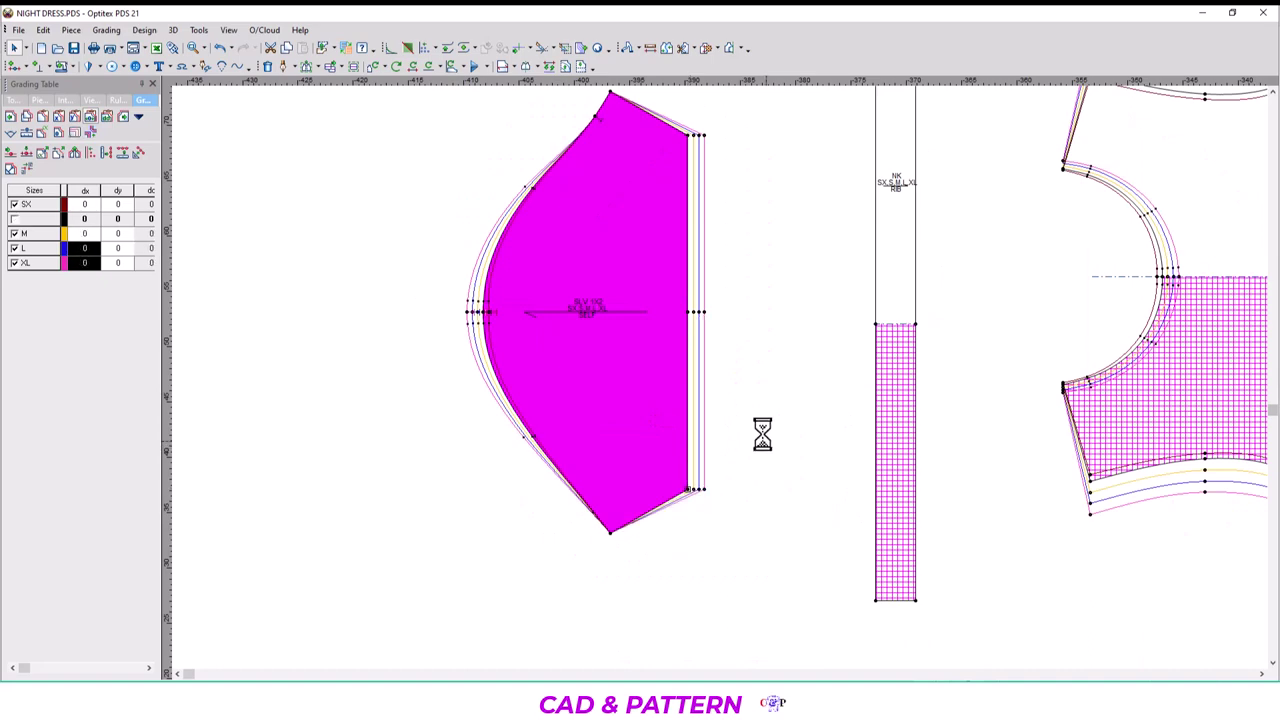
scroll(760, 430, "down", 2)
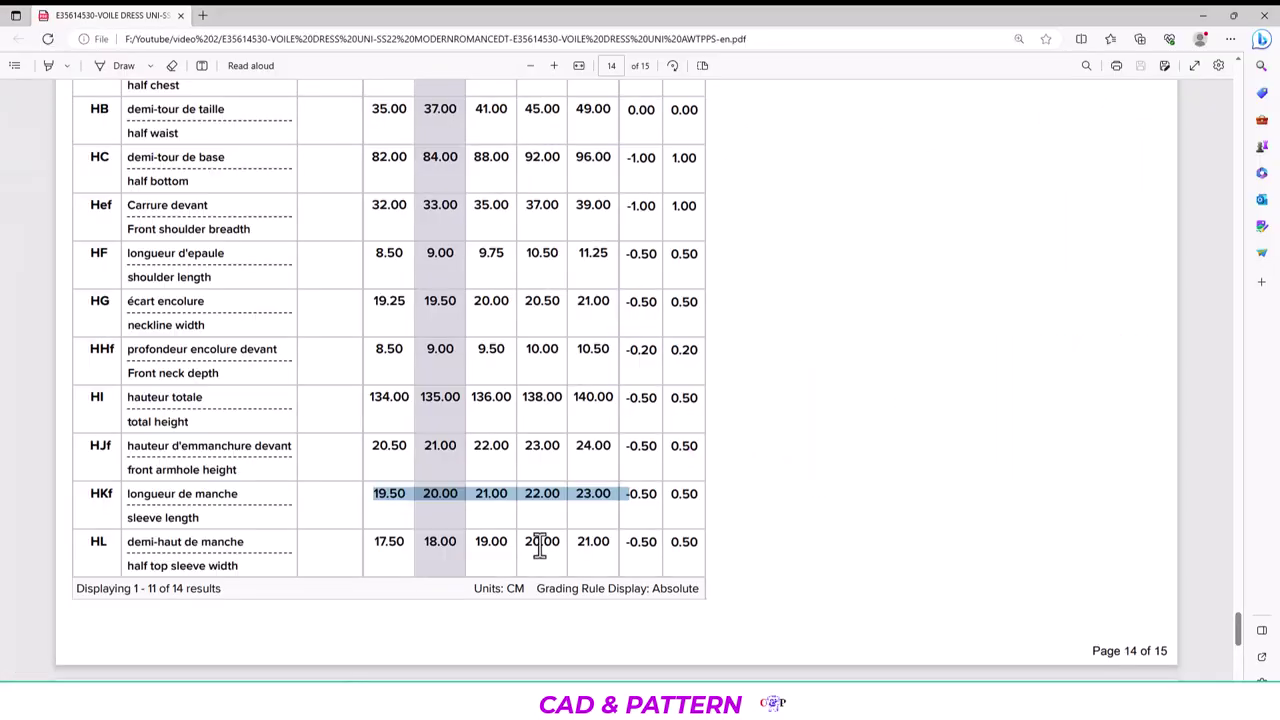
scroll(228, 547, "down", 3)
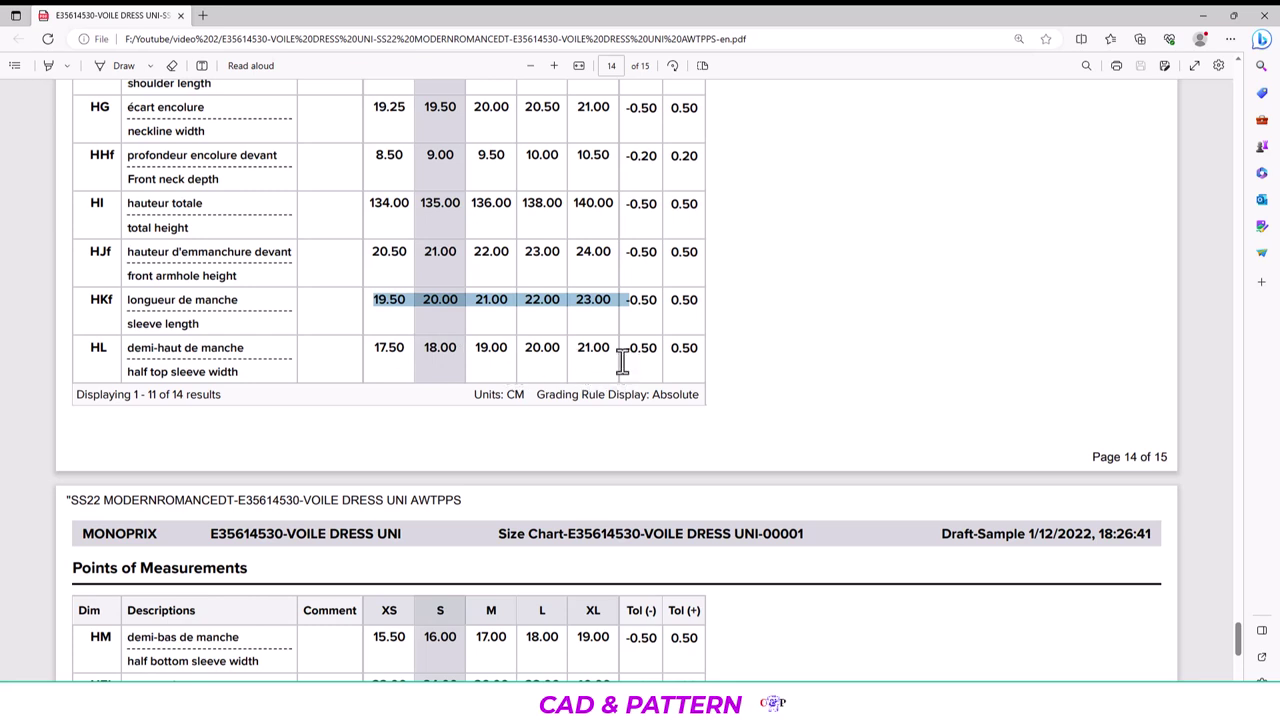
Look up the sleeve measurements on page 15 of the size chart PDF, then return to Optitex.
key("alt+Tab")
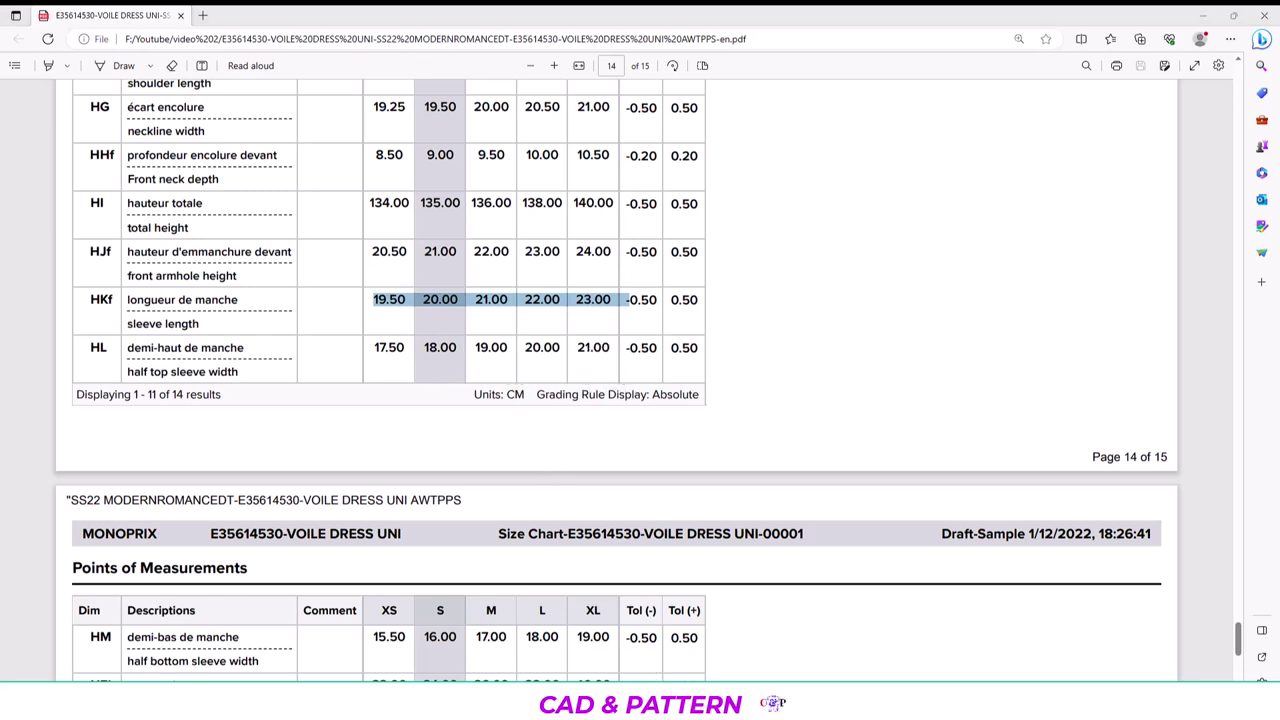
scroll(668, 243, "up", 3)
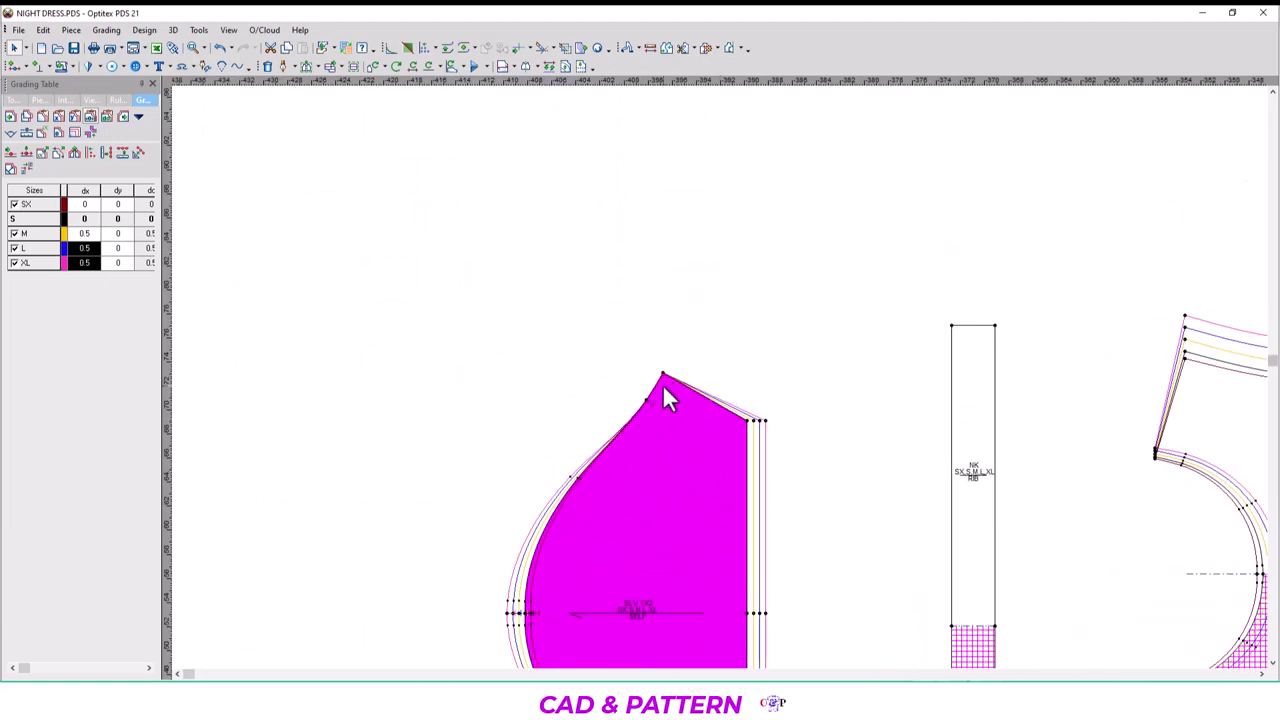
key("alt+Tab")
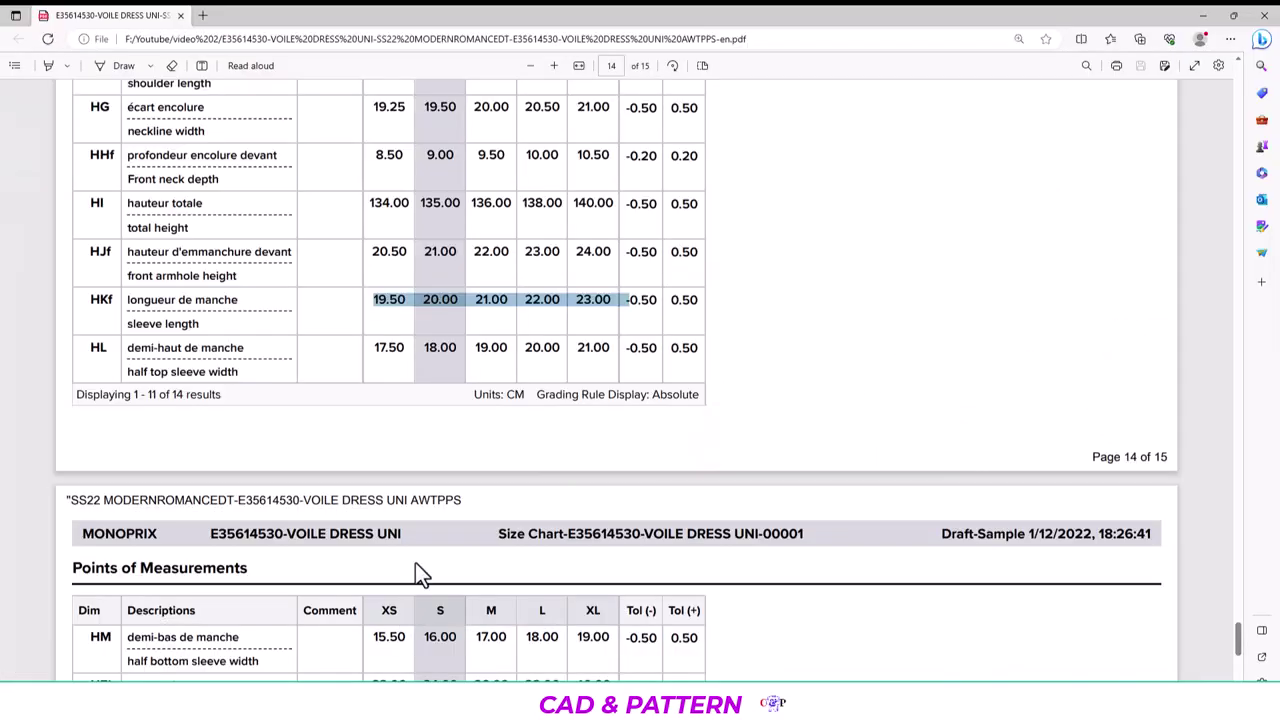
scroll(415, 562, "down", 3)
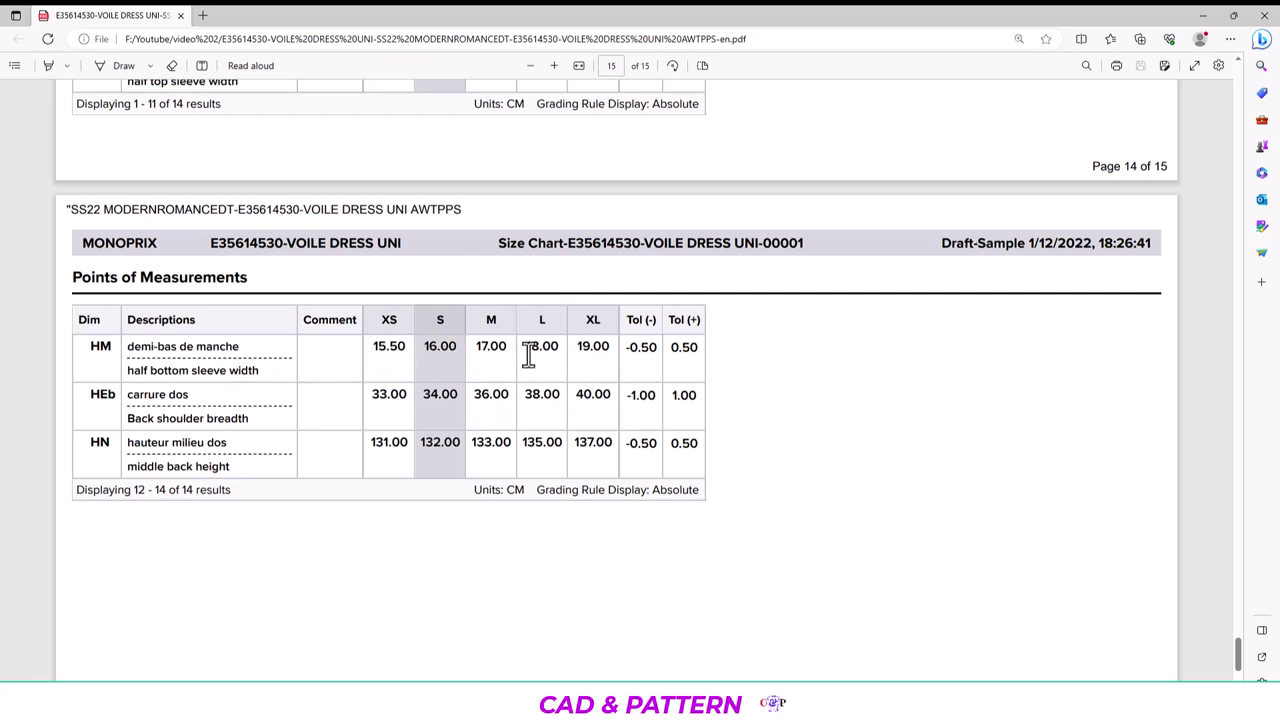
left_click(622, 662)
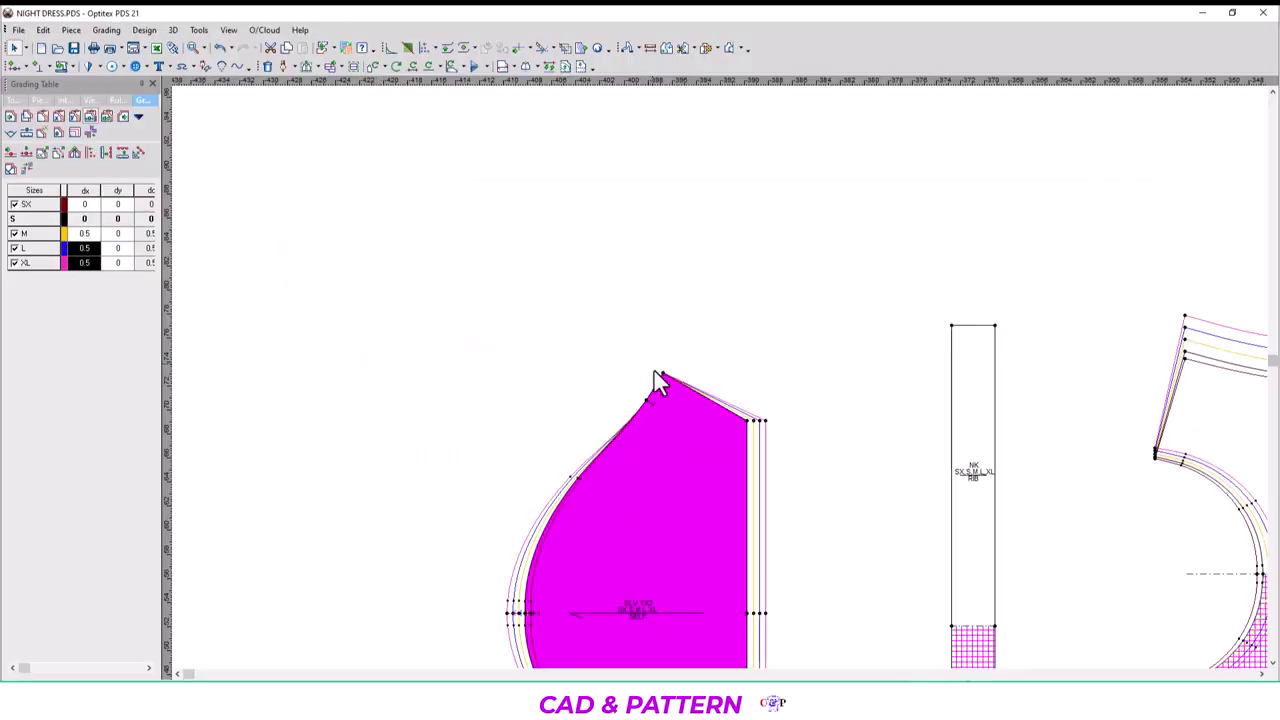
Select the sleeve's top point and the dy cells for SX through XL in the Grading Table.
scroll(727, 418, "up", 1)
left_click(598, 294)
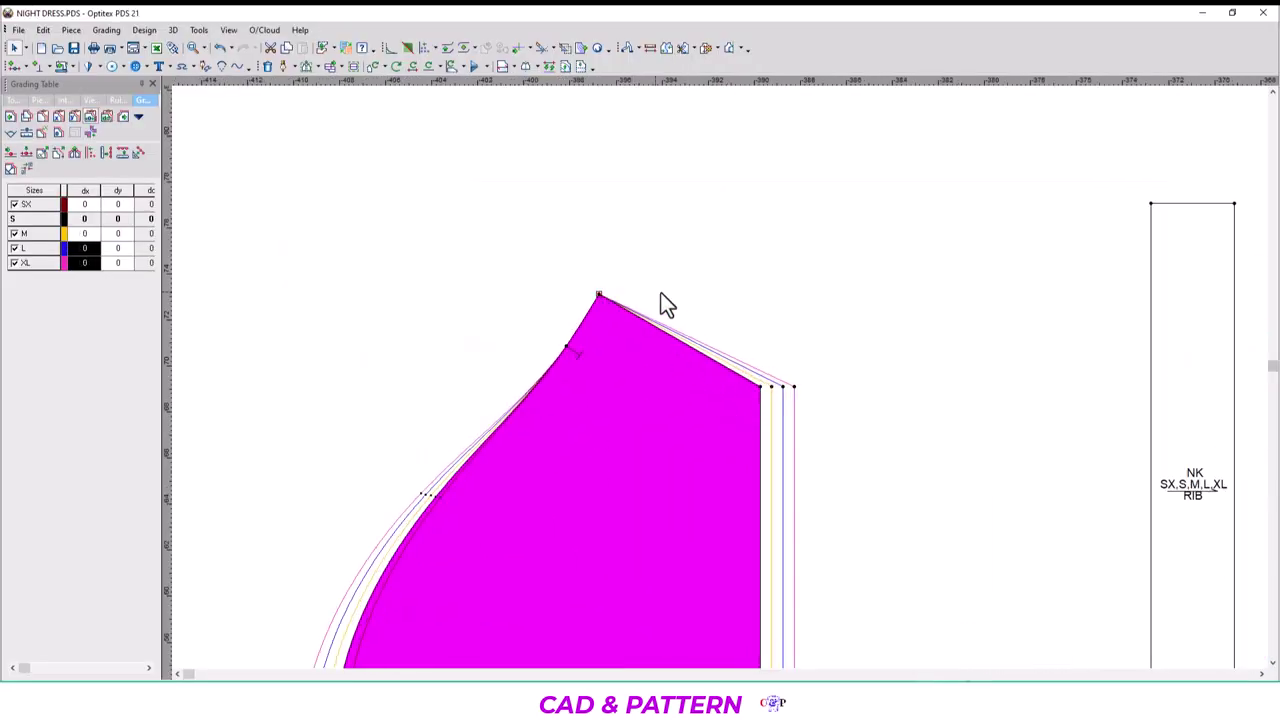
left_click(761, 387)
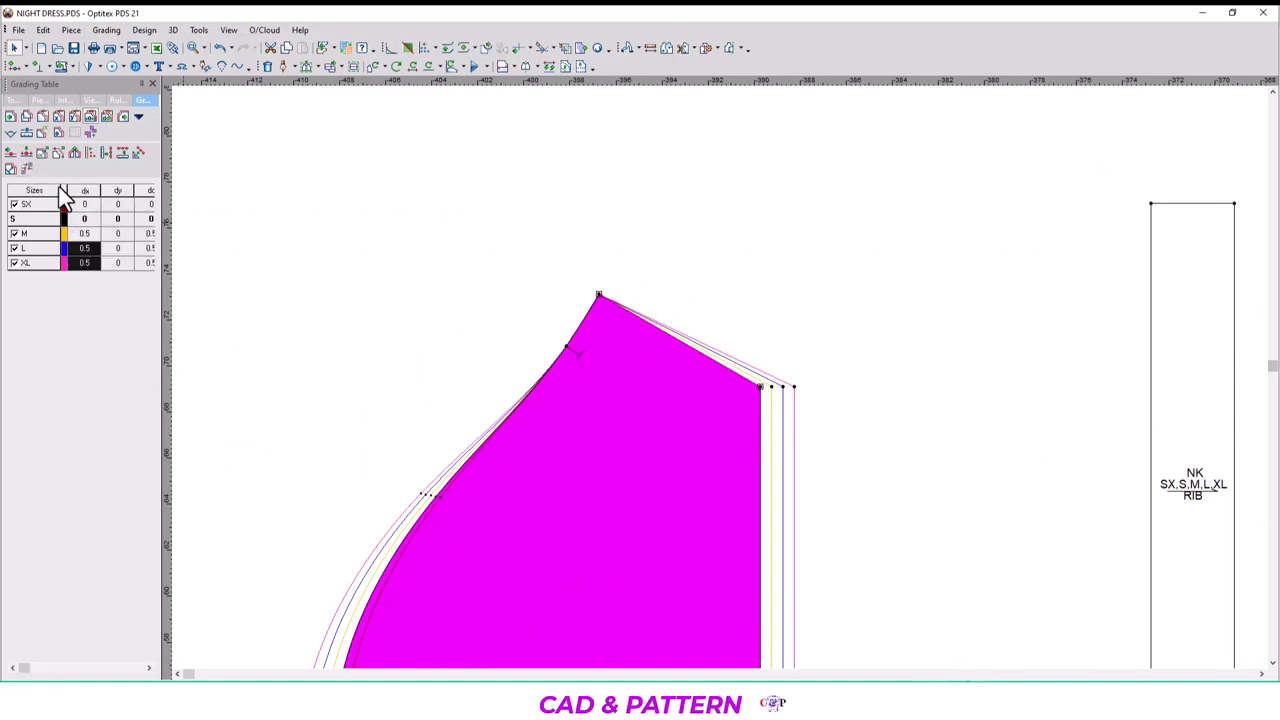
left_click_drag(119, 205, 126, 272)
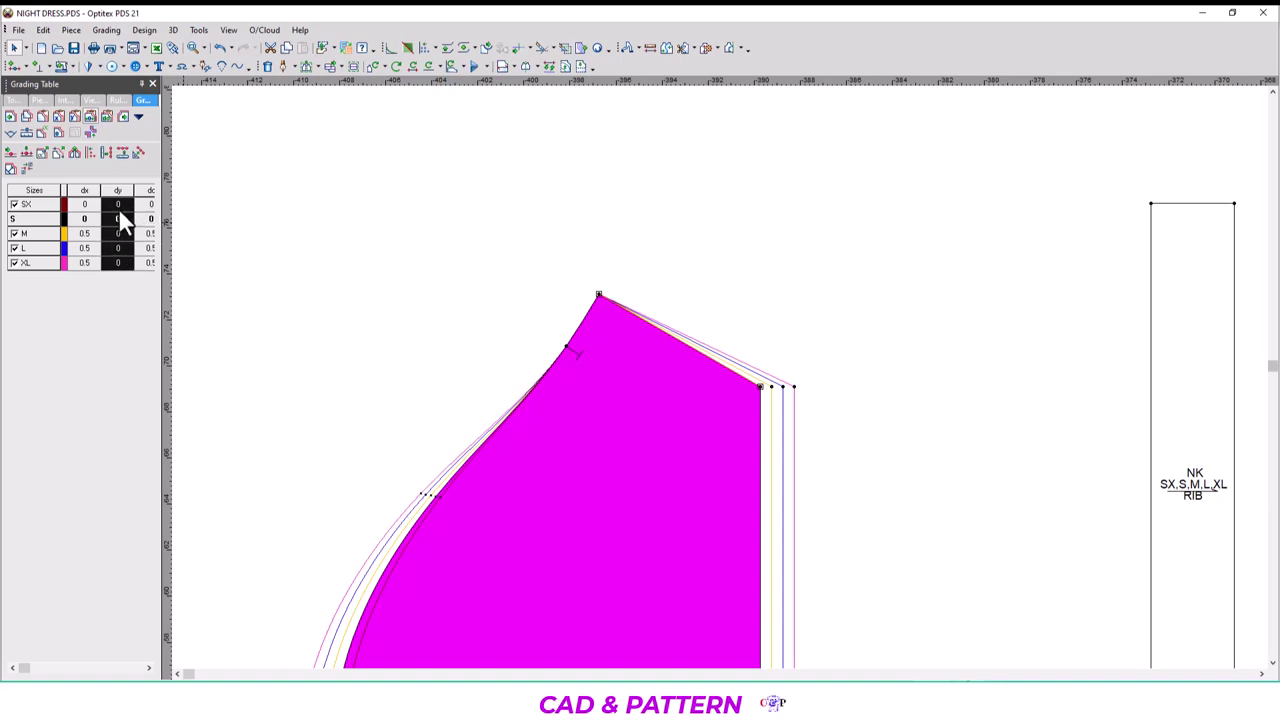
left_click_drag(118, 205, 126, 265)
left_click(598, 293)
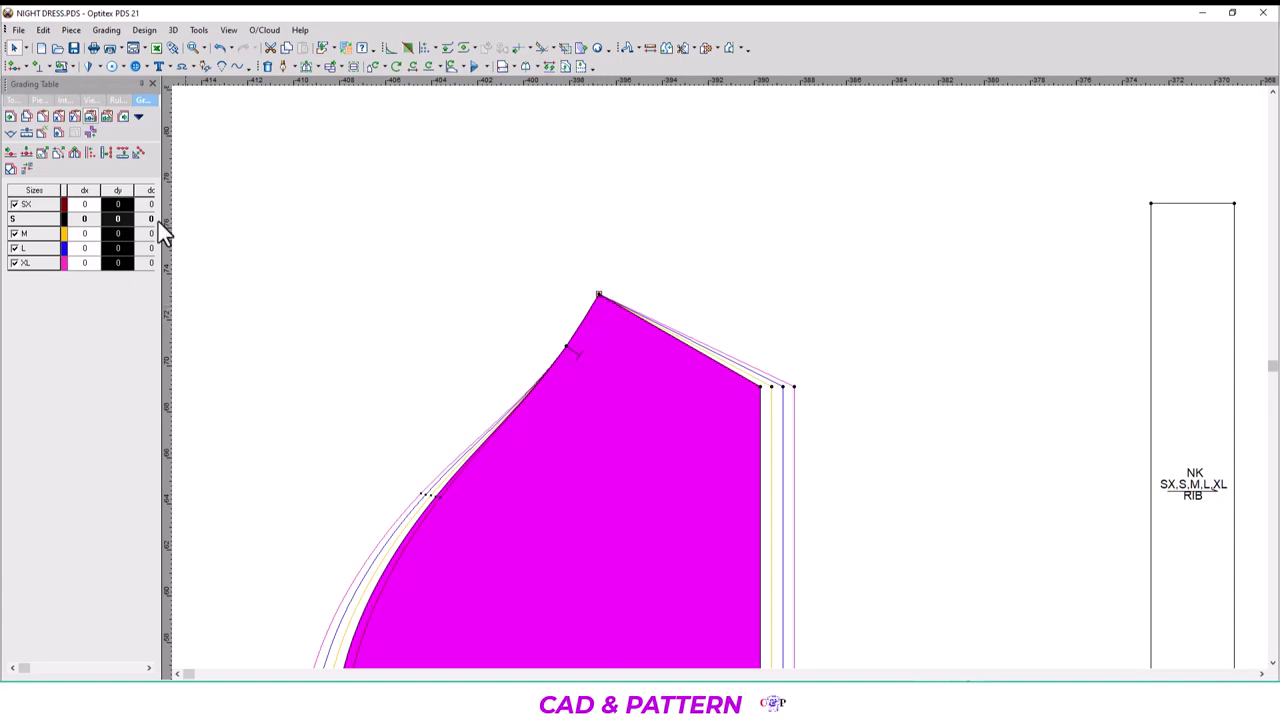
Enter dy -0.5 for SX and 1 for M, L and XL on the sleeve top point.
left_click(124, 221)
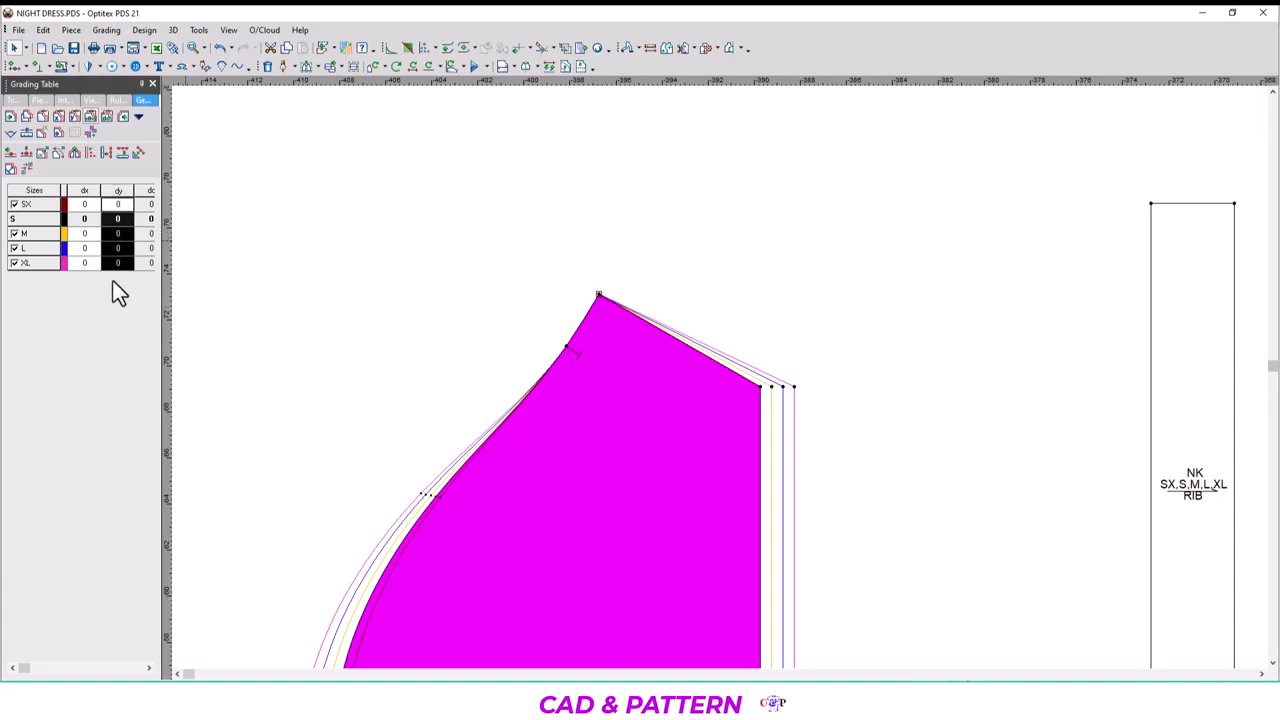
type("-.5")
key("Return")
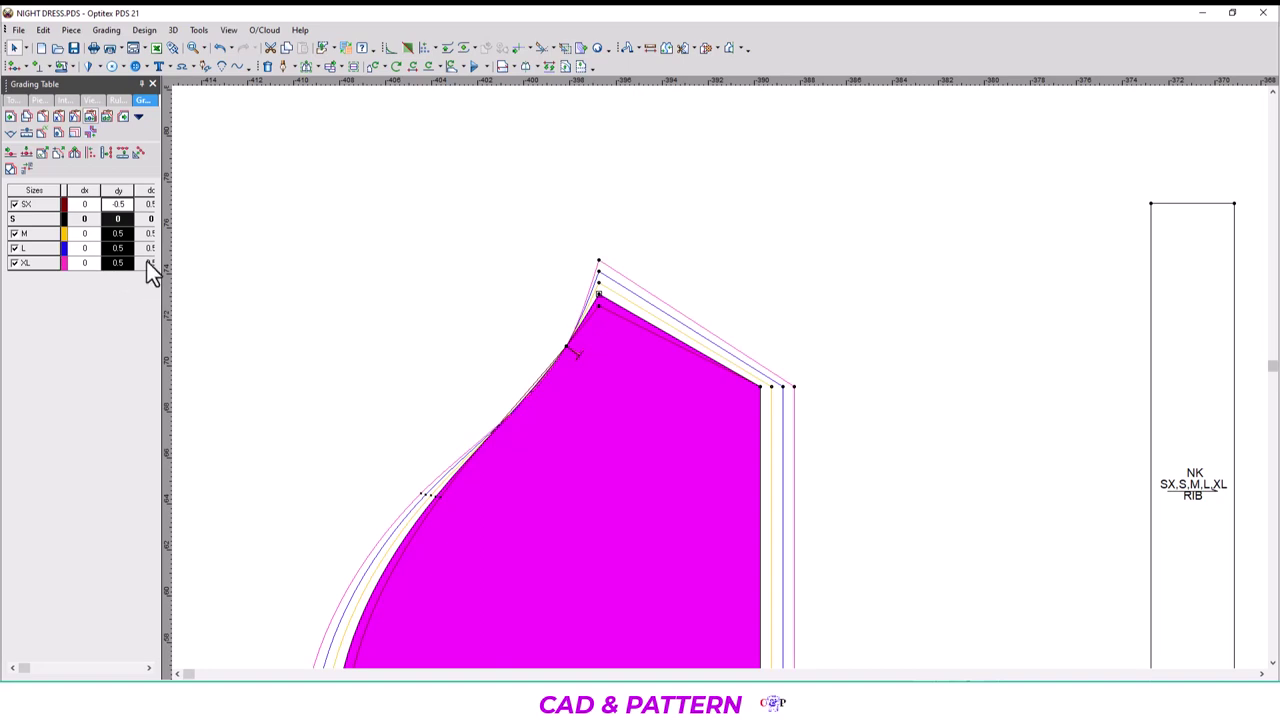
left_click_drag(125, 248, 120, 263)
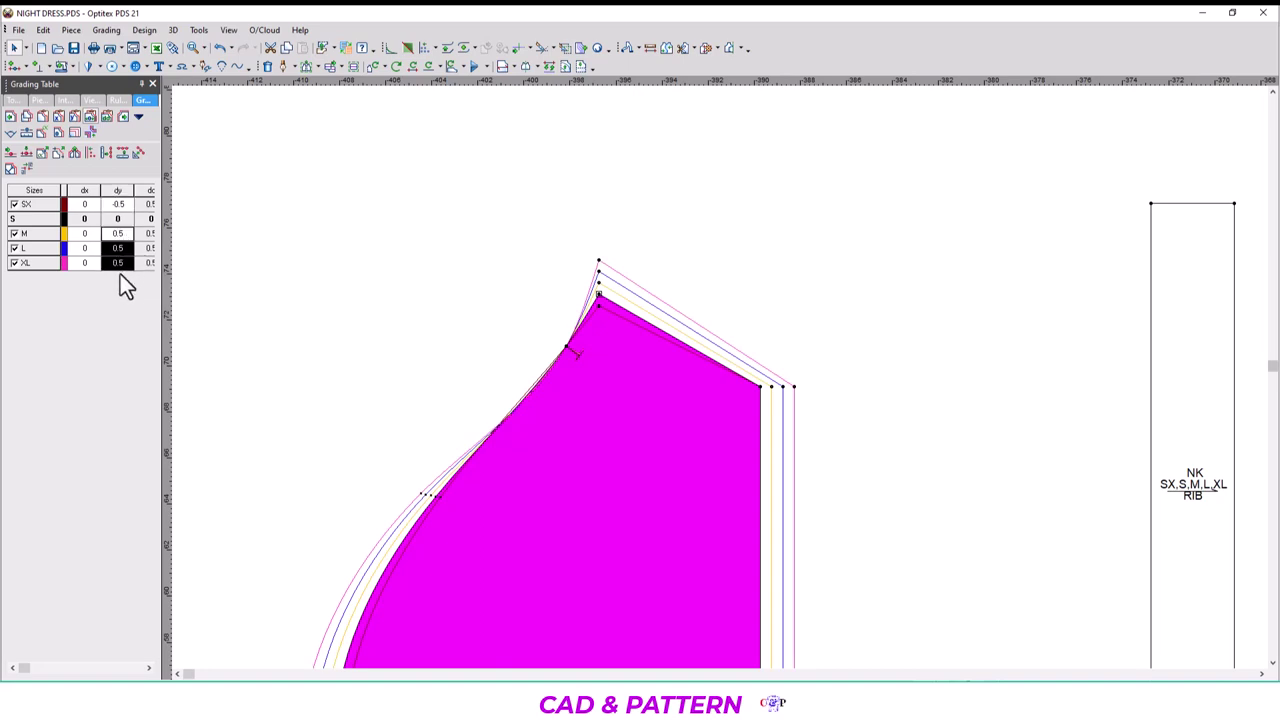
type("1")
key("Return")
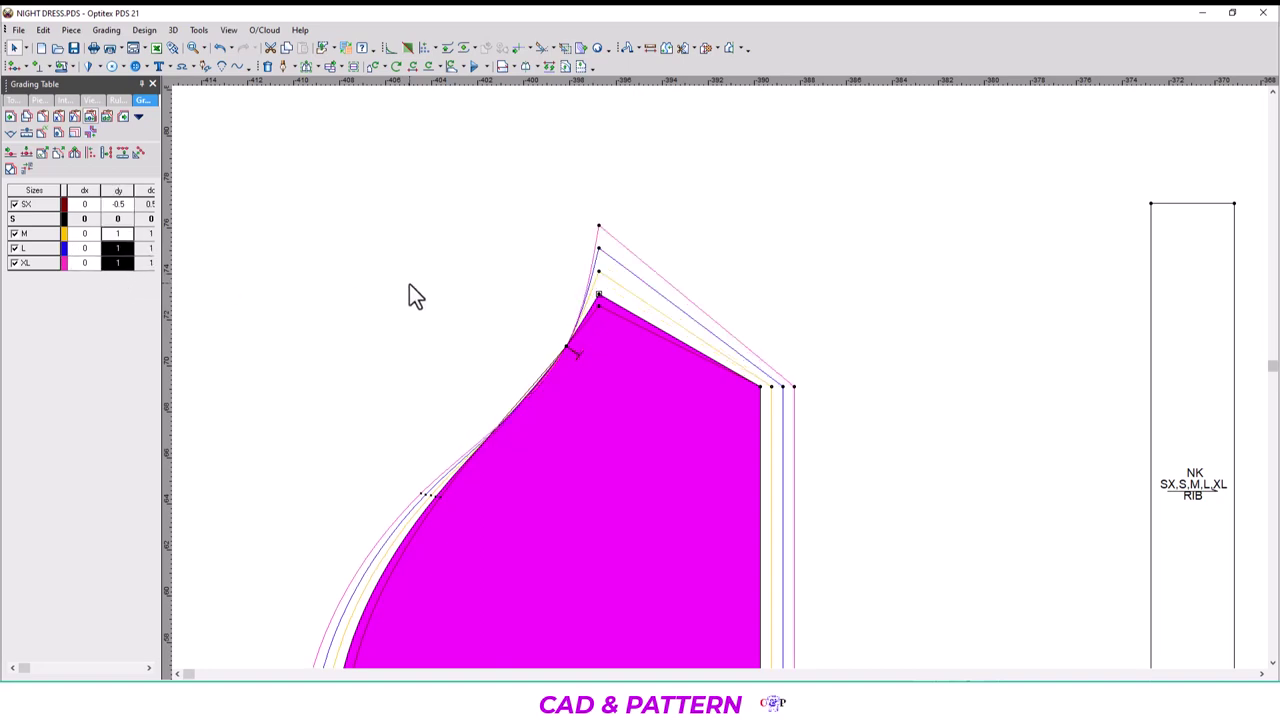
left_click(392, 296)
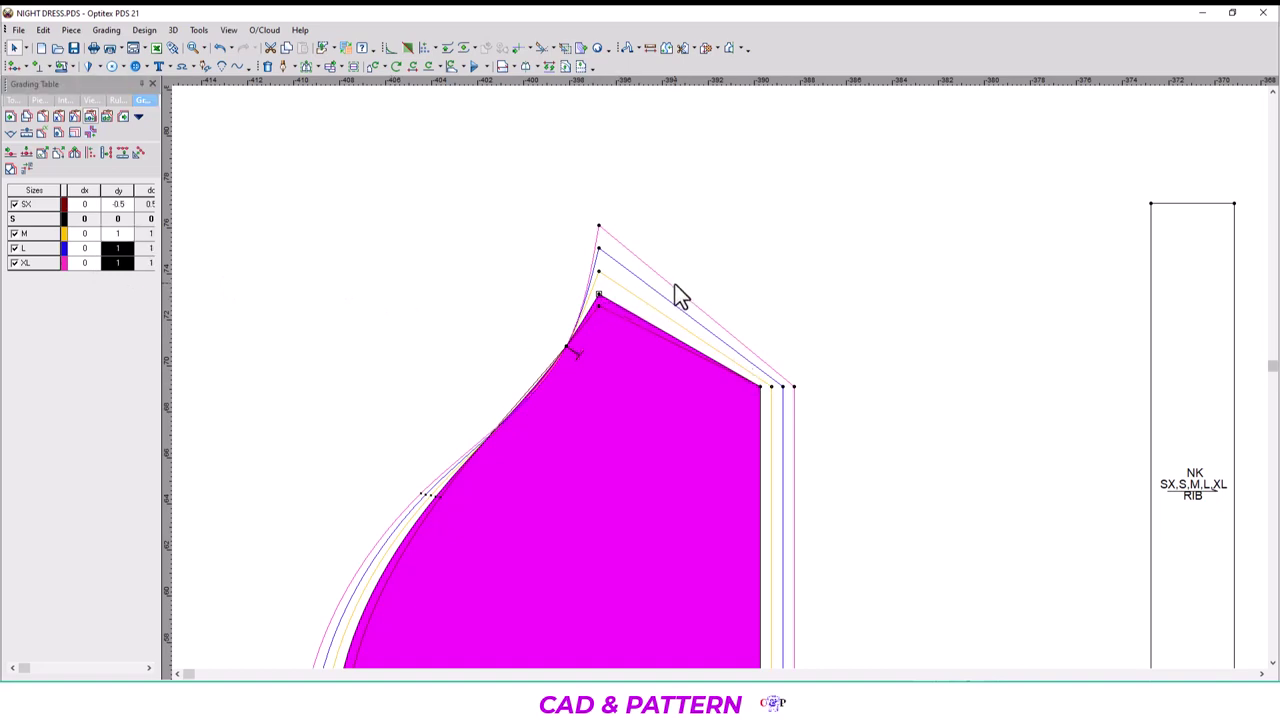
Copy the dy values (-0.5 SX, 1 for M–XL) to the sleeve's shoulder corner with Y Grading.
left_click(762, 388)
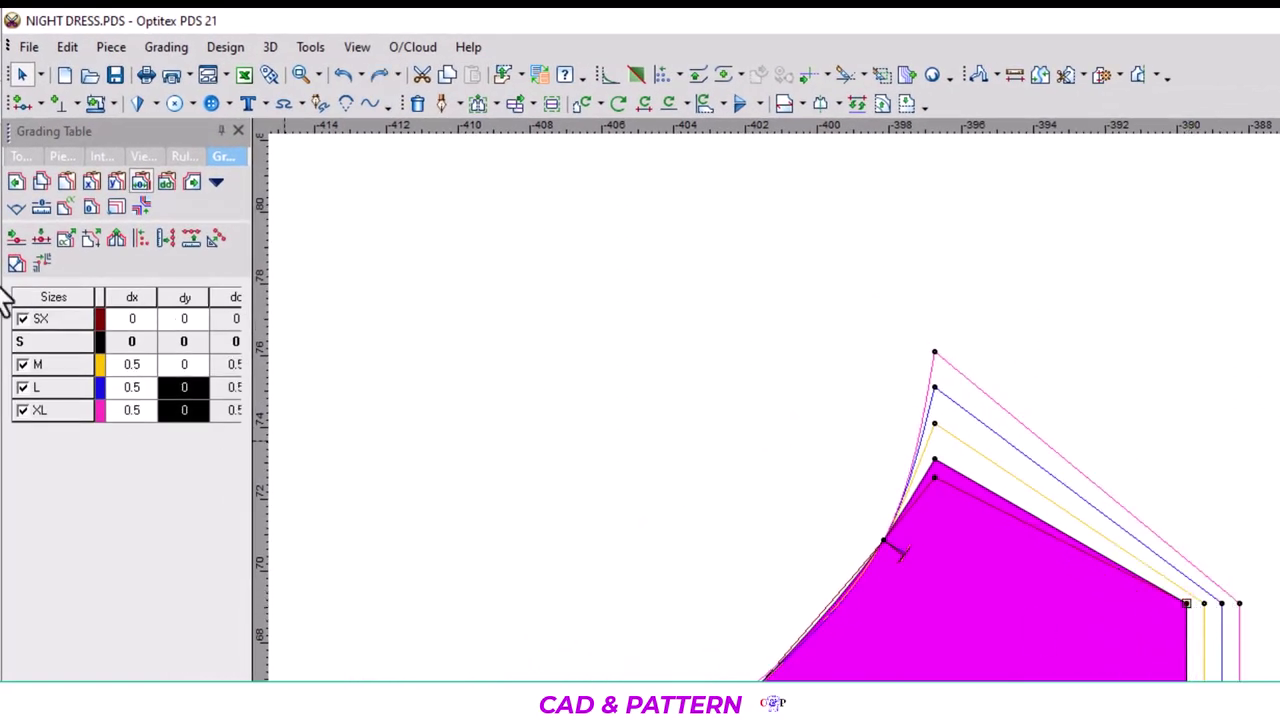
left_click(116, 184)
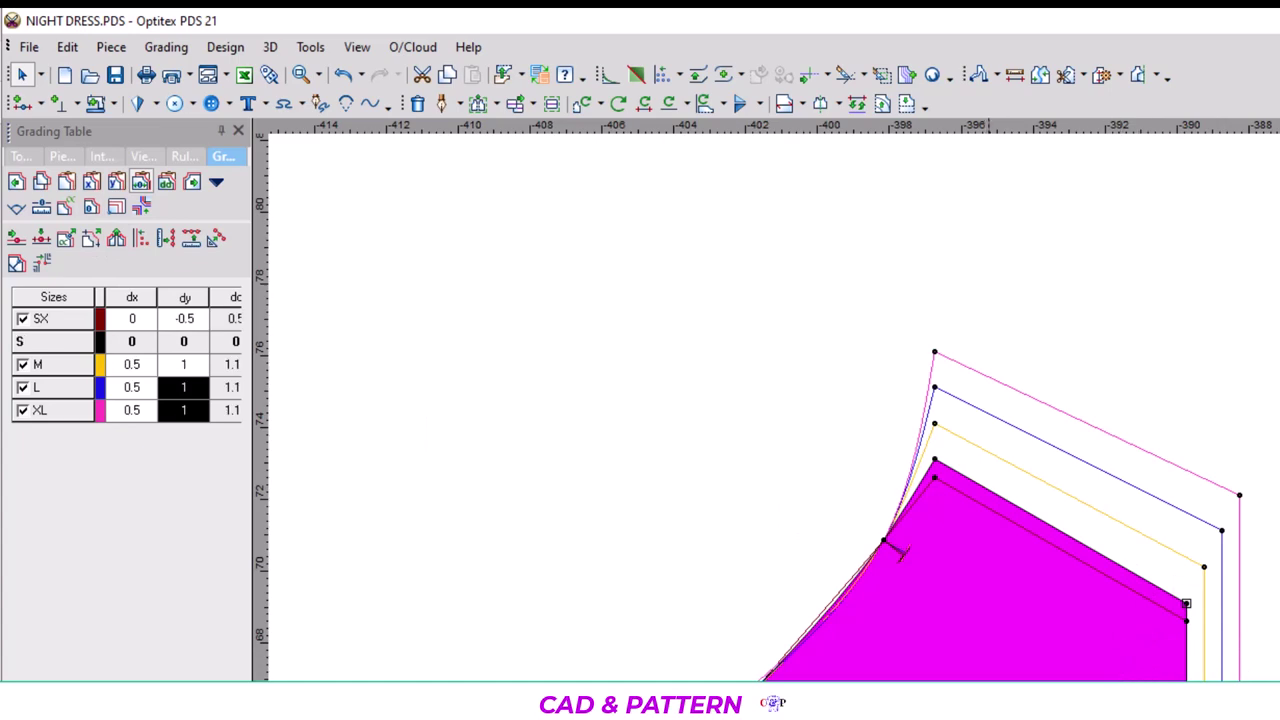
scroll(1033, 529, "down", 3)
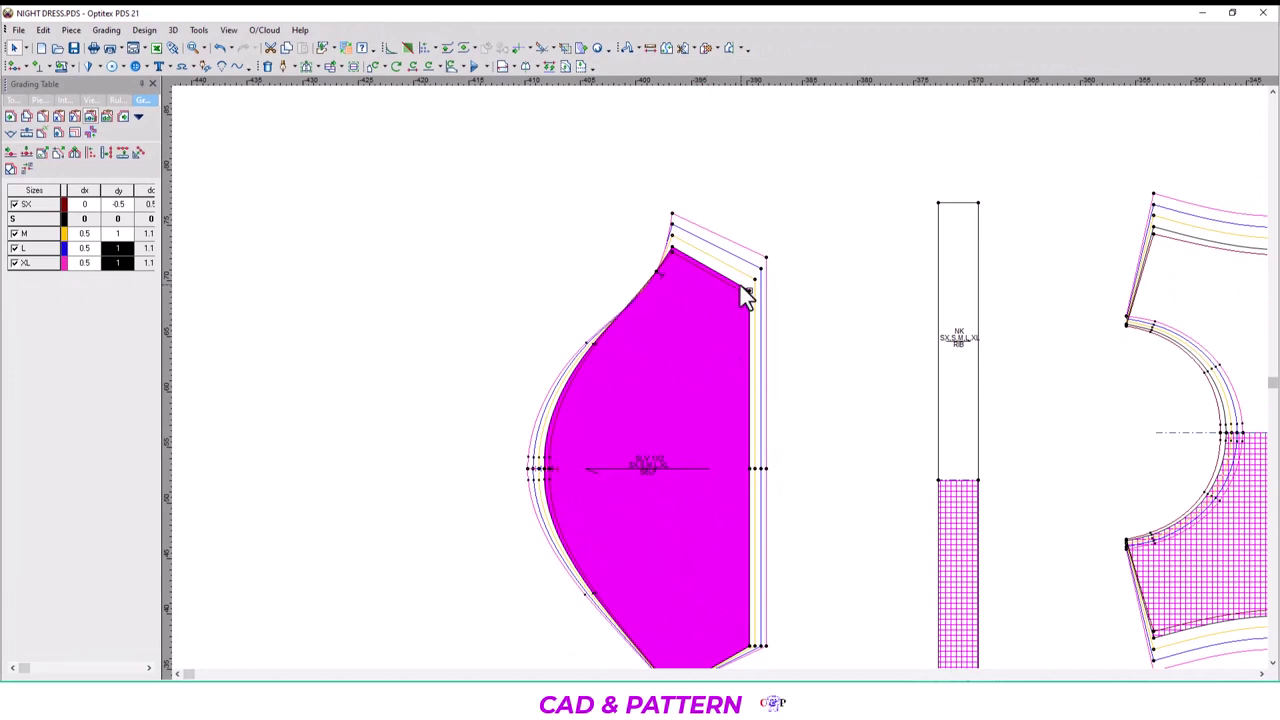
scroll(697, 288, "up", 2)
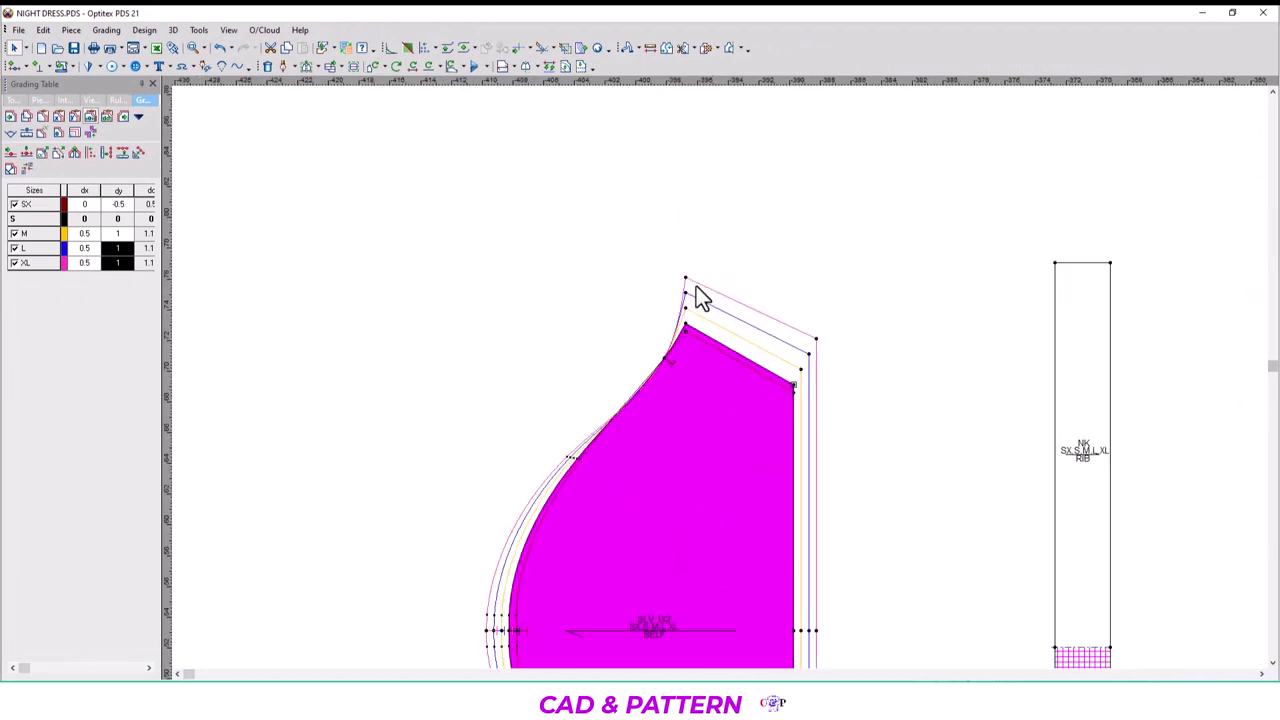
scroll(722, 385, "down", 2)
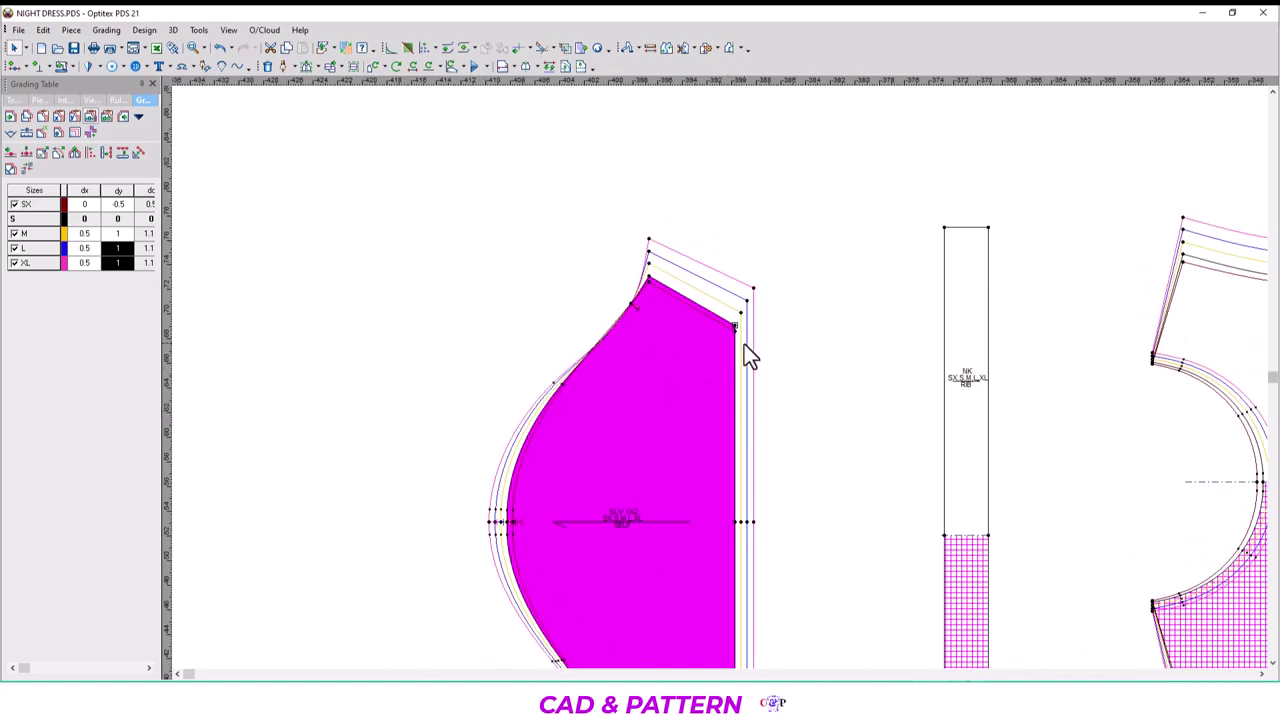
scroll(723, 450, "down", 2)
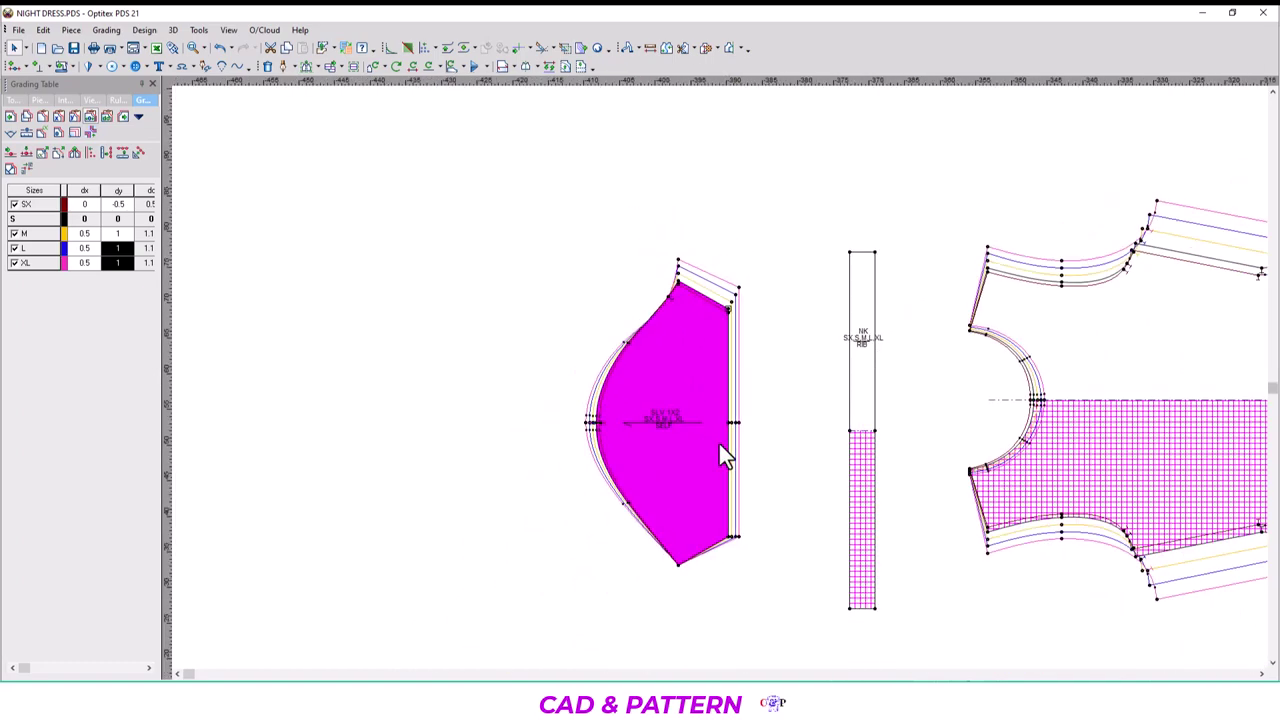
scroll(734, 540, "up", 3)
left_click(709, 407)
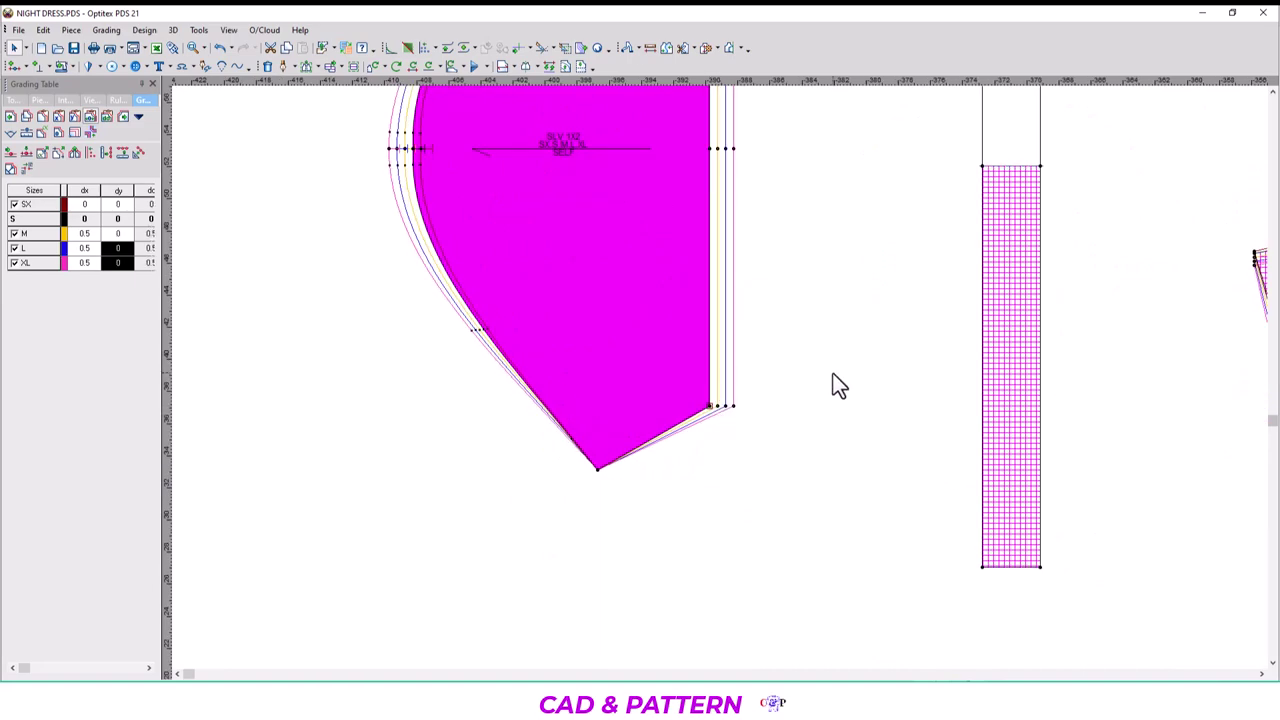
Inspect the grading on the sleeve's top, lower and bottom corner points.
scroll(717, 368, "down", 1)
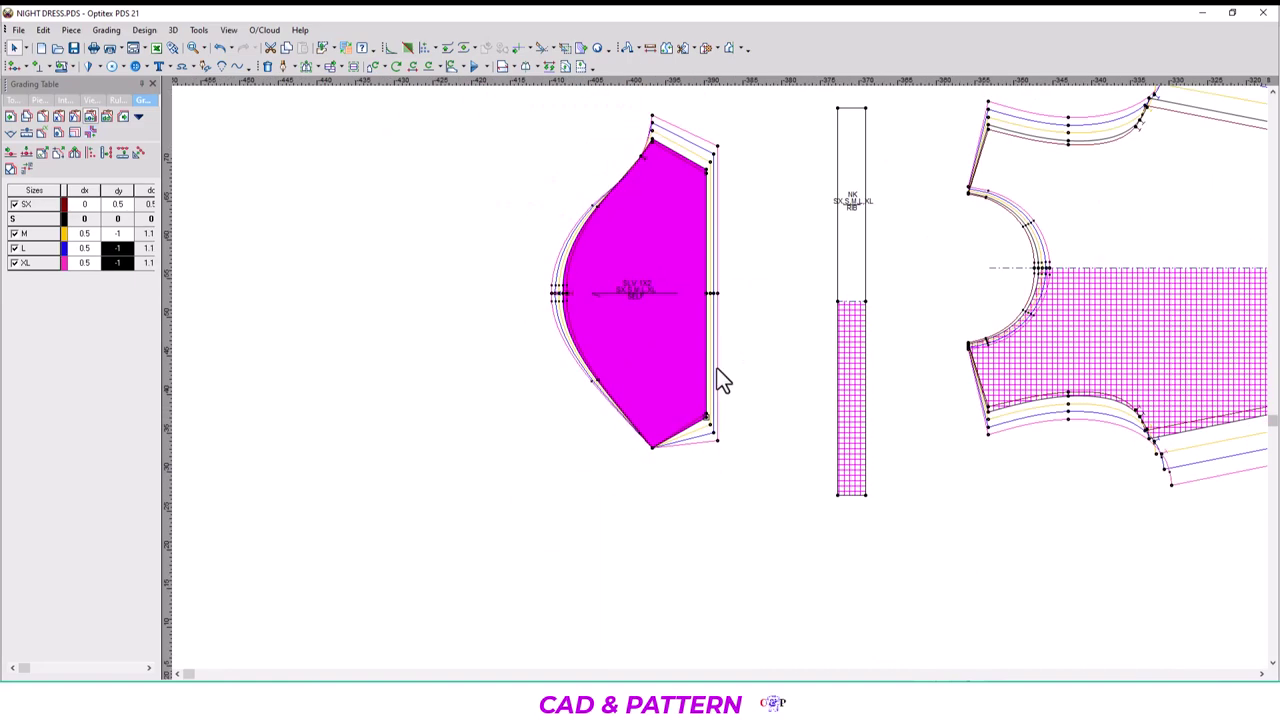
scroll(724, 345, "down", 1)
scroll(724, 340, "up", 1)
scroll(720, 375, "up", 1)
scroll(720, 377, "up", 1)
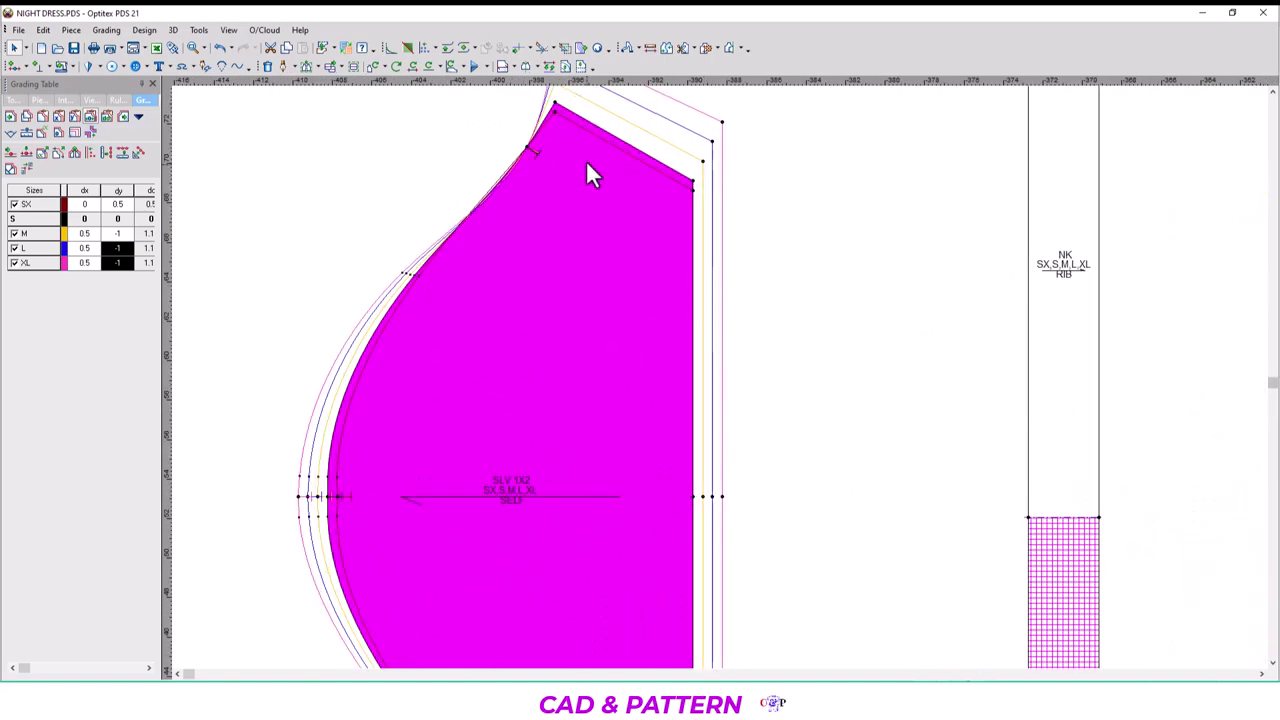
left_click(554, 101)
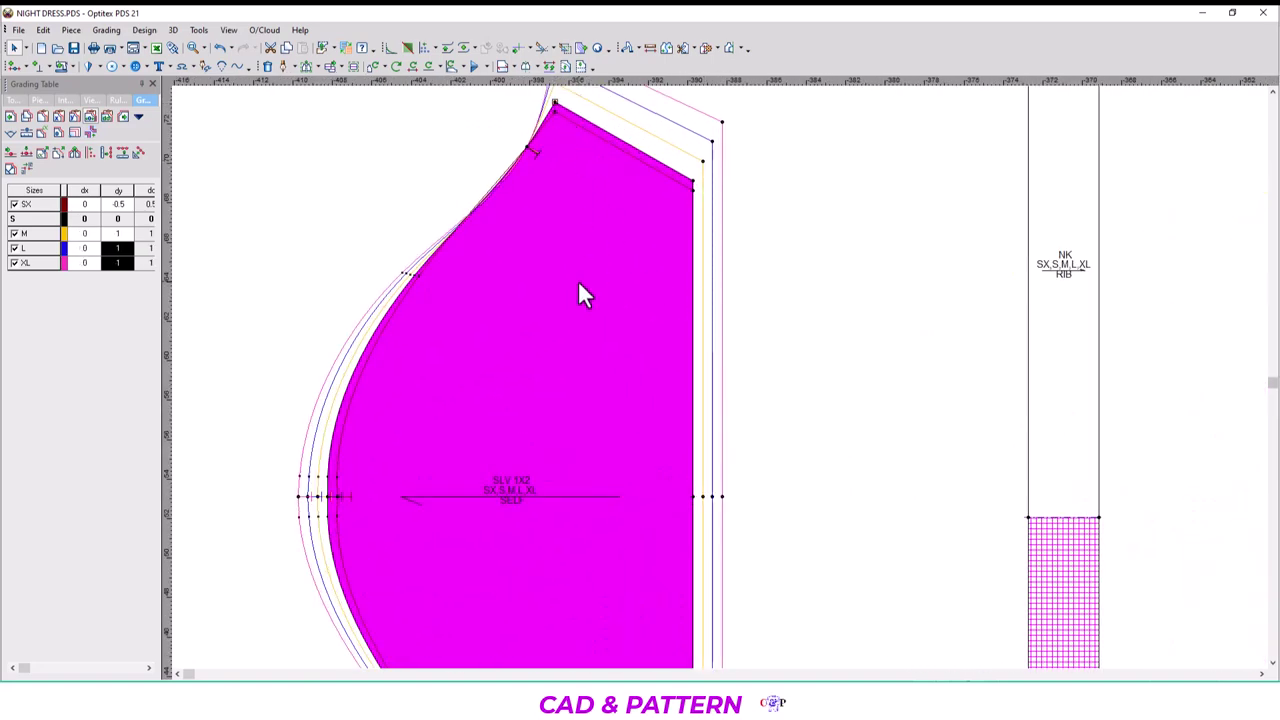
scroll(734, 434, "down", 2)
scroll(700, 578, "up", 2)
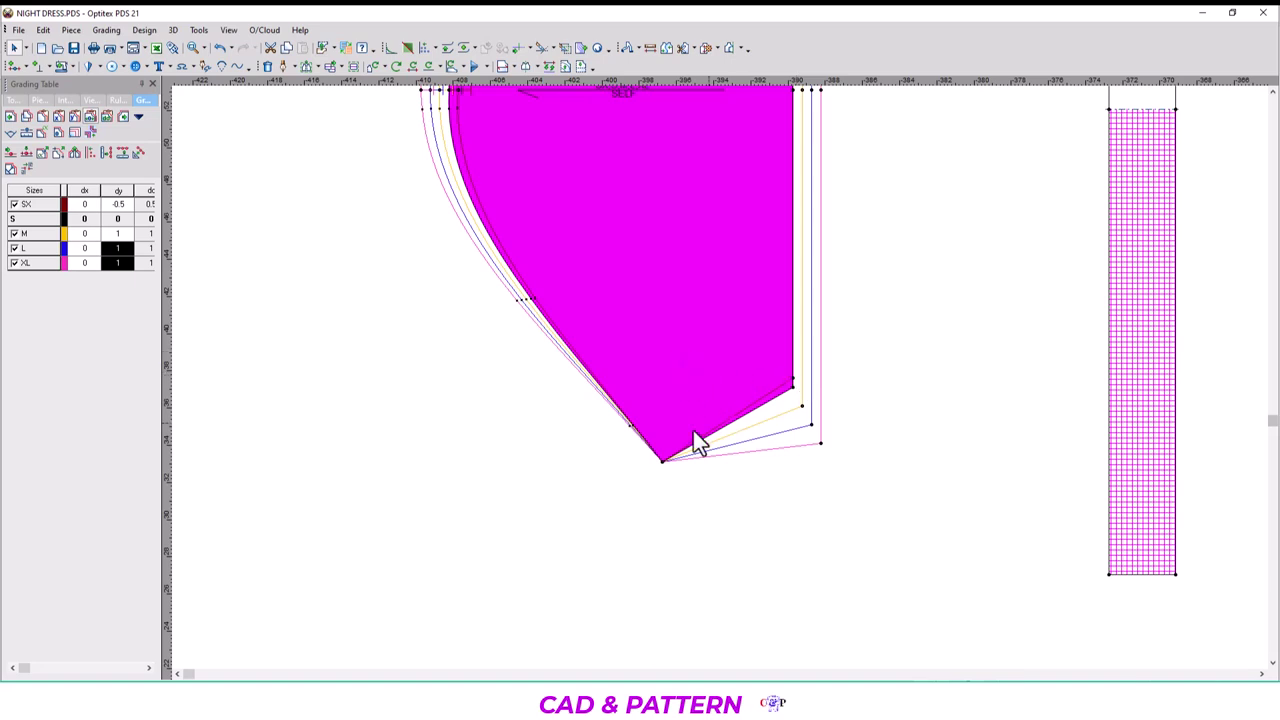
left_click(663, 461)
scroll(705, 380, "down", 3)
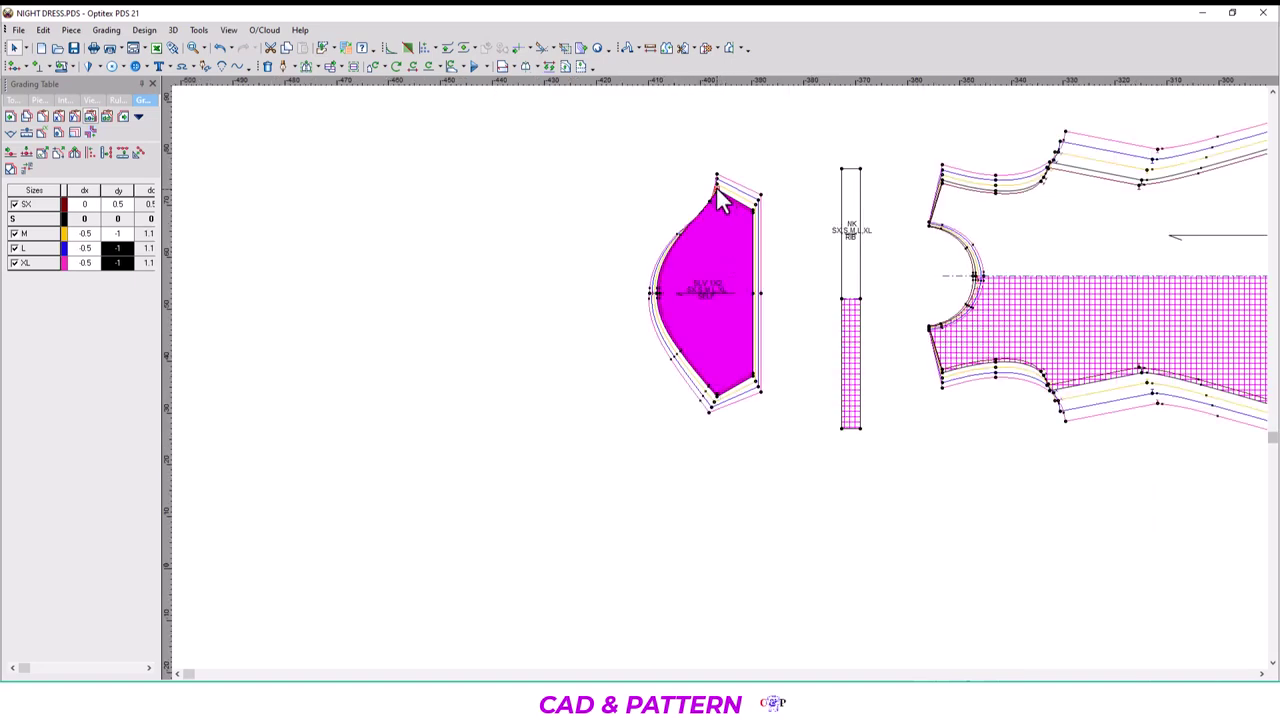
left_click(717, 190)
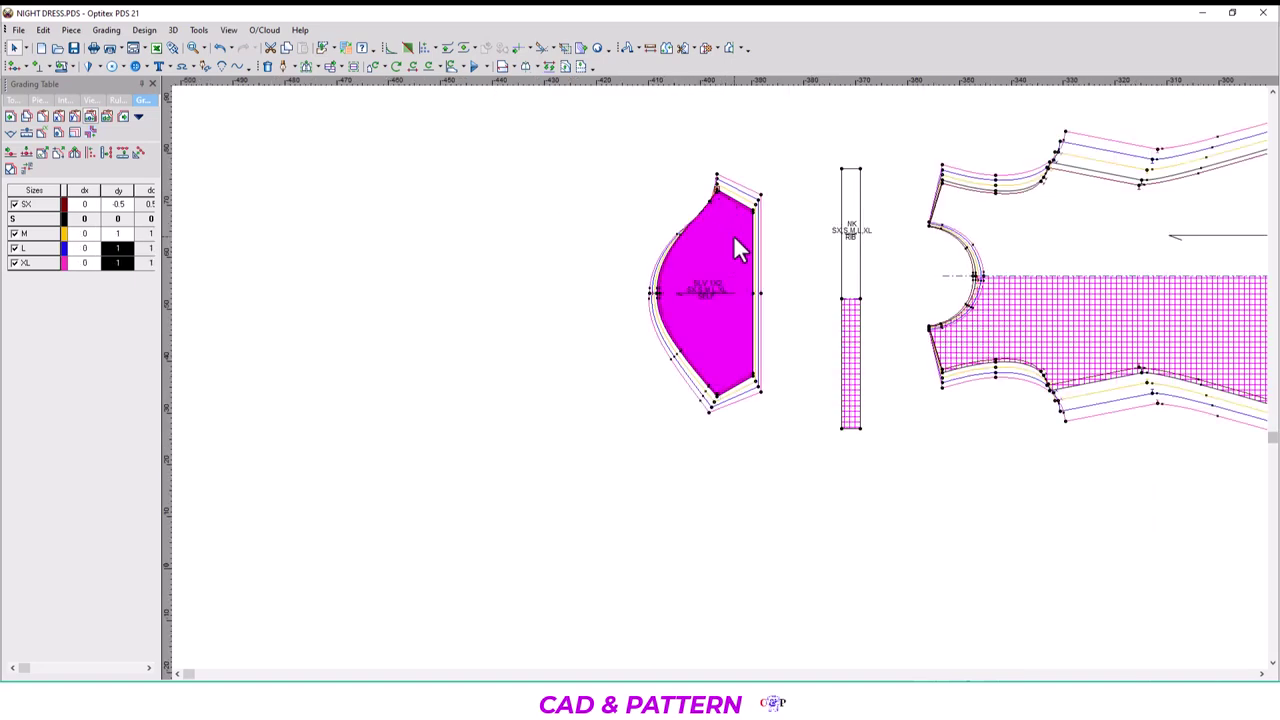
left_click(711, 398)
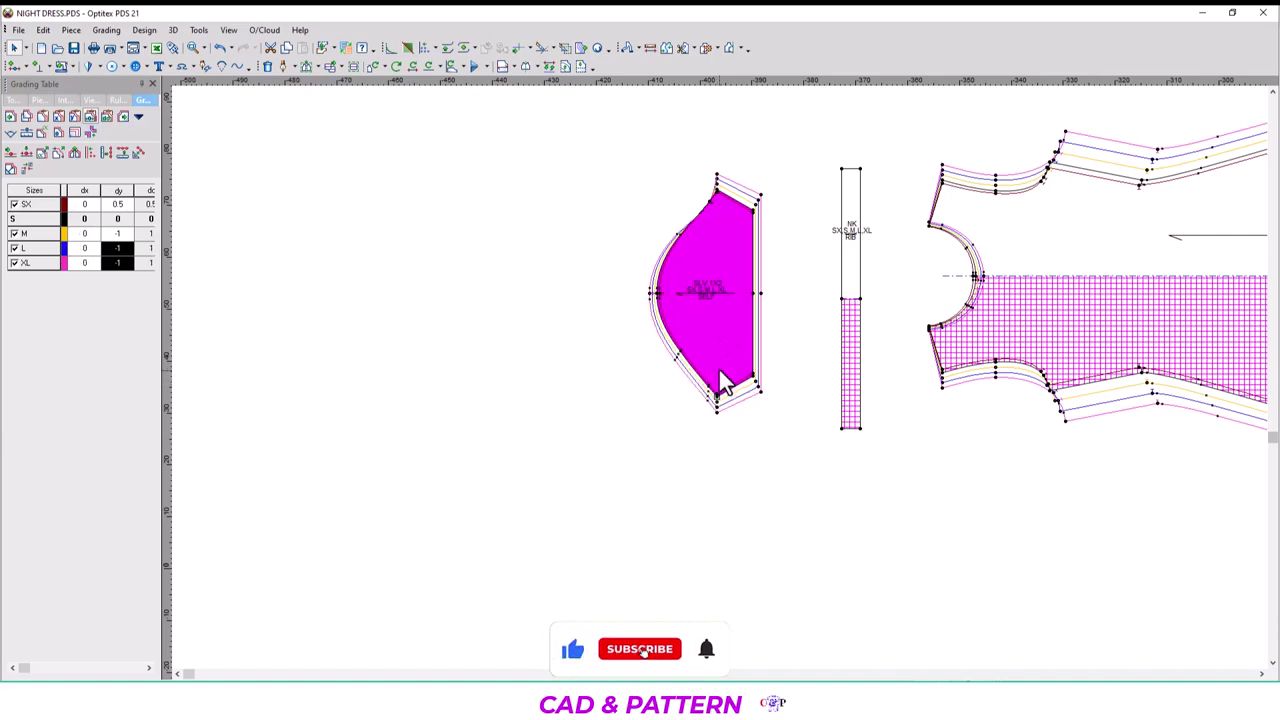
left_click(724, 350)
Toggle the Grading property on the sleeve cap's mid-curve point to smooth the nested size curves.
scroll(700, 330, "up", 3)
scroll(752, 351, "up", 2)
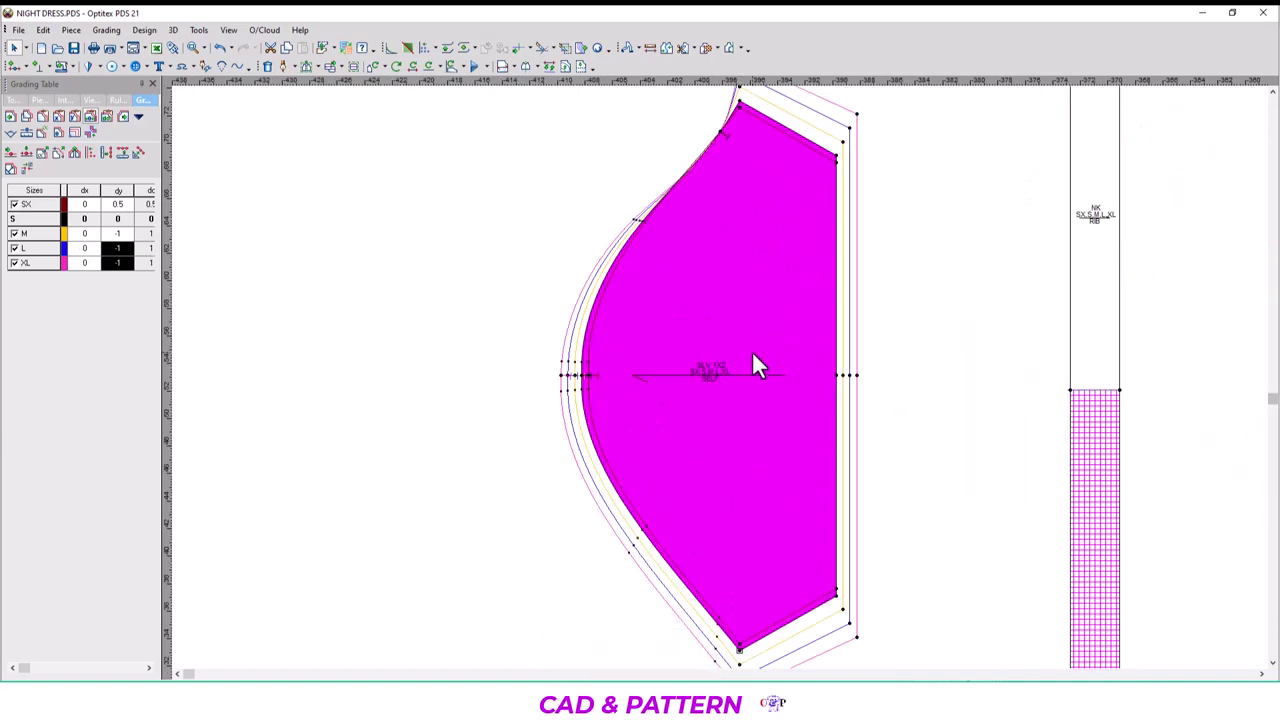
scroll(718, 373, "down", 2)
scroll(705, 345, "down", 1)
scroll(703, 336, "up", 1)
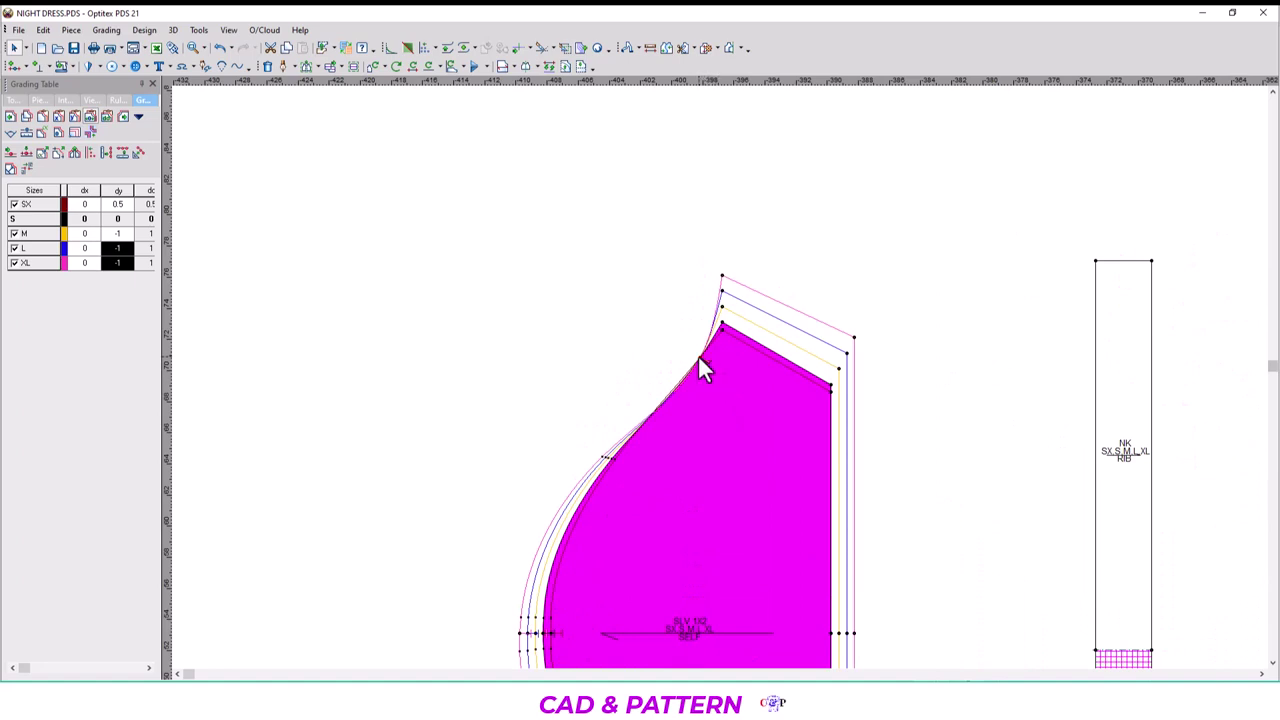
left_click(698, 356)
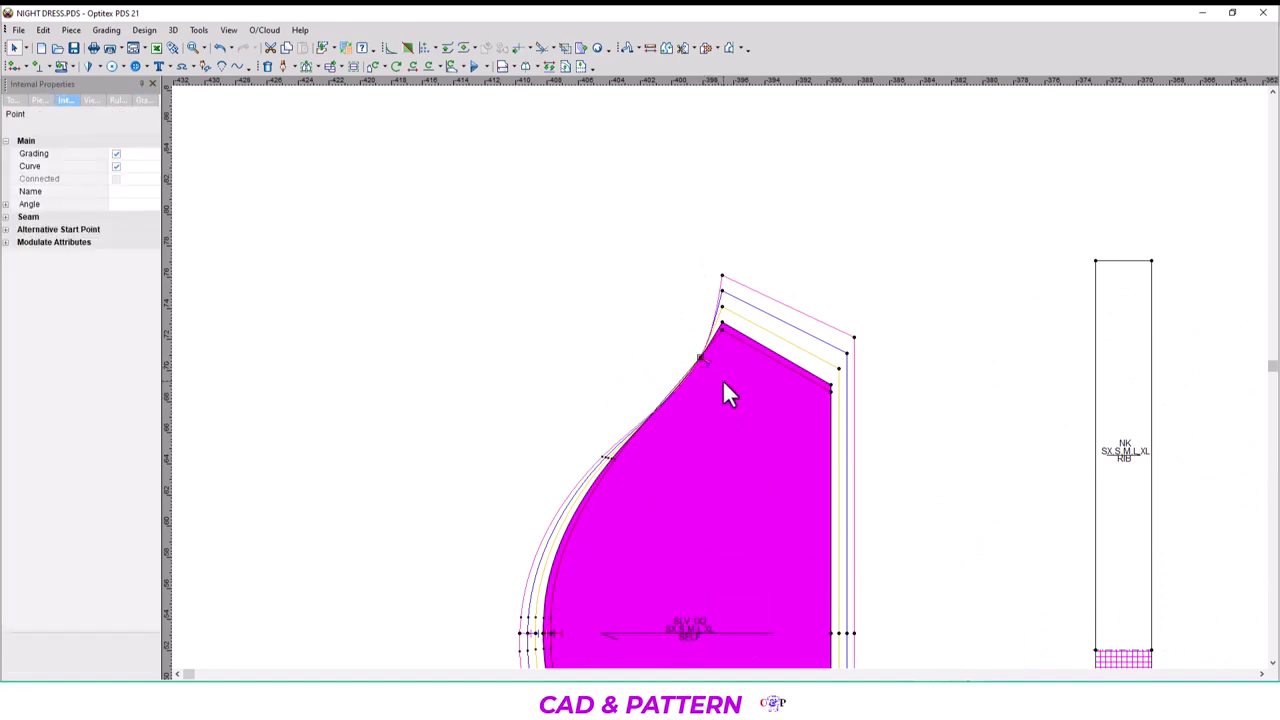
left_click(116, 154)
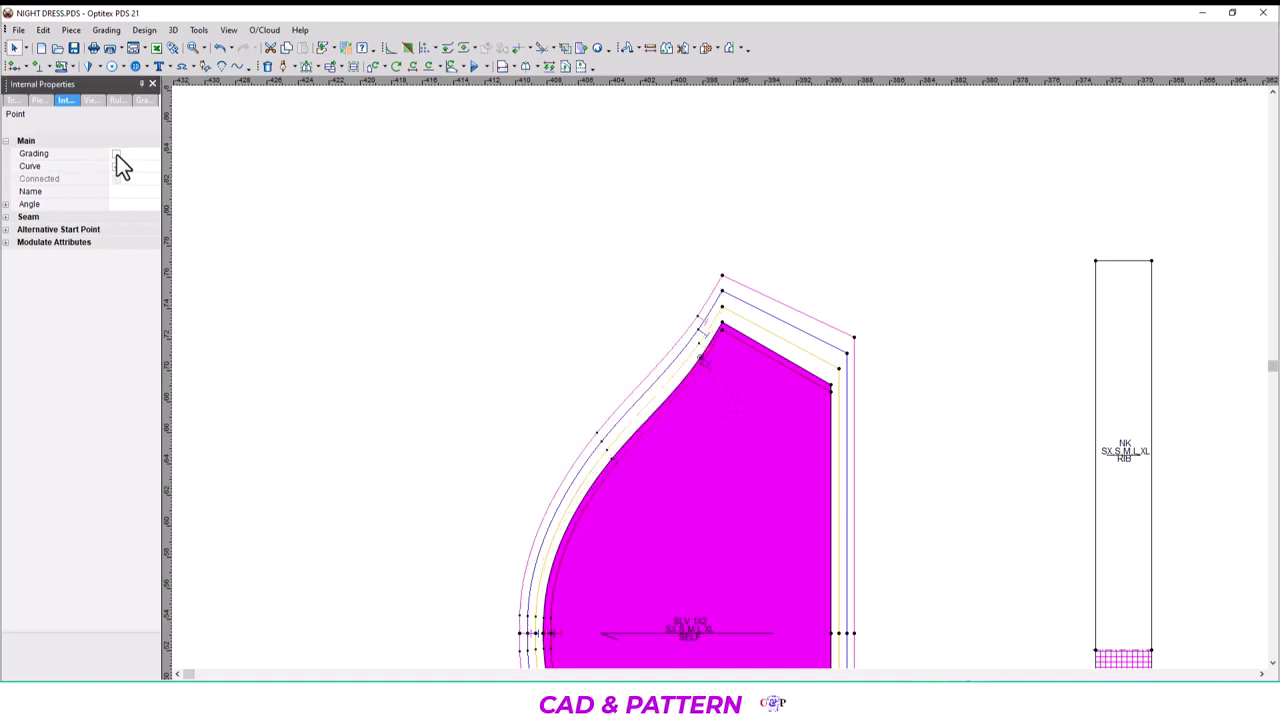
left_click(116, 154)
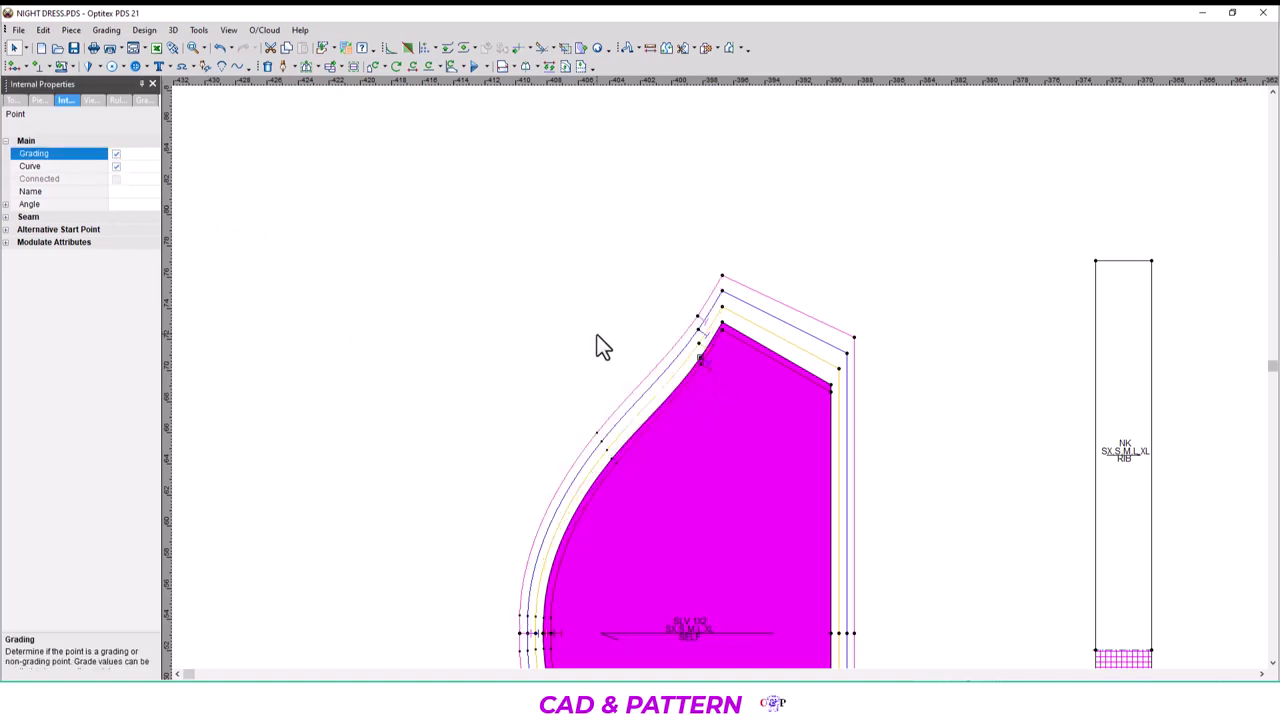
scroll(725, 400, "down", 2)
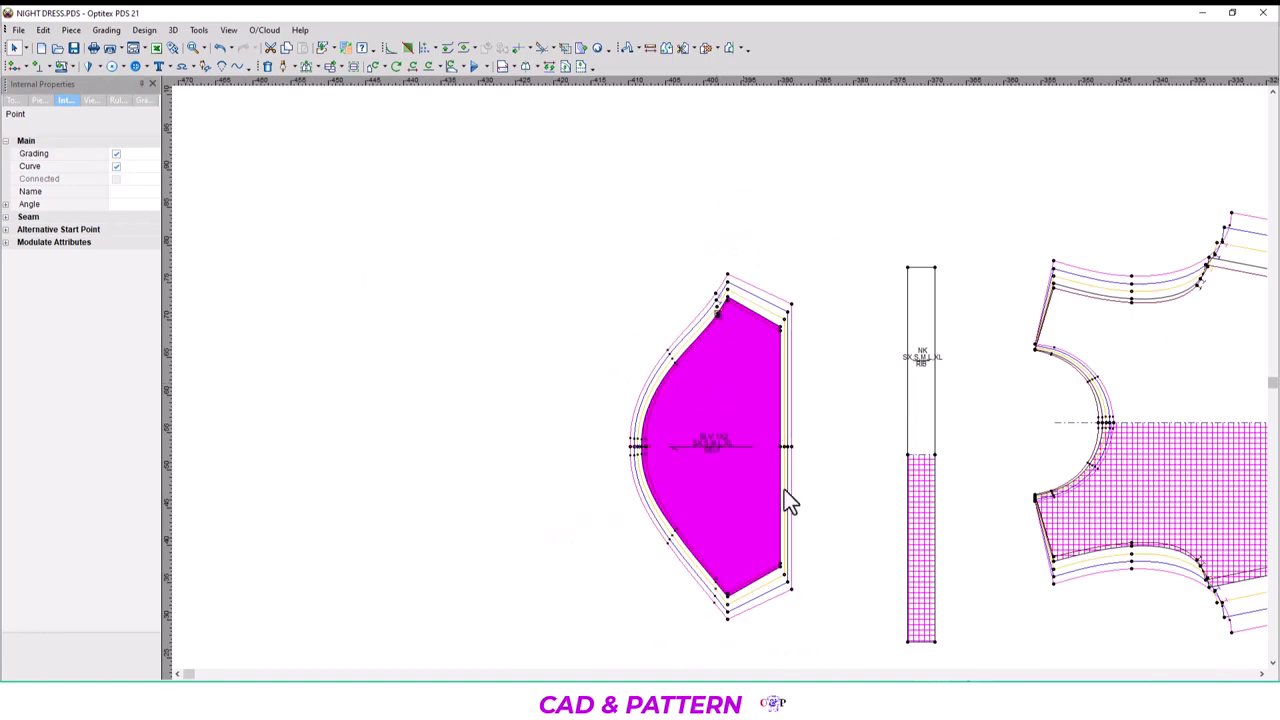
scroll(950, 362, "up", 2)
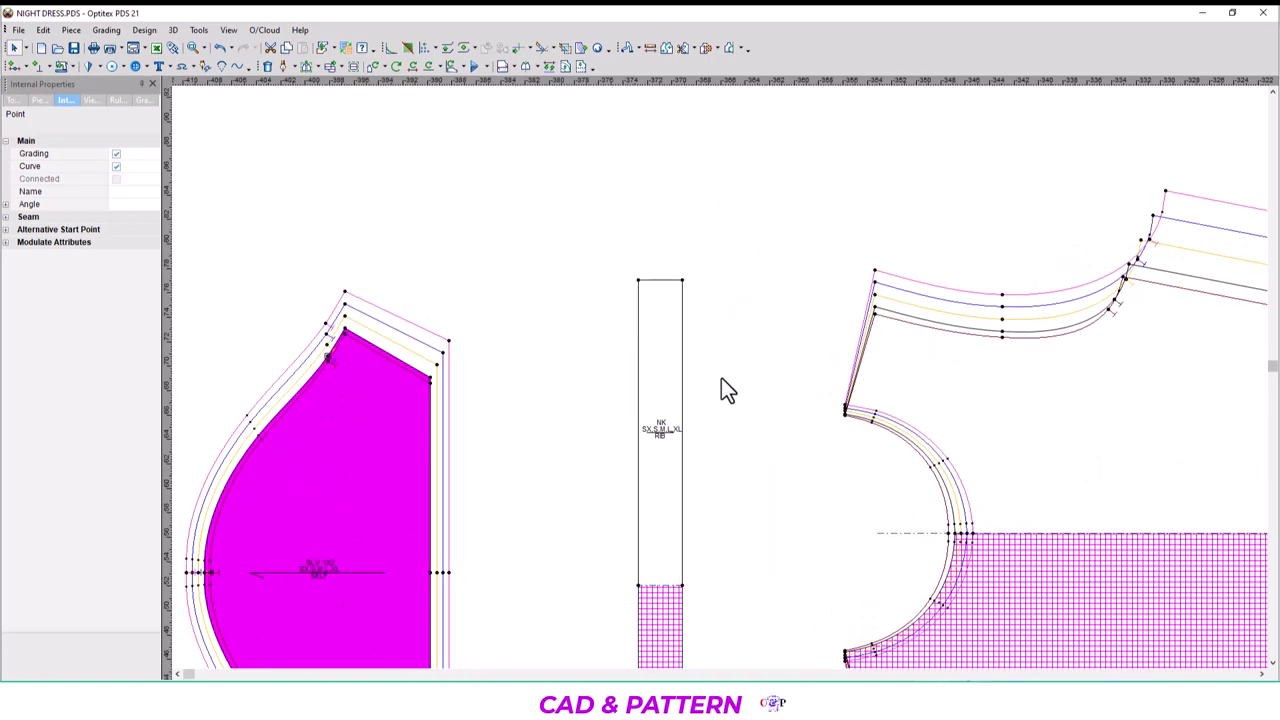
Select both top corners of the neck rib and give them dy -0.5 for SX, 1 for M, L, XL.
left_click(638, 281)
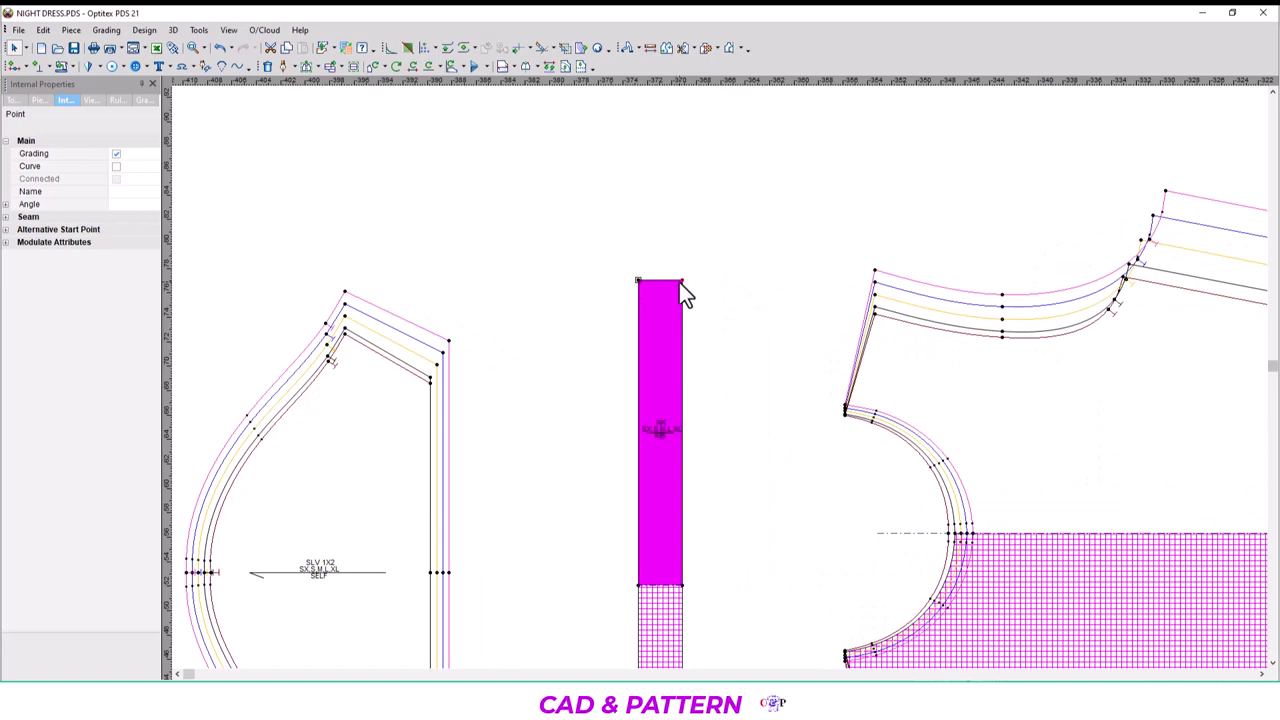
left_click(682, 281, "shift")
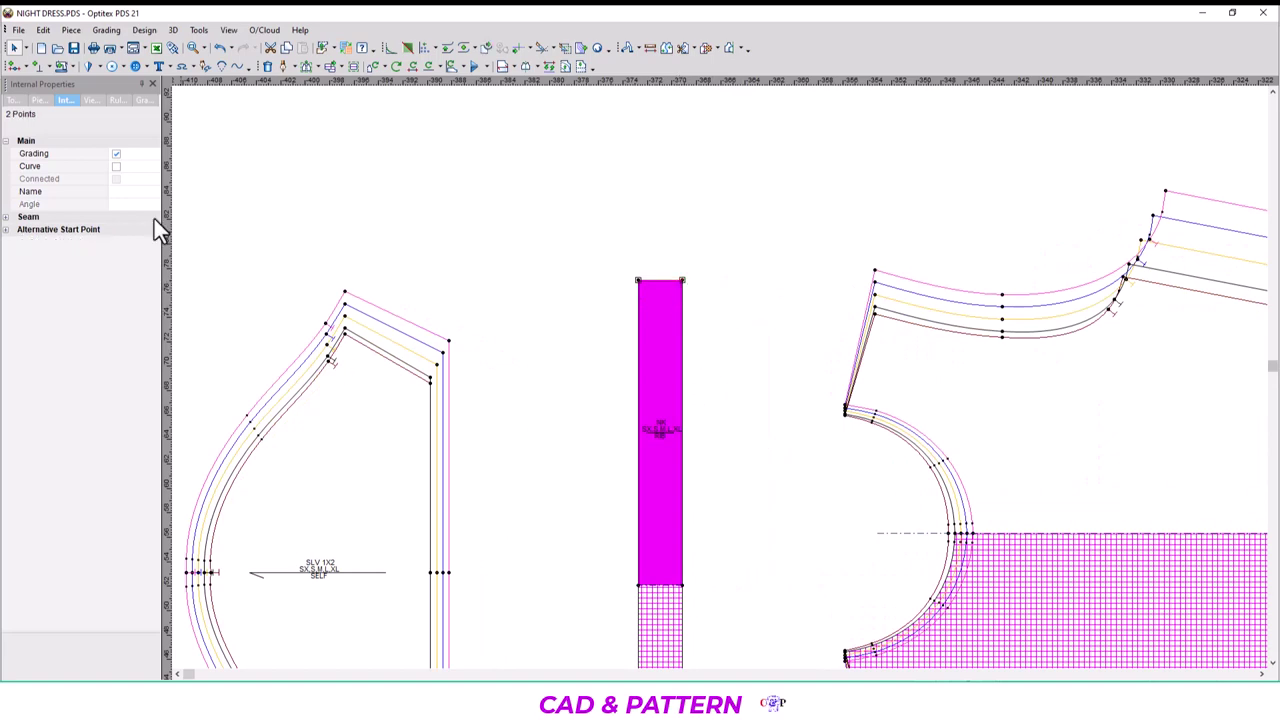
left_click(145, 101)
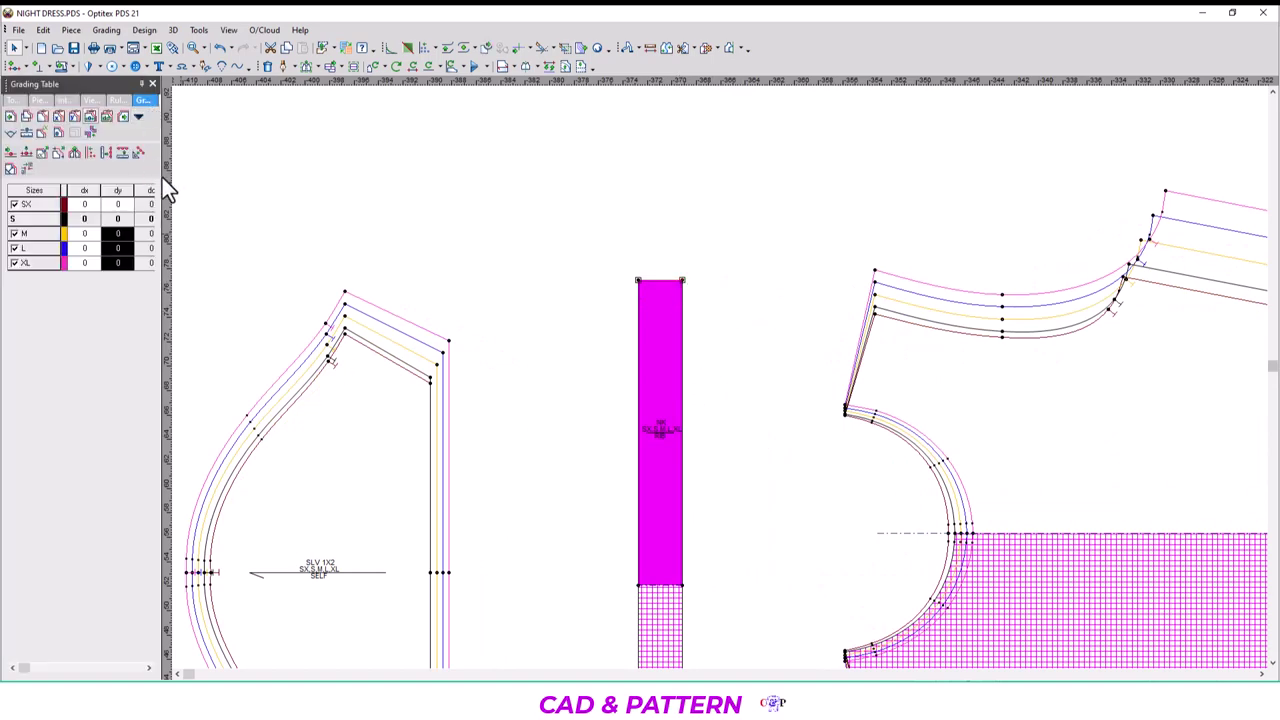
left_click_drag(125, 218, 128, 265)
type("-")
type("5")
left_click(127, 247)
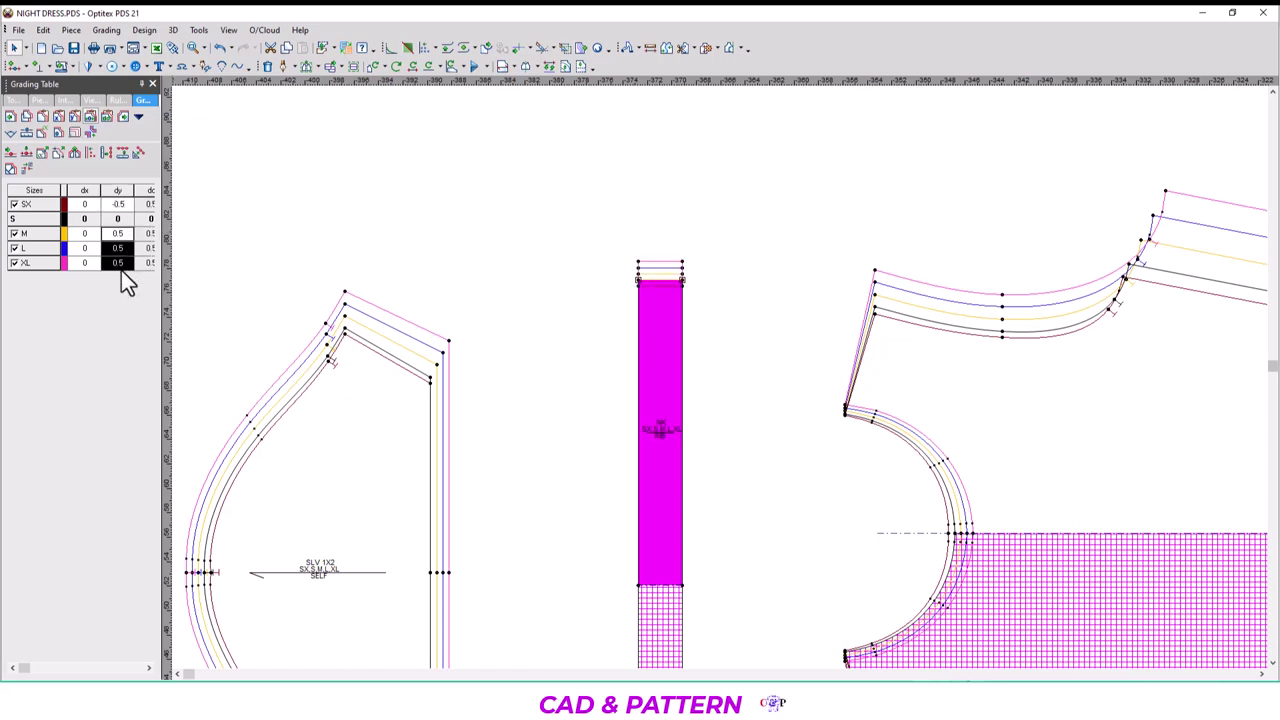
type("1")
key("Return")
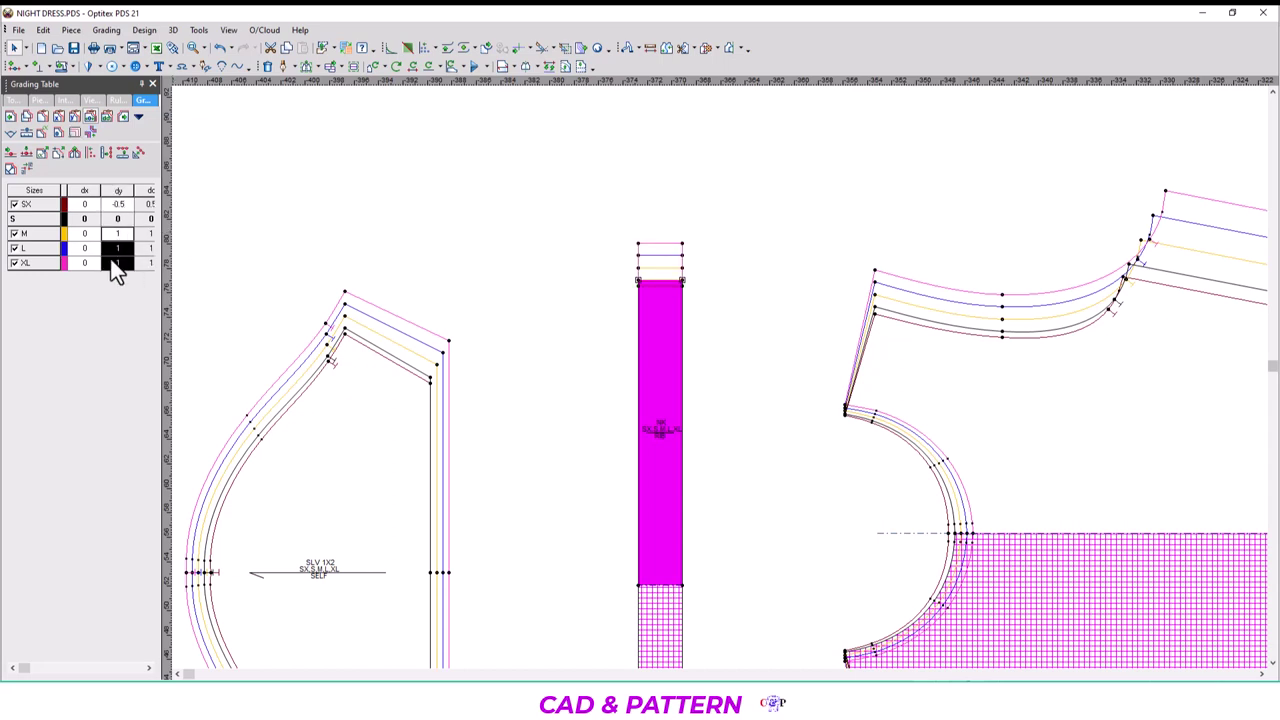
scroll(694, 514, "down", 2)
Zoom around to review the graded sleeve and neck rib, then select the front piece.
scroll(729, 357, "down", 2)
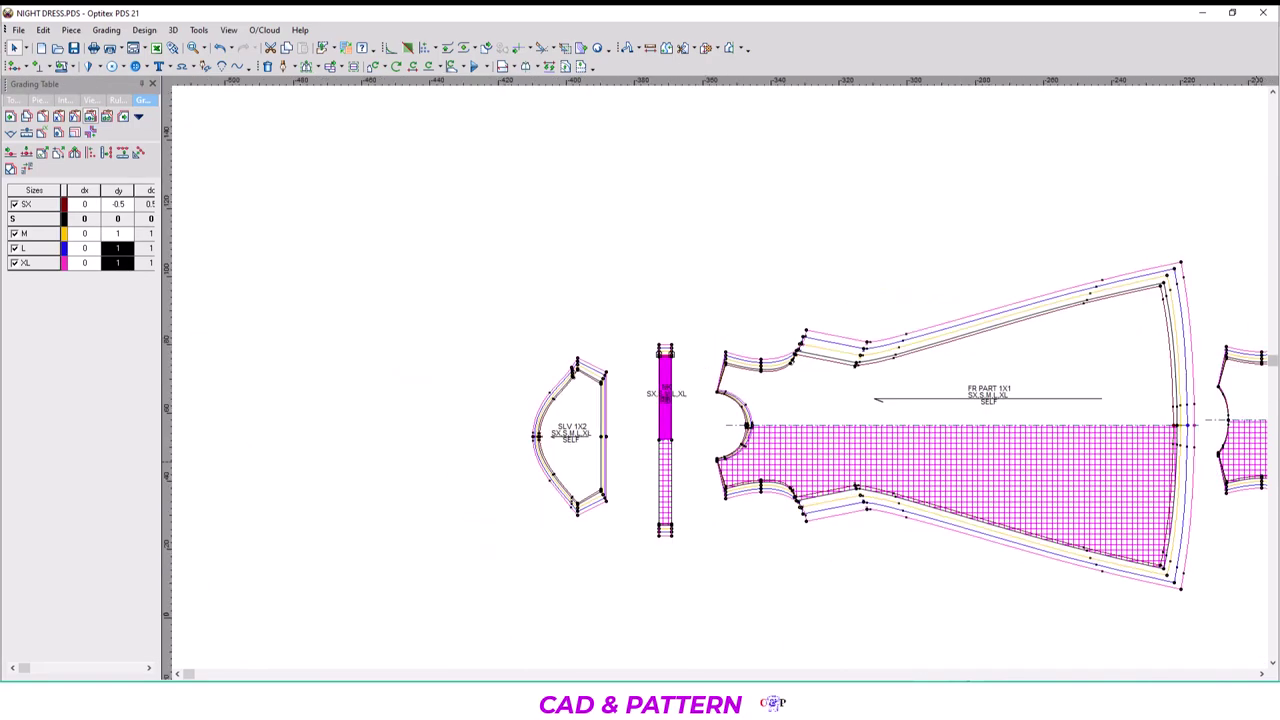
scroll(720, 380, "down", 2)
scroll(721, 381, "up", 3)
scroll(720, 377, "down", 1)
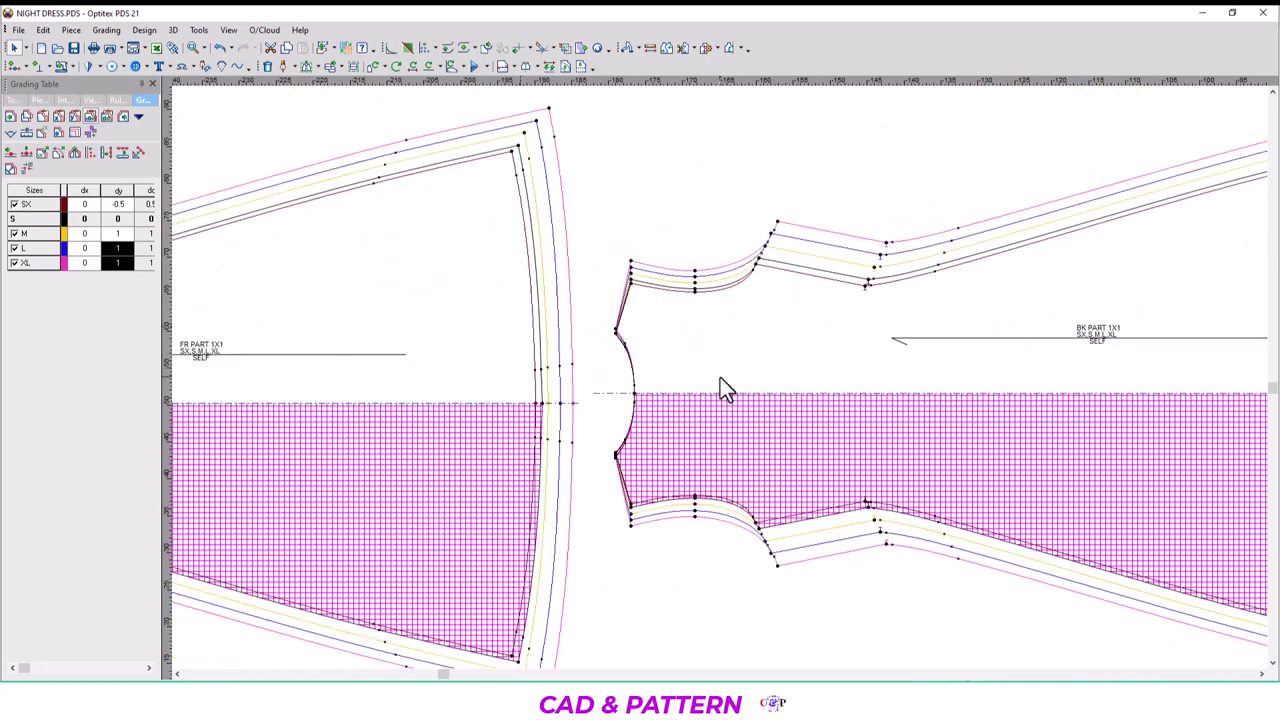
scroll(600, 377, "down", 1)
scroll(600, 377, "down", 2)
scroll(545, 377, "up", 2)
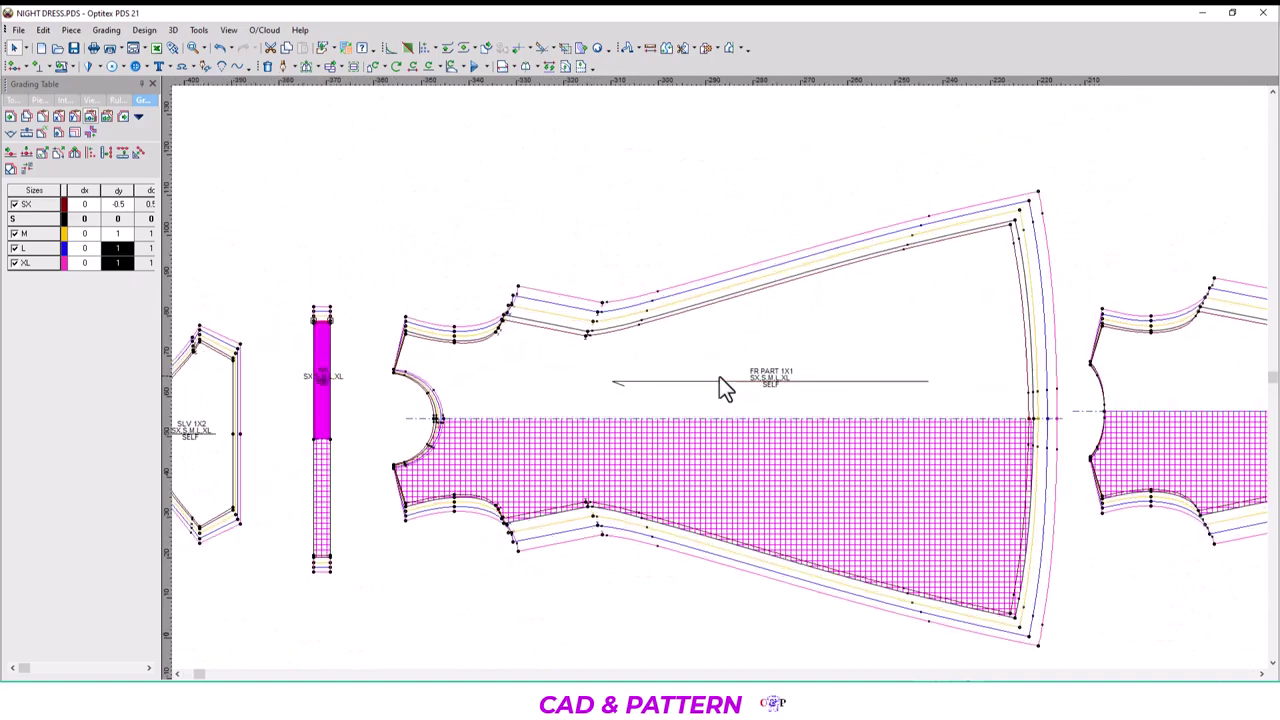
scroll(719, 378, "up", 1)
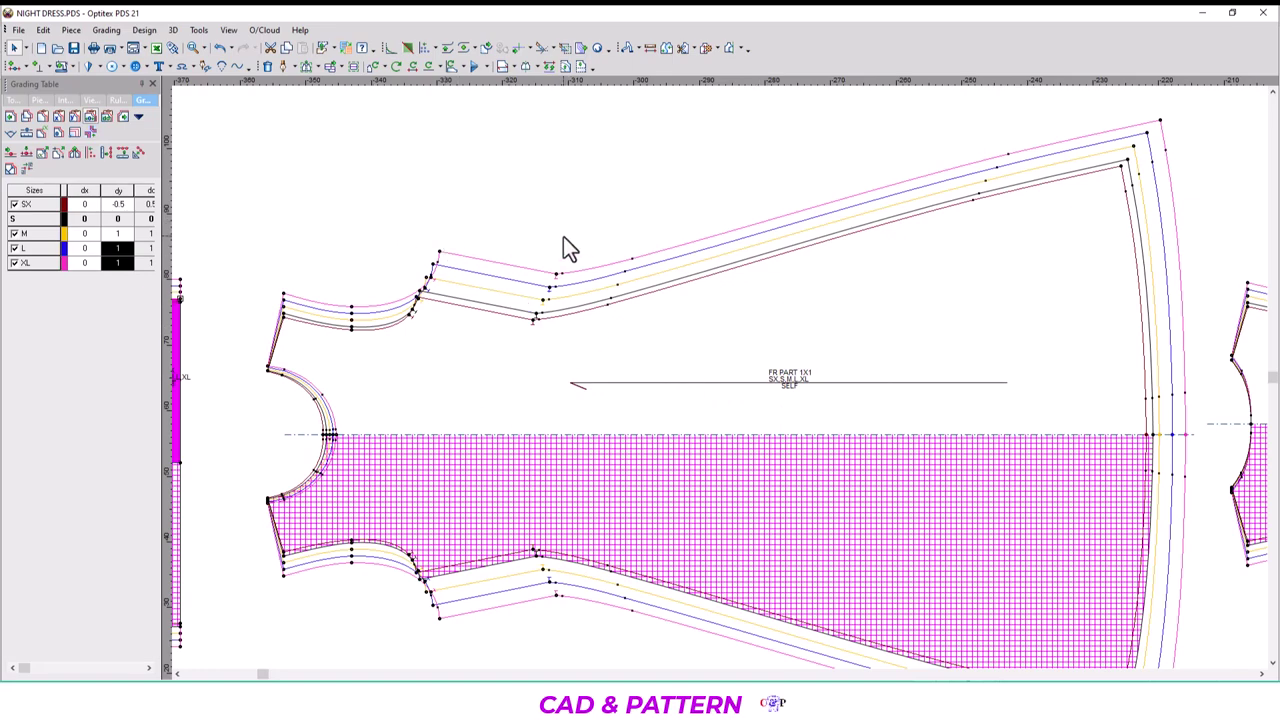
scroll(720, 280, "down", 1)
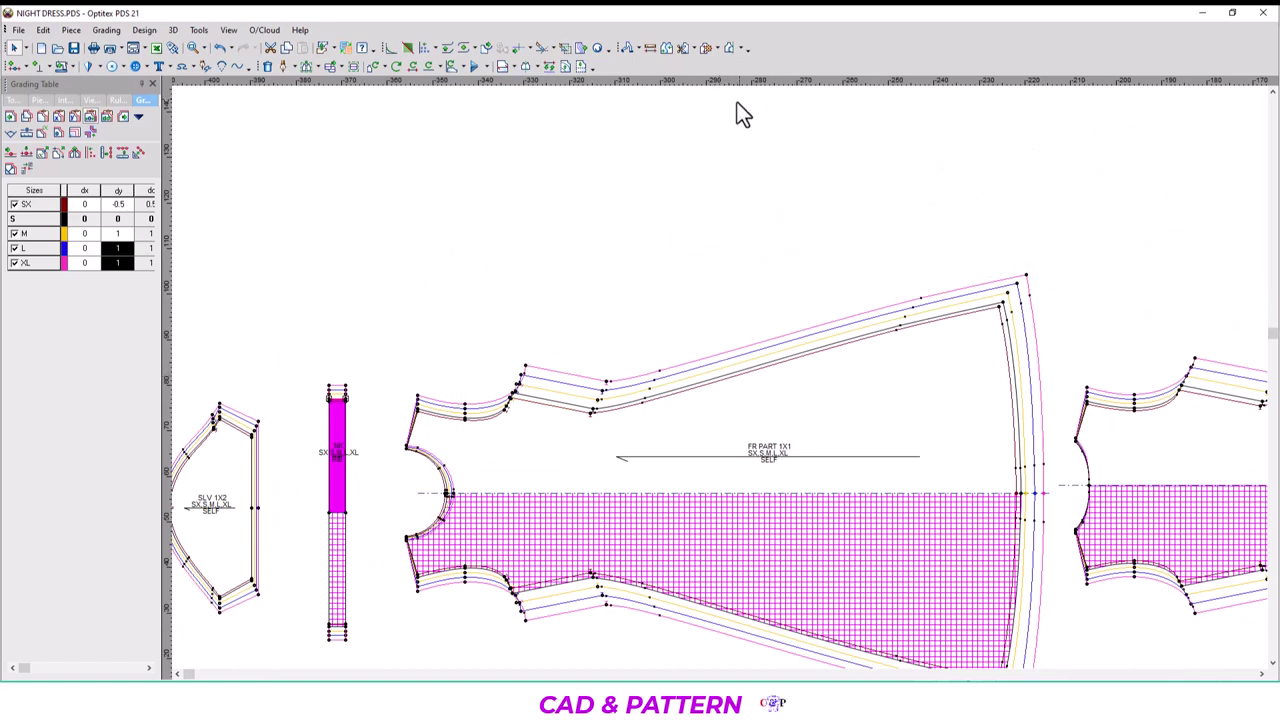
scroll(592, 88, "down", 1)
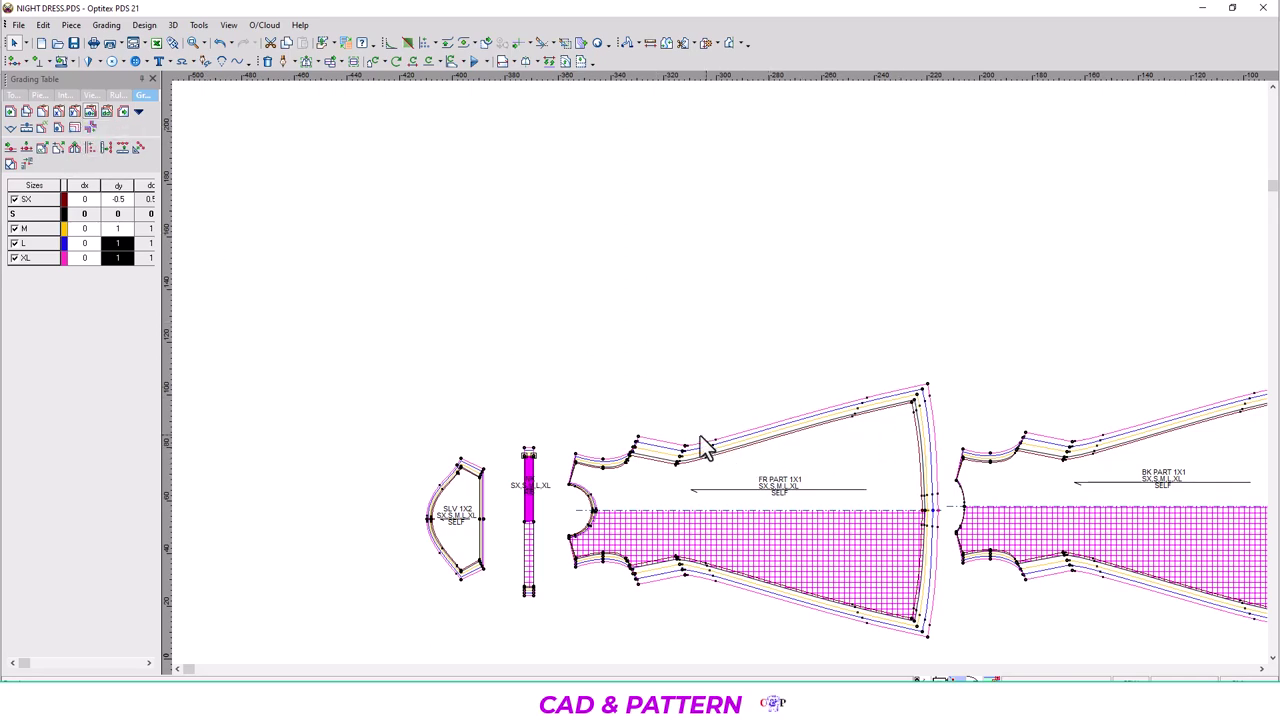
scroll(771, 423, "up", 2)
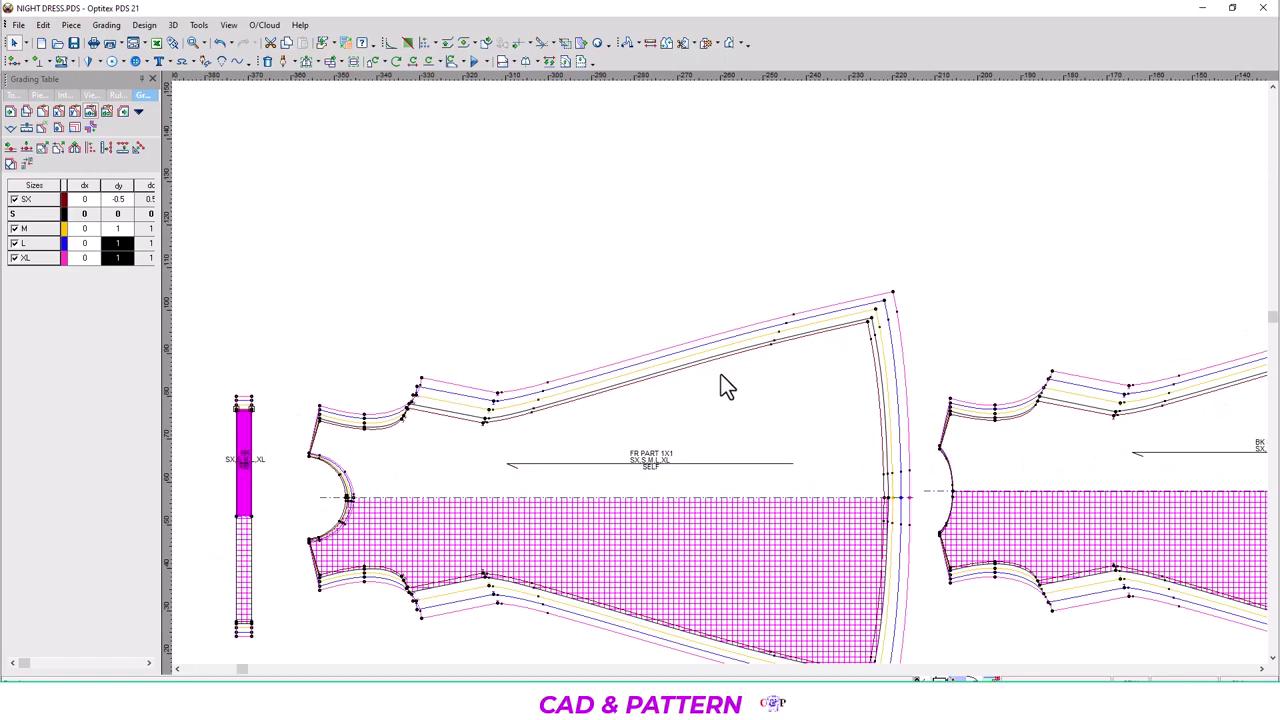
left_click(718, 390)
scroll(660, 388, "down", 1)
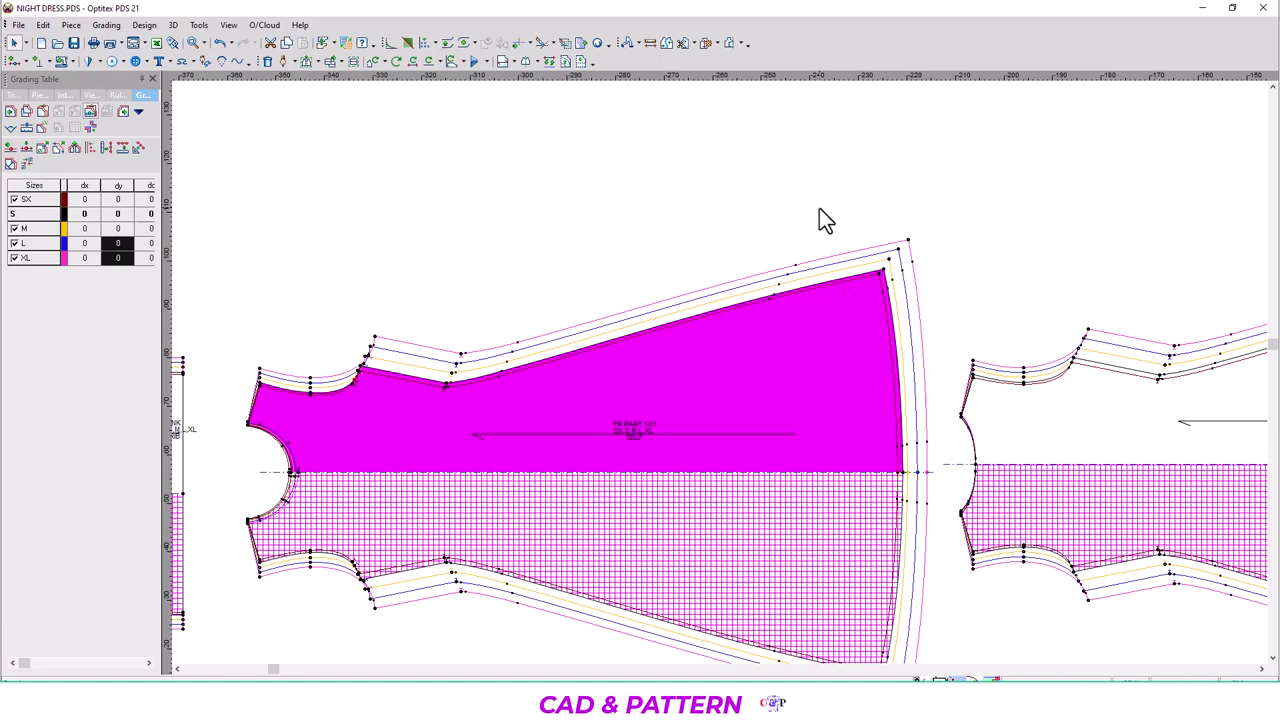
left_click_drag(496, 137, 868, 240)
left_click_drag(804, 137, 504, 220)
left_click_drag(504, 220, 504, 119)
mouse_move(736, 220)
left_mouse_down()
mouse_move(852, 238)
mouse_move(826, 250)
mouse_move(824, 496)
mouse_move(830, 214)
left_mouse_up()
mouse_move(831, 122)
left_mouse_down()
mouse_move(565, 195)
mouse_move(464, 196)
left_mouse_up()
left_click_drag(556, 122, 631, 203)
left_click_drag(629, 117, 487, 496)
mouse_move(486, 500)
left_mouse_down()
mouse_move(1260, 494)
mouse_move(211, 286)
mouse_move(383, 352)
mouse_move(577, 371)
left_mouse_up()
Fit all four pieces in the window and display every size's graded outline, SX to XL.
scroll(891, 466, "down", 1)
left_click(870, 340)
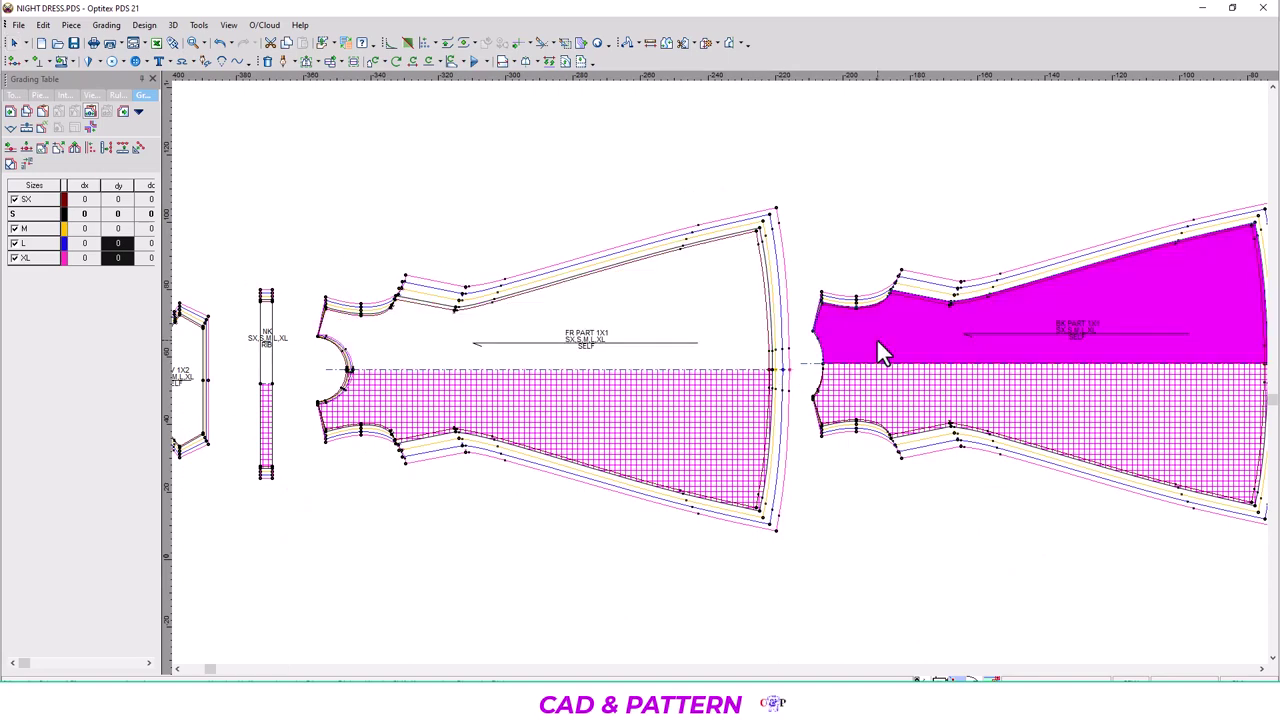
scroll(722, 384, "up", 2)
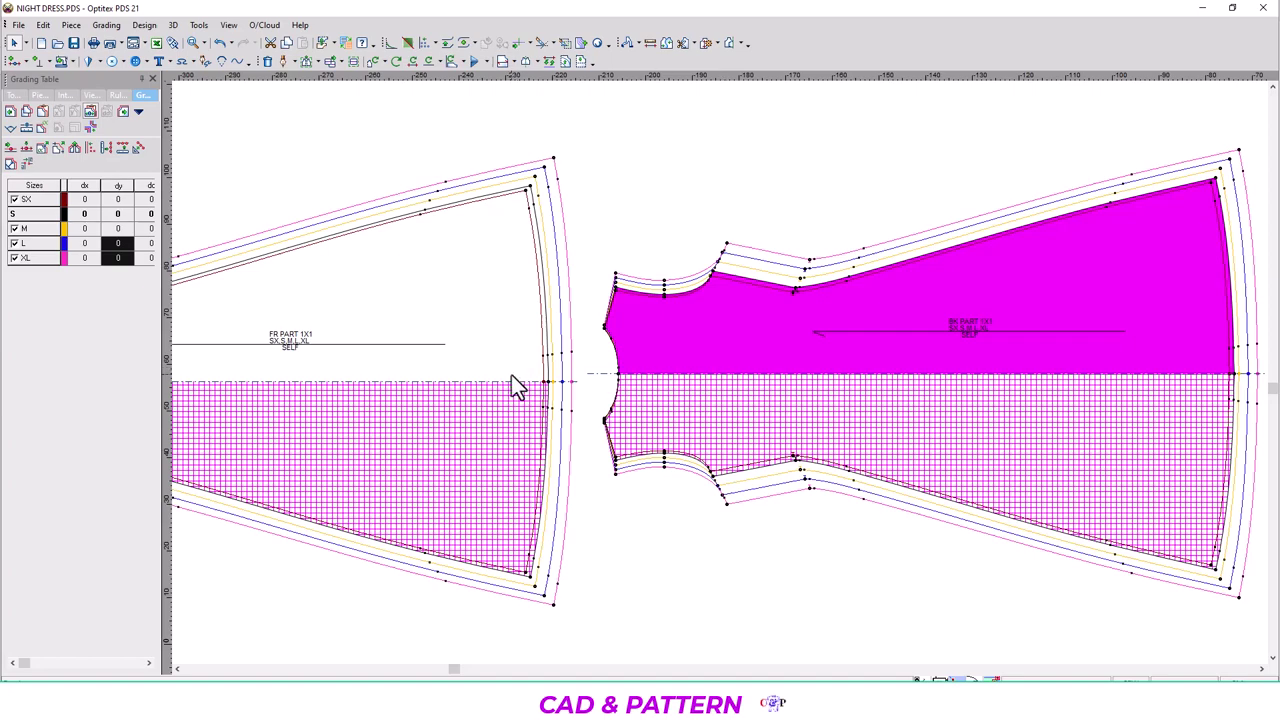
key("F4")
scroll(721, 372, "up", 2)
scroll(721, 372, "up", 1)
scroll(721, 372, "down", 2)
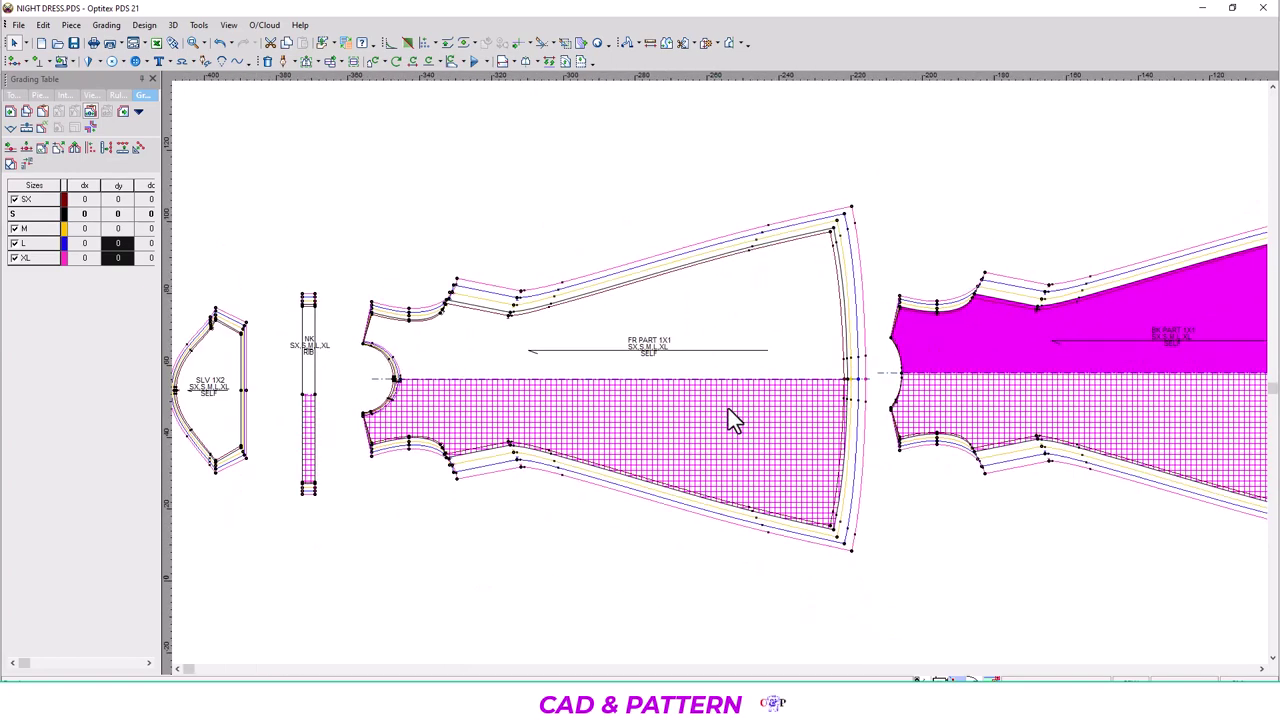
scroll(721, 372, "down", 1)
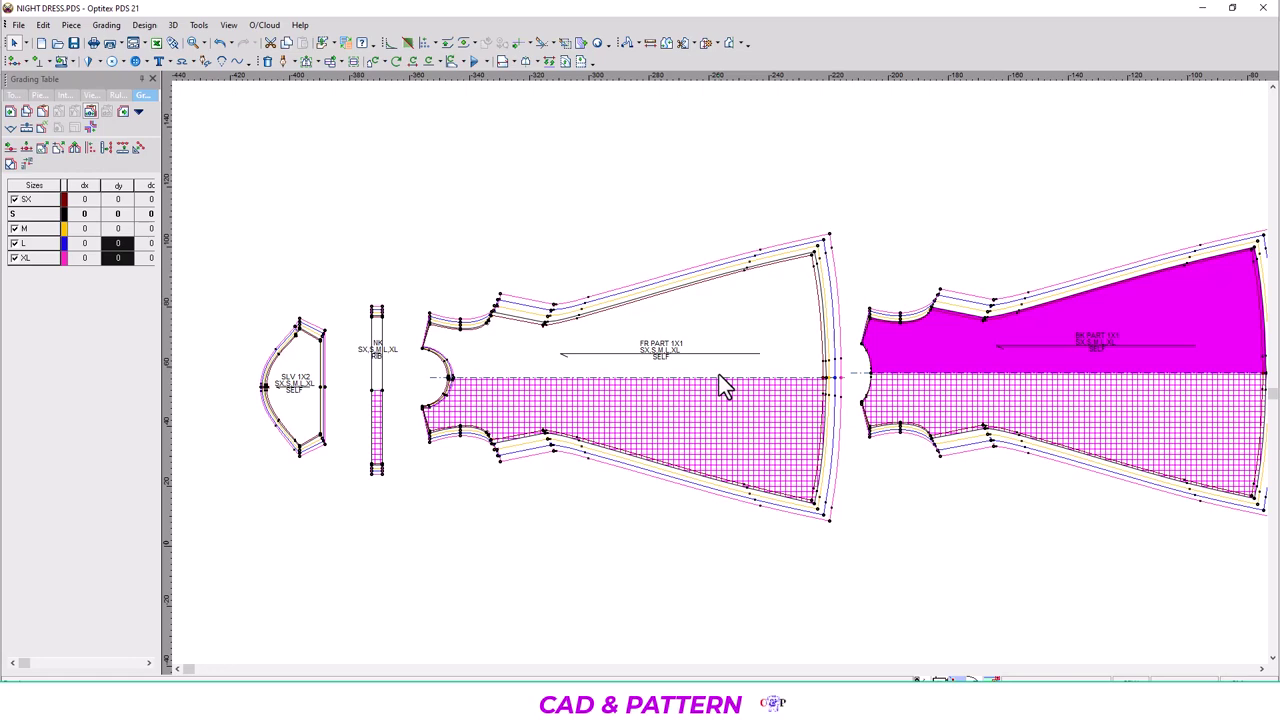
key("F7")
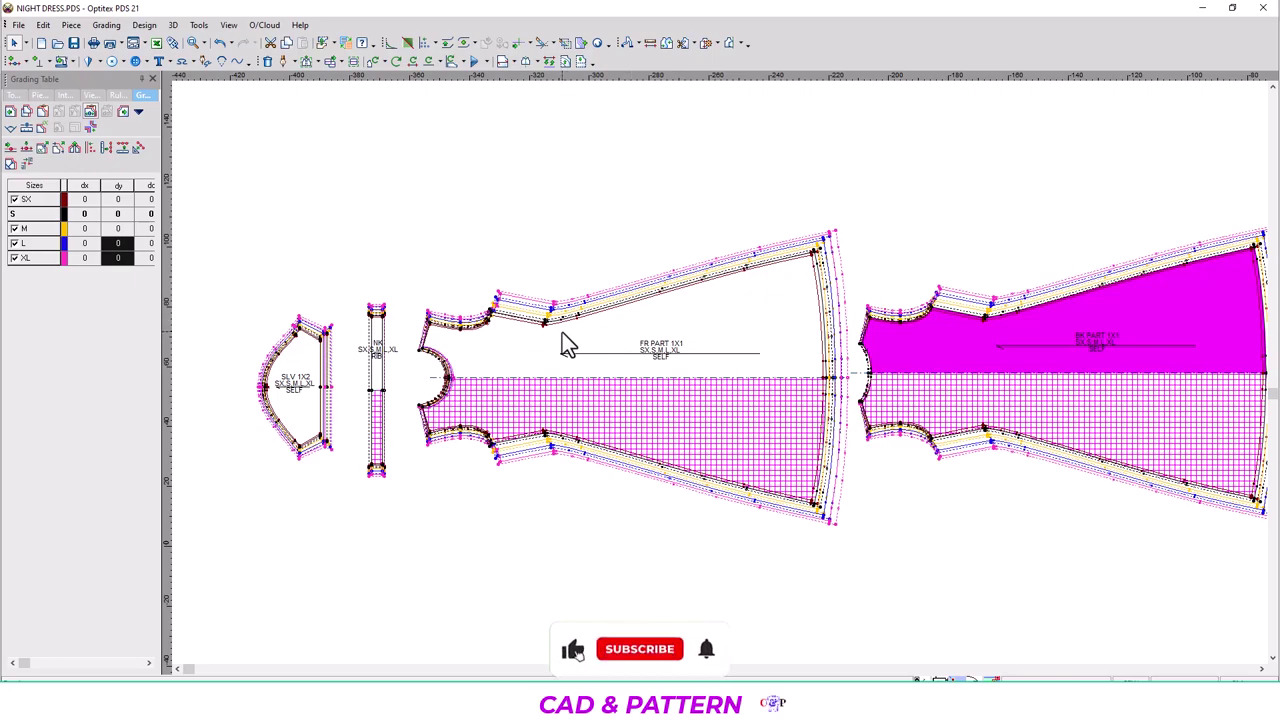
scroll(720, 375, "up", 2)
scroll(720, 375, "up", 1)
scroll(719, 374, "up", 1)
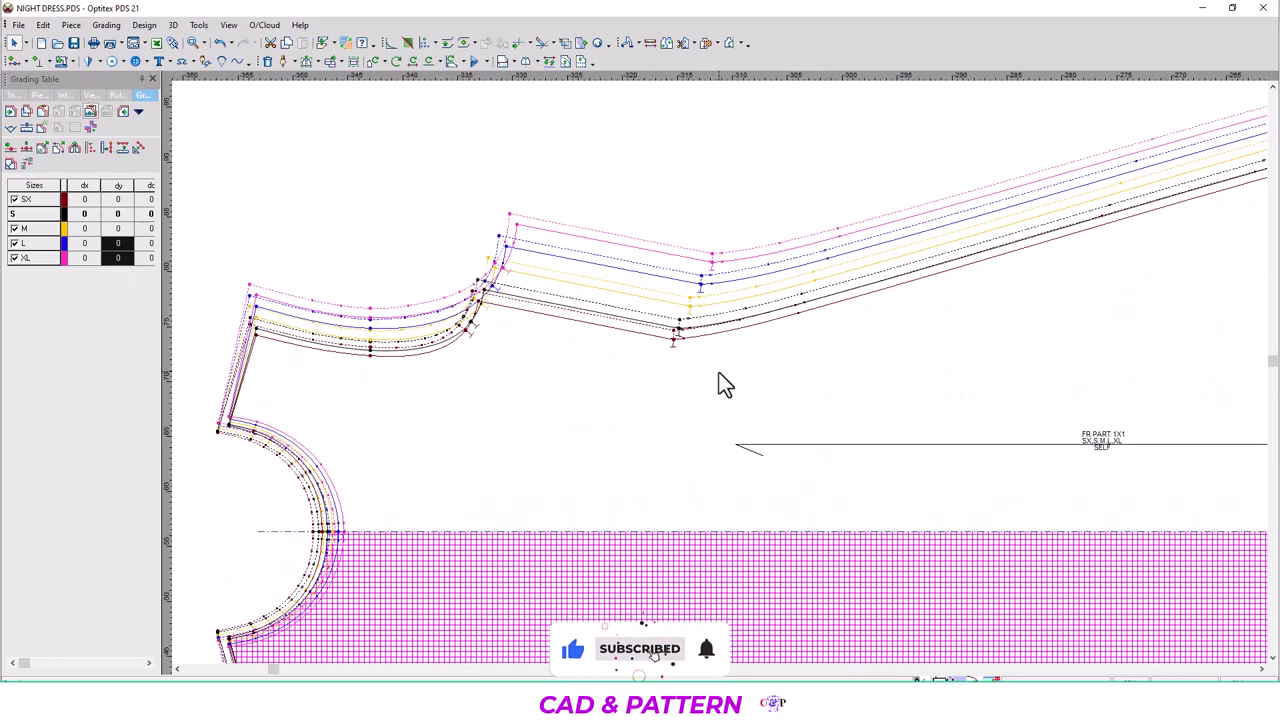
scroll(712, 370, "up", 1)
scroll(708, 376, "down", 1)
scroll(670, 392, "down", 1)
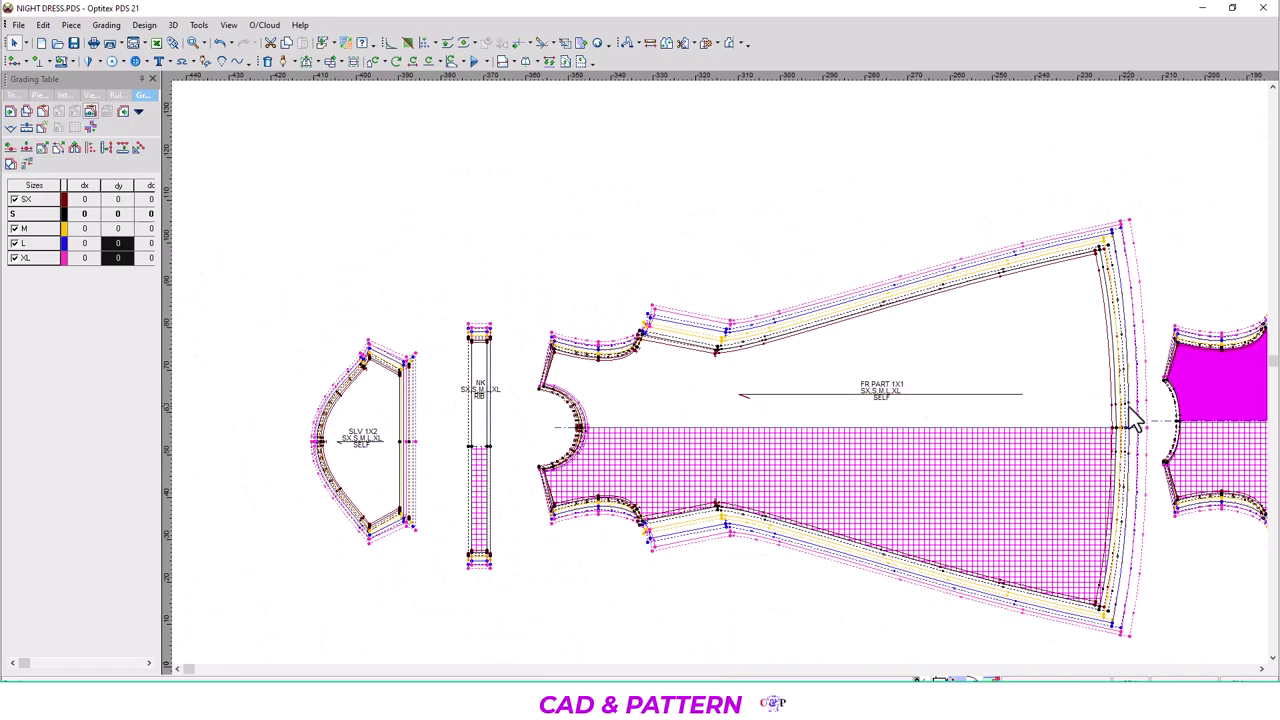
scroll(1204, 403, "up", 1)
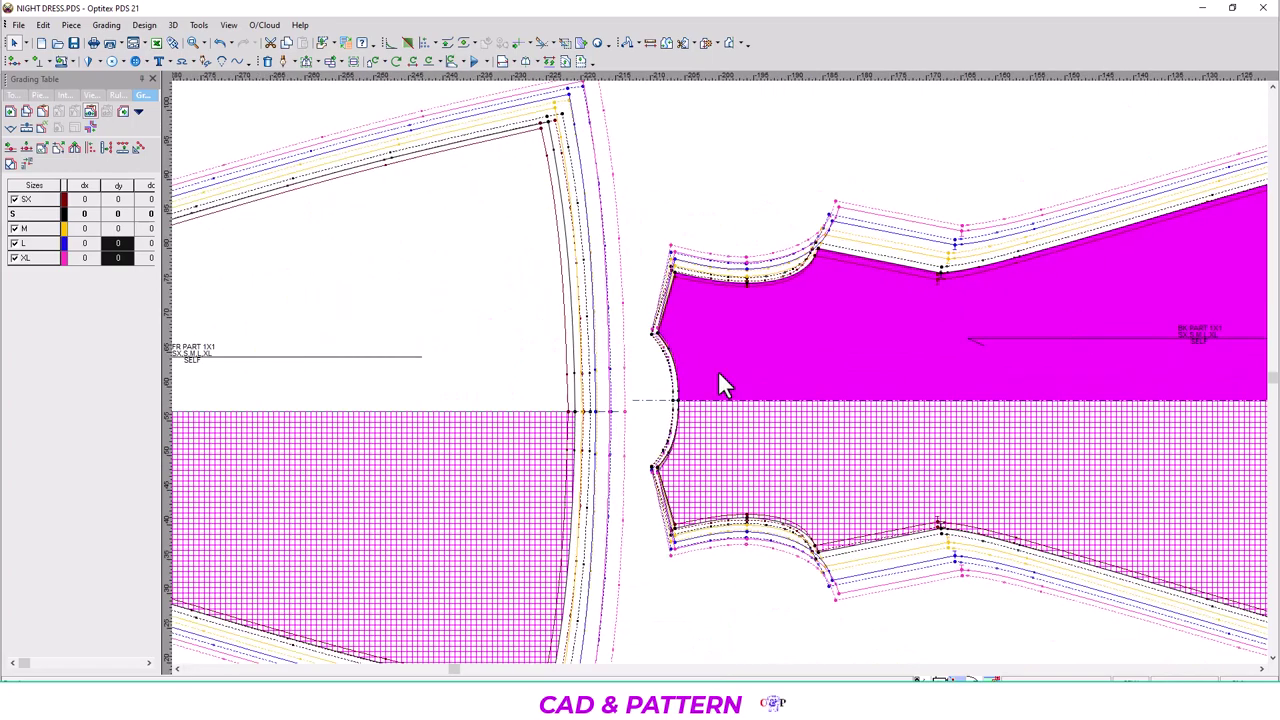
scroll(720, 378, "up", 1)
scroll(697, 377, "down", 1)
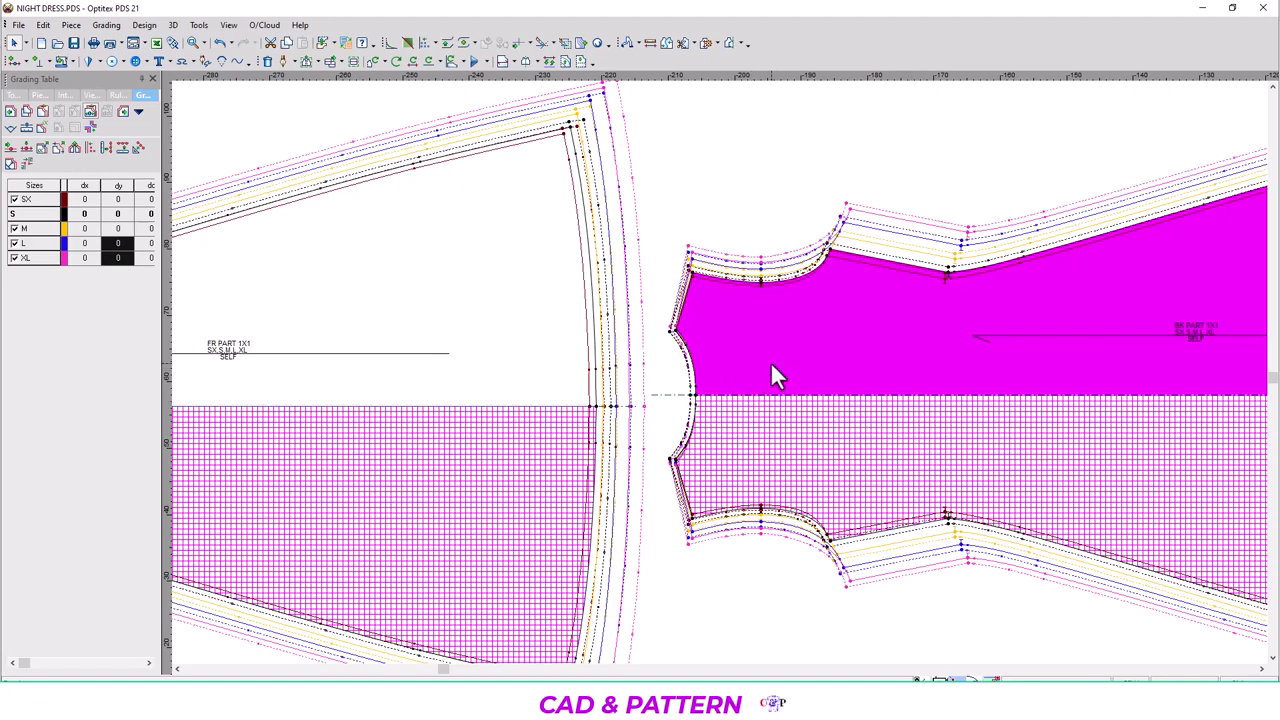
scroll(719, 376, "down", 1)
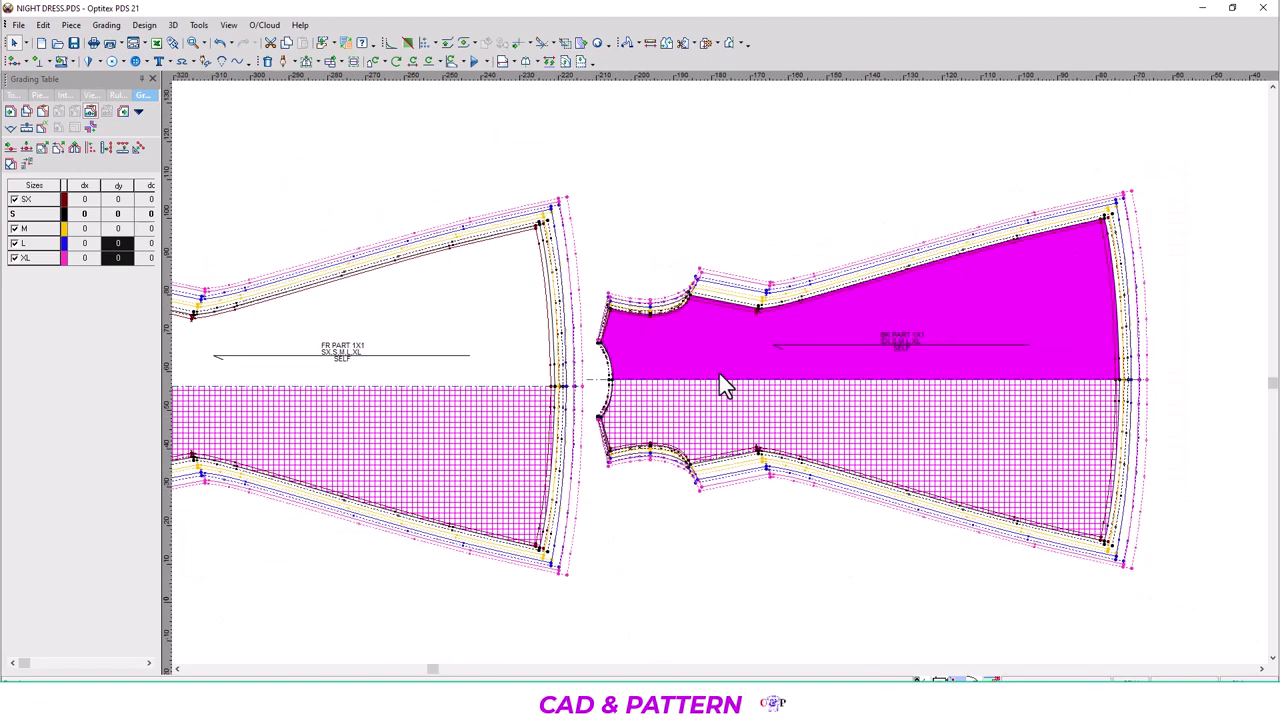